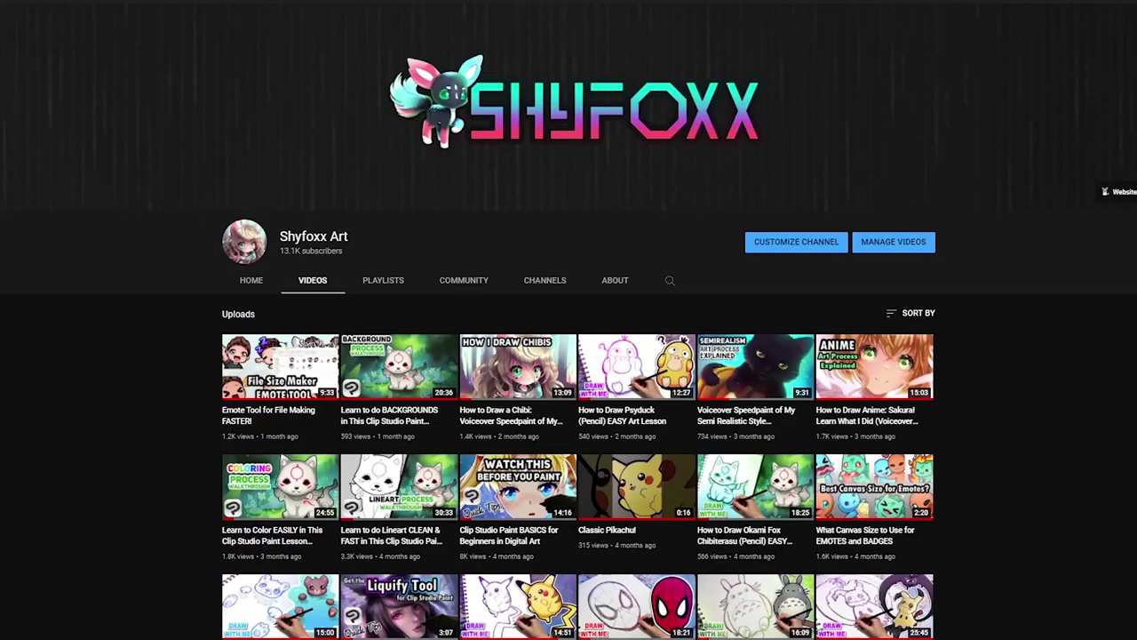
pyautogui.scroll(-8, 577, 356)
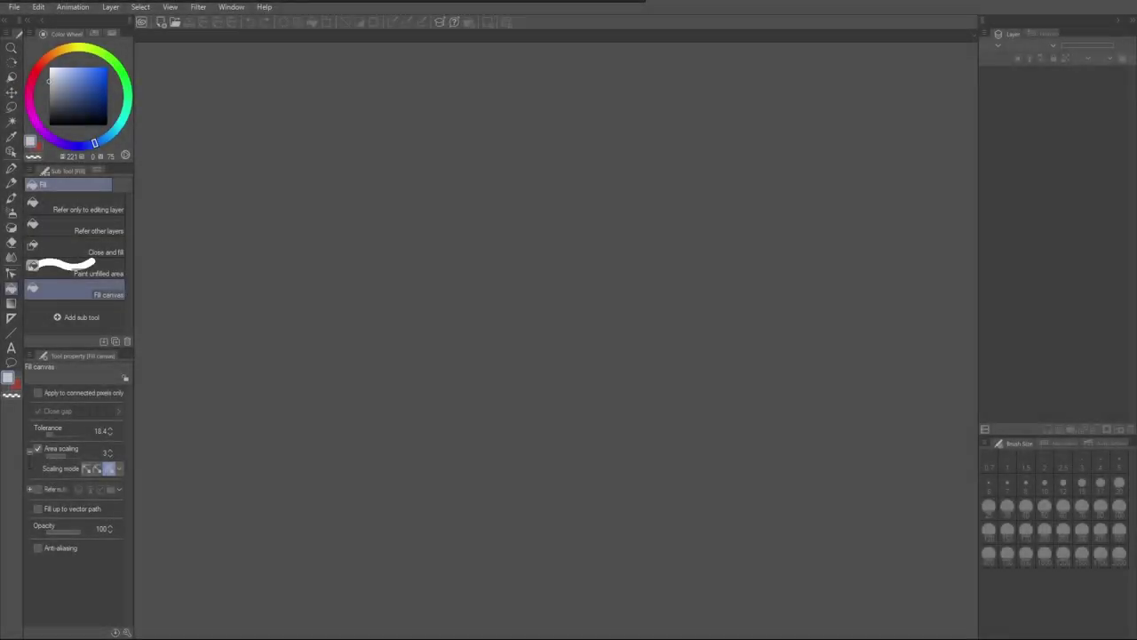
# Step: Set up a new illustration canvas with width 3000 and height 3000
pyautogui.click(14, 6)
pyautogui.moveTo(186, 177)
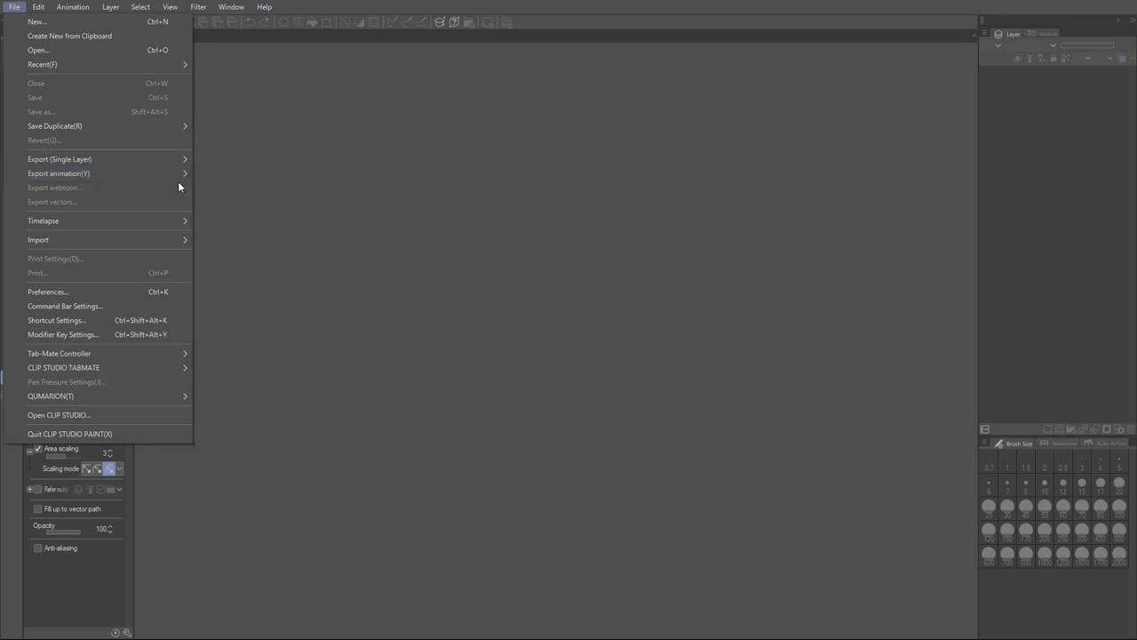
pyautogui.click(37, 21)
pyautogui.moveTo(401, 171); pyautogui.dragTo(612, 121)
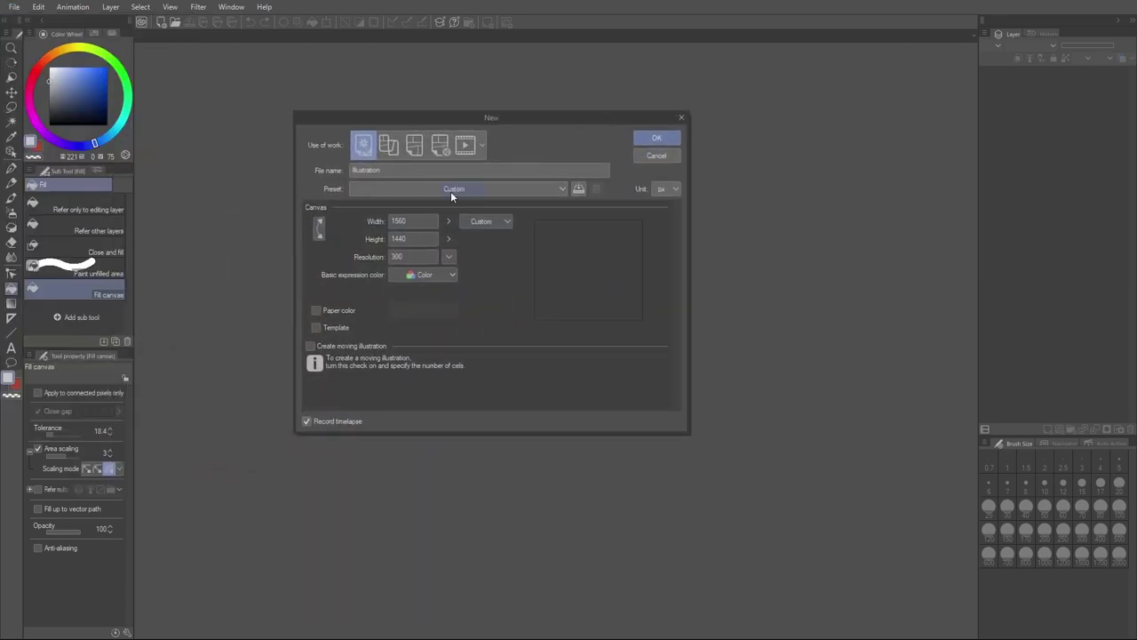
pyautogui.doubleClick(424, 219)
pyautogui.write('3000')
pyautogui.click(430, 238)
pyautogui.write('3000')
pyautogui.click(437, 256)
pyautogui.click(391, 222)
# Step: Check the measurement unit choices for the new illustration and create the canvas
pyautogui.click(670, 192)
pyautogui.click(615, 277)
pyautogui.click(670, 190)
pyautogui.click(587, 284)
pyautogui.click(669, 140)
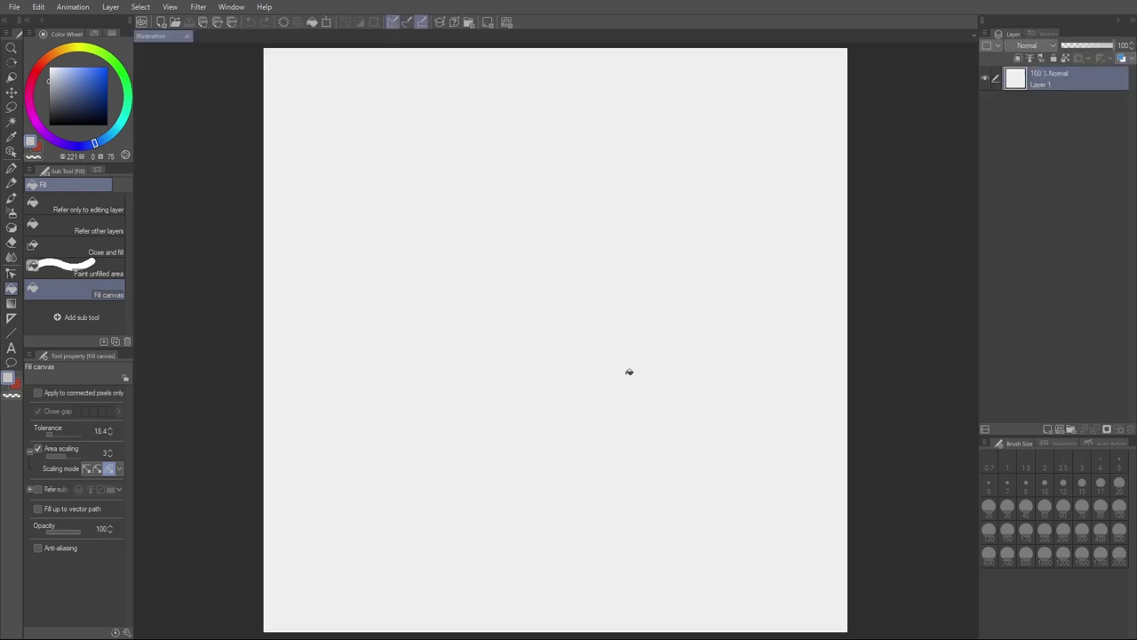
# Step: Sketch a loose round head circle in the upper part of the canvas with the Design pencil in dark navy blue
pyautogui.press('p')
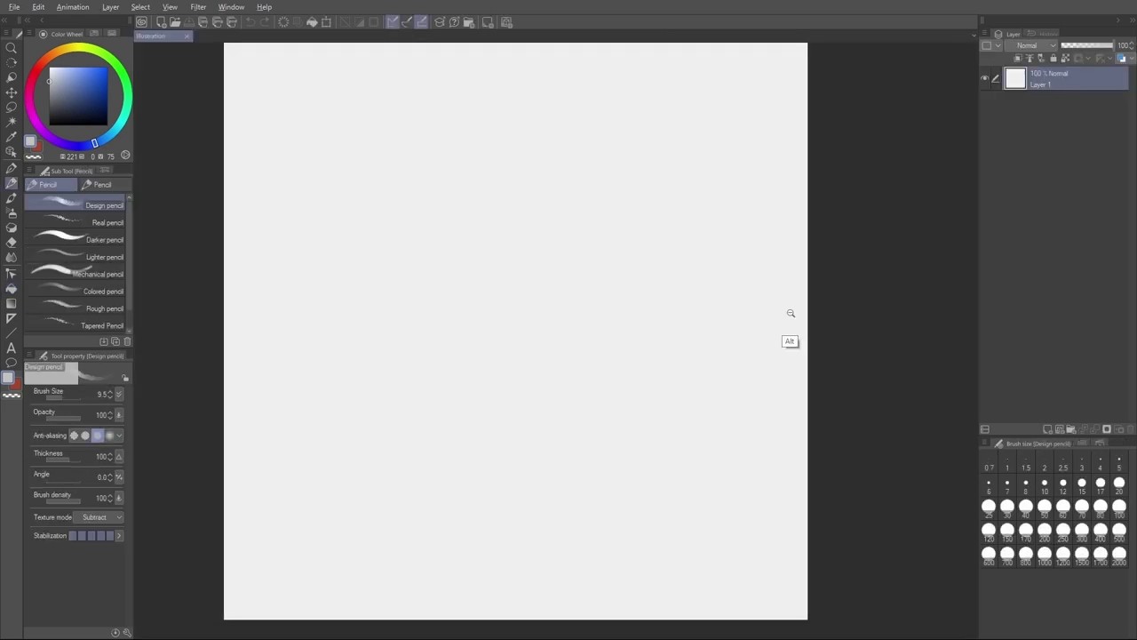
pyautogui.scroll(-2, 790, 310)
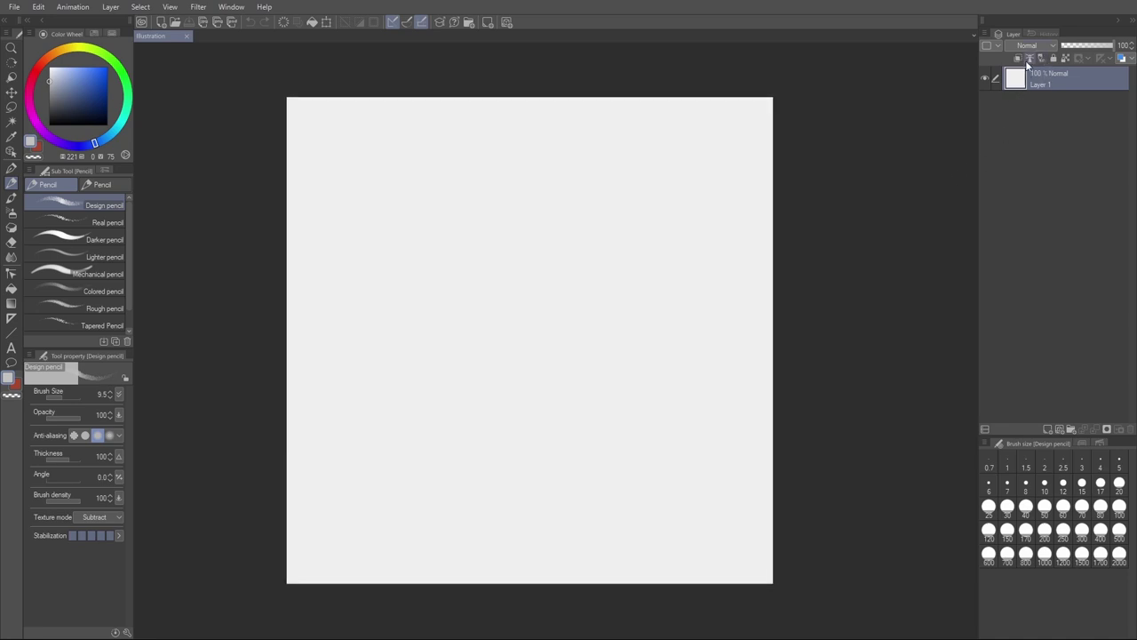
pyautogui.moveTo(776, 177)
pyautogui.mouseDown()
pyautogui.moveTo(754, 163)
pyautogui.moveTo(764, 169)
pyautogui.mouseUp()
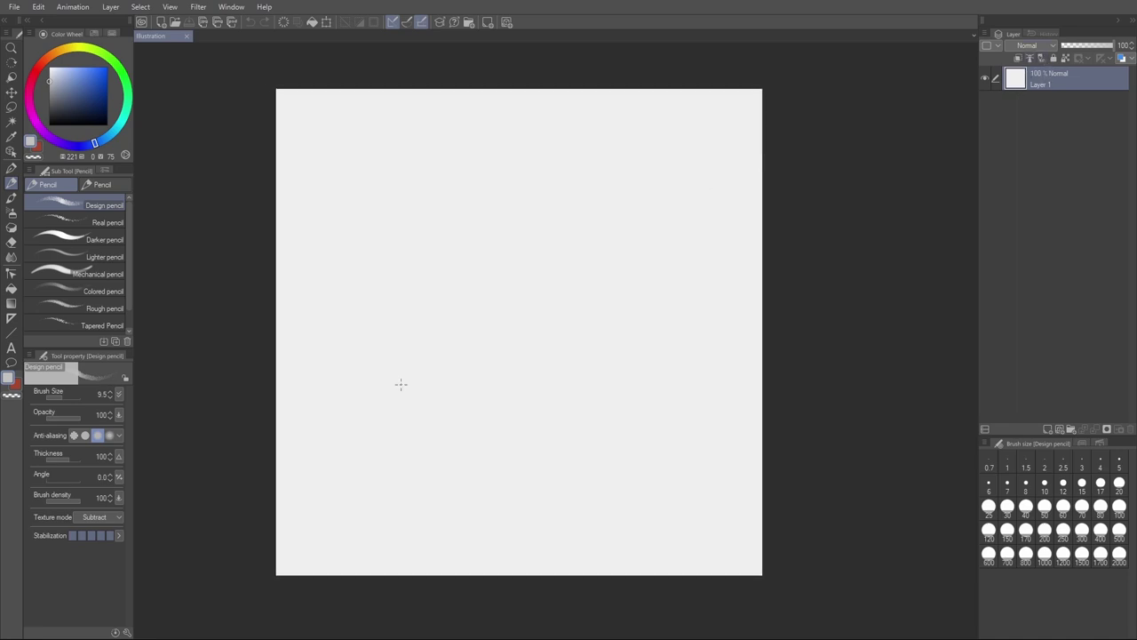
pyautogui.moveTo(110, 112); pyautogui.dragTo(103, 111)
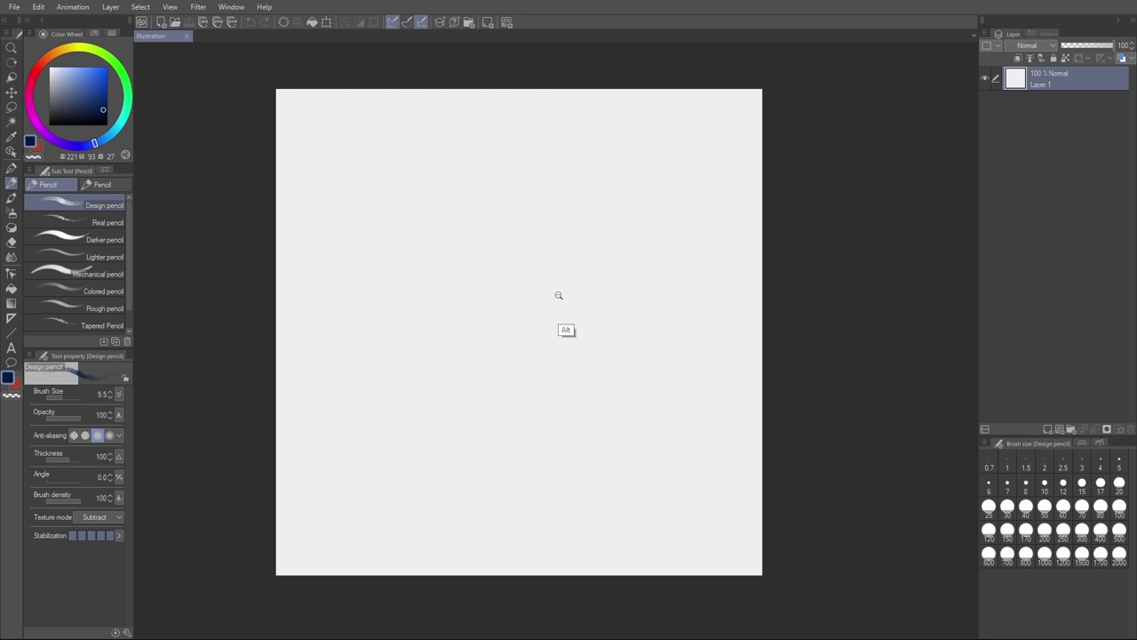
pyautogui.scroll(1, 559, 294)
pyautogui.moveTo(541, 256)
pyautogui.mouseDown()
pyautogui.moveTo(603, 259)
pyautogui.moveTo(581, 261)
pyautogui.mouseUp()
pyautogui.moveTo(528, 192)
pyautogui.mouseDown()
pyautogui.moveTo(419, 202)
pyautogui.moveTo(400, 293)
pyautogui.moveTo(501, 339)
pyautogui.moveTo(567, 264)
pyautogui.moveTo(491, 175)
pyautogui.moveTo(396, 225)
pyautogui.moveTo(434, 327)
pyautogui.moveTo(537, 315)
pyautogui.moveTo(560, 213)
pyautogui.moveTo(470, 176)
pyautogui.moveTo(384, 244)
pyautogui.moveTo(425, 336)
pyautogui.moveTo(549, 320)
pyautogui.moveTo(567, 226)
pyautogui.moveTo(487, 183)
pyautogui.mouseUp()
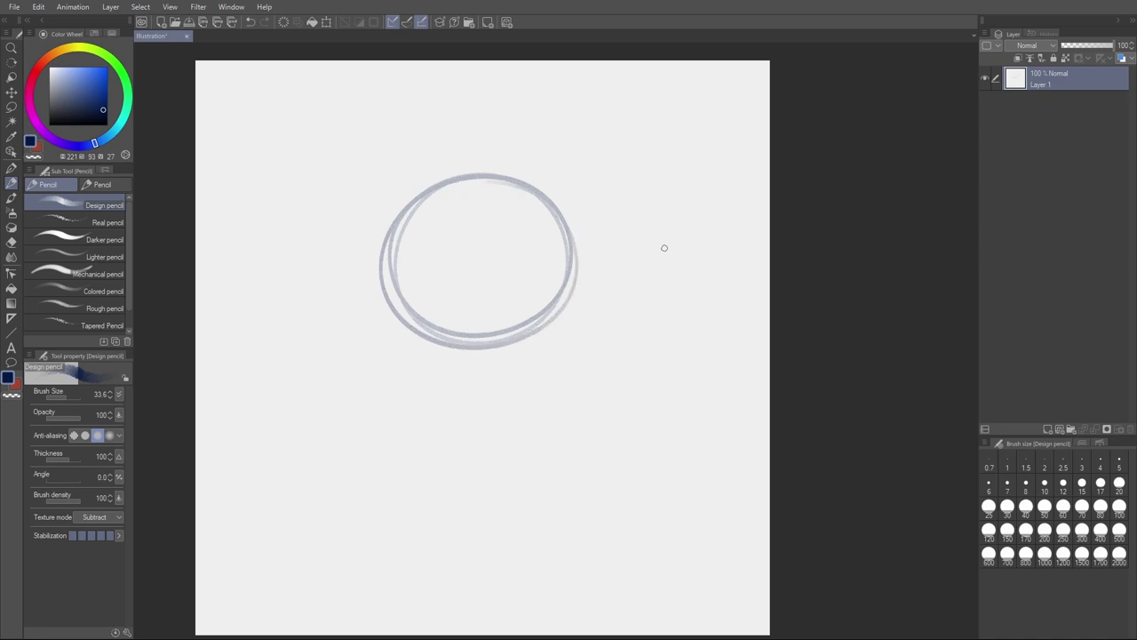
# Step: Reduce the Design pencil's brush size to 20.8 and sketch wider cheek curves on both sides of the head circle
pyautogui.moveTo(643, 273); pyautogui.dragTo(640, 272)
pyautogui.moveTo(782, 165); pyautogui.dragTo(748, 160)
pyautogui.moveTo(539, 223); pyautogui.dragTo(537, 215)
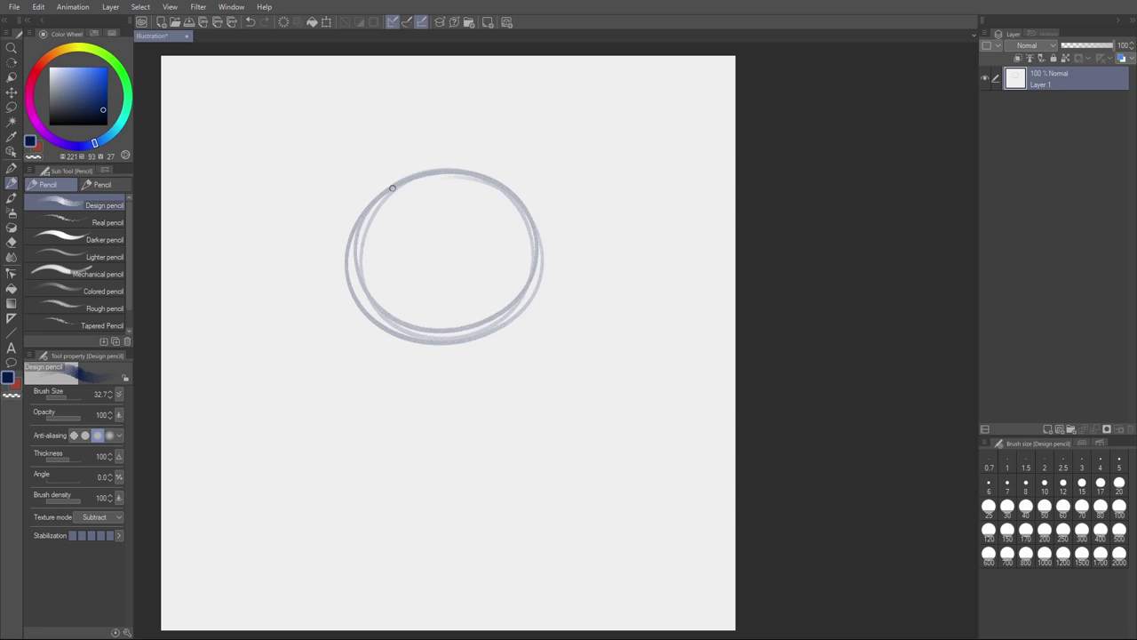
pyautogui.moveTo(394, 221); pyautogui.dragTo(388, 211)
pyautogui.moveTo(370, 201)
pyautogui.mouseDown()
pyautogui.moveTo(338, 292)
pyautogui.moveTo(353, 322)
pyautogui.moveTo(396, 335)
pyautogui.moveTo(485, 319)
pyautogui.mouseUp()
pyautogui.moveTo(524, 207); pyautogui.dragTo(549, 291)
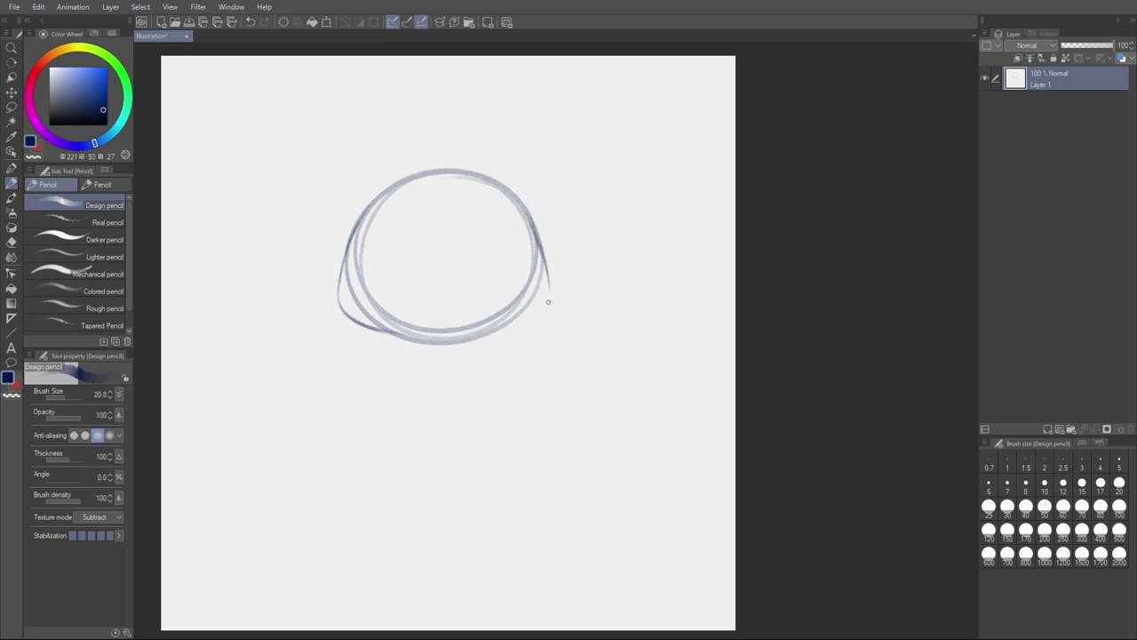
pyautogui.moveTo(535, 230)
pyautogui.mouseDown()
pyautogui.moveTo(543, 297)
pyautogui.moveTo(466, 336)
pyautogui.mouseUp()
# Step: Darken the left side of the head, around the cheek and along the jaw
pyautogui.moveTo(361, 220)
pyautogui.mouseDown()
pyautogui.moveTo(342, 282)
pyautogui.moveTo(358, 325)
pyautogui.moveTo(412, 341)
pyautogui.mouseUp()
pyautogui.hotkey('ctrl', 'z')
pyautogui.moveTo(362, 216)
pyautogui.mouseDown()
pyautogui.moveTo(342, 279)
pyautogui.moveTo(359, 318)
pyautogui.mouseUp()
pyautogui.moveTo(346, 271)
pyautogui.mouseDown()
pyautogui.moveTo(341, 295)
pyautogui.moveTo(355, 320)
pyautogui.moveTo(401, 336)
pyautogui.mouseUp()
pyautogui.moveTo(346, 308)
pyautogui.mouseDown()
pyautogui.moveTo(400, 343)
pyautogui.moveTo(453, 343)
pyautogui.mouseUp()
# Step: Darken the right side of the head and join both cheeks with a bold chin curve
pyautogui.moveTo(526, 211); pyautogui.dragTo(541, 272)
pyautogui.moveTo(532, 231); pyautogui.dragTo(542, 297)
pyautogui.moveTo(538, 254); pyautogui.dragTo(543, 299)
pyautogui.hotkey('ctrl', 'z')
pyautogui.hotkey('ctrl', 'z')
pyautogui.moveTo(529, 214)
pyautogui.mouseDown()
pyautogui.moveTo(539, 293)
pyautogui.moveTo(545, 268)
pyautogui.moveTo(534, 313)
pyautogui.moveTo(476, 341)
pyautogui.mouseUp()
pyautogui.moveTo(509, 323); pyautogui.dragTo(444, 341)
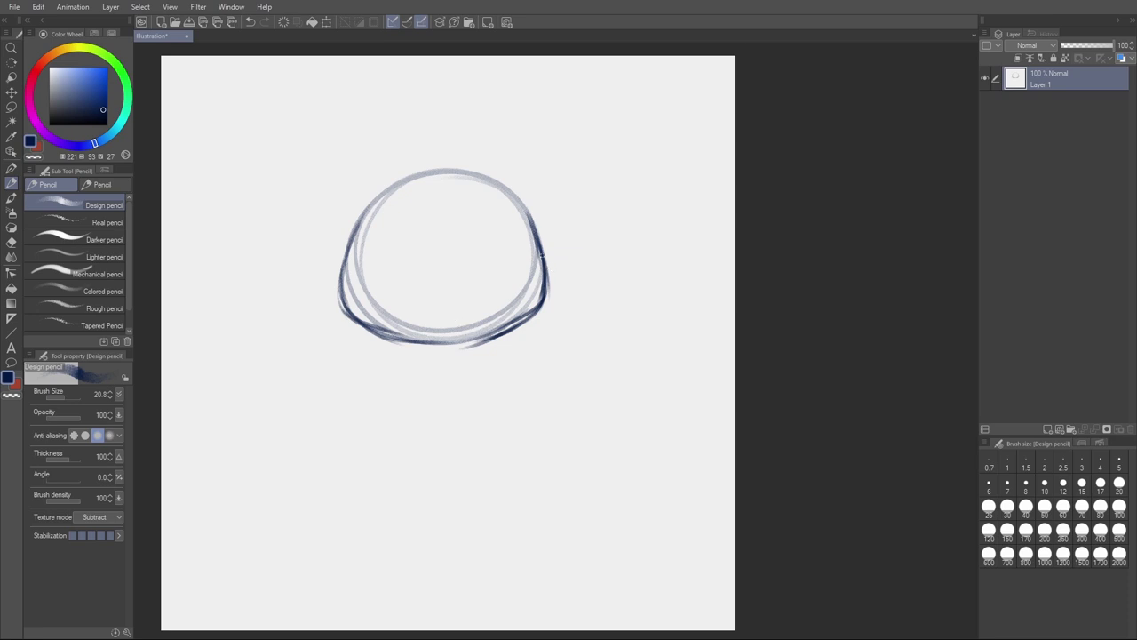
pyautogui.moveTo(534, 307)
pyautogui.mouseDown()
pyautogui.moveTo(500, 326)
pyautogui.moveTo(523, 318)
pyautogui.moveTo(382, 344)
pyautogui.mouseUp()
pyautogui.moveTo(345, 303); pyautogui.dragTo(380, 339)
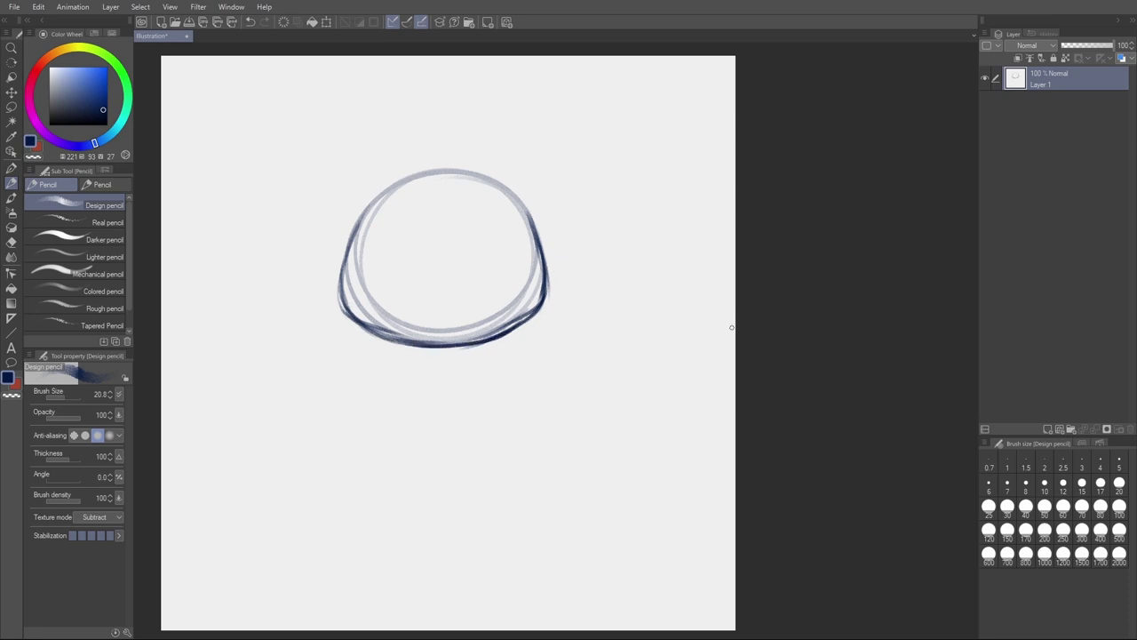
# Step: Erase the inner construction circle lines inside the lower face with the Hard eraser
pyautogui.press('e')
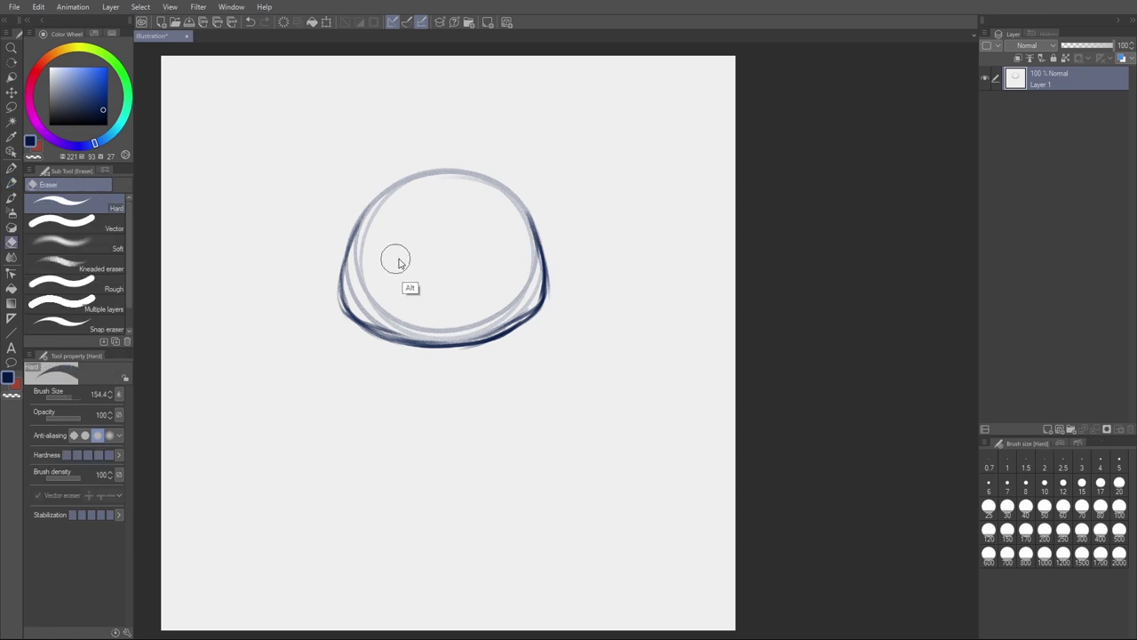
pyautogui.moveTo(361, 269)
pyautogui.mouseDown()
pyautogui.moveTo(381, 312)
pyautogui.moveTo(471, 322)
pyautogui.mouseUp()
pyautogui.moveTo(523, 248)
pyautogui.mouseDown()
pyautogui.moveTo(524, 296)
pyautogui.moveTo(500, 315)
pyautogui.moveTo(429, 329)
pyautogui.moveTo(368, 311)
pyautogui.mouseUp()
# Step: Strengthen the right cheek, left cheek and chin outlines with the Design pencil
pyautogui.press('p')
pyautogui.moveTo(532, 219); pyautogui.dragTo(542, 286)
pyautogui.moveTo(535, 246)
pyautogui.mouseDown()
pyautogui.moveTo(533, 298)
pyautogui.moveTo(541, 289)
pyautogui.moveTo(515, 325)
pyautogui.mouseUp()
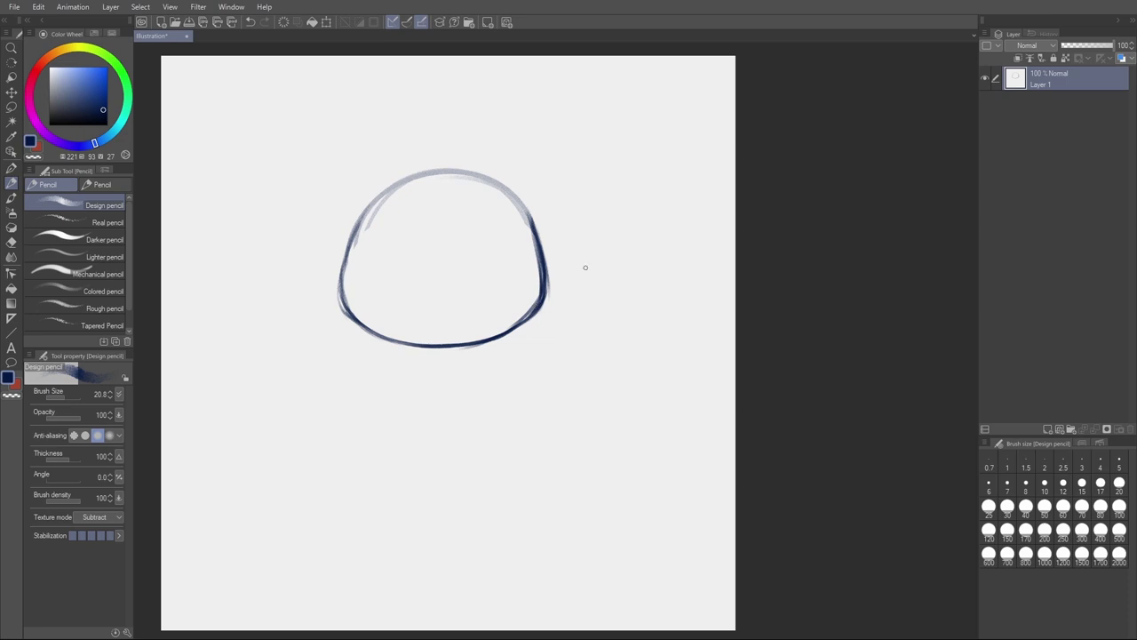
pyautogui.moveTo(362, 215)
pyautogui.mouseDown()
pyautogui.moveTo(346, 266)
pyautogui.moveTo(371, 333)
pyautogui.moveTo(346, 292)
pyautogui.moveTo(366, 325)
pyautogui.moveTo(346, 302)
pyautogui.moveTo(431, 347)
pyautogui.mouseUp()
pyautogui.moveTo(535, 302)
pyautogui.mouseDown()
pyautogui.moveTo(516, 325)
pyautogui.moveTo(464, 345)
pyautogui.mouseUp()
pyautogui.moveTo(361, 331); pyautogui.dragTo(467, 342)
pyautogui.hotkey('ctrl', 'z')
pyautogui.moveTo(387, 336); pyautogui.dragTo(494, 337)
# Step: Darken the curve along the top of the head between the two ear positions
pyautogui.moveTo(407, 180); pyautogui.dragTo(503, 188)
pyautogui.moveTo(417, 176); pyautogui.dragTo(495, 191)
pyautogui.moveTo(399, 183); pyautogui.dragTo(493, 189)
pyautogui.moveTo(401, 182)
pyautogui.mouseDown()
pyautogui.moveTo(492, 176)
pyautogui.moveTo(489, 187)
pyautogui.mouseUp()
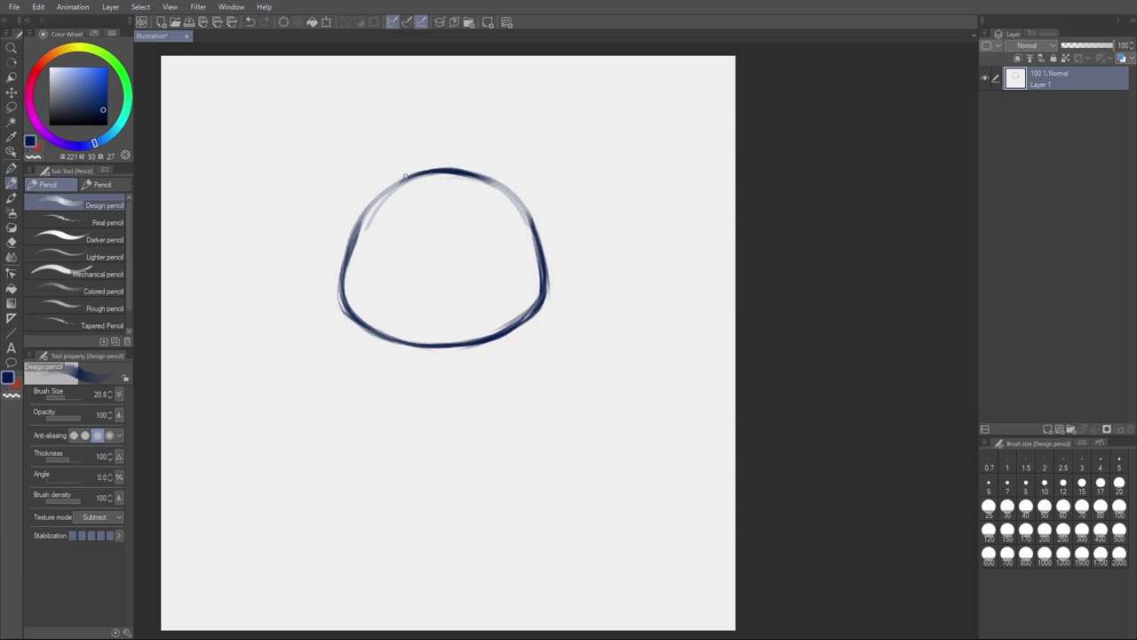
# Step: Sketch a rounded bear ear on each upper side of the head
pyautogui.moveTo(407, 175)
pyautogui.mouseDown()
pyautogui.moveTo(358, 162)
pyautogui.moveTo(360, 228)
pyautogui.mouseUp()
pyautogui.moveTo(410, 176)
pyautogui.mouseDown()
pyautogui.moveTo(367, 156)
pyautogui.moveTo(329, 186)
pyautogui.moveTo(359, 228)
pyautogui.mouseUp()
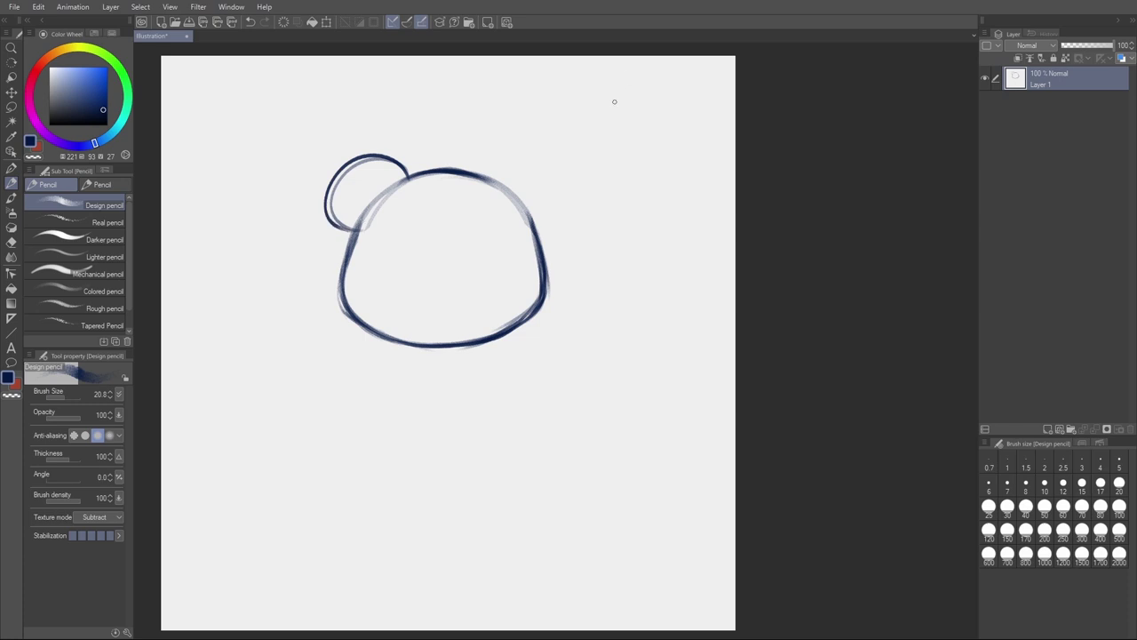
pyautogui.moveTo(494, 182)
pyautogui.mouseDown()
pyautogui.moveTo(553, 169)
pyautogui.moveTo(532, 219)
pyautogui.mouseUp()
pyautogui.moveTo(489, 183)
pyautogui.mouseDown()
pyautogui.moveTo(536, 154)
pyautogui.moveTo(538, 220)
pyautogui.mouseUp()
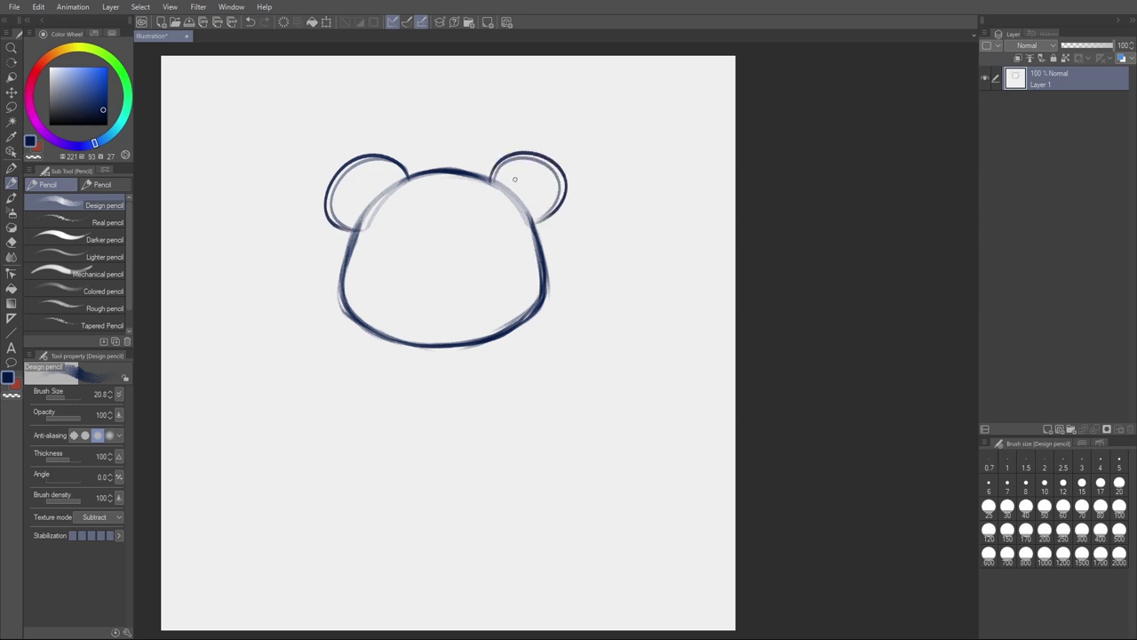
pyautogui.moveTo(495, 166)
pyautogui.mouseDown()
pyautogui.moveTo(561, 181)
pyautogui.moveTo(535, 218)
pyautogui.moveTo(554, 210)
pyautogui.moveTo(526, 223)
pyautogui.moveTo(557, 219)
pyautogui.mouseUp()
pyautogui.moveTo(562, 172)
pyautogui.mouseDown()
pyautogui.moveTo(568, 206)
pyautogui.moveTo(549, 219)
pyautogui.mouseUp()
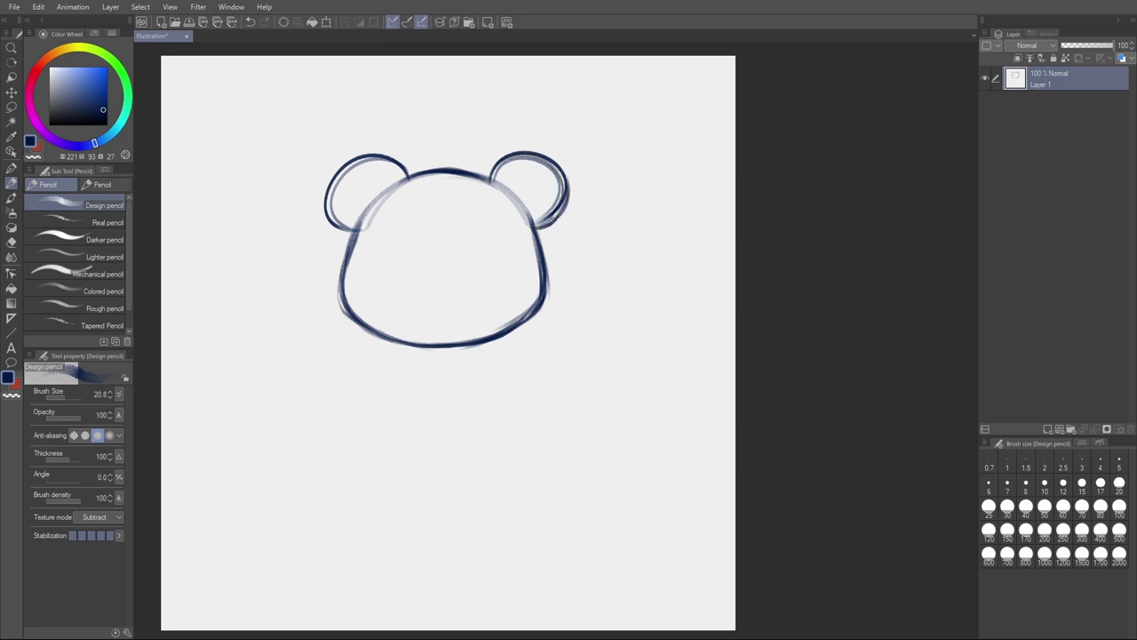
# Step: Draw temporary horizontal guide lines across the tops and bases of the ears to check their alignment, and undo them
pyautogui.moveTo(298, 225); pyautogui.dragTo(632, 265)
pyautogui.hotkey('ctrl', 'z')
pyautogui.moveTo(311, 232); pyautogui.dragTo(649, 226)
pyautogui.hotkey('ctrl', 'z')
pyautogui.moveTo(286, 234); pyautogui.dragTo(631, 222)
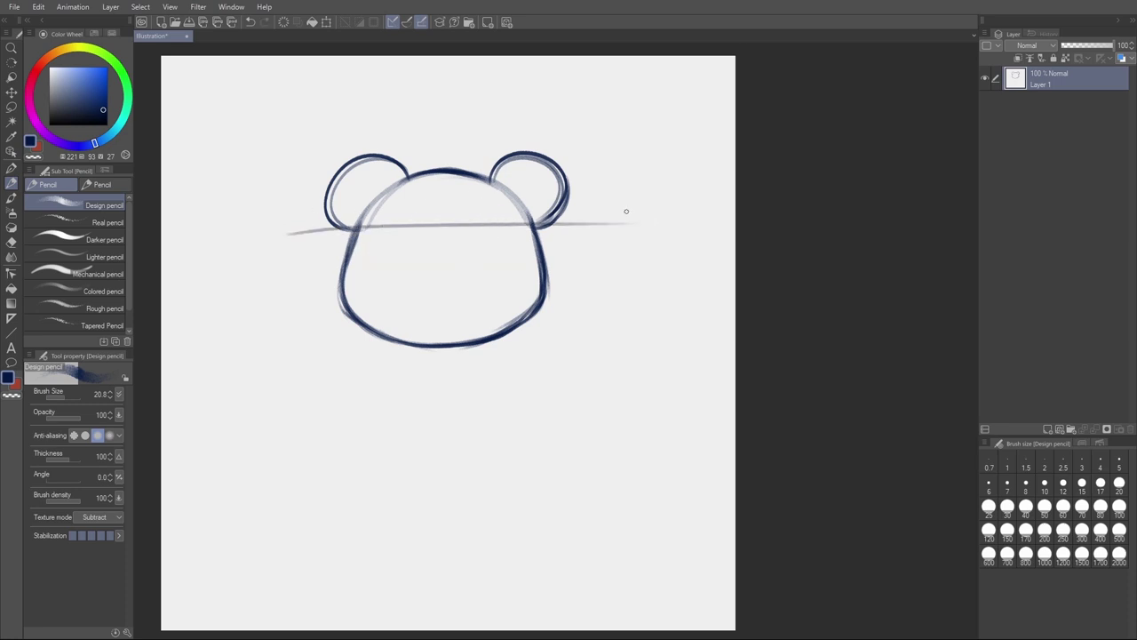
pyautogui.moveTo(383, 184); pyautogui.dragTo(588, 172)
pyautogui.hotkey('ctrl', 'z')
pyautogui.moveTo(389, 185); pyautogui.dragTo(583, 177)
pyautogui.hotkey('ctrl', 'z')
pyautogui.hotkey('ctrl', 'z')
# Step: Go over the outer outlines of both ears to thicken them
pyautogui.moveTo(531, 229); pyautogui.dragTo(558, 227)
pyautogui.moveTo(408, 180)
pyautogui.mouseDown()
pyautogui.moveTo(361, 154)
pyautogui.moveTo(330, 185)
pyautogui.moveTo(352, 227)
pyautogui.mouseUp()
pyautogui.moveTo(333, 183); pyautogui.dragTo(356, 229)
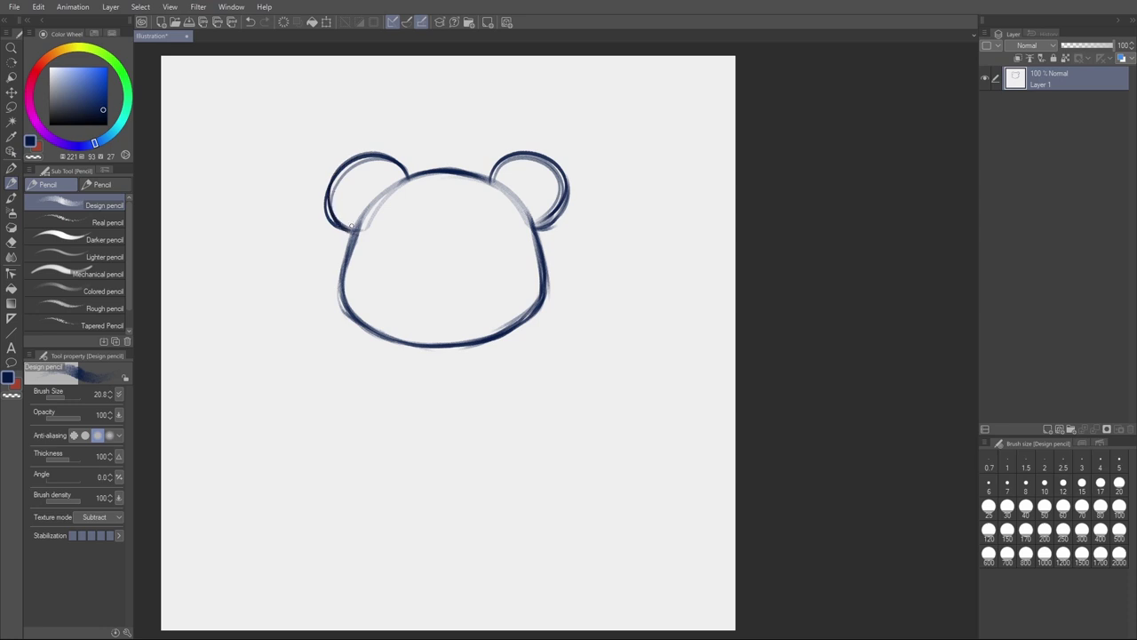
pyautogui.moveTo(534, 227)
pyautogui.mouseDown()
pyautogui.moveTo(565, 205)
pyautogui.moveTo(566, 171)
pyautogui.mouseUp()
# Step: Draw a smaller rounded inner-ear shape inside each ear and darken its outline
pyautogui.moveTo(389, 189)
pyautogui.mouseDown()
pyautogui.moveTo(365, 176)
pyautogui.moveTo(375, 197)
pyautogui.mouseUp()
pyautogui.hotkey('ctrl', 'z')
pyautogui.moveTo(390, 187)
pyautogui.mouseDown()
pyautogui.moveTo(356, 184)
pyautogui.moveTo(357, 209)
pyautogui.moveTo(374, 175)
pyautogui.mouseUp()
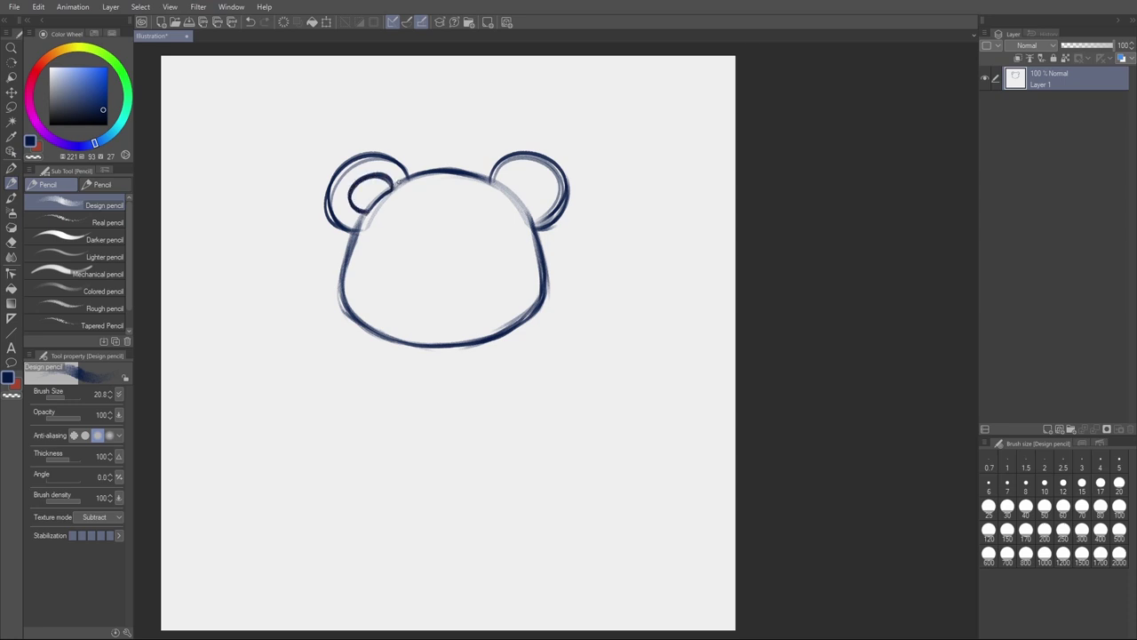
pyautogui.hotkey('ctrl', 'z')
pyautogui.moveTo(360, 181); pyautogui.dragTo(374, 210)
pyautogui.moveTo(504, 192)
pyautogui.mouseDown()
pyautogui.moveTo(537, 179)
pyautogui.moveTo(541, 203)
pyautogui.moveTo(526, 213)
pyautogui.moveTo(541, 207)
pyautogui.moveTo(543, 185)
pyautogui.moveTo(502, 189)
pyautogui.mouseUp()
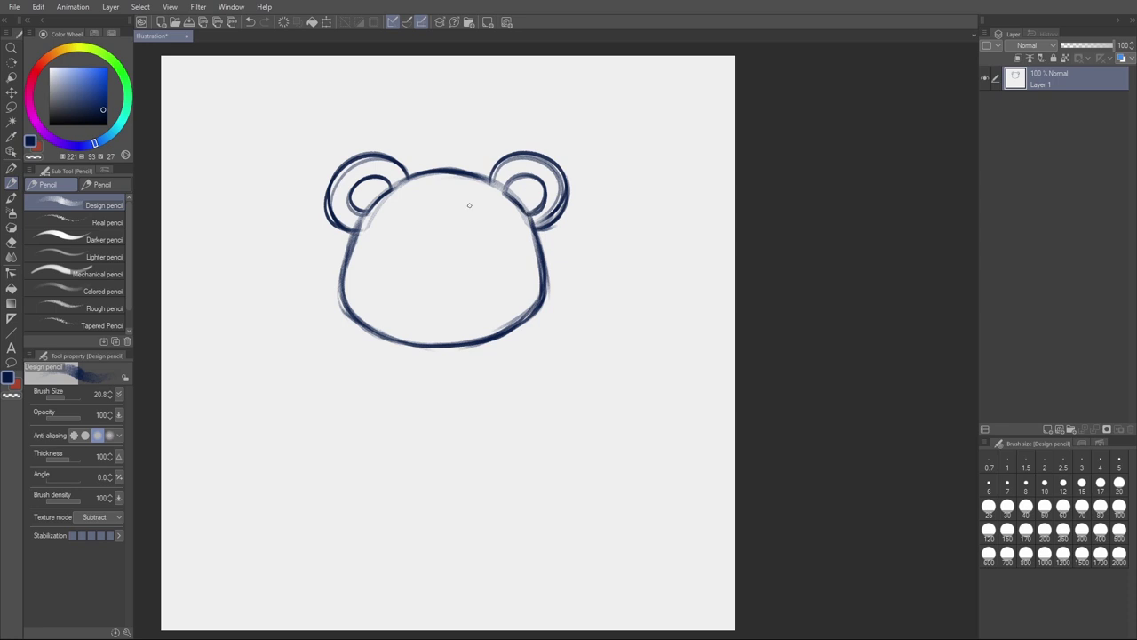
pyautogui.moveTo(388, 181)
pyautogui.mouseDown()
pyautogui.moveTo(354, 180)
pyautogui.moveTo(365, 209)
pyautogui.moveTo(347, 192)
pyautogui.moveTo(385, 178)
pyautogui.moveTo(363, 176)
pyautogui.moveTo(354, 213)
pyautogui.mouseUp()
pyautogui.moveTo(505, 189)
pyautogui.mouseDown()
pyautogui.moveTo(521, 175)
pyautogui.moveTo(542, 199)
pyautogui.mouseUp()
# Step: Sketch a tilted oval eye on the right side of the face, then lasso and slightly transform it
pyautogui.moveTo(488, 245)
pyautogui.mouseDown()
pyautogui.moveTo(476, 271)
pyautogui.moveTo(507, 277)
pyautogui.moveTo(504, 255)
pyautogui.moveTo(484, 244)
pyautogui.moveTo(469, 264)
pyautogui.moveTo(502, 277)
pyautogui.moveTo(499, 251)
pyautogui.moveTo(474, 275)
pyautogui.mouseUp()
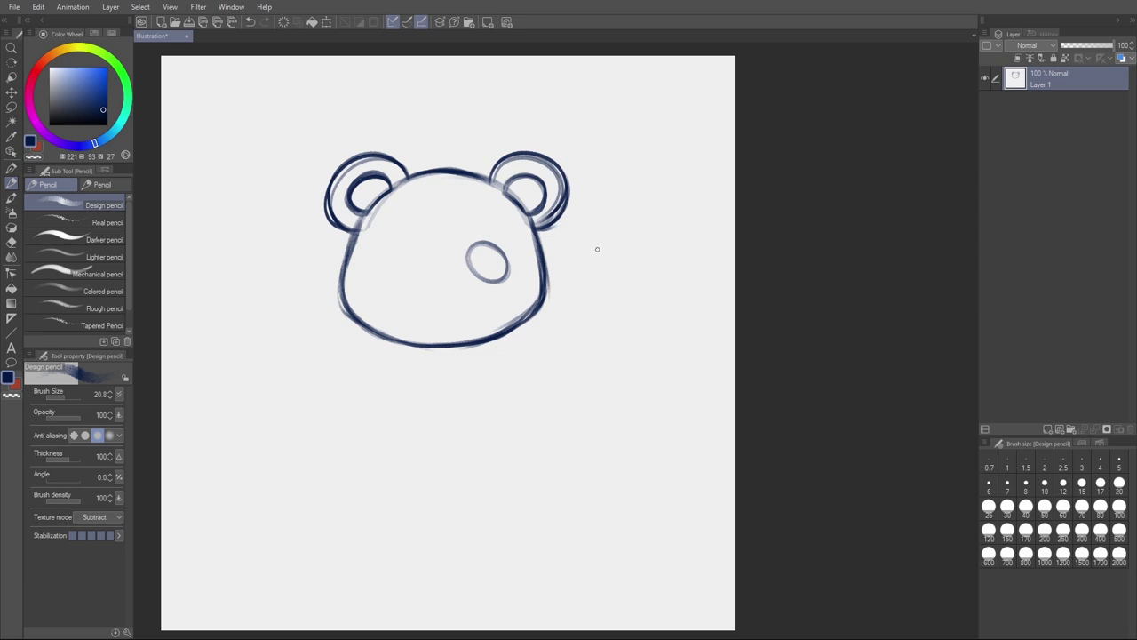
pyautogui.press('m')
pyautogui.moveTo(477, 225)
pyautogui.mouseDown()
pyautogui.moveTo(494, 292)
pyautogui.moveTo(487, 228)
pyautogui.mouseUp()
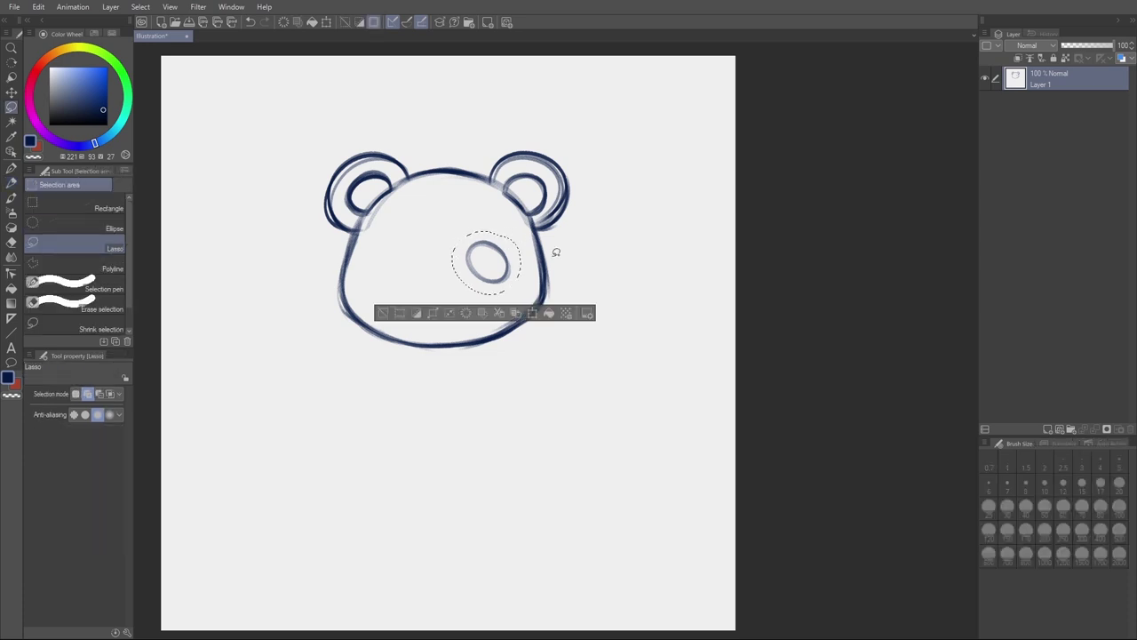
pyautogui.hotkey('ctrl', 't')
pyautogui.moveTo(619, 267); pyautogui.dragTo(554, 279)
pyautogui.click(468, 314)
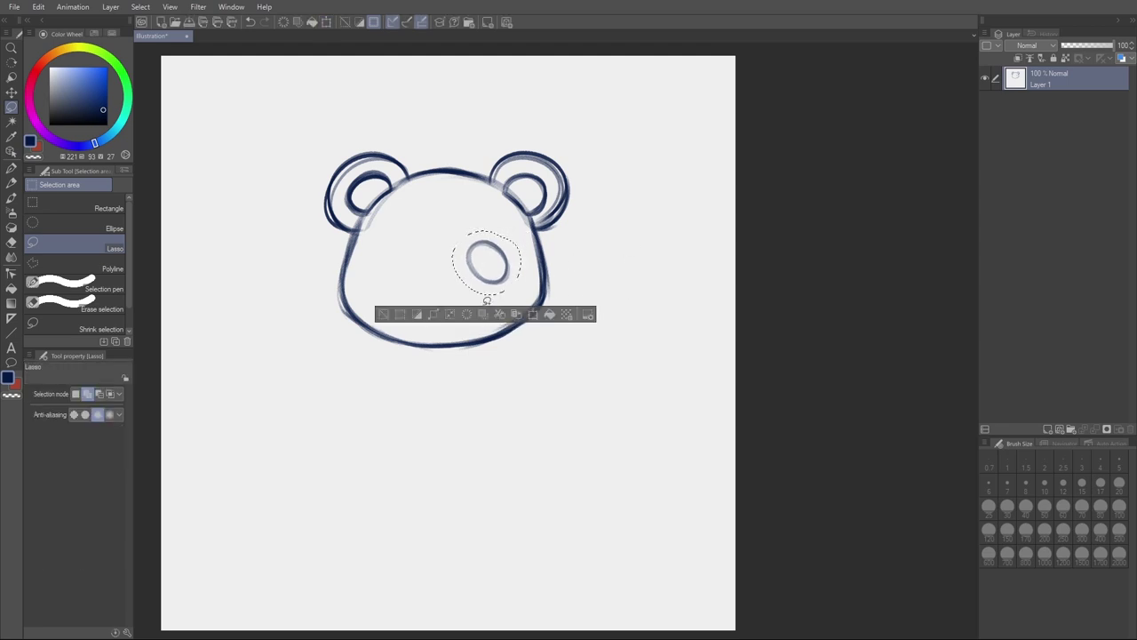
pyautogui.hotkey('ctrl', 'd')
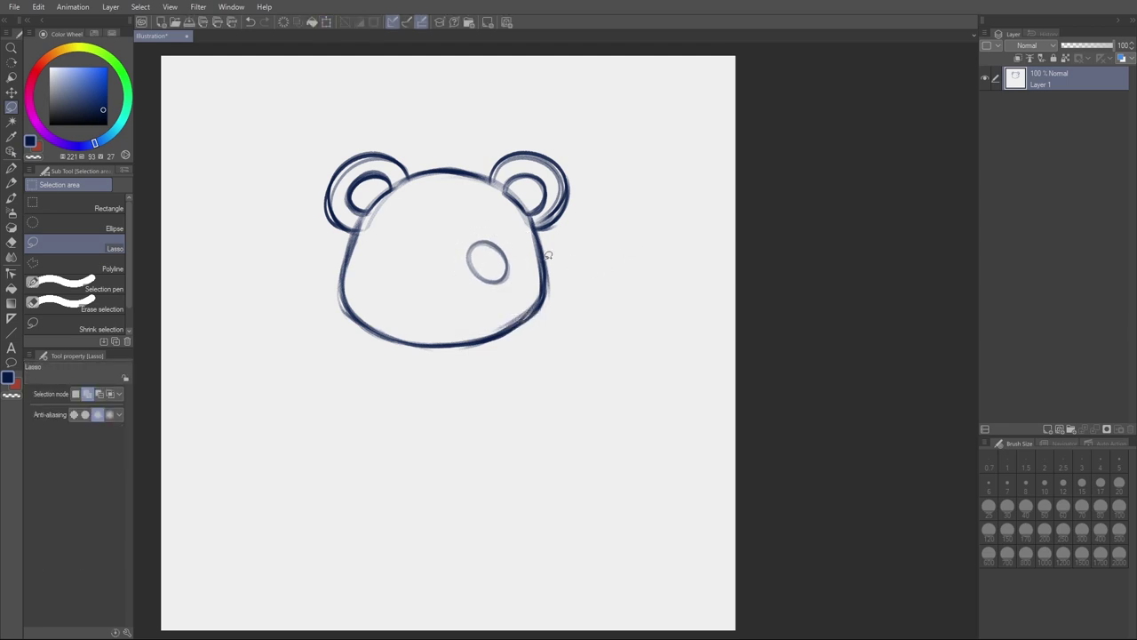
# Step: Lasso the oval eye and move it slightly down and toward the right cheek, then clear the selection
pyautogui.moveTo(494, 233)
pyautogui.mouseDown()
pyautogui.moveTo(524, 259)
pyautogui.moveTo(495, 231)
pyautogui.mouseUp()
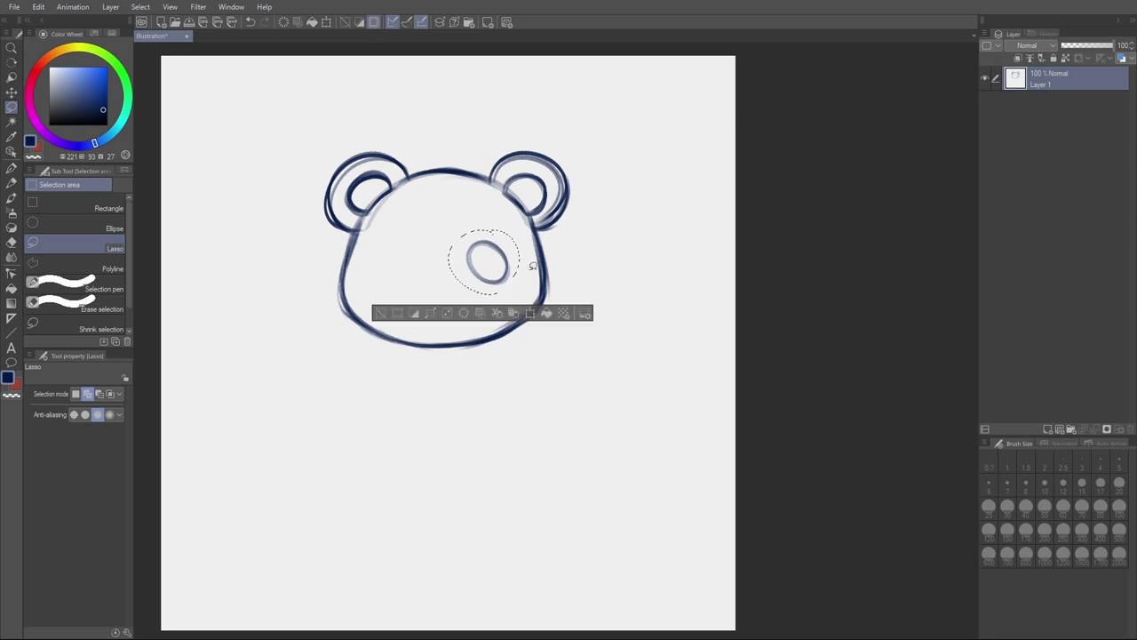
pyautogui.hotkey('ctrl', 't')
pyautogui.moveTo(510, 271); pyautogui.dragTo(516, 275)
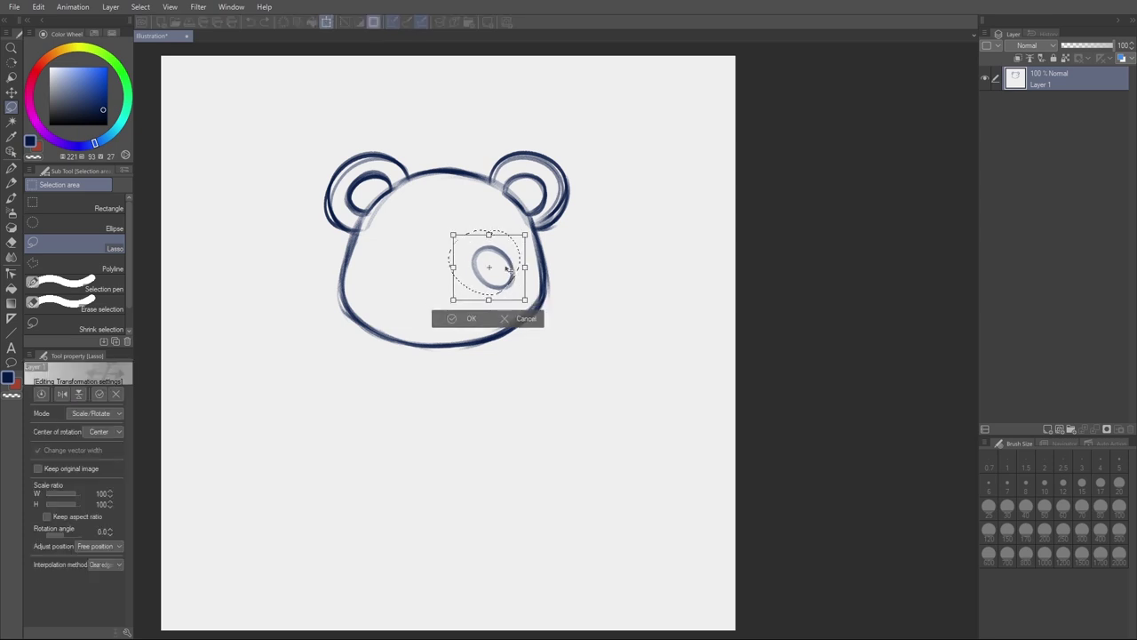
pyautogui.click(480, 317)
pyautogui.hotkey('ctrl', 'd')
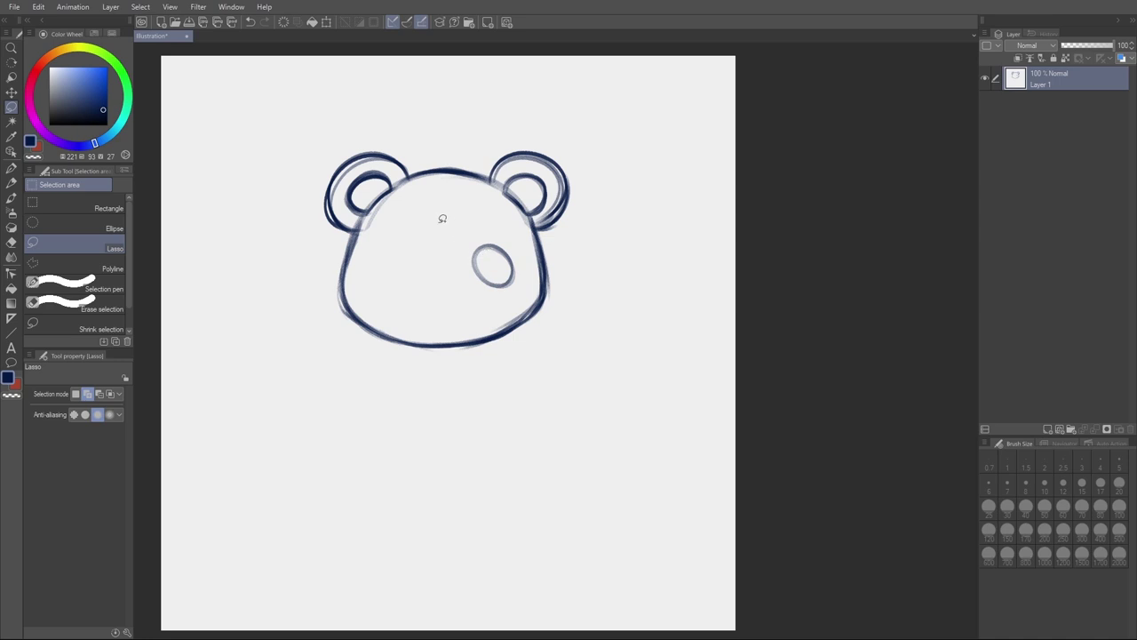
pyautogui.moveTo(444, 218); pyautogui.dragTo(563, 317)
pyautogui.hotkey('ctrl', 'd')
# Step: Sketch a matching tilted oval eye on the left side of the face with a horizontal guide line across both eyes
pyautogui.press('p')
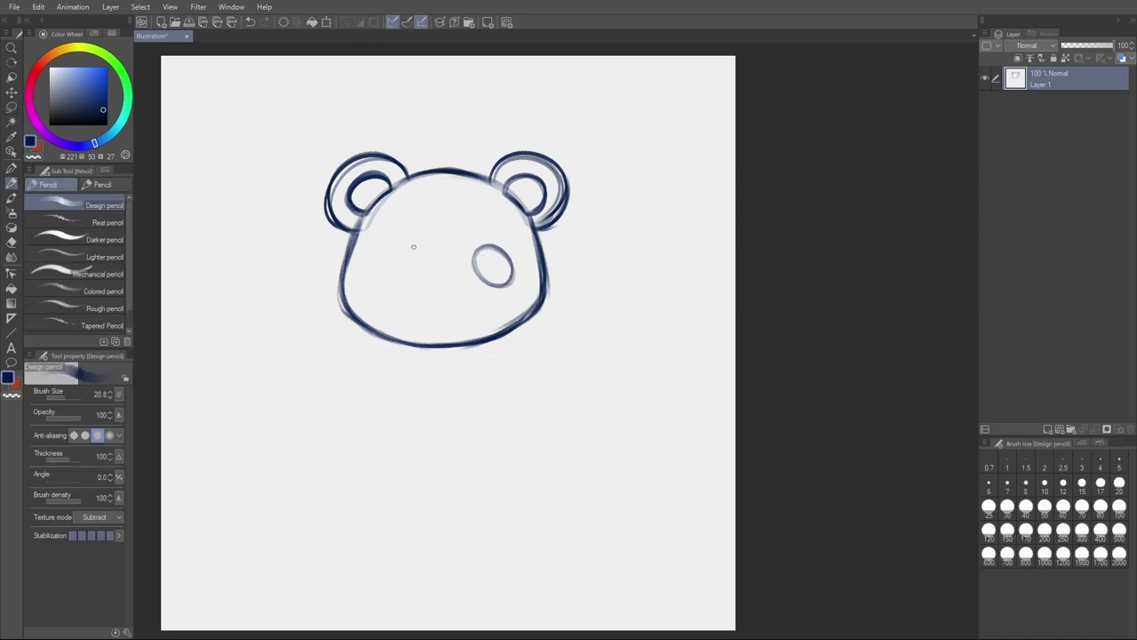
pyautogui.moveTo(387, 255)
pyautogui.mouseDown()
pyautogui.moveTo(423, 277)
pyautogui.moveTo(416, 253)
pyautogui.moveTo(402, 291)
pyautogui.moveTo(391, 248)
pyautogui.moveTo(398, 291)
pyautogui.moveTo(420, 254)
pyautogui.moveTo(388, 251)
pyautogui.moveTo(579, 259)
pyautogui.mouseUp()
pyautogui.hotkey('ctrl', 'x')
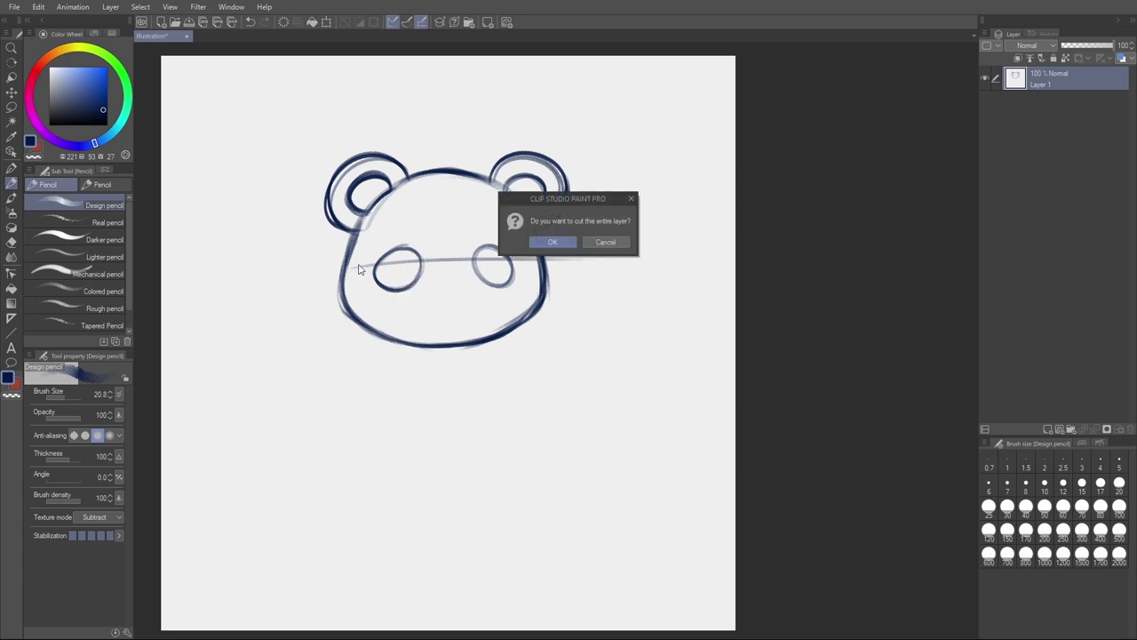
pyautogui.click(606, 241)
# Step: Draw temporary horizontal guide lines through both eyes to check that they are level, and undo them
pyautogui.moveTo(344, 268); pyautogui.dragTo(579, 265)
pyautogui.hotkey('ctrl', 'z')
pyautogui.hotkey('ctrl', 'z')
pyautogui.moveTo(347, 264); pyautogui.dragTo(583, 262)
pyautogui.hotkey('ctrl', 'z')
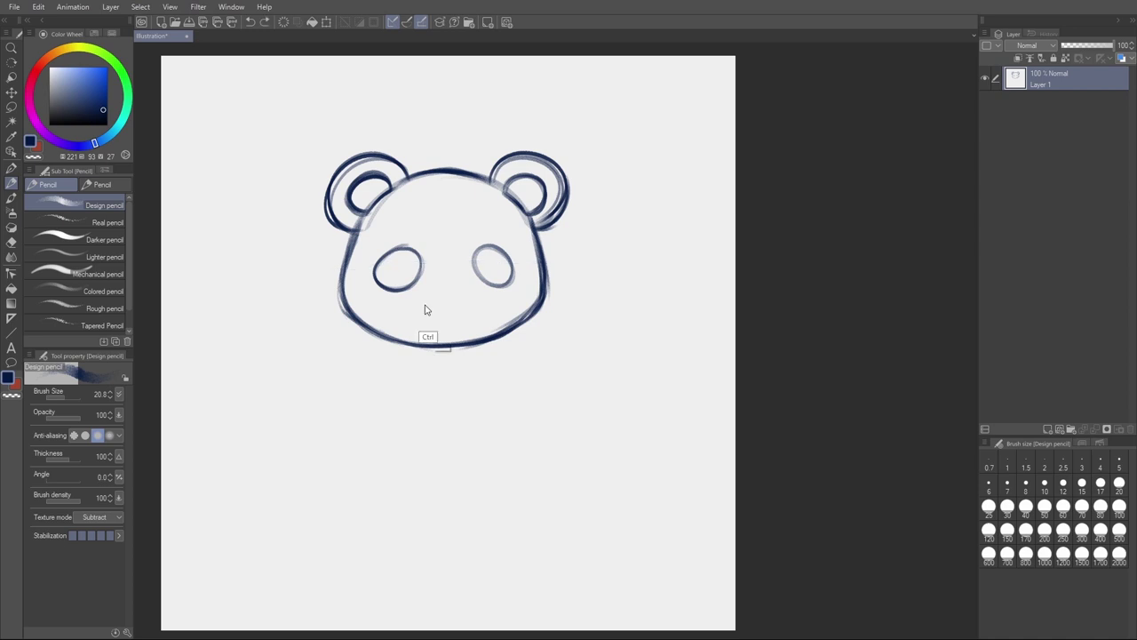
pyautogui.moveTo(343, 270); pyautogui.dragTo(613, 277)
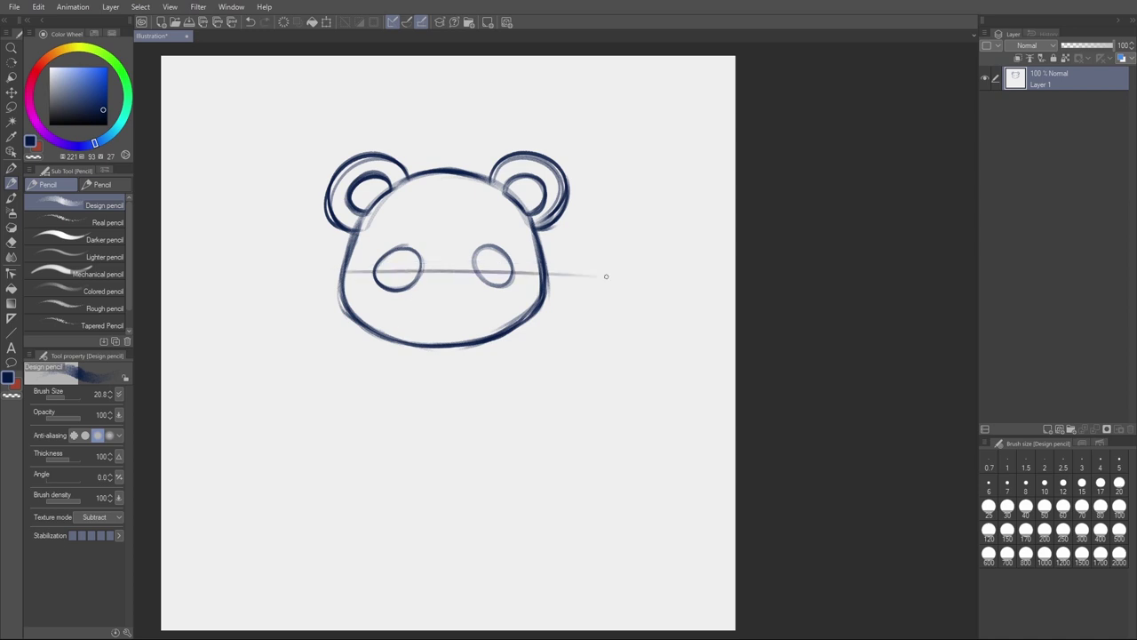
pyautogui.hotkey('ctrl', 'z')
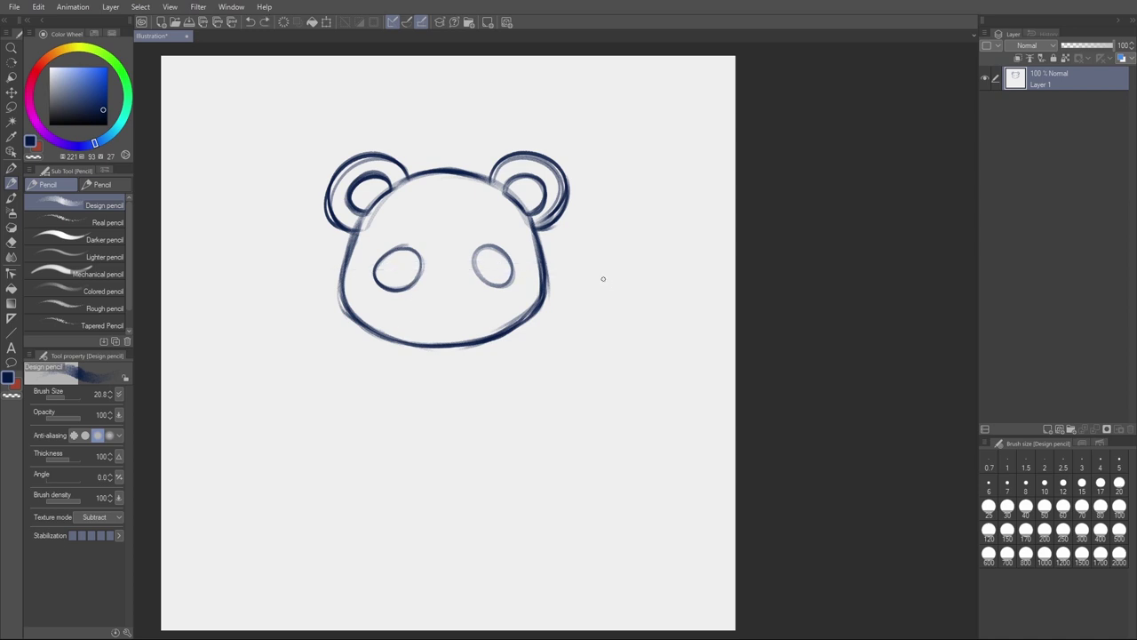
# Step: Redraw the outlines of both oval eyes with darker Design pencil strokes, undoing the last stray stroke
pyautogui.press('m')
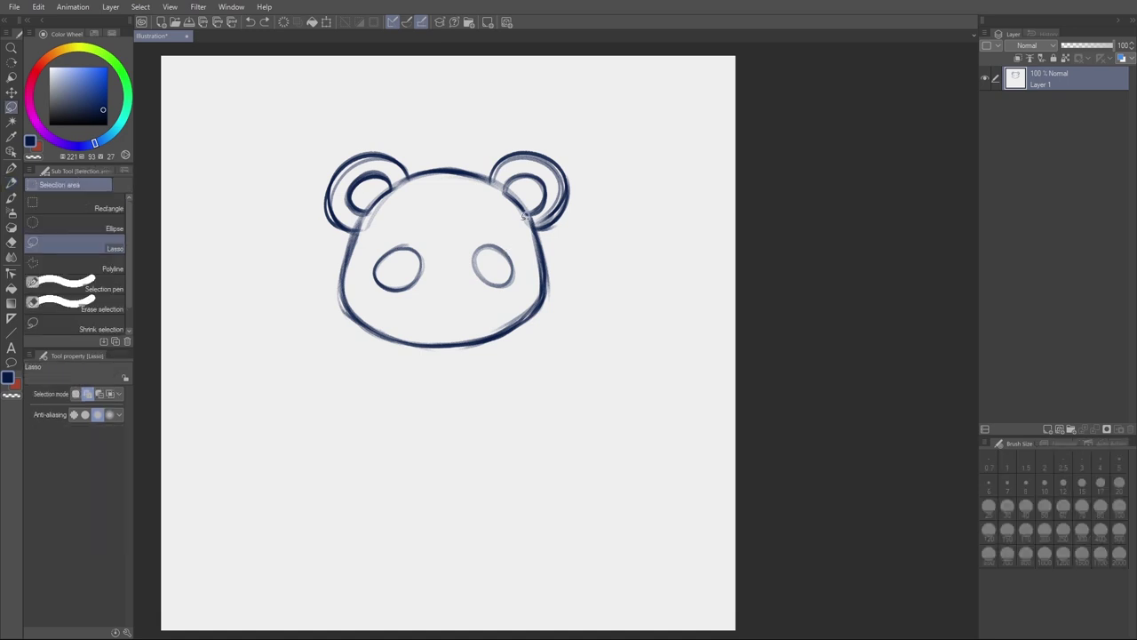
pyautogui.press('p')
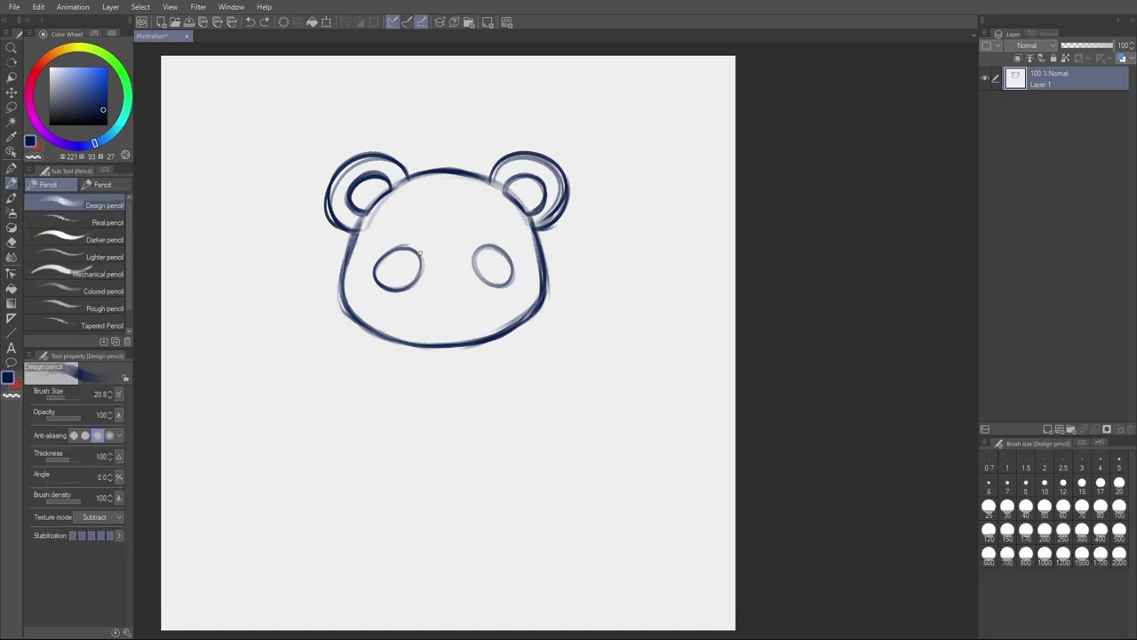
pyautogui.moveTo(400, 248)
pyautogui.mouseDown()
pyautogui.moveTo(373, 275)
pyautogui.moveTo(391, 288)
pyautogui.moveTo(413, 283)
pyautogui.moveTo(396, 246)
pyautogui.mouseUp()
pyautogui.moveTo(488, 251)
pyautogui.mouseDown()
pyautogui.moveTo(476, 248)
pyautogui.moveTo(479, 290)
pyautogui.moveTo(511, 286)
pyautogui.moveTo(511, 256)
pyautogui.moveTo(487, 247)
pyautogui.moveTo(513, 283)
pyautogui.moveTo(480, 288)
pyautogui.moveTo(517, 281)
pyautogui.moveTo(503, 255)
pyautogui.moveTo(510, 288)
pyautogui.moveTo(504, 252)
pyautogui.moveTo(515, 280)
pyautogui.mouseUp()
pyautogui.hotkey('ctrl', 'z')
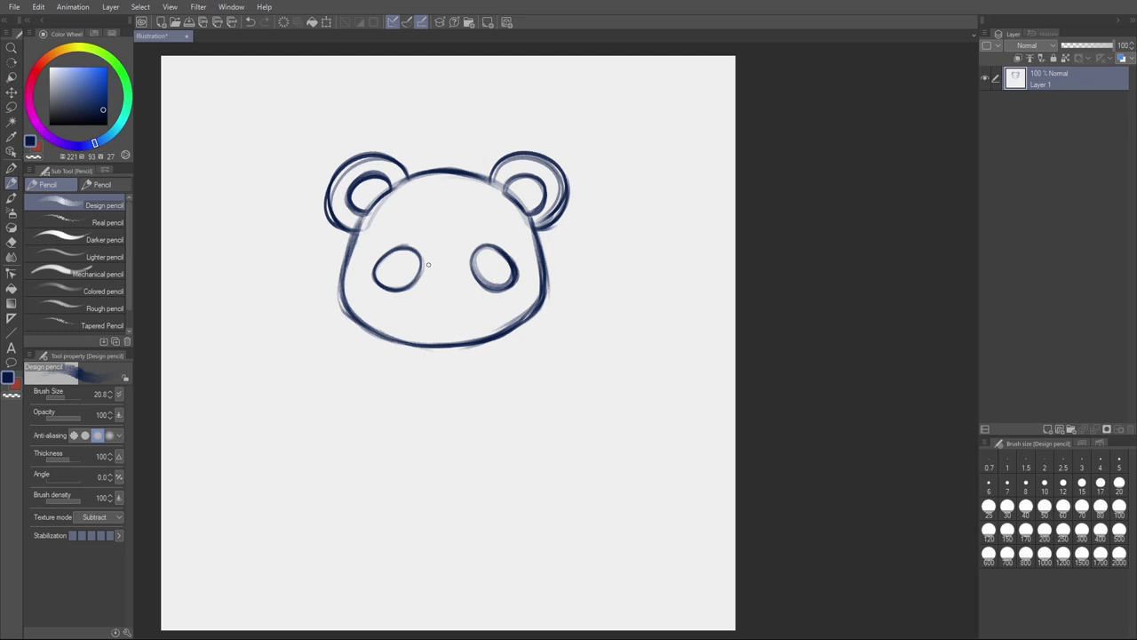
# Step: Fill both eye ovals with solid dark blue using the Opaque watercolor brush
pyautogui.press('b')
pyautogui.moveTo(488, 256)
pyautogui.mouseDown()
pyautogui.moveTo(476, 280)
pyautogui.moveTo(507, 259)
pyautogui.moveTo(484, 255)
pyautogui.moveTo(497, 277)
pyautogui.moveTo(491, 253)
pyautogui.moveTo(480, 275)
pyautogui.moveTo(486, 254)
pyautogui.moveTo(499, 282)
pyautogui.mouseUp()
pyautogui.moveTo(393, 258)
pyautogui.mouseDown()
pyautogui.moveTo(382, 272)
pyautogui.moveTo(407, 269)
pyautogui.moveTo(397, 258)
pyautogui.moveTo(400, 277)
pyautogui.moveTo(411, 258)
pyautogui.moveTo(407, 278)
pyautogui.moveTo(384, 283)
pyautogui.moveTo(418, 252)
pyautogui.moveTo(409, 269)
pyautogui.mouseUp()
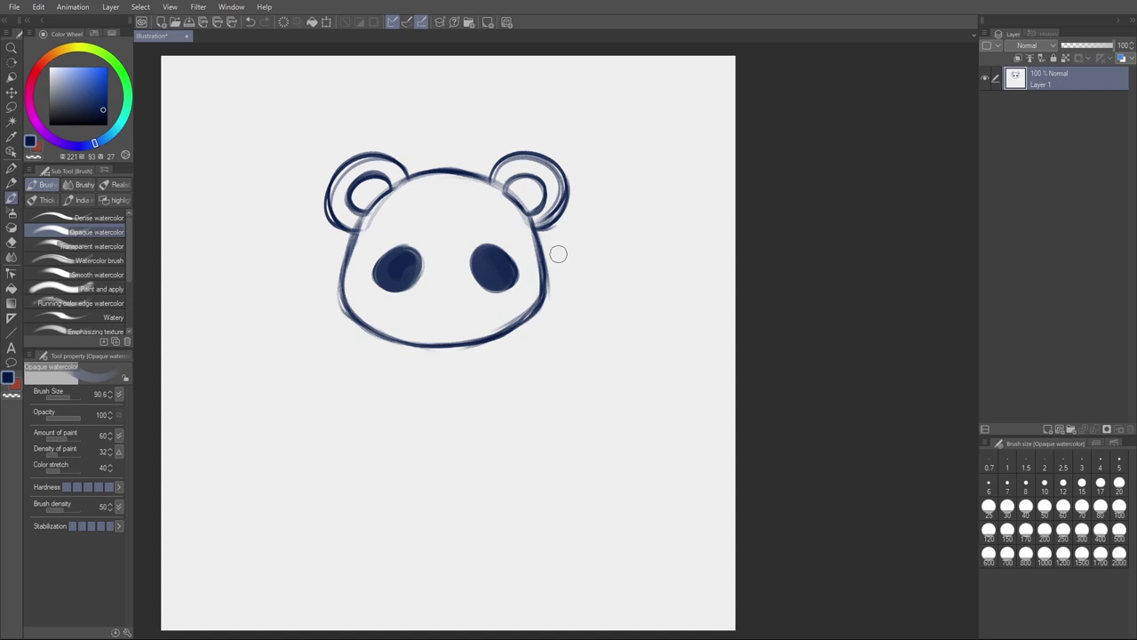
# Step: Erase one large and one small round highlight out of each filled eye with the Hard eraser
pyautogui.press('e')
pyautogui.moveTo(494, 263); pyautogui.dragTo(487, 259)
pyautogui.click(482, 259)
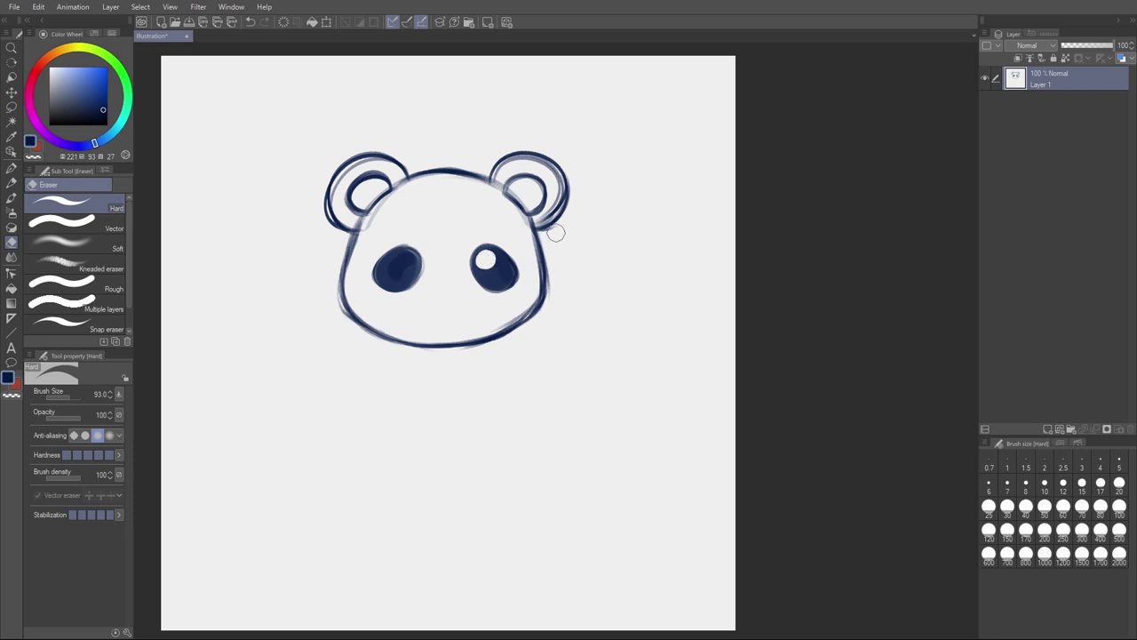
pyautogui.click(406, 263)
pyautogui.moveTo(405, 263); pyautogui.dragTo(407, 259)
pyautogui.press('alt')
pyautogui.click(407, 263)
pyautogui.moveTo(526, 283); pyautogui.dragTo(521, 283)
pyautogui.click(499, 265)
pyautogui.click(391, 269)
# Step: Draw a small filled oval nose centred between and slightly below the eyes with the Design pencil
pyautogui.press('p')
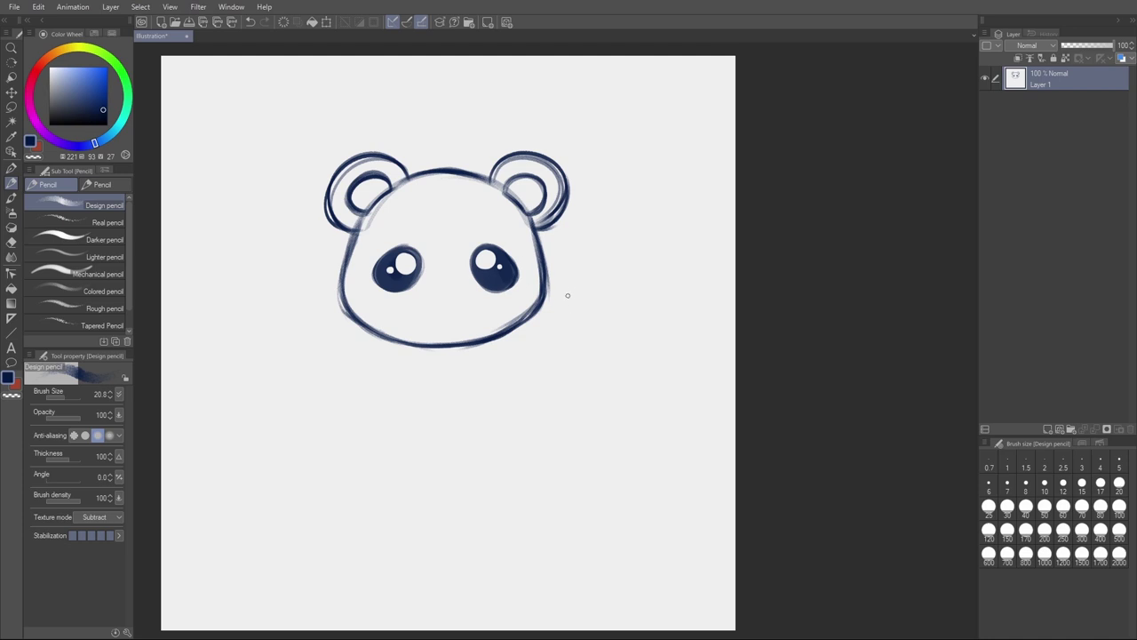
pyautogui.moveTo(452, 287)
pyautogui.mouseDown()
pyautogui.moveTo(436, 293)
pyautogui.moveTo(450, 291)
pyautogui.mouseUp()
pyautogui.moveTo(449, 291); pyautogui.dragTo(445, 288)
# Step: Draw a small wavy smiling mouth under the nose, undoing the misplaced strokes and the trial lower lip
pyautogui.moveTo(423, 311); pyautogui.dragTo(441, 315)
pyautogui.hotkey('ctrl', 'z')
pyautogui.moveTo(423, 311); pyautogui.dragTo(448, 309)
pyautogui.hotkey('ctrl', 'z')
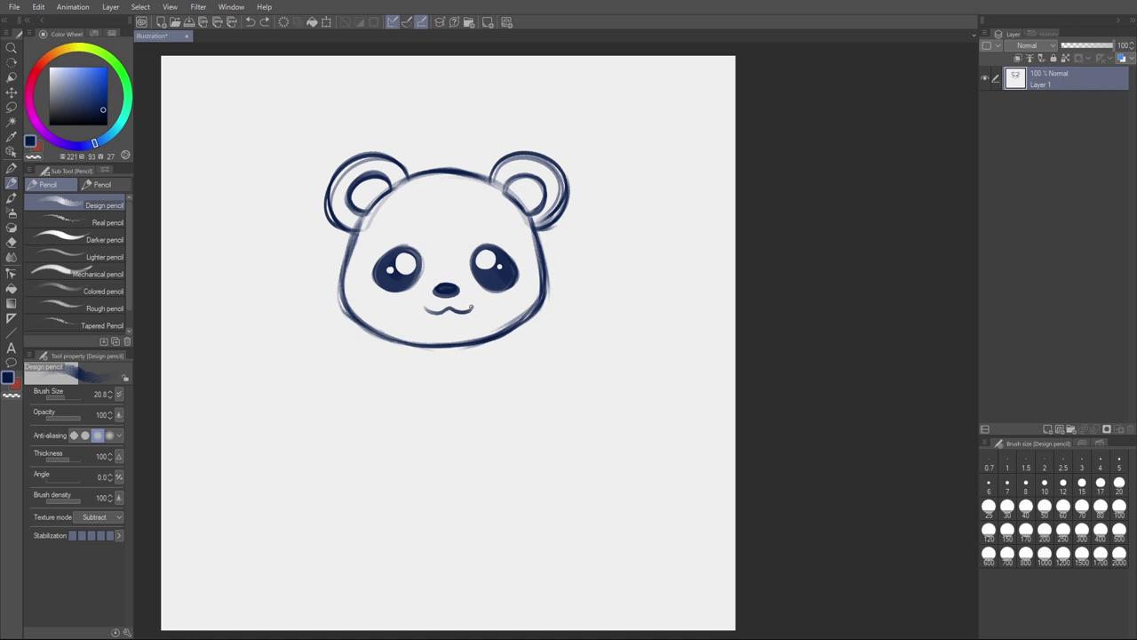
pyautogui.moveTo(473, 307)
pyautogui.mouseDown()
pyautogui.moveTo(447, 305)
pyautogui.moveTo(448, 321)
pyautogui.mouseUp()
pyautogui.hotkey('ctrl', 'z')
# Step: Lasso the eyes, nose and mouth together, try a slight transform on them, discard it and clear the selection
pyautogui.press('m')
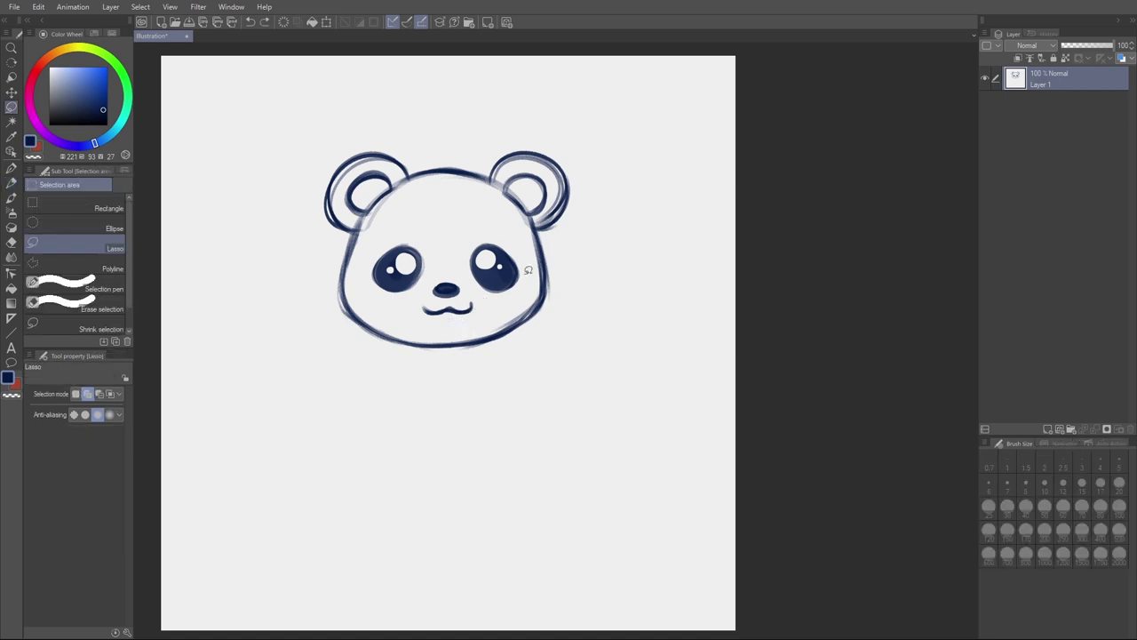
pyautogui.moveTo(494, 303)
pyautogui.mouseDown()
pyautogui.moveTo(522, 251)
pyautogui.moveTo(485, 227)
pyautogui.moveTo(367, 243)
pyautogui.moveTo(364, 291)
pyautogui.moveTo(405, 315)
pyautogui.moveTo(494, 307)
pyautogui.mouseUp()
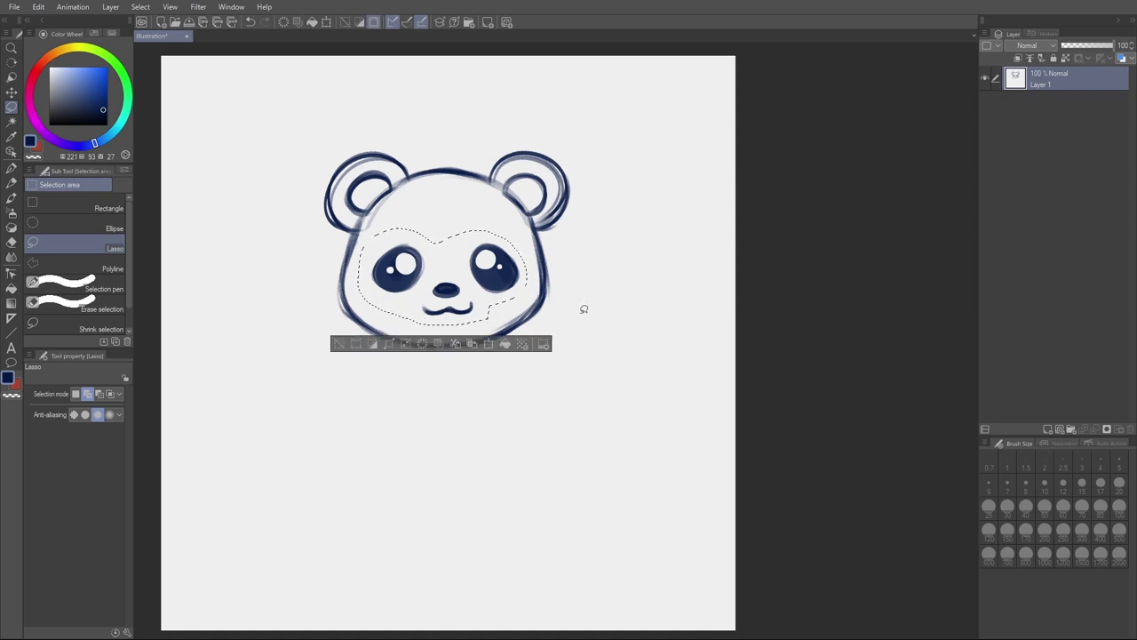
pyautogui.hotkey('ctrl', 't')
pyautogui.moveTo(512, 287)
pyautogui.mouseDown()
pyautogui.moveTo(508, 267)
pyautogui.moveTo(517, 299)
pyautogui.moveTo(509, 271)
pyautogui.moveTo(511, 282)
pyautogui.mouseUp()
pyautogui.click(473, 341)
pyautogui.hotkey('ctrl', 'd')
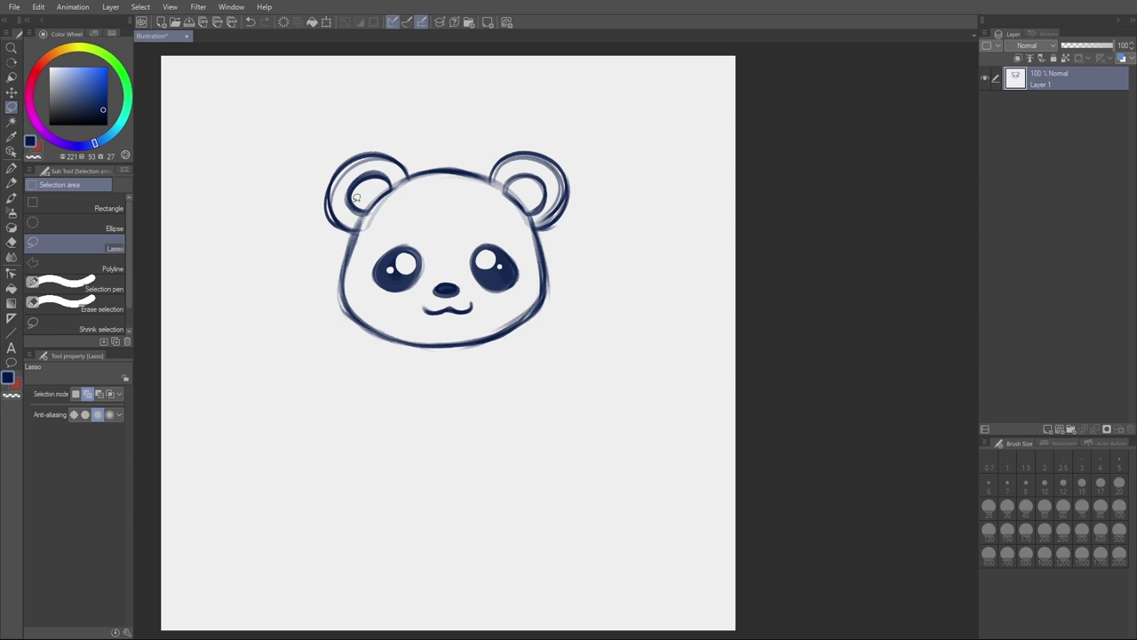
# Step: Lasso the eye on the right of the face, try distorting it with Free Transform, then cancel and deselect
pyautogui.moveTo(509, 298); pyautogui.dragTo(517, 258)
pyautogui.hotkey('ctrl', 'd')
pyautogui.moveTo(513, 244); pyautogui.dragTo(513, 247)
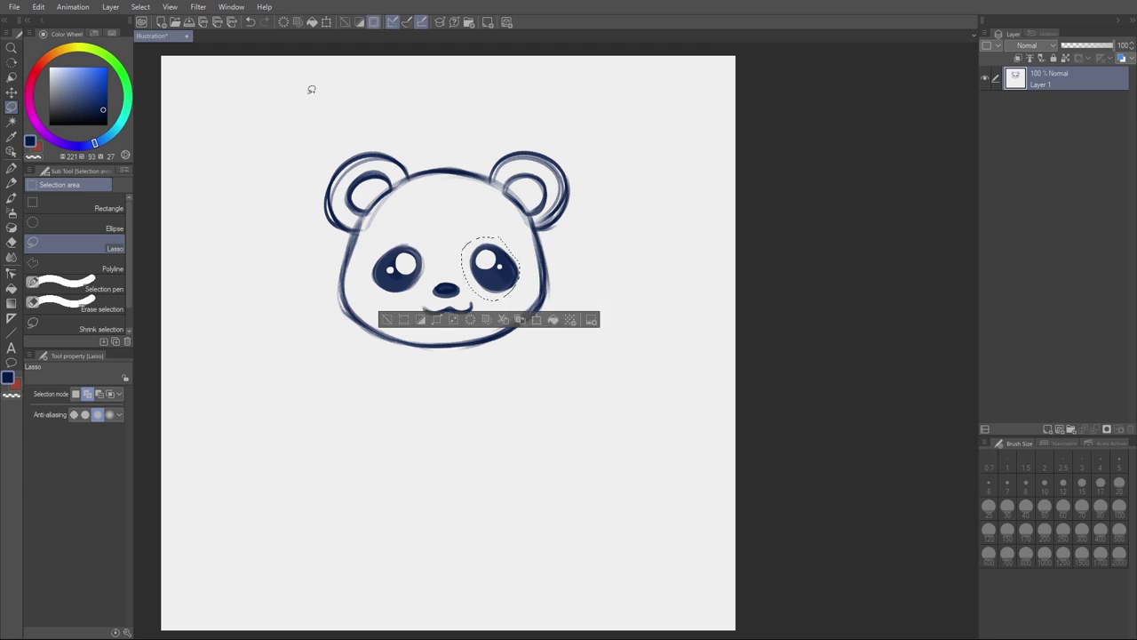
pyautogui.click(38, 7)
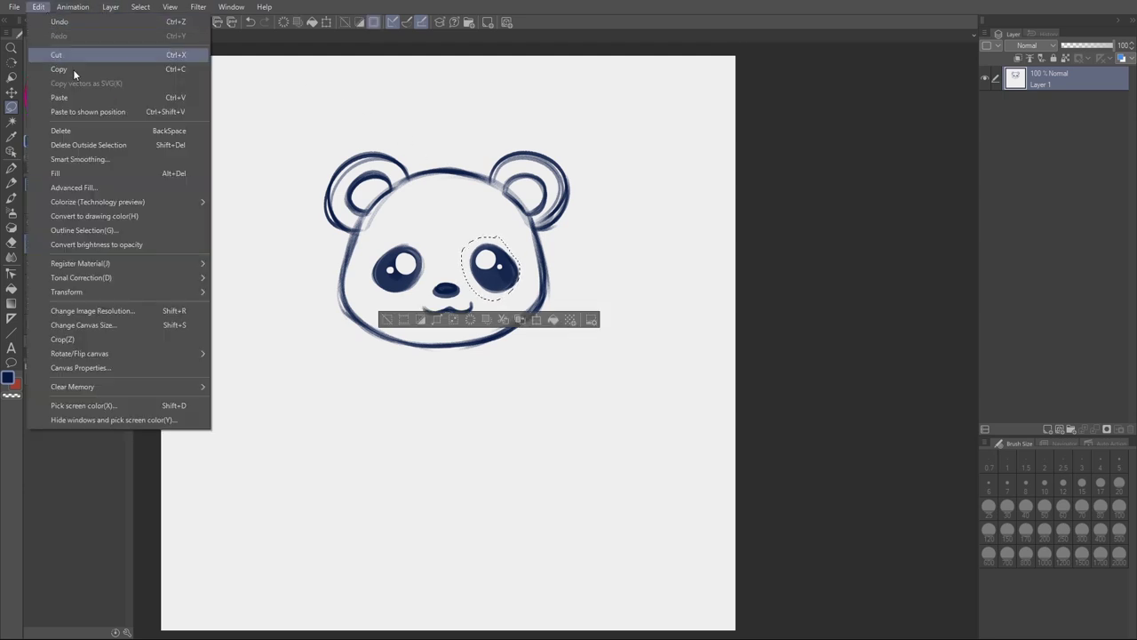
pyautogui.moveTo(189, 293)
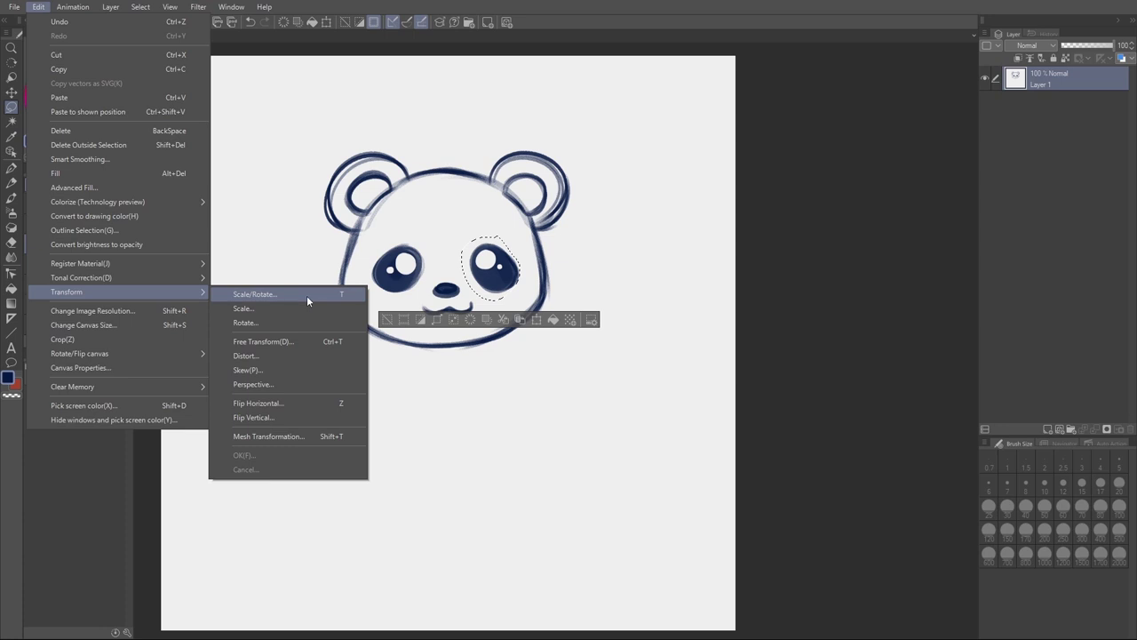
pyautogui.click(340, 342)
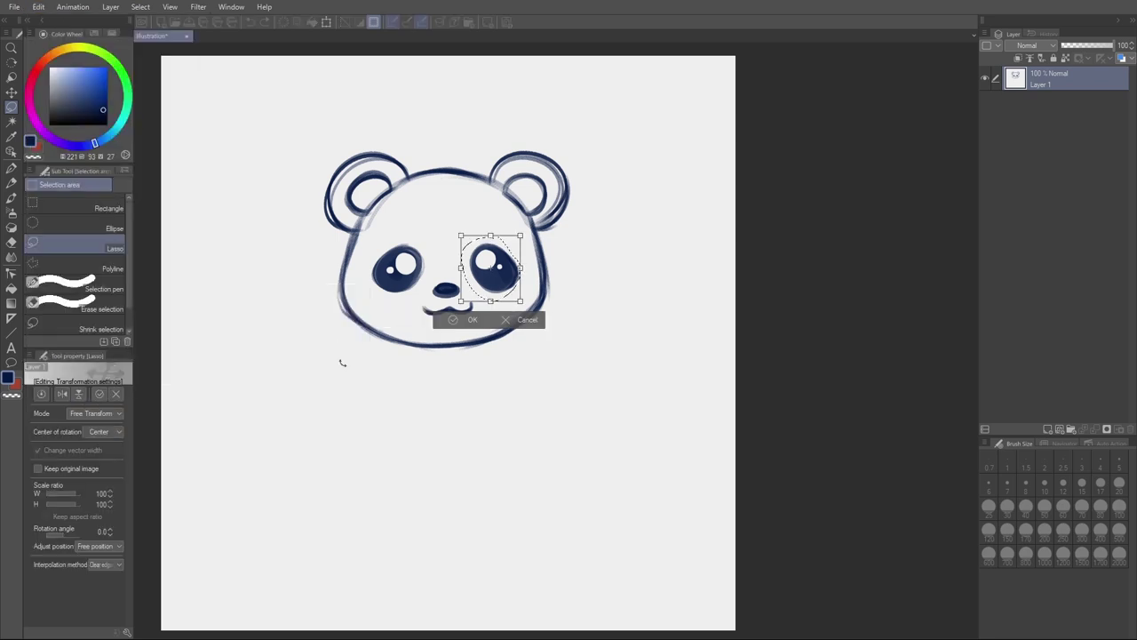
pyautogui.click(112, 414)
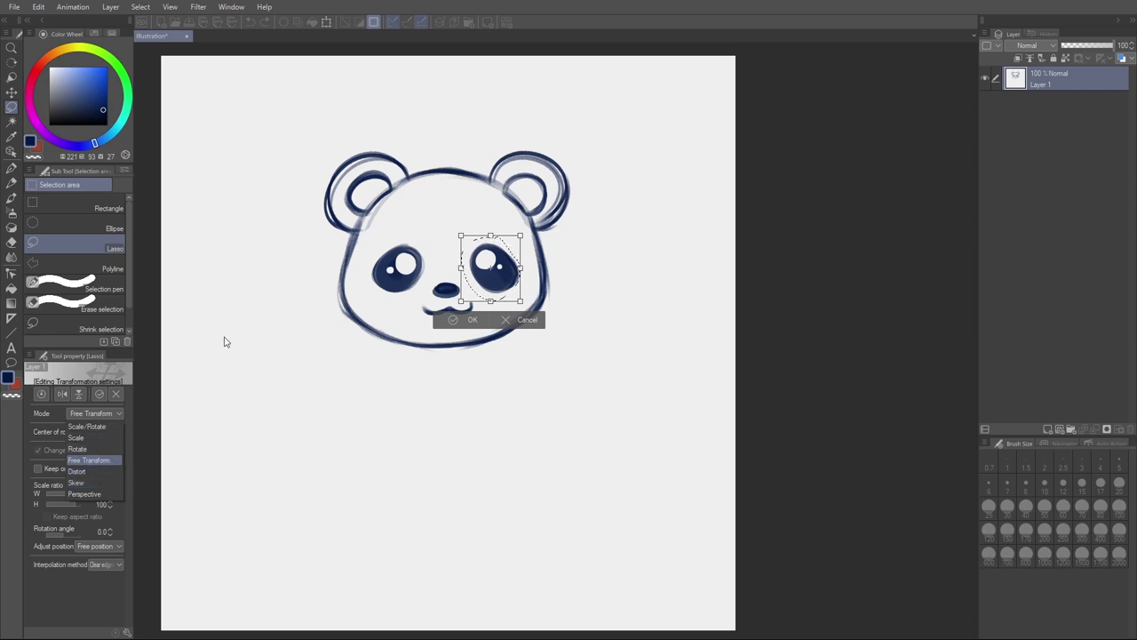
pyautogui.click(520, 302)
pyautogui.moveTo(521, 301)
pyautogui.mouseDown()
pyautogui.moveTo(507, 293)
pyautogui.moveTo(526, 287)
pyautogui.mouseUp()
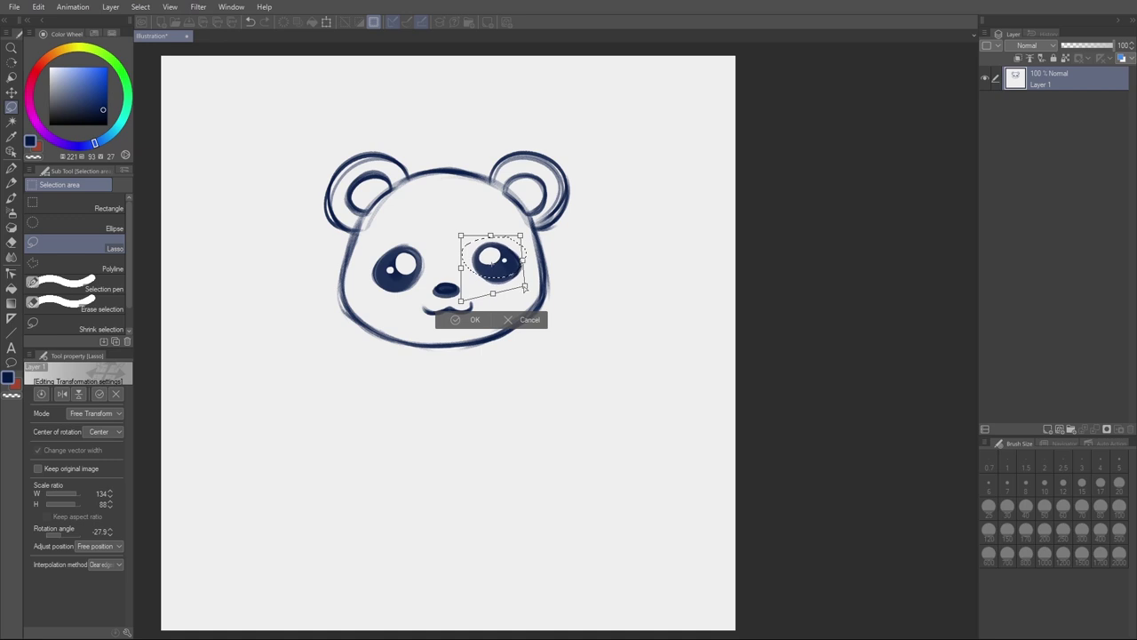
pyautogui.click(527, 322)
pyautogui.click(534, 331)
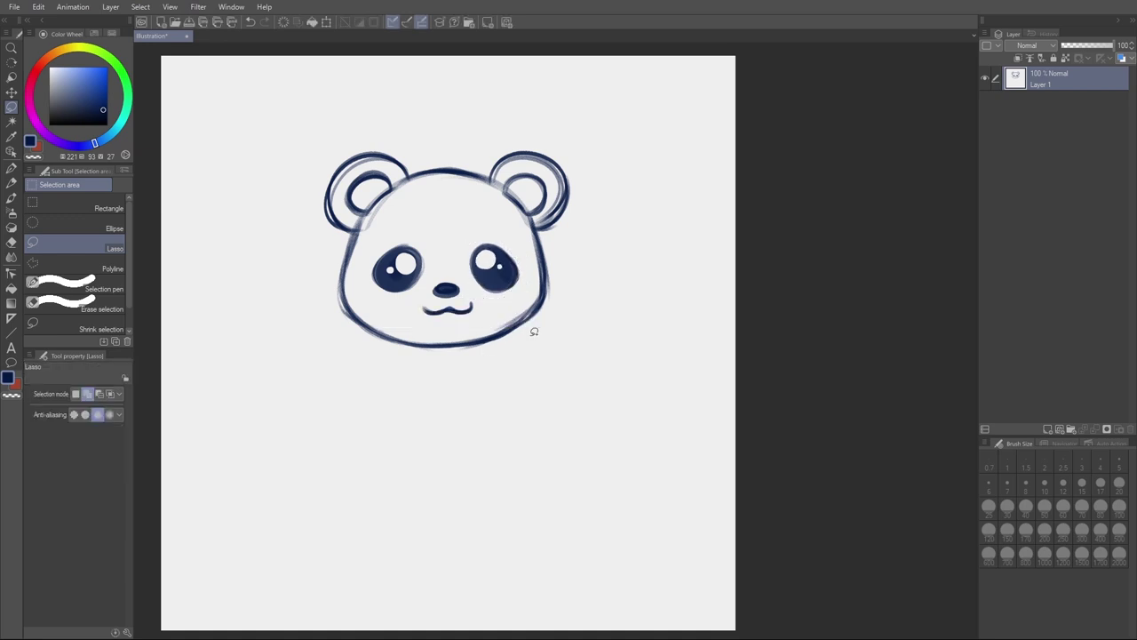
# Step: Lasso all the facial features again, try scaling them with Scale/Rotate, then cancel and clear the selection
pyautogui.moveTo(513, 240)
pyautogui.mouseDown()
pyautogui.moveTo(375, 240)
pyautogui.moveTo(390, 312)
pyautogui.moveTo(465, 326)
pyautogui.moveTo(510, 265)
pyautogui.mouseUp()
pyautogui.hotkey('ctrl', 't')
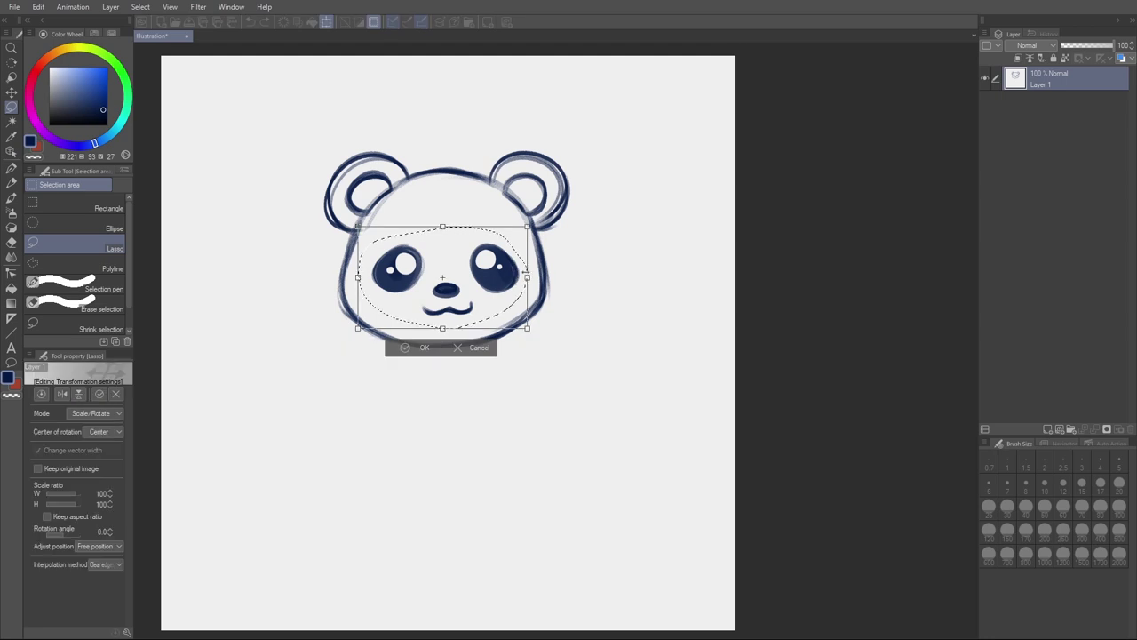
pyautogui.moveTo(528, 276)
pyautogui.mouseDown()
pyautogui.moveTo(478, 276)
pyautogui.moveTo(509, 276)
pyautogui.mouseUp()
pyautogui.moveTo(510, 227); pyautogui.dragTo(574, 219)
pyautogui.click(502, 348)
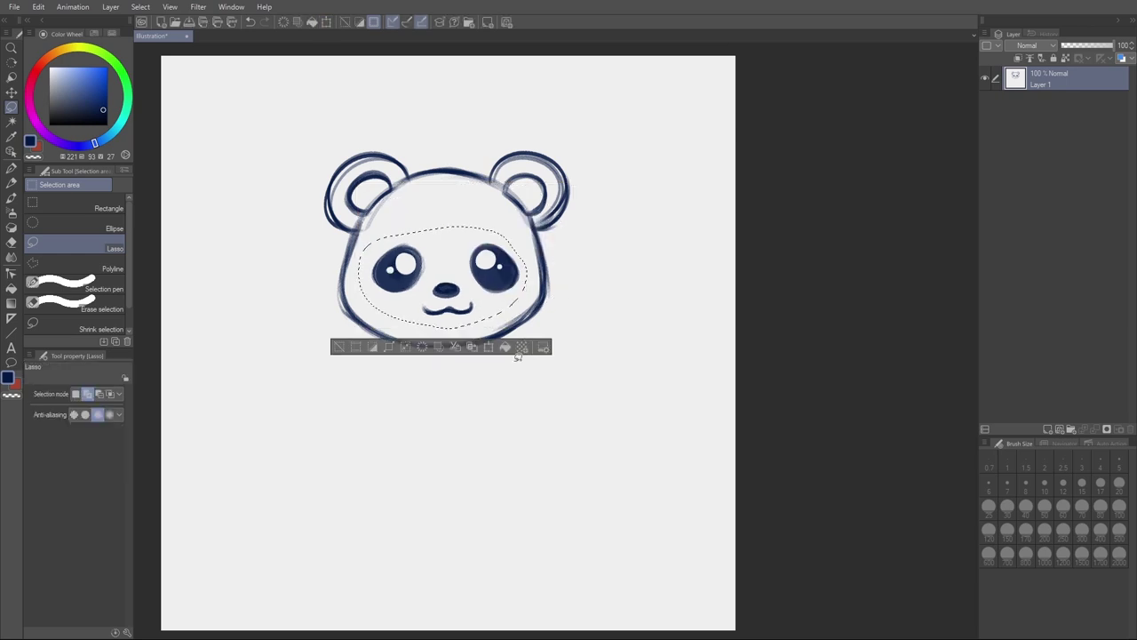
pyautogui.hotkey('ctrl', 'd')
# Step: Draw a small two-lobed hair tuft on top of the head and erase the head line beneath it
pyautogui.press('p')
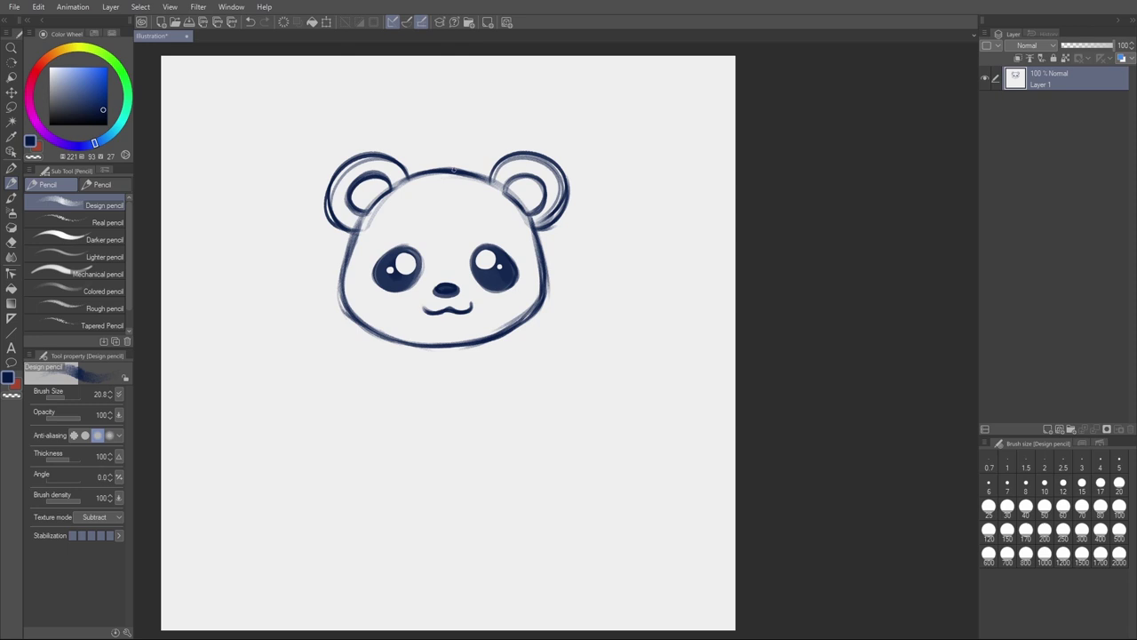
pyautogui.moveTo(455, 170)
pyautogui.mouseDown()
pyautogui.moveTo(449, 147)
pyautogui.moveTo(443, 169)
pyautogui.moveTo(428, 161)
pyautogui.moveTo(436, 169)
pyautogui.mouseUp()
pyautogui.moveTo(449, 170)
pyautogui.mouseDown()
pyautogui.moveTo(459, 166)
pyautogui.moveTo(453, 178)
pyautogui.moveTo(435, 166)
pyautogui.moveTo(451, 174)
pyautogui.moveTo(453, 153)
pyautogui.moveTo(427, 167)
pyautogui.moveTo(435, 174)
pyautogui.mouseUp()
pyautogui.press('e')
# Step: Sketch a wide curved scarf band wrapped around the neck directly under the head
pyautogui.press('p')
pyautogui.moveTo(343, 320)
pyautogui.mouseDown()
pyautogui.moveTo(340, 354)
pyautogui.moveTo(391, 384)
pyautogui.moveTo(492, 391)
pyautogui.mouseUp()
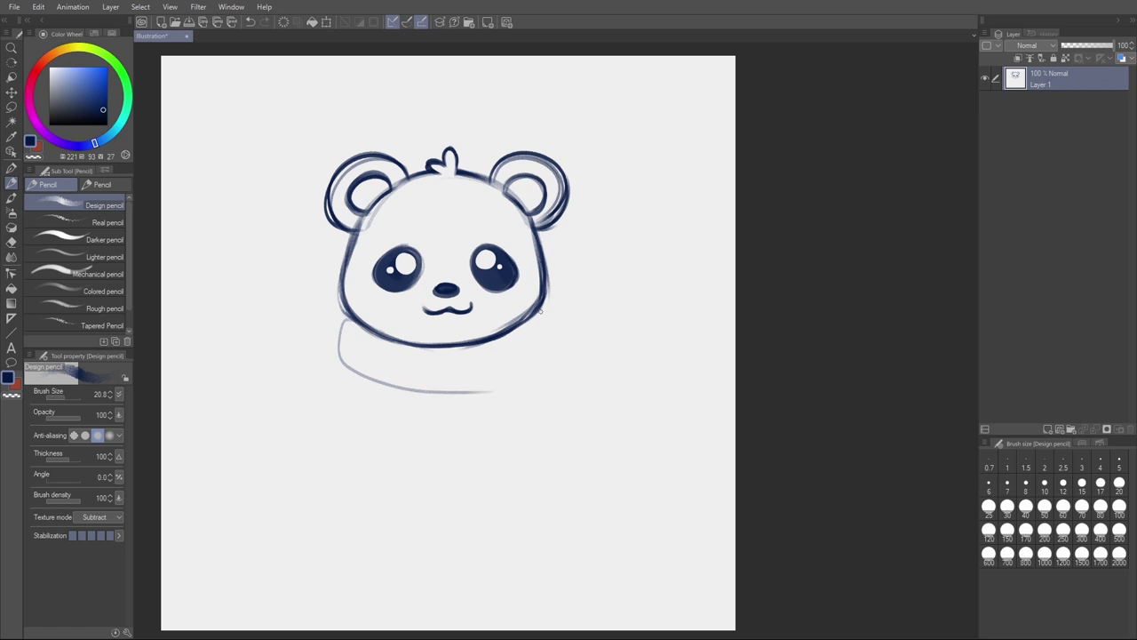
pyautogui.moveTo(527, 313); pyautogui.dragTo(542, 358)
pyautogui.moveTo(533, 312)
pyautogui.mouseDown()
pyautogui.moveTo(541, 370)
pyautogui.moveTo(498, 397)
pyautogui.moveTo(467, 396)
pyautogui.mouseUp()
pyautogui.moveTo(352, 318)
pyautogui.mouseDown()
pyautogui.moveTo(338, 341)
pyautogui.moveTo(350, 368)
pyautogui.mouseUp()
pyautogui.moveTo(536, 312)
pyautogui.mouseDown()
pyautogui.moveTo(539, 351)
pyautogui.moveTo(500, 389)
pyautogui.moveTo(334, 354)
pyautogui.mouseUp()
# Step: Try longer side strokes running down from both cheeks past the scarf, and undo them
pyautogui.moveTo(541, 307); pyautogui.dragTo(543, 394)
pyautogui.moveTo(339, 308); pyautogui.dragTo(338, 391)
pyautogui.hotkey('ctrl', 'z')
pyautogui.hotkey('ctrl', 'z')
# Step: Add curved fold lines at both ends of the scarf band and erase the excess outline around them
pyautogui.moveTo(540, 315)
pyautogui.mouseDown()
pyautogui.moveTo(542, 341)
pyautogui.moveTo(526, 355)
pyautogui.mouseUp()
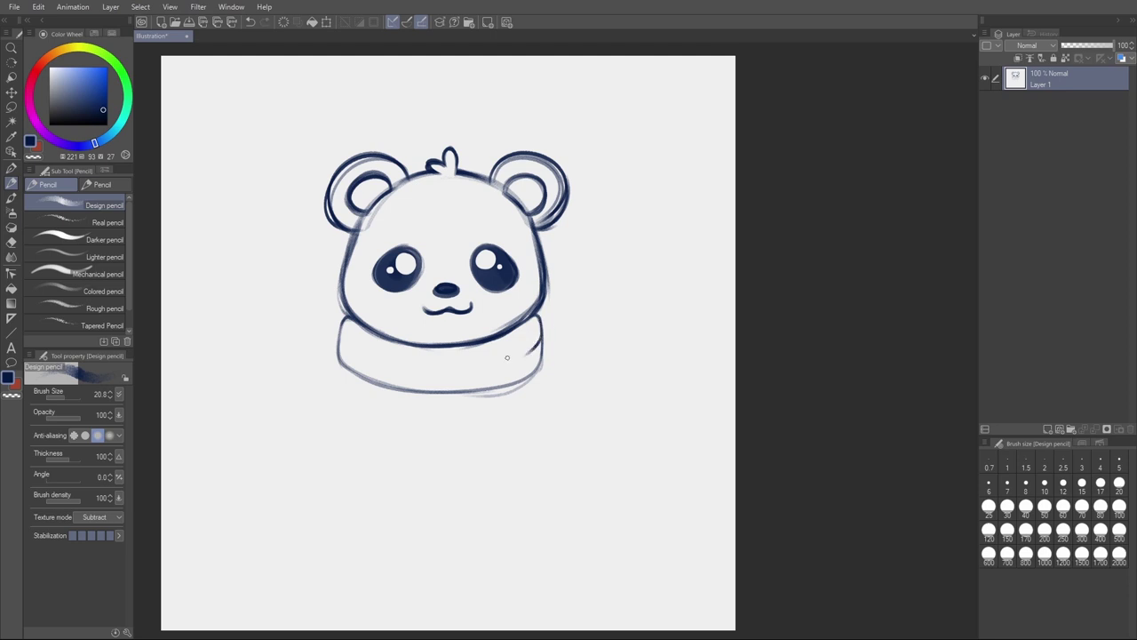
pyautogui.moveTo(540, 343); pyautogui.dragTo(528, 374)
pyautogui.moveTo(345, 320)
pyautogui.mouseDown()
pyautogui.moveTo(342, 340)
pyautogui.moveTo(402, 366)
pyautogui.mouseUp()
pyautogui.moveTo(344, 342); pyautogui.dragTo(339, 361)
pyautogui.press('e')
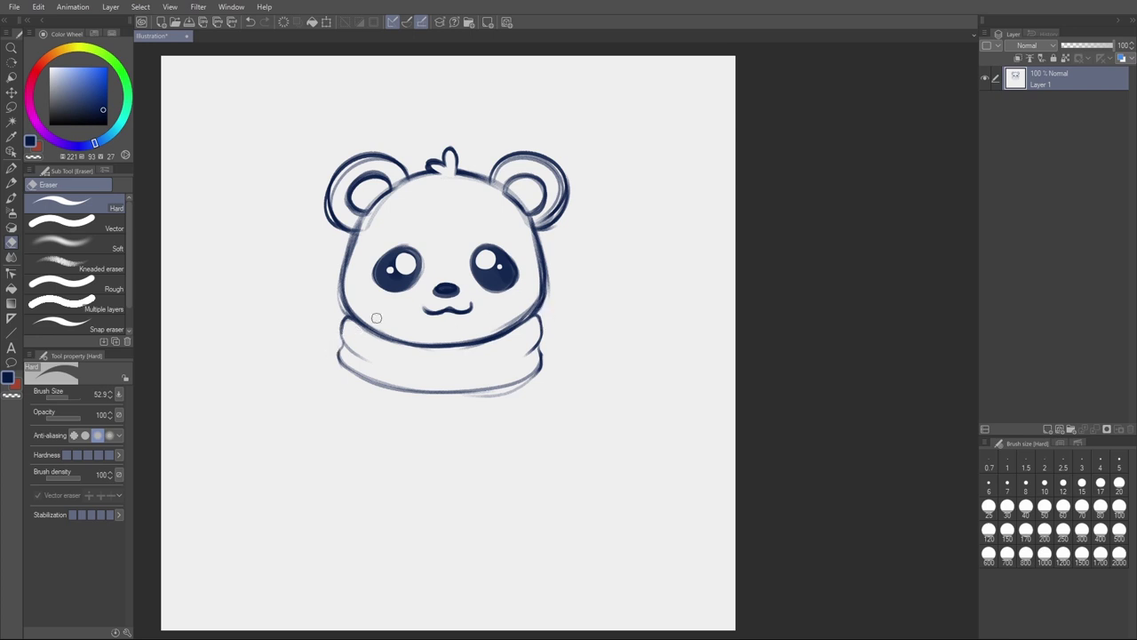
# Step: Darken the bulging side outlines of the scarf with the Design pencil, redoing the left edge
pyautogui.press('p')
pyautogui.moveTo(538, 314); pyautogui.dragTo(544, 376)
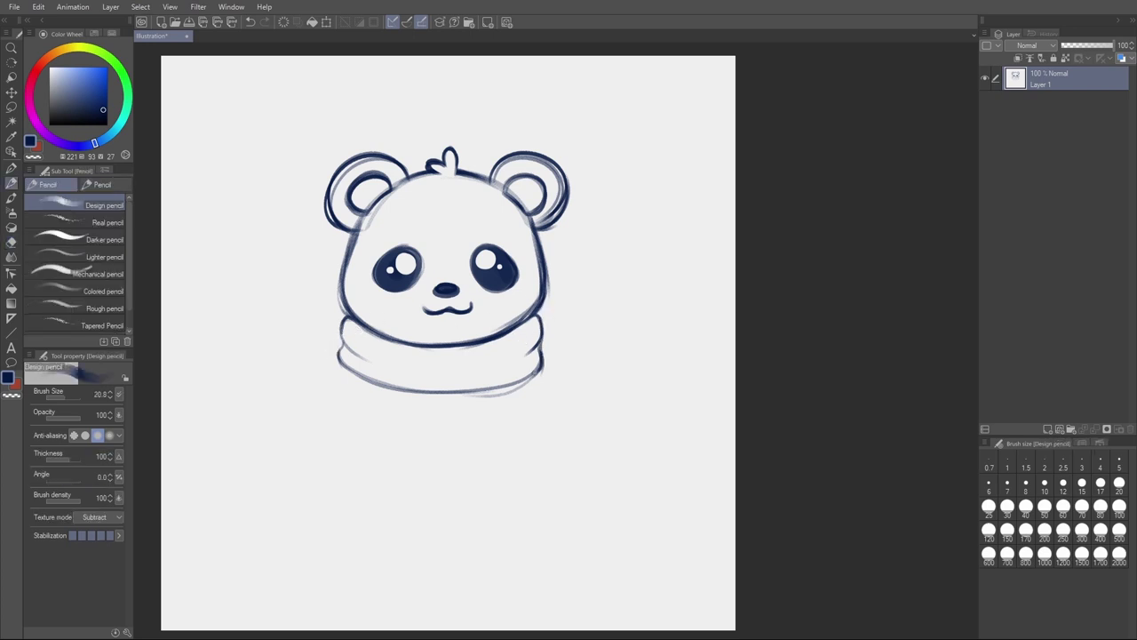
pyautogui.moveTo(346, 318); pyautogui.dragTo(345, 371)
pyautogui.hotkey('ctrl', 'z')
pyautogui.moveTo(348, 316); pyautogui.dragTo(339, 358)
# Step: Sketch two overlapping scarf tails on the right side and add small fringe tassels along their ends
pyautogui.moveTo(543, 345)
pyautogui.mouseDown()
pyautogui.moveTo(586, 350)
pyautogui.moveTo(593, 364)
pyautogui.moveTo(580, 399)
pyautogui.moveTo(561, 399)
pyautogui.moveTo(528, 379)
pyautogui.moveTo(546, 346)
pyautogui.moveTo(591, 358)
pyautogui.moveTo(580, 400)
pyautogui.moveTo(521, 378)
pyautogui.mouseUp()
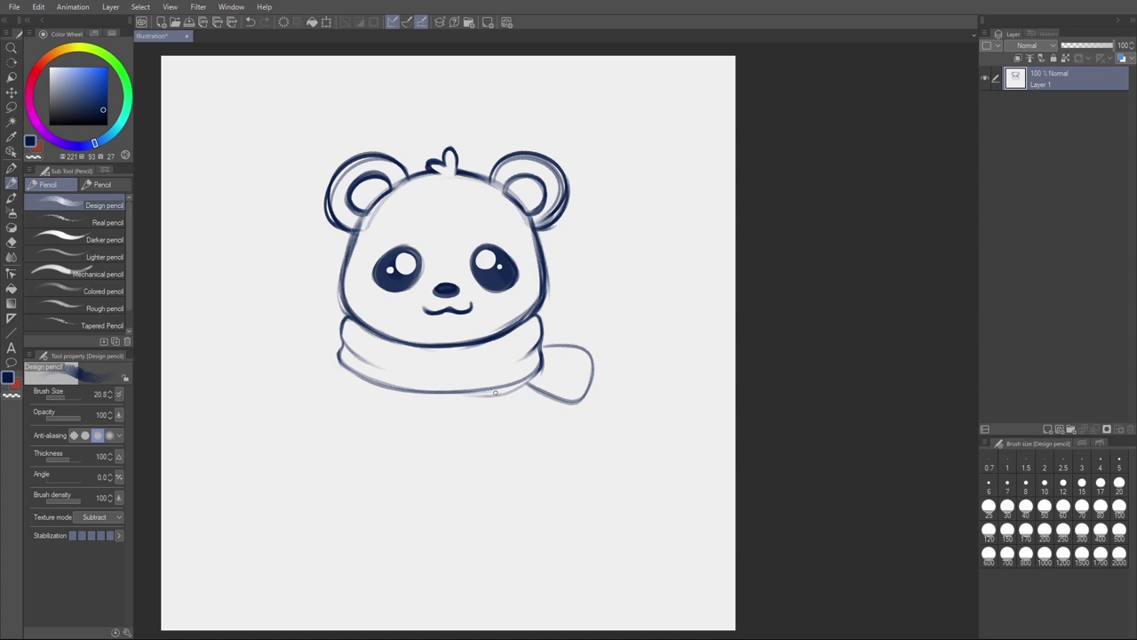
pyautogui.moveTo(495, 392)
pyautogui.mouseDown()
pyautogui.moveTo(513, 417)
pyautogui.moveTo(536, 423)
pyautogui.moveTo(556, 402)
pyautogui.mouseUp()
pyautogui.moveTo(523, 425)
pyautogui.mouseDown()
pyautogui.moveTo(563, 420)
pyautogui.moveTo(554, 414)
pyautogui.moveTo(594, 400)
pyautogui.moveTo(604, 351)
pyautogui.mouseUp()
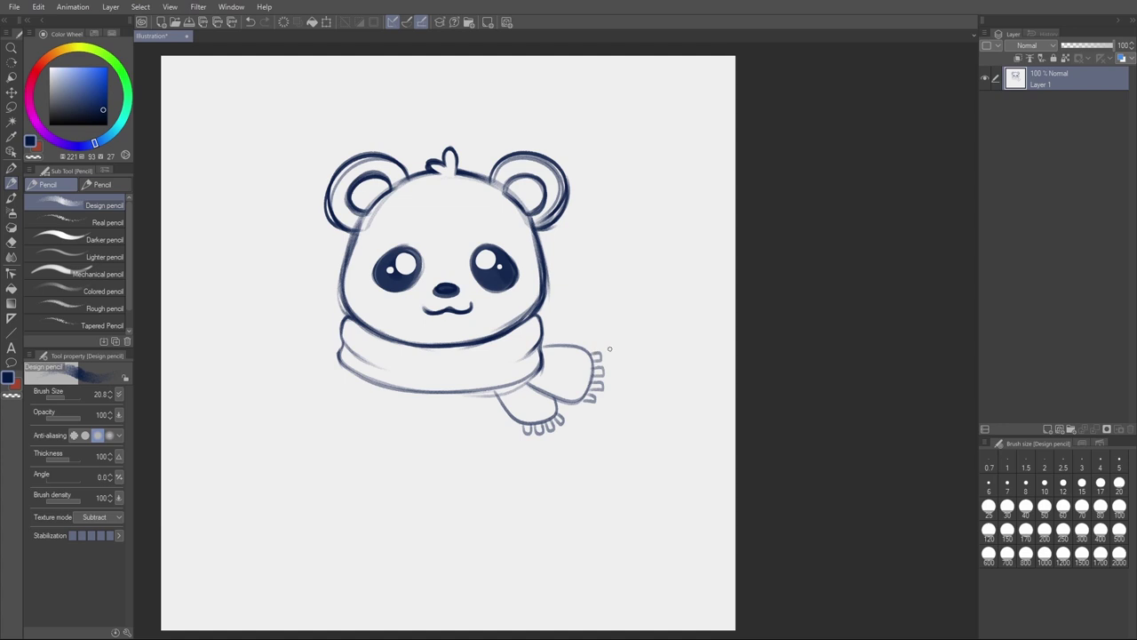
# Step: Draw vertical knit stripes across the middle of the scarf band, undoing the unwanted trial strokes
pyautogui.moveTo(620, 460); pyautogui.dragTo(588, 445)
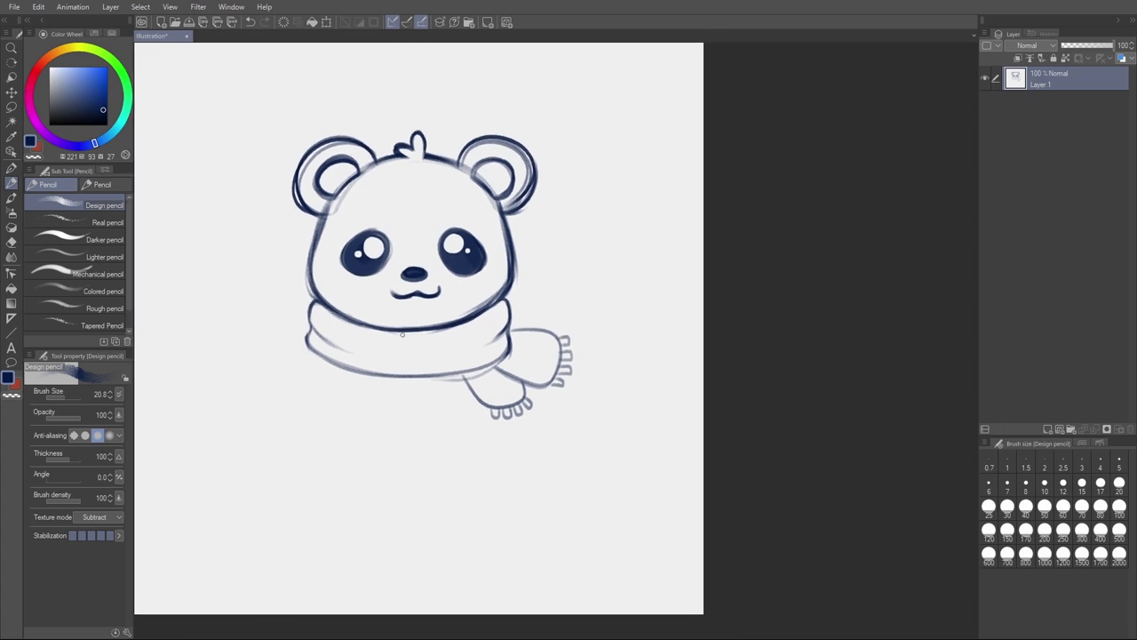
pyautogui.moveTo(388, 329); pyautogui.dragTo(390, 372)
pyautogui.moveTo(388, 329); pyautogui.dragTo(388, 379)
pyautogui.moveTo(417, 328); pyautogui.dragTo(418, 378)
pyautogui.moveTo(446, 329); pyautogui.dragTo(447, 370)
pyautogui.moveTo(444, 348)
pyautogui.mouseDown()
pyautogui.moveTo(471, 342)
pyautogui.moveTo(377, 351)
pyautogui.mouseUp()
pyautogui.hotkey('ctrl', 'z')
pyautogui.hotkey('ctrl', 'z')
pyautogui.hotkey('ctrl', 'z')
# Step: Add curved knit stripes toward both ends of the scarf band and erase the excess lines near the tails
pyautogui.moveTo(366, 326); pyautogui.dragTo(356, 364)
pyautogui.hotkey('ctrl', 'z')
pyautogui.moveTo(355, 325); pyautogui.dragTo(348, 368)
pyautogui.moveTo(331, 309); pyautogui.dragTo(312, 354)
pyautogui.moveTo(470, 316); pyautogui.dragTo(481, 366)
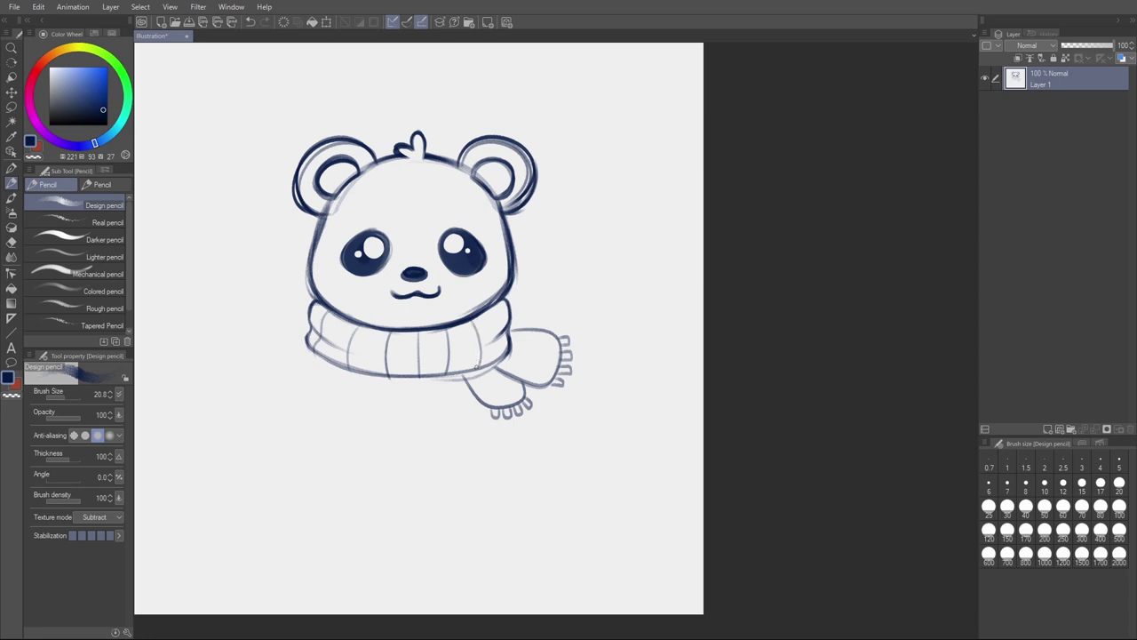
pyautogui.moveTo(498, 323); pyautogui.dragTo(500, 380)
pyautogui.press('e')
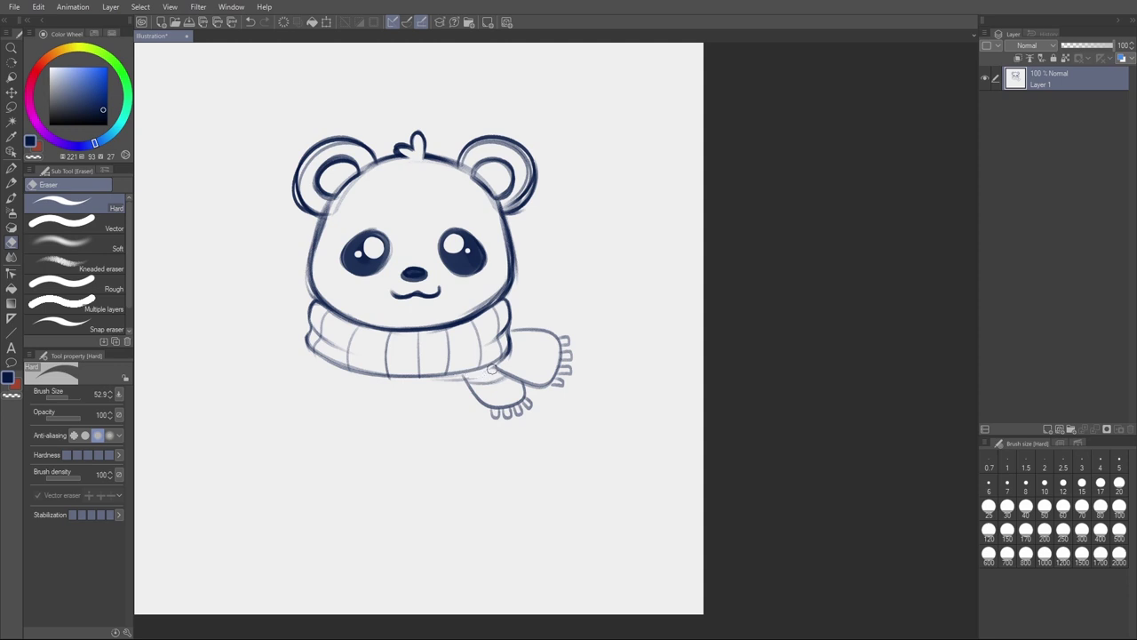
# Step: Redraw the scarf's lower edge above the tails and add curved stripes across both tails
pyautogui.press('p')
pyautogui.moveTo(465, 384); pyautogui.dragTo(509, 371)
pyautogui.moveTo(527, 331)
pyautogui.mouseDown()
pyautogui.moveTo(515, 375)
pyautogui.moveTo(546, 342)
pyautogui.moveTo(538, 382)
pyautogui.moveTo(486, 402)
pyautogui.mouseUp()
# Step: Sketch a rounded pear-shaped body below the scarf and strengthen its outline
pyautogui.moveTo(613, 460)
pyautogui.mouseDown()
pyautogui.moveTo(614, 450)
pyautogui.moveTo(613, 470)
pyautogui.moveTo(627, 452)
pyautogui.mouseUp()
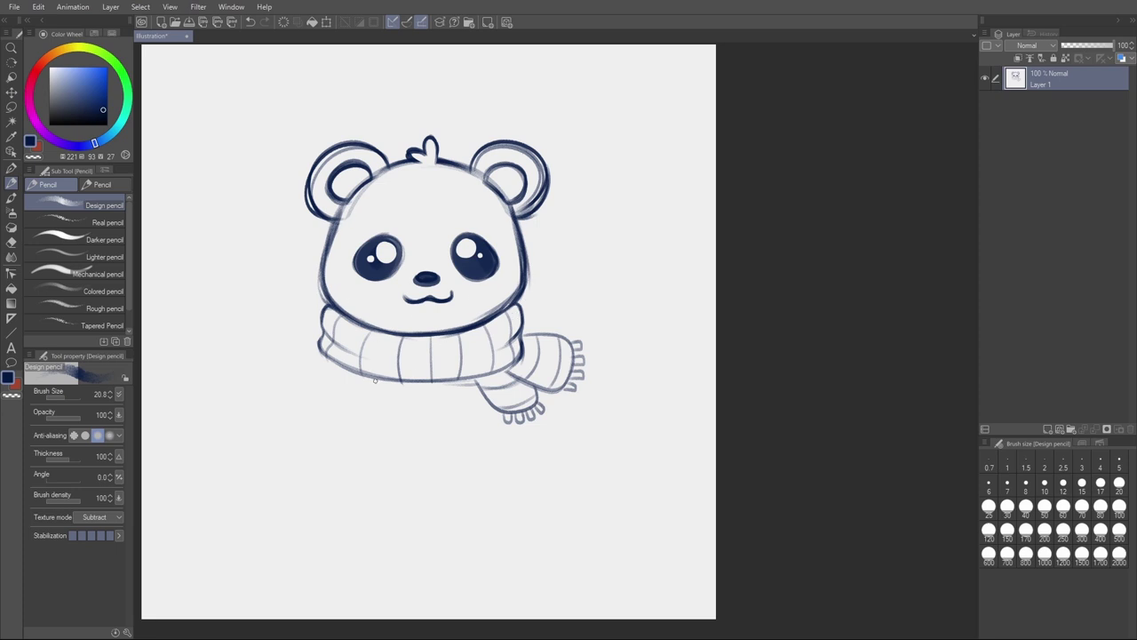
pyautogui.moveTo(325, 357)
pyautogui.mouseDown()
pyautogui.moveTo(310, 427)
pyautogui.moveTo(329, 468)
pyautogui.moveTo(410, 492)
pyautogui.moveTo(493, 490)
pyautogui.moveTo(539, 458)
pyautogui.moveTo(544, 417)
pyautogui.moveTo(513, 472)
pyautogui.moveTo(460, 489)
pyautogui.moveTo(332, 477)
pyautogui.moveTo(305, 435)
pyautogui.moveTo(329, 347)
pyautogui.moveTo(317, 403)
pyautogui.mouseUp()
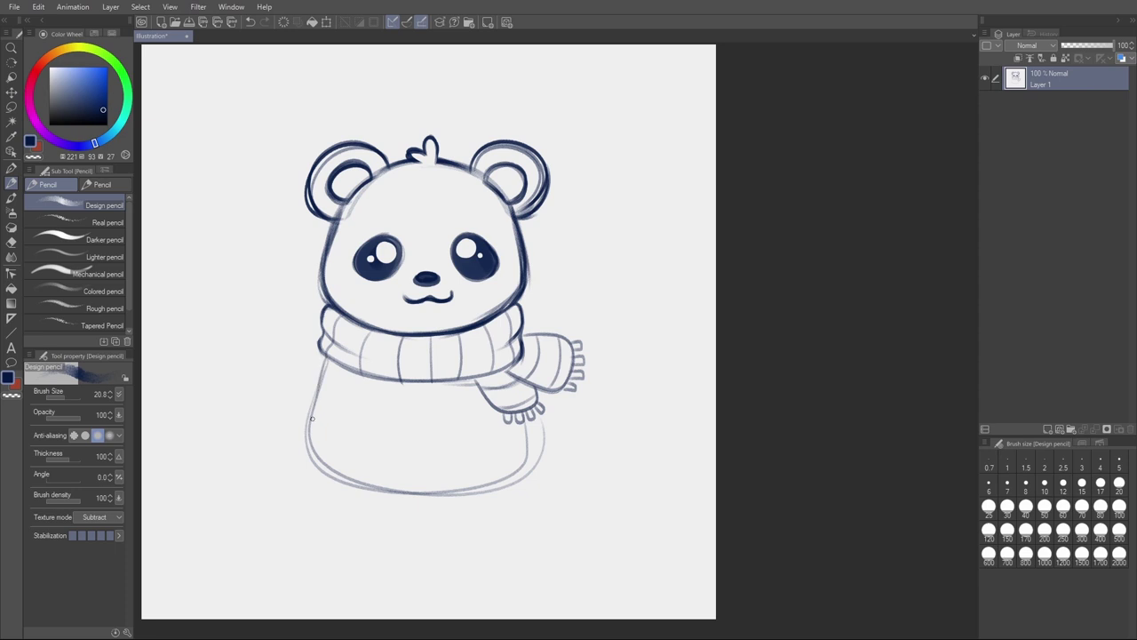
pyautogui.moveTo(325, 363)
pyautogui.mouseDown()
pyautogui.moveTo(308, 432)
pyautogui.moveTo(359, 486)
pyautogui.mouseUp()
pyautogui.moveTo(530, 414)
pyautogui.mouseDown()
pyautogui.moveTo(489, 487)
pyautogui.moveTo(392, 495)
pyautogui.mouseUp()
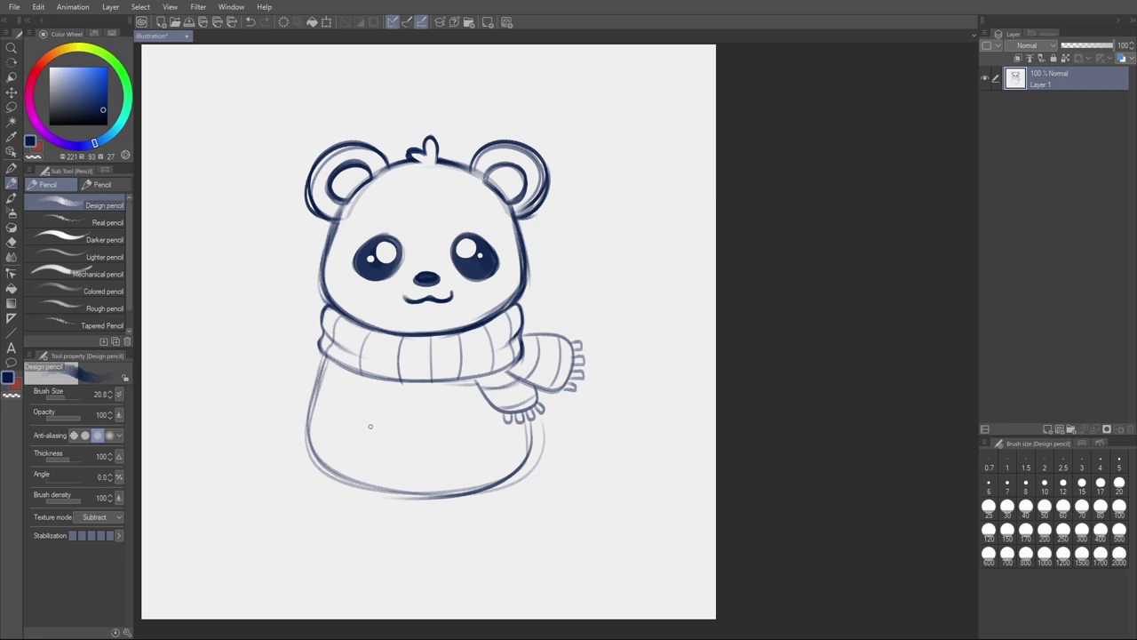
# Step: Sketch a round leg shape on each side of the lower body and darken their outer outlines
pyautogui.moveTo(331, 400)
pyautogui.mouseDown()
pyautogui.moveTo(294, 396)
pyautogui.moveTo(329, 471)
pyautogui.moveTo(312, 395)
pyautogui.moveTo(311, 472)
pyautogui.moveTo(355, 416)
pyautogui.mouseUp()
pyautogui.moveTo(563, 415)
pyautogui.mouseDown()
pyautogui.moveTo(511, 462)
pyautogui.moveTo(575, 435)
pyautogui.moveTo(560, 416)
pyautogui.moveTo(524, 412)
pyautogui.moveTo(564, 460)
pyautogui.mouseUp()
pyautogui.moveTo(311, 394)
pyautogui.mouseDown()
pyautogui.moveTo(271, 432)
pyautogui.moveTo(345, 446)
pyautogui.mouseUp()
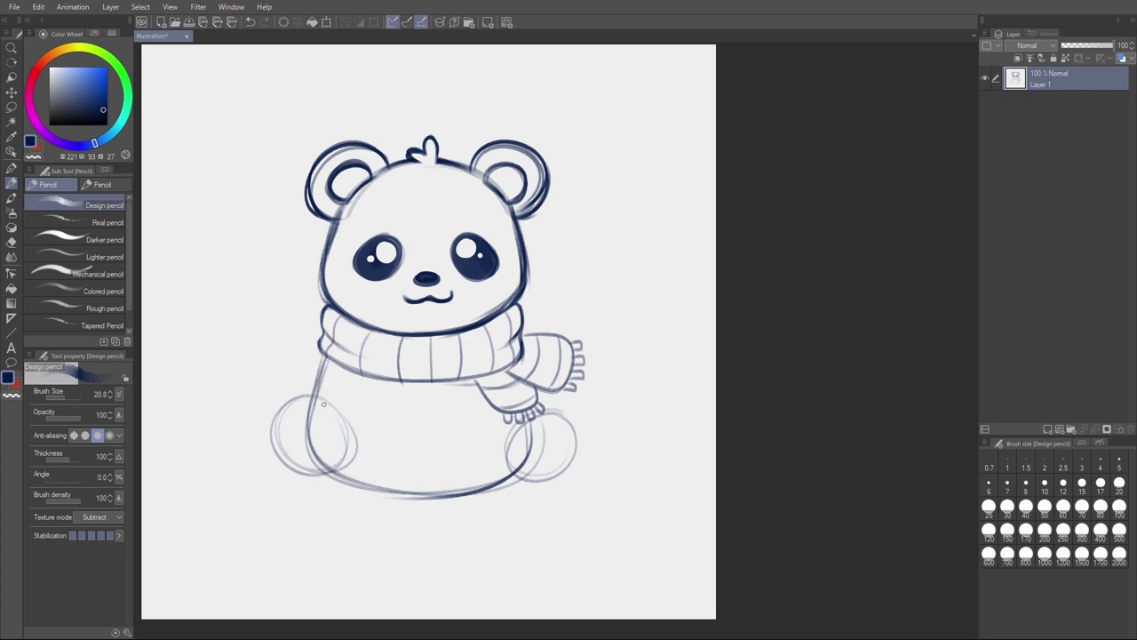
pyautogui.moveTo(330, 402)
pyautogui.mouseDown()
pyautogui.moveTo(287, 399)
pyautogui.moveTo(265, 430)
pyautogui.moveTo(277, 468)
pyautogui.moveTo(341, 459)
pyautogui.moveTo(303, 390)
pyautogui.moveTo(275, 408)
pyautogui.moveTo(277, 461)
pyautogui.moveTo(340, 460)
pyautogui.mouseUp()
pyautogui.hotkey('ctrl', 'z')
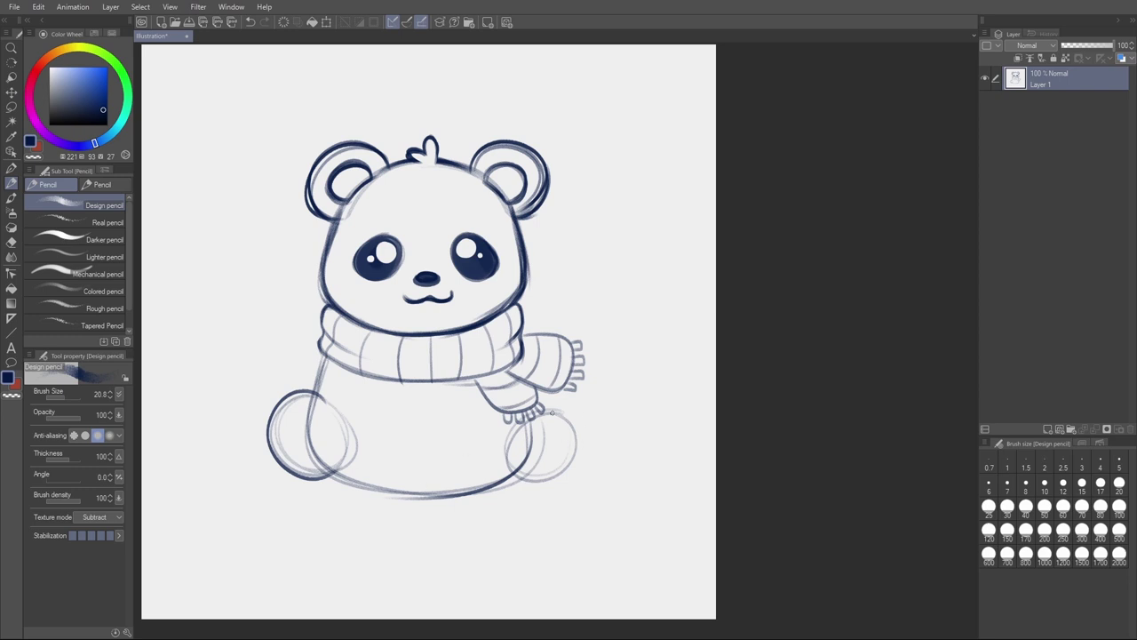
pyautogui.moveTo(539, 410)
pyautogui.mouseDown()
pyautogui.moveTo(575, 449)
pyautogui.moveTo(514, 478)
pyautogui.mouseUp()
pyautogui.moveTo(576, 440)
pyautogui.mouseDown()
pyautogui.moveTo(545, 478)
pyautogui.moveTo(569, 450)
pyautogui.mouseUp()
# Step: Join both legs along the body's base, undo the unwanted strokes, and erase the overlapping lines inside the body
pyautogui.moveTo(560, 419)
pyautogui.mouseDown()
pyautogui.moveTo(565, 428)
pyautogui.moveTo(527, 421)
pyautogui.moveTo(576, 441)
pyautogui.moveTo(529, 480)
pyautogui.moveTo(457, 490)
pyautogui.moveTo(370, 494)
pyautogui.moveTo(299, 478)
pyautogui.moveTo(272, 456)
pyautogui.moveTo(330, 461)
pyautogui.moveTo(316, 425)
pyautogui.moveTo(302, 444)
pyautogui.moveTo(363, 466)
pyautogui.moveTo(368, 445)
pyautogui.mouseUp()
pyautogui.hotkey('ctrl', 'z')
pyautogui.hotkey('ctrl', 'z')
pyautogui.press('e')
pyautogui.moveTo(529, 440)
pyautogui.mouseDown()
pyautogui.moveTo(541, 447)
pyautogui.moveTo(521, 459)
pyautogui.moveTo(450, 468)
pyautogui.mouseUp()
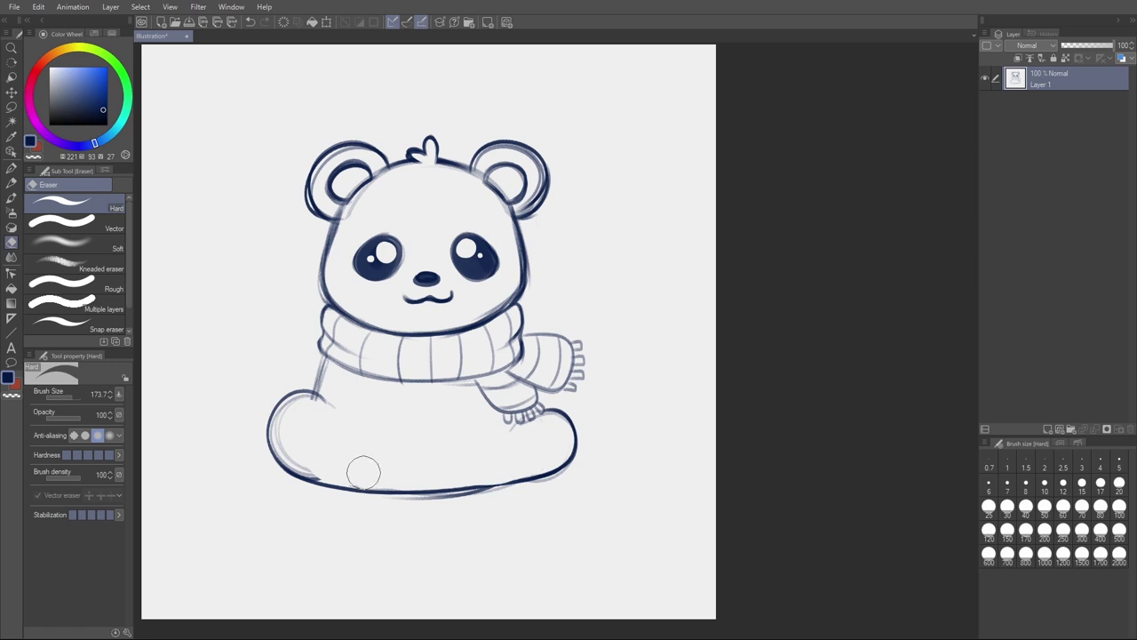
# Step: Darken the outer outlines of both legs and the curved base line joining them with the Design pencil
pyautogui.press('p')
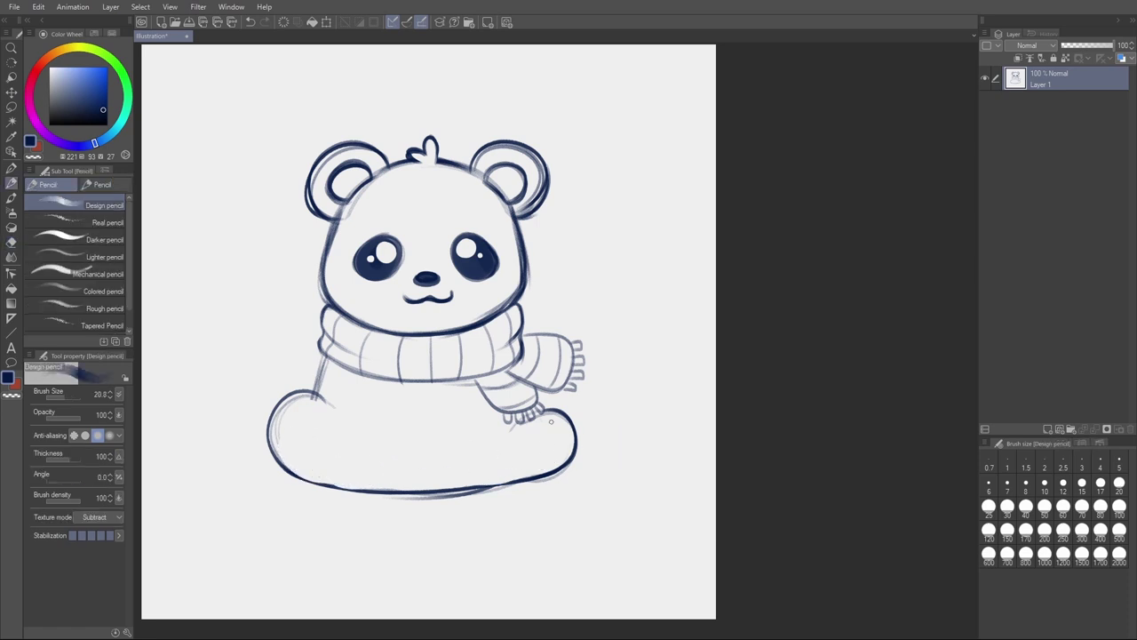
pyautogui.moveTo(542, 407)
pyautogui.mouseDown()
pyautogui.moveTo(577, 436)
pyautogui.moveTo(567, 467)
pyautogui.moveTo(455, 490)
pyautogui.mouseUp()
pyautogui.moveTo(569, 462)
pyautogui.mouseDown()
pyautogui.moveTo(474, 493)
pyautogui.moveTo(277, 473)
pyautogui.mouseUp()
pyautogui.moveTo(329, 407)
pyautogui.mouseDown()
pyautogui.moveTo(309, 395)
pyautogui.moveTo(271, 436)
pyautogui.mouseUp()
# Step: Sketch the inner curve of each leg, and add a large round pad with three small toe pads to each foot
pyautogui.moveTo(540, 403)
pyautogui.mouseDown()
pyautogui.moveTo(573, 425)
pyautogui.moveTo(503, 446)
pyautogui.mouseUp()
pyautogui.moveTo(319, 396); pyautogui.dragTo(336, 428)
pyautogui.hotkey('ctrl', 'z')
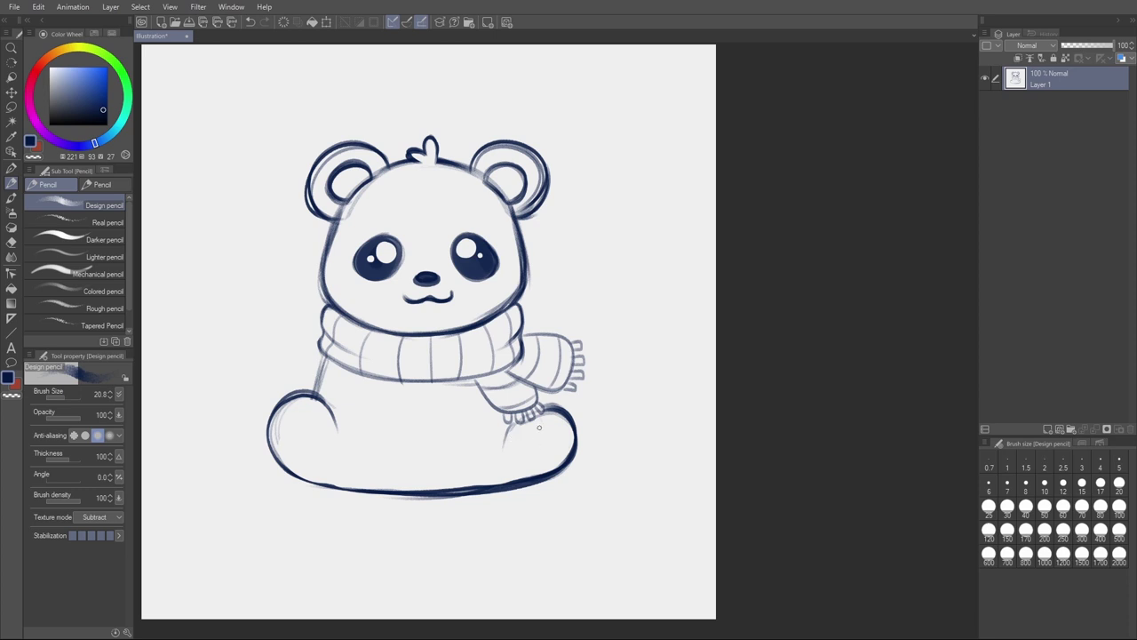
pyautogui.moveTo(313, 429)
pyautogui.mouseDown()
pyautogui.moveTo(285, 447)
pyautogui.moveTo(311, 466)
pyautogui.moveTo(316, 417)
pyautogui.moveTo(281, 421)
pyautogui.mouseUp()
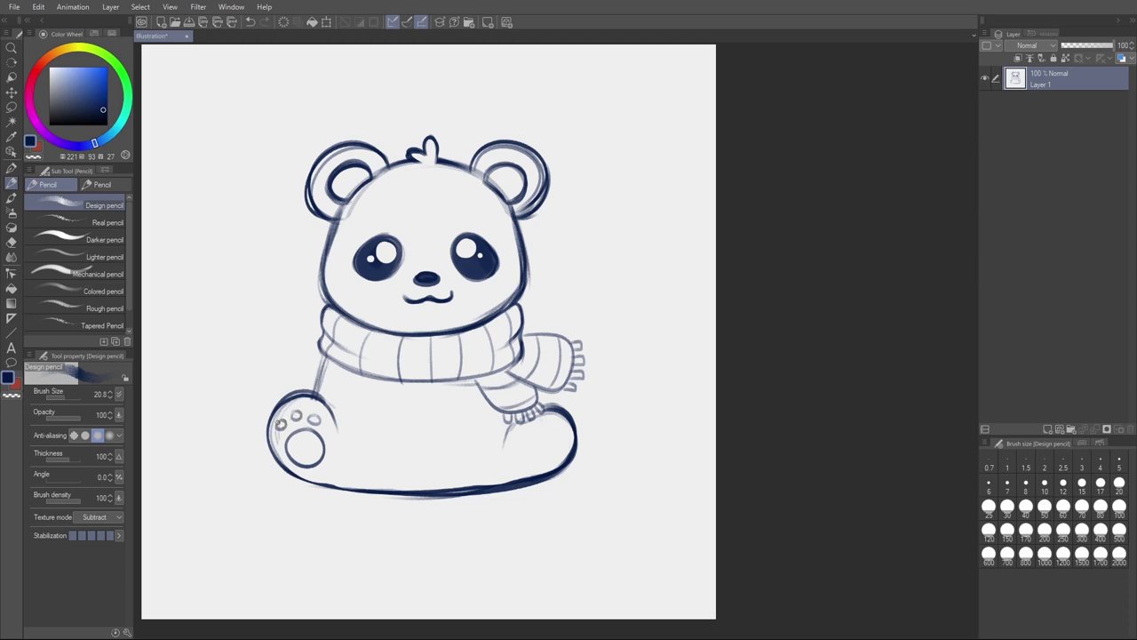
pyautogui.moveTo(552, 434)
pyautogui.mouseDown()
pyautogui.moveTo(529, 464)
pyautogui.moveTo(545, 433)
pyautogui.moveTo(568, 430)
pyautogui.moveTo(532, 427)
pyautogui.moveTo(544, 422)
pyautogui.mouseUp()
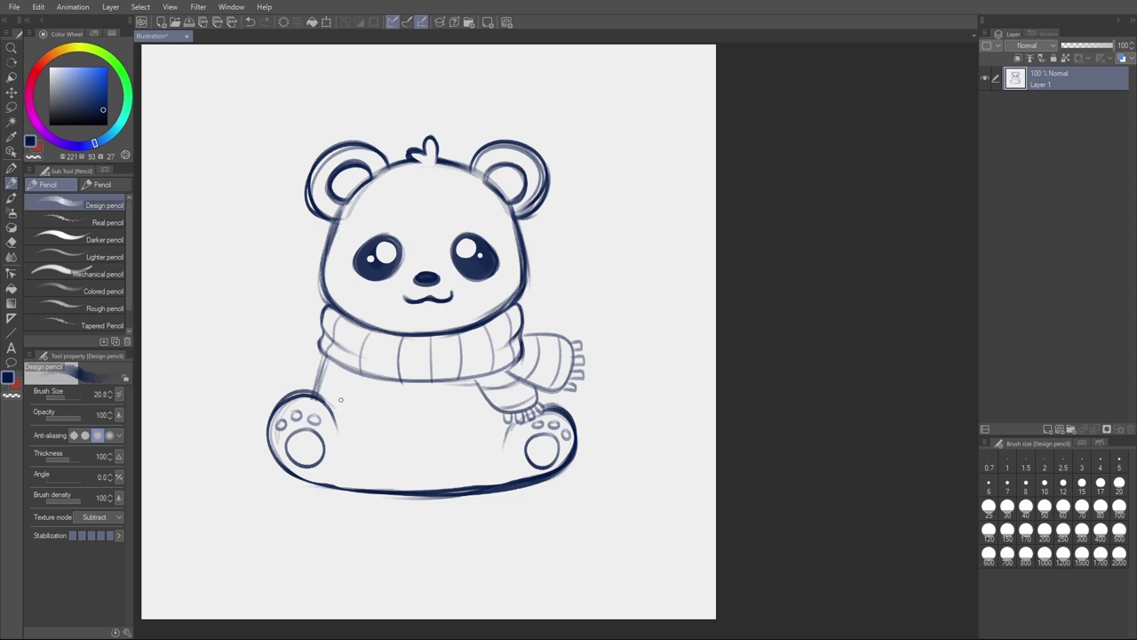
# Step: Sketch two front legs reaching from below the scarf to the body's base, with the paws meeting in the middle
pyautogui.moveTo(343, 400)
pyautogui.mouseDown()
pyautogui.moveTo(356, 471)
pyautogui.moveTo(380, 491)
pyautogui.moveTo(414, 486)
pyautogui.moveTo(425, 449)
pyautogui.mouseUp()
pyautogui.hotkey('ctrl', 'z')
pyautogui.moveTo(350, 400)
pyautogui.mouseDown()
pyautogui.moveTo(365, 486)
pyautogui.moveTo(417, 488)
pyautogui.moveTo(431, 456)
pyautogui.moveTo(414, 390)
pyautogui.mouseUp()
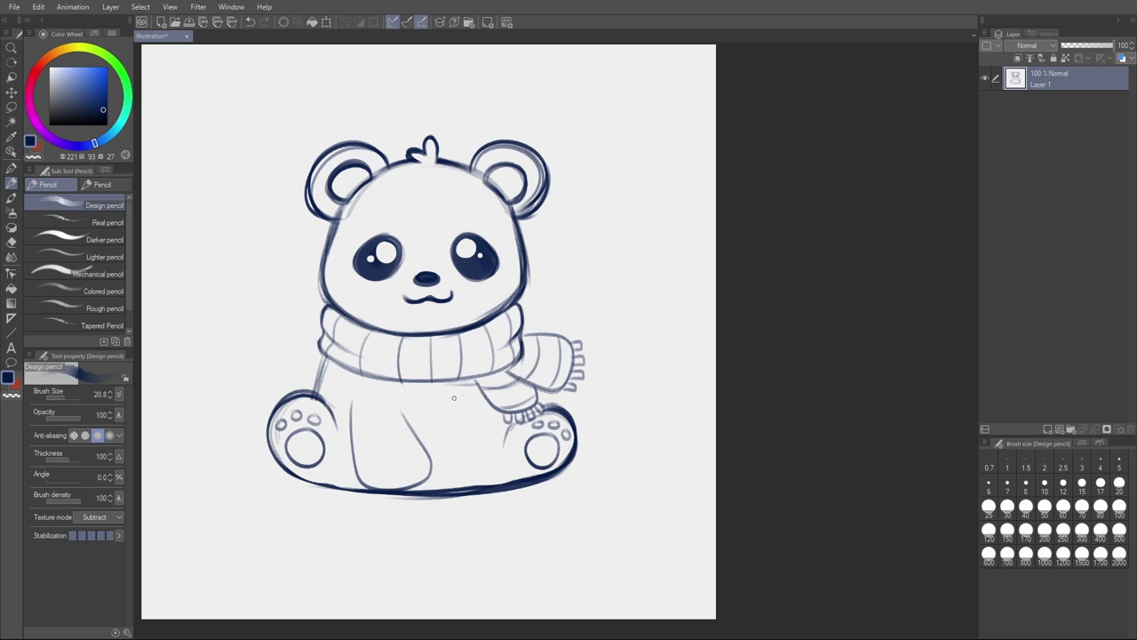
pyautogui.moveTo(453, 402)
pyautogui.mouseDown()
pyautogui.moveTo(433, 476)
pyautogui.moveTo(471, 490)
pyautogui.moveTo(491, 471)
pyautogui.moveTo(495, 419)
pyautogui.moveTo(487, 484)
pyautogui.moveTo(431, 479)
pyautogui.moveTo(446, 426)
pyautogui.mouseUp()
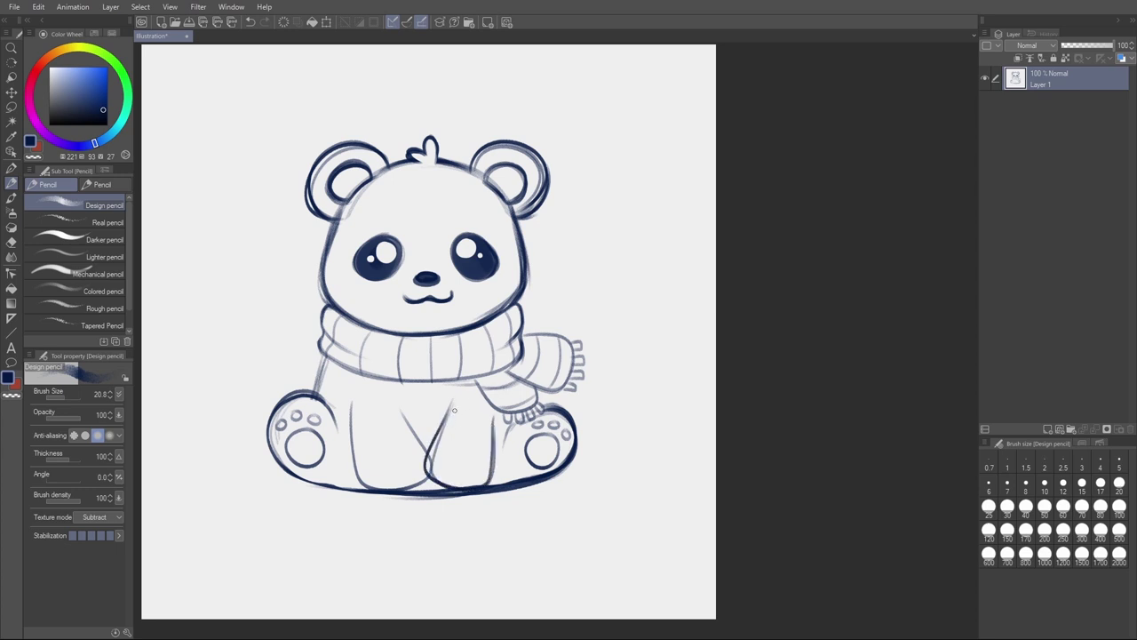
# Step: Erase the overlap between the front paws, add short toe lines to both, and darken their inner edges
pyautogui.press('e')
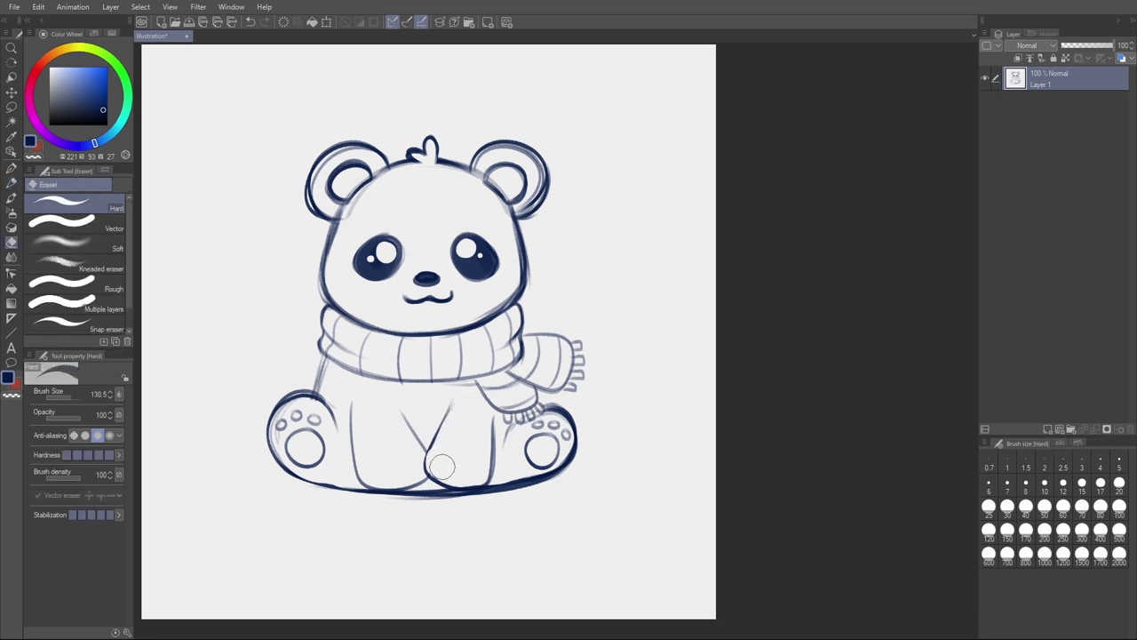
pyautogui.press('p')
pyautogui.moveTo(434, 442)
pyautogui.mouseDown()
pyautogui.moveTo(458, 474)
pyautogui.moveTo(443, 483)
pyautogui.moveTo(471, 473)
pyautogui.mouseUp()
pyautogui.moveTo(389, 490)
pyautogui.mouseDown()
pyautogui.moveTo(382, 479)
pyautogui.moveTo(415, 476)
pyautogui.moveTo(385, 488)
pyautogui.moveTo(406, 466)
pyautogui.moveTo(447, 486)
pyautogui.moveTo(427, 463)
pyautogui.moveTo(452, 400)
pyautogui.moveTo(418, 442)
pyautogui.mouseUp()
pyautogui.moveTo(452, 401); pyautogui.dragTo(440, 428)
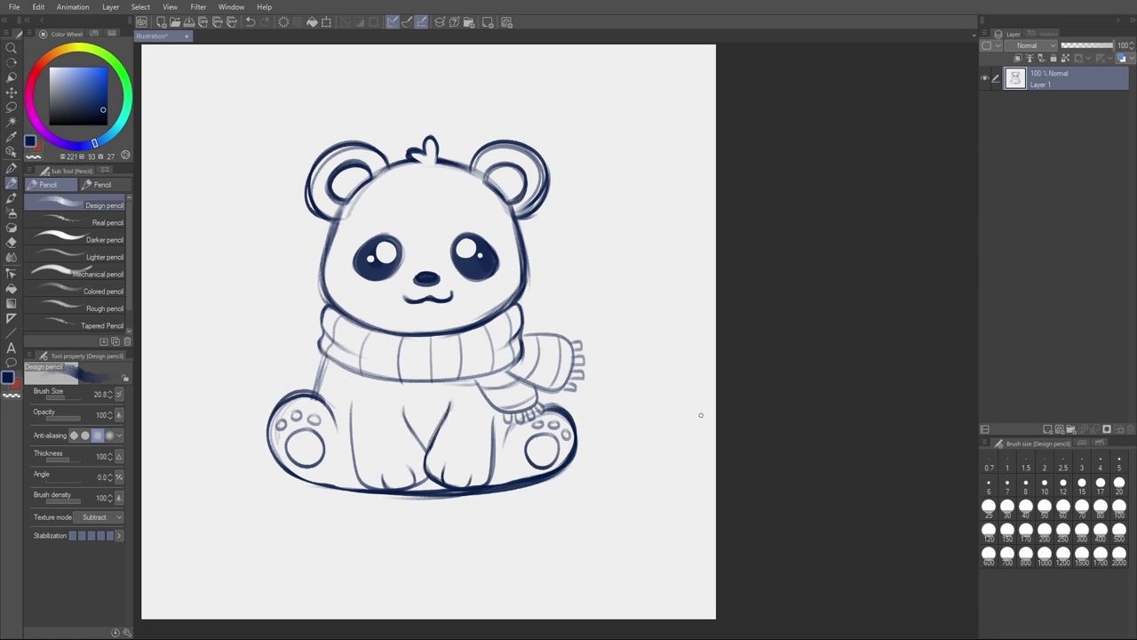
# Step: Strengthen the outlines of both front legs and the side of the body between the scarf and the foot
pyautogui.moveTo(353, 404); pyautogui.dragTo(349, 439)
pyautogui.moveTo(494, 414); pyautogui.dragTo(492, 455)
pyautogui.moveTo(348, 416); pyautogui.dragTo(361, 489)
pyautogui.moveTo(404, 410)
pyautogui.mouseDown()
pyautogui.moveTo(426, 458)
pyautogui.moveTo(418, 488)
pyautogui.mouseUp()
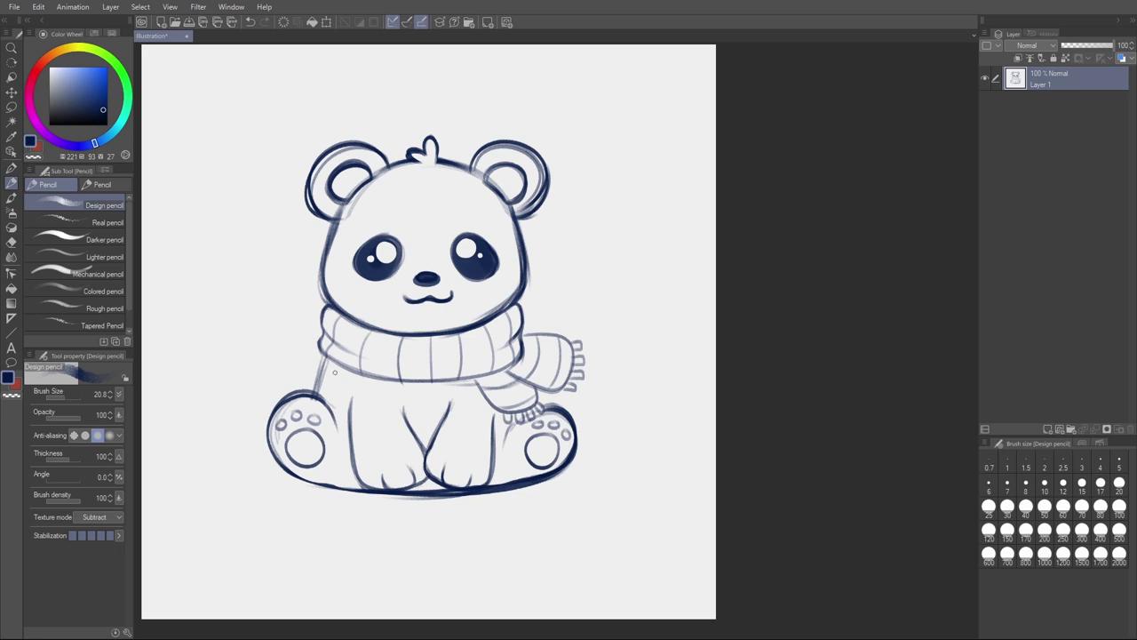
pyautogui.moveTo(324, 355); pyautogui.dragTo(316, 396)
# Step: Lower the opacity of the sketch layer to 25%
pyautogui.moveTo(710, 406); pyautogui.dragTo(707, 402)
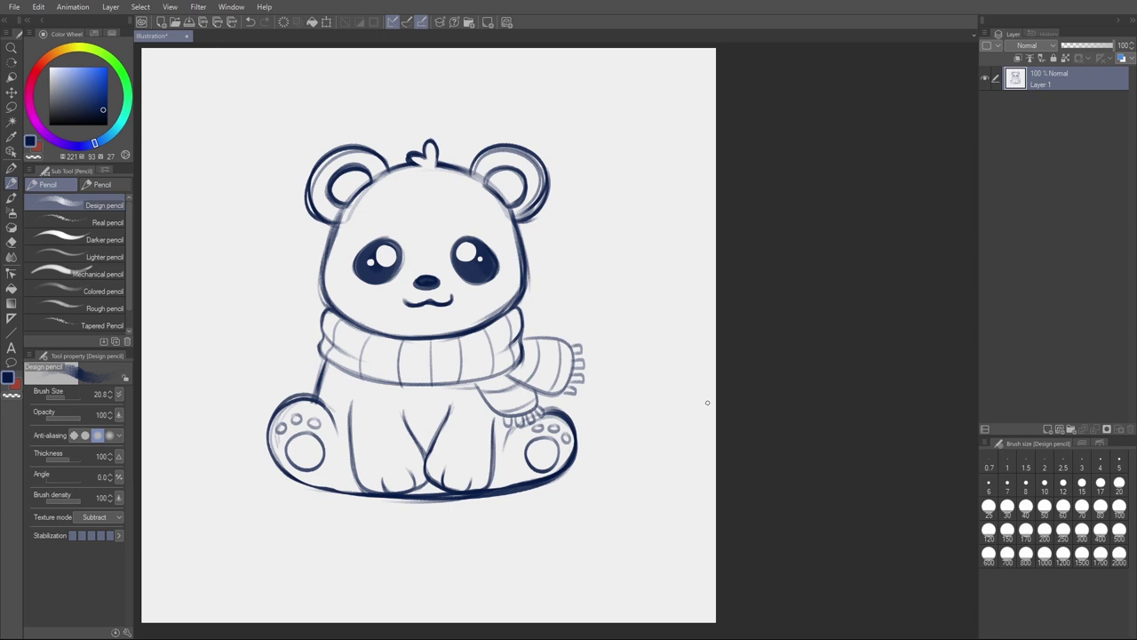
pyautogui.moveTo(671, 166)
pyautogui.mouseDown()
pyautogui.moveTo(708, 161)
pyautogui.moveTo(688, 180)
pyautogui.mouseUp()
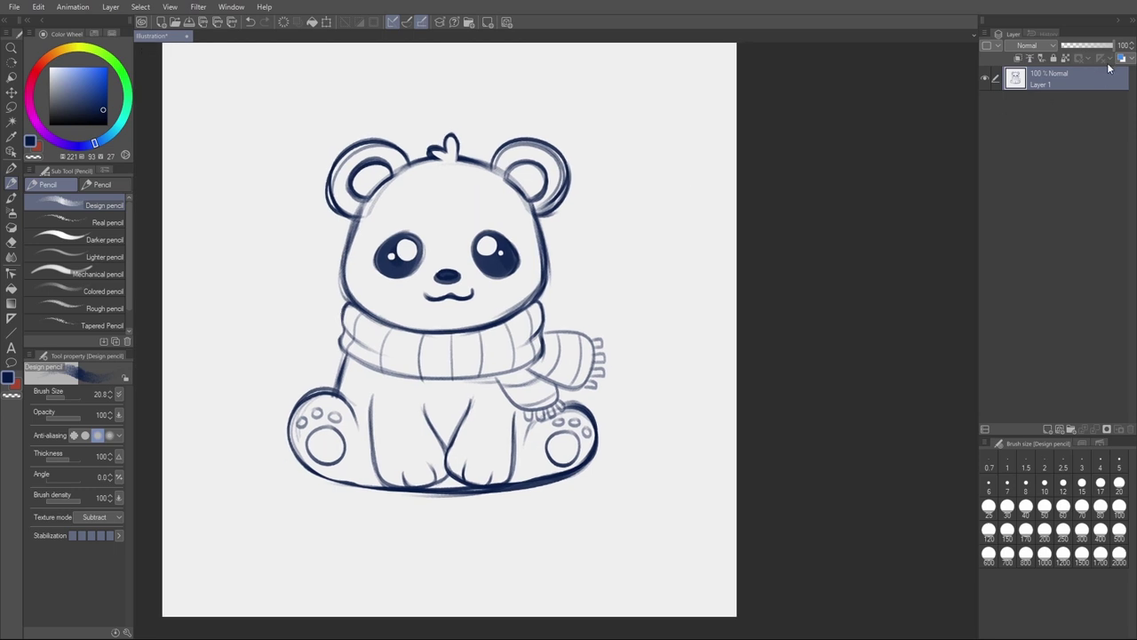
pyautogui.moveTo(1111, 47); pyautogui.dragTo(1077, 46)
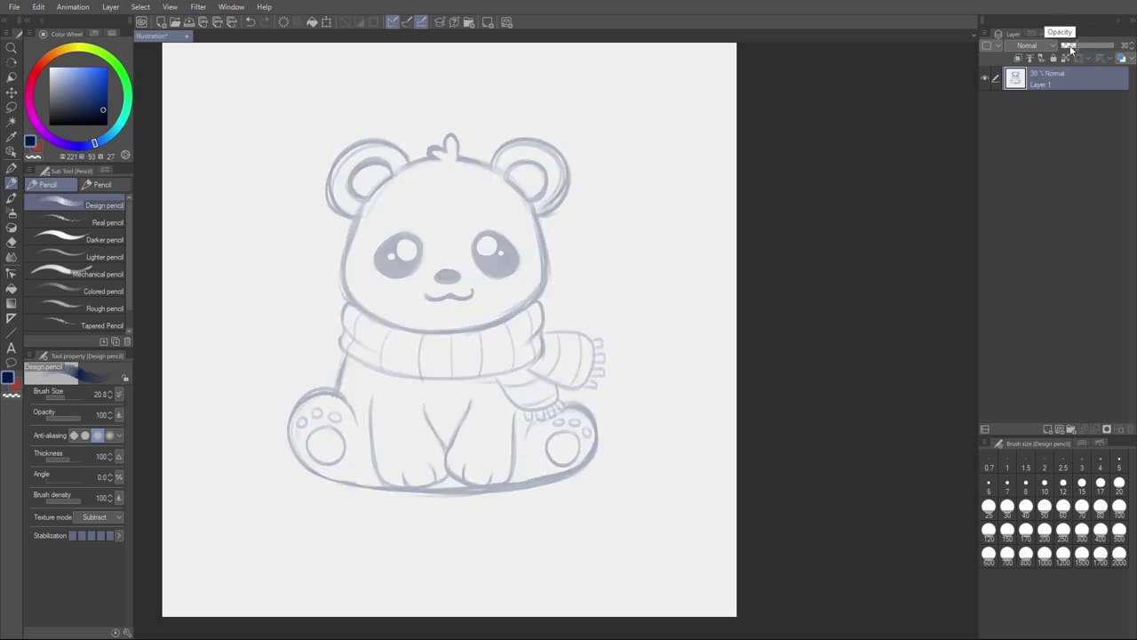
pyautogui.click(1074, 45)
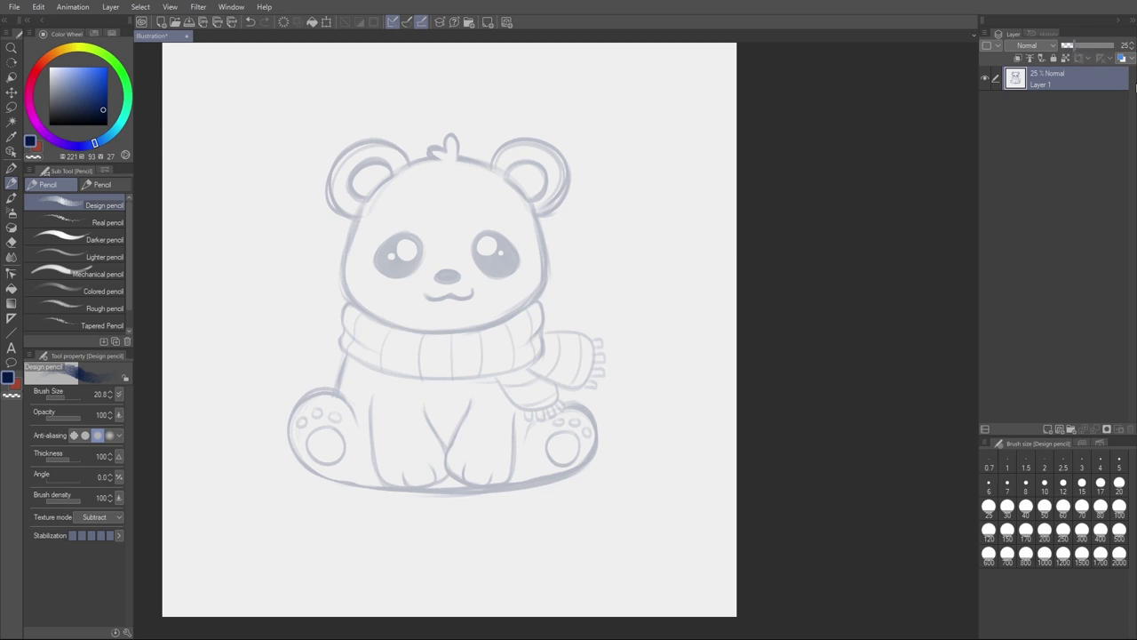
# Step: Move the sketch slightly down on the canvas with the Move layer tool
pyautogui.scroll(-3, 738, 328)
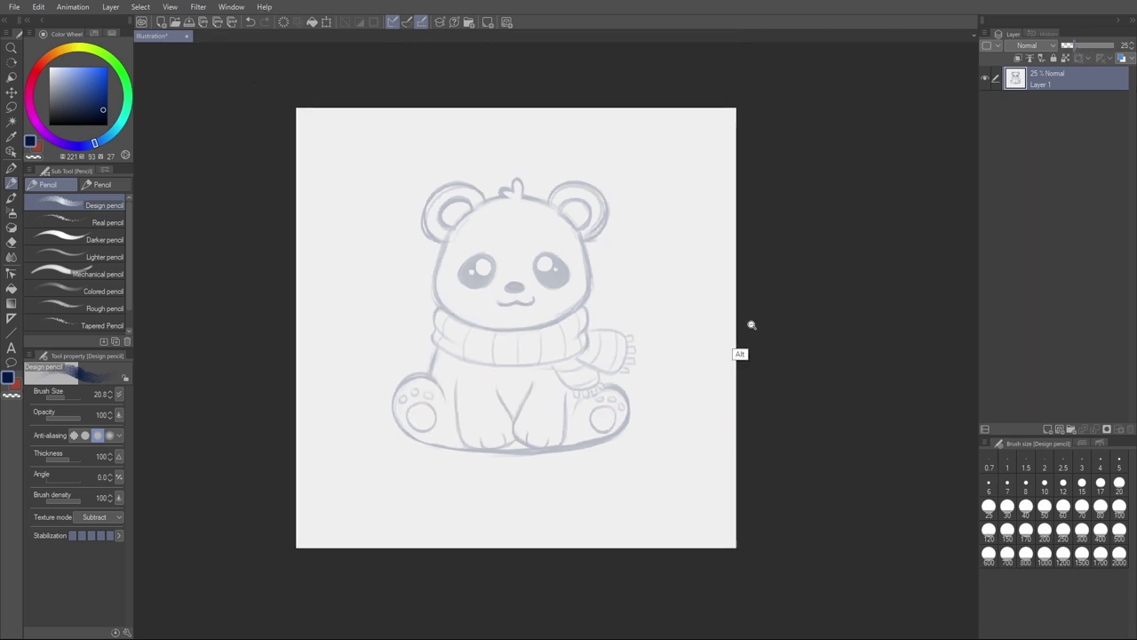
pyautogui.scroll(1, 739, 328)
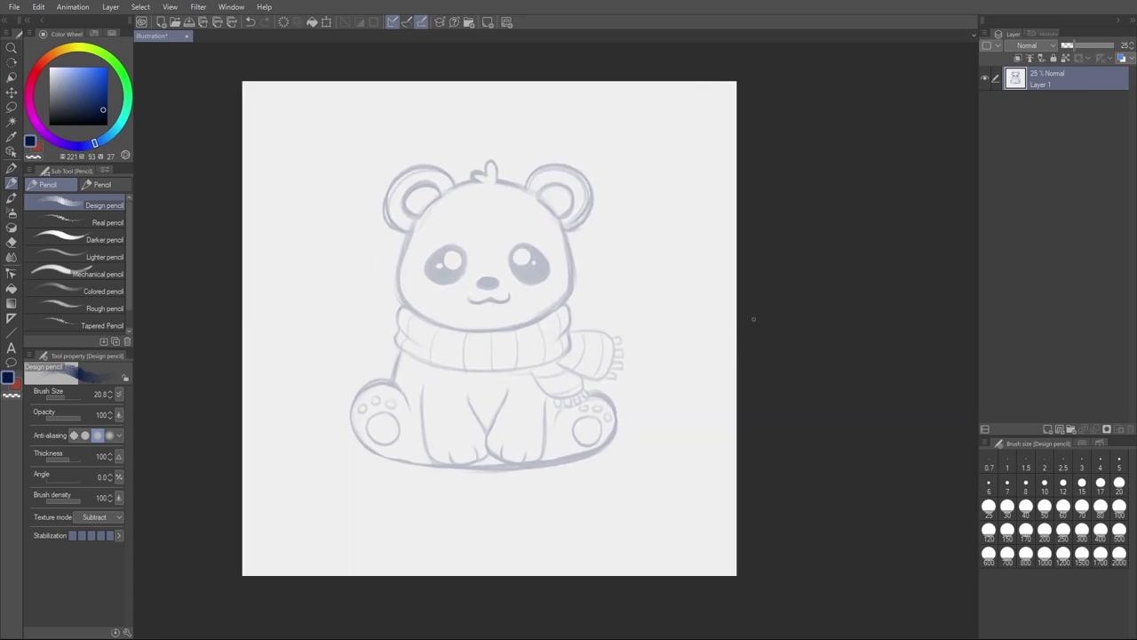
pyautogui.press('k')
pyautogui.moveTo(764, 314)
pyautogui.mouseDown()
pyautogui.moveTo(768, 334)
pyautogui.moveTo(777, 323)
pyautogui.mouseUp()
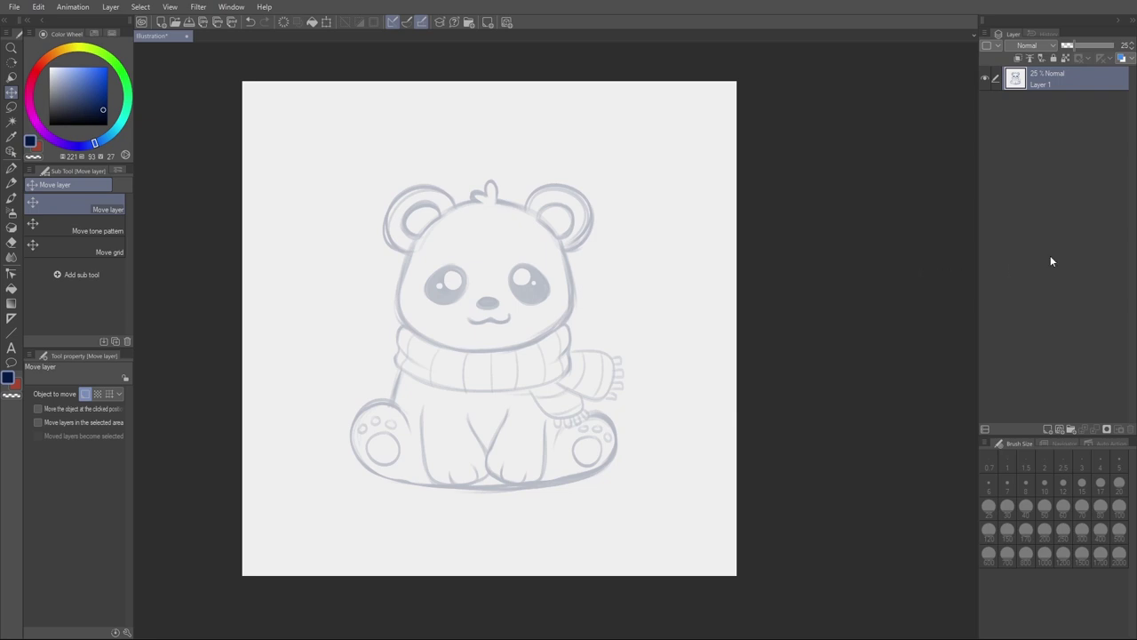
# Step: Add a new vector layer above the sketch and pick black with the G-pen 40 for inking
pyautogui.click(1060, 428)
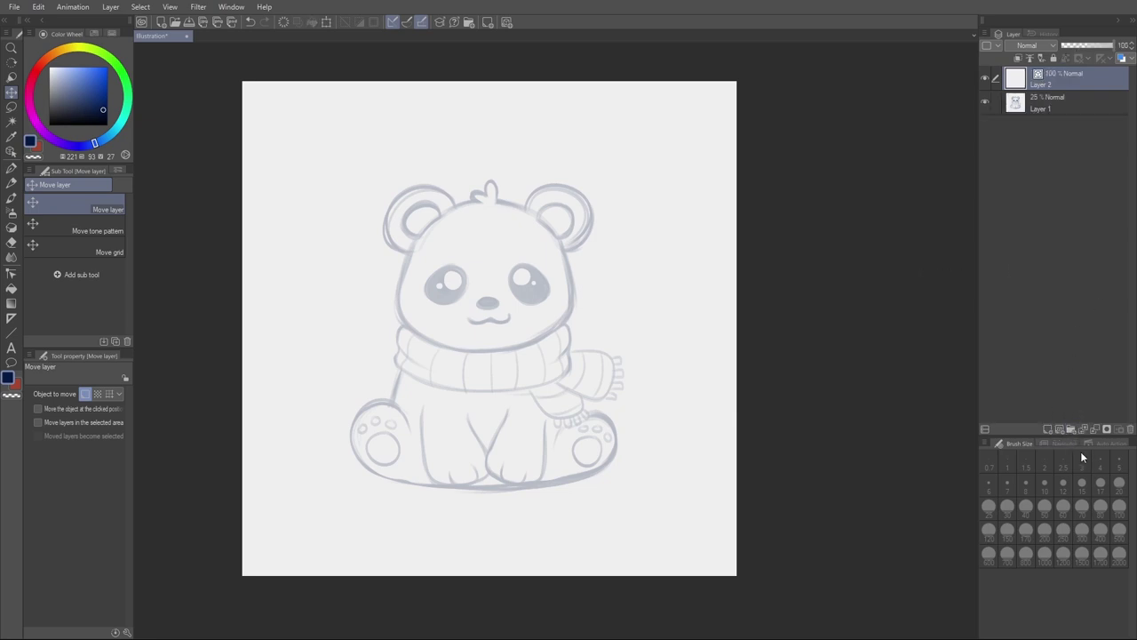
pyautogui.press('p')
pyautogui.click(107, 124)
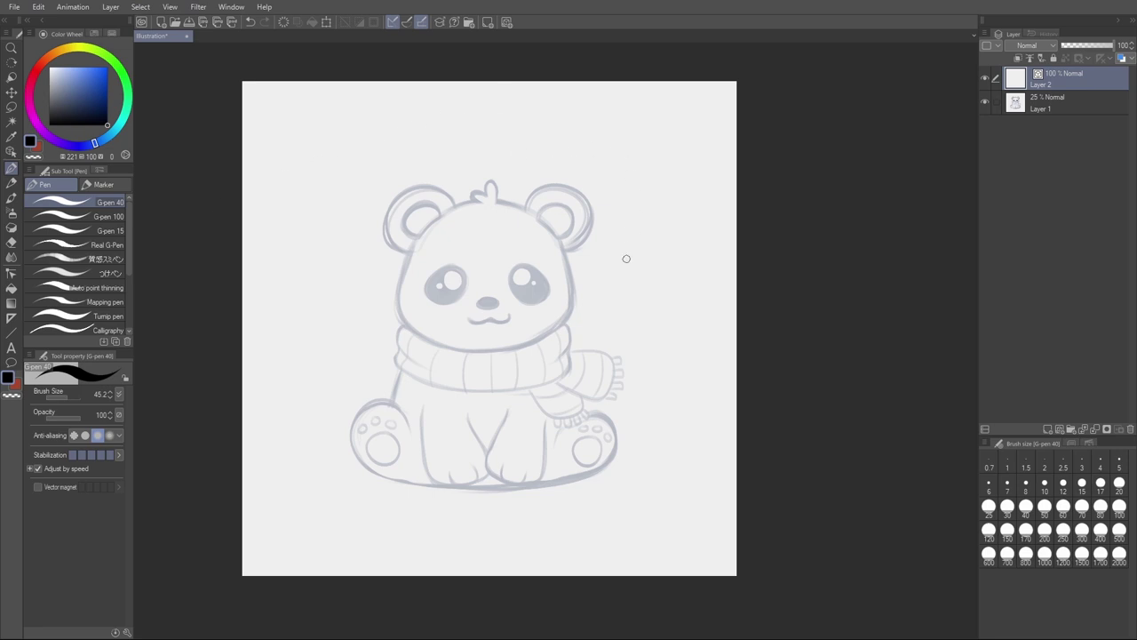
# Step: Ink the hair tuft, the adjoining head line and the left ear with the G-pen at size 18, undoing unwanted strokes
pyautogui.press('alt')
pyautogui.click(601, 290)
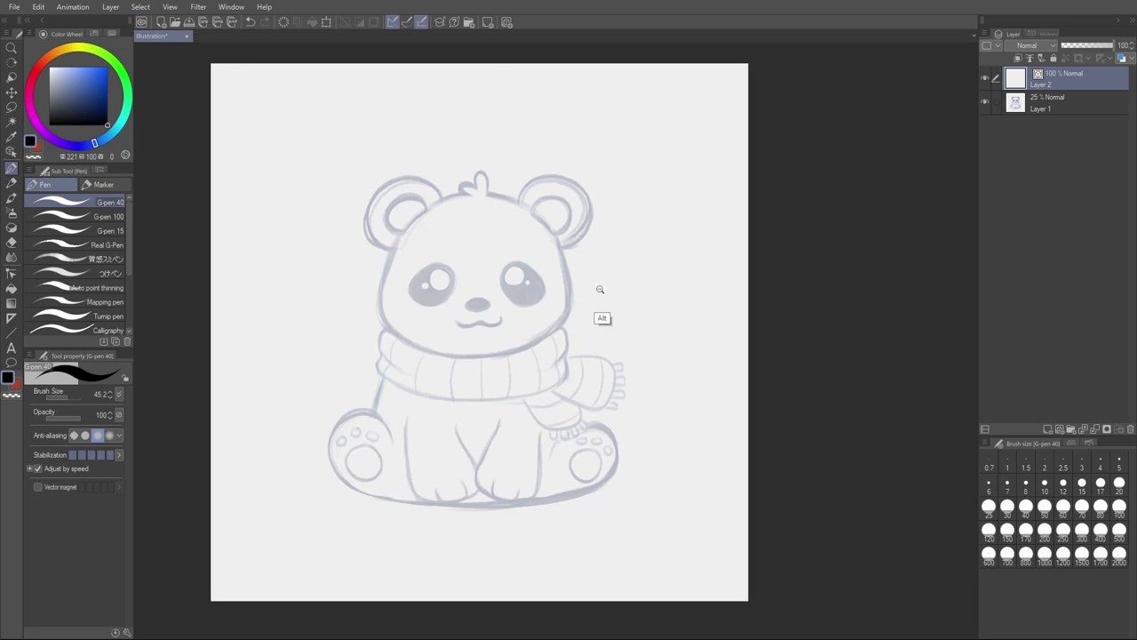
pyautogui.moveTo(627, 323); pyautogui.dragTo(624, 296)
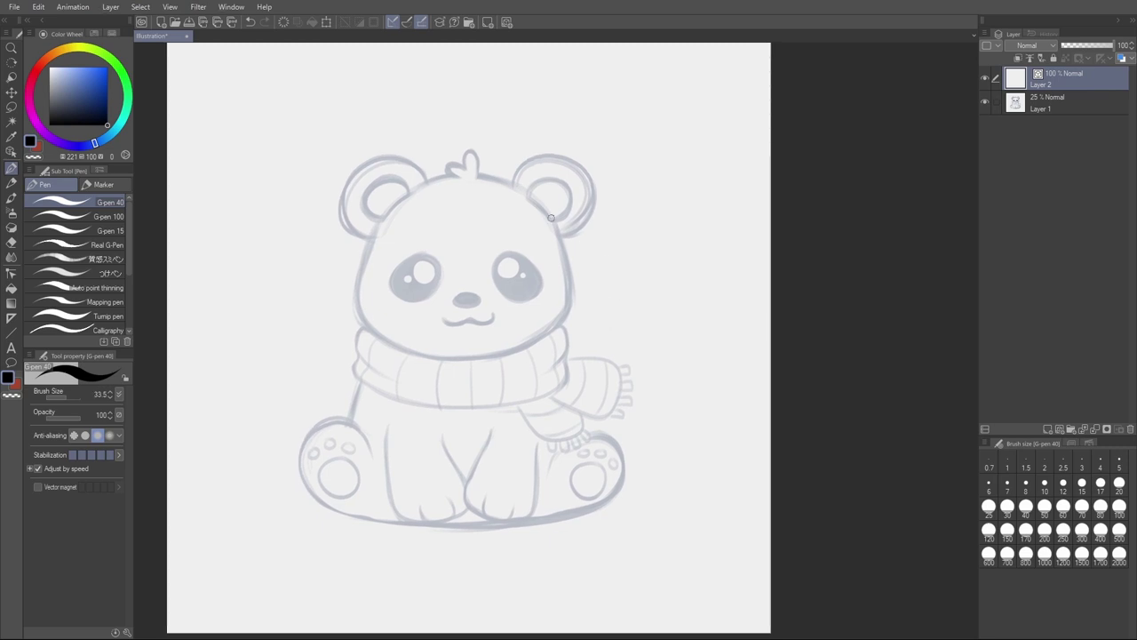
pyautogui.moveTo(540, 206); pyautogui.dragTo(539, 201)
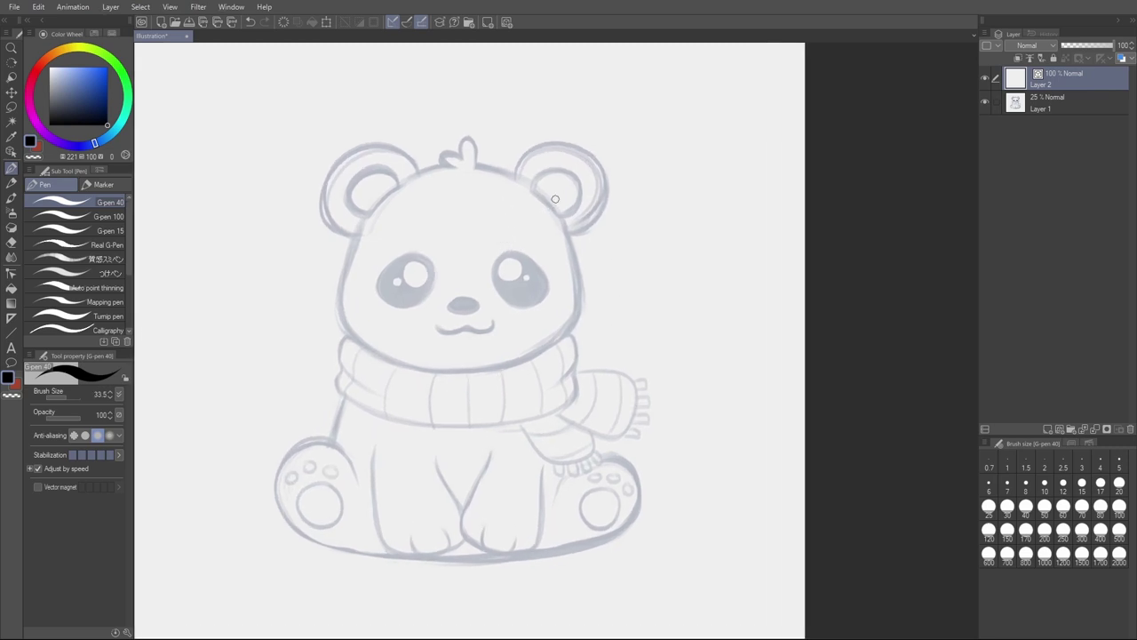
pyautogui.moveTo(480, 173)
pyautogui.mouseDown()
pyautogui.moveTo(464, 138)
pyautogui.moveTo(460, 158)
pyautogui.moveTo(443, 163)
pyautogui.moveTo(458, 164)
pyautogui.moveTo(416, 172)
pyautogui.moveTo(402, 152)
pyautogui.moveTo(353, 144)
pyautogui.moveTo(322, 180)
pyautogui.moveTo(359, 235)
pyautogui.mouseUp()
pyautogui.hotkey('ctrl', 'z')
pyautogui.moveTo(418, 174)
pyautogui.mouseDown()
pyautogui.moveTo(359, 147)
pyautogui.moveTo(327, 177)
pyautogui.moveTo(322, 218)
pyautogui.moveTo(358, 237)
pyautogui.moveTo(401, 185)
pyautogui.moveTo(389, 171)
pyautogui.moveTo(363, 174)
pyautogui.moveTo(345, 199)
pyautogui.moveTo(368, 214)
pyautogui.mouseUp()
pyautogui.hotkey('ctrl', 'z')
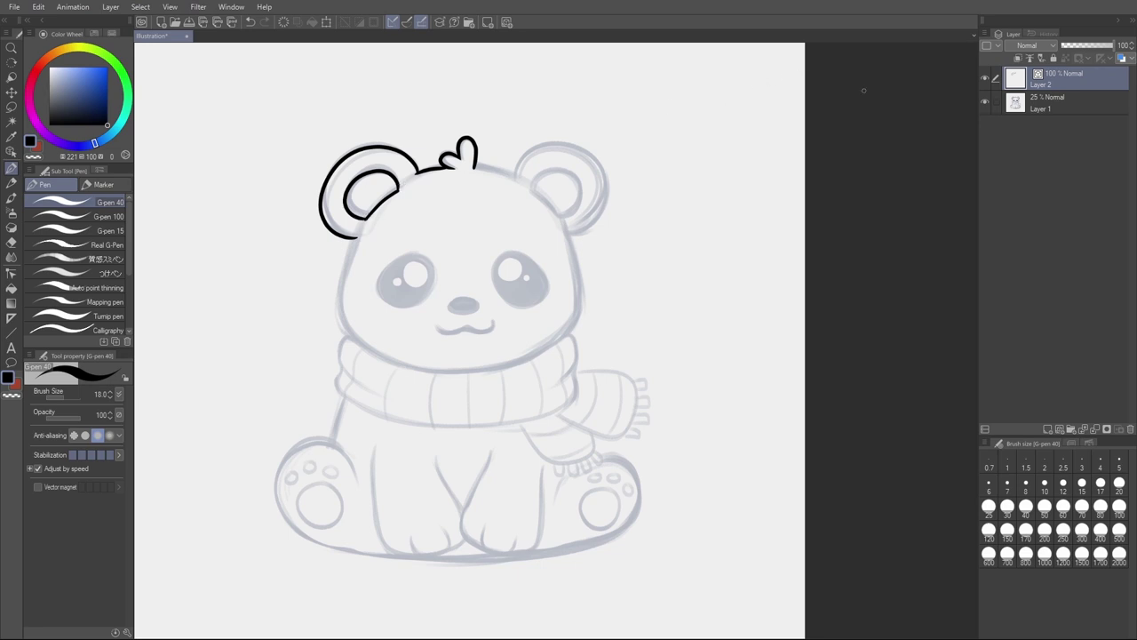
# Step: Ink the head line from the tuft to the right ear, that ear's outer curve, and the cheeks and chin
pyautogui.moveTo(474, 169)
pyautogui.mouseDown()
pyautogui.moveTo(525, 176)
pyautogui.moveTo(516, 166)
pyautogui.moveTo(544, 144)
pyautogui.moveTo(580, 153)
pyautogui.moveTo(598, 183)
pyautogui.moveTo(592, 215)
pyautogui.moveTo(567, 232)
pyautogui.mouseUp()
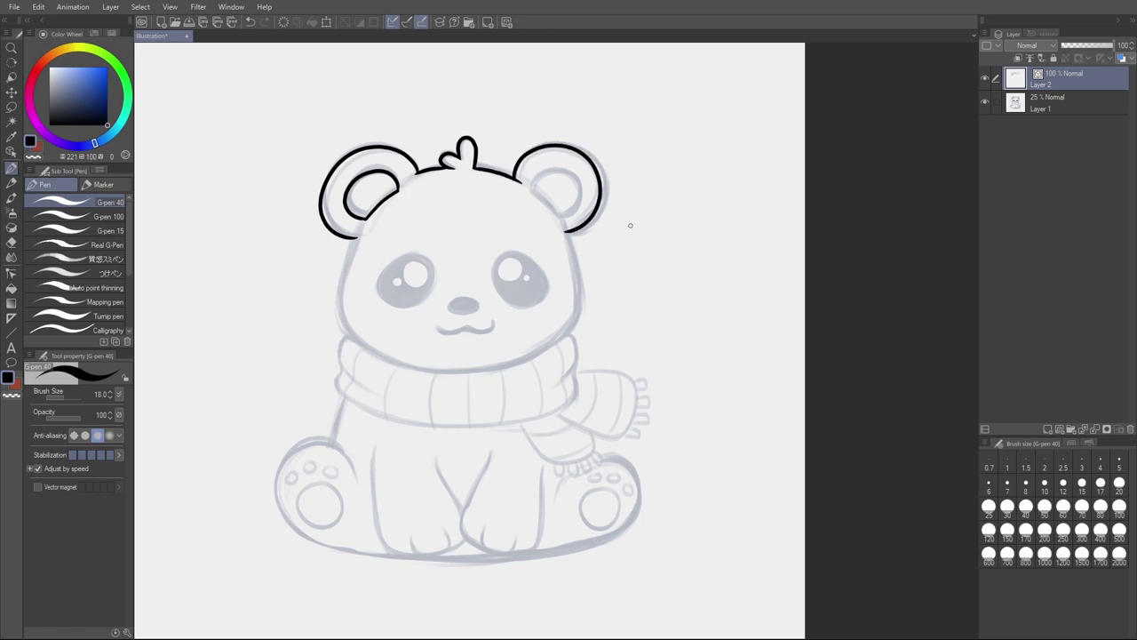
pyautogui.moveTo(565, 233)
pyautogui.mouseDown()
pyautogui.moveTo(582, 305)
pyautogui.moveTo(573, 326)
pyautogui.moveTo(497, 369)
pyautogui.moveTo(430, 372)
pyautogui.moveTo(355, 343)
pyautogui.moveTo(341, 318)
pyautogui.moveTo(361, 239)
pyautogui.mouseUp()
pyautogui.hotkey('ctrl', 'z')
pyautogui.moveTo(358, 236)
pyautogui.mouseDown()
pyautogui.moveTo(335, 300)
pyautogui.moveTo(349, 332)
pyautogui.moveTo(392, 359)
pyautogui.moveTo(451, 368)
pyautogui.moveTo(525, 356)
pyautogui.moveTo(577, 324)
pyautogui.moveTo(568, 233)
pyautogui.mouseUp()
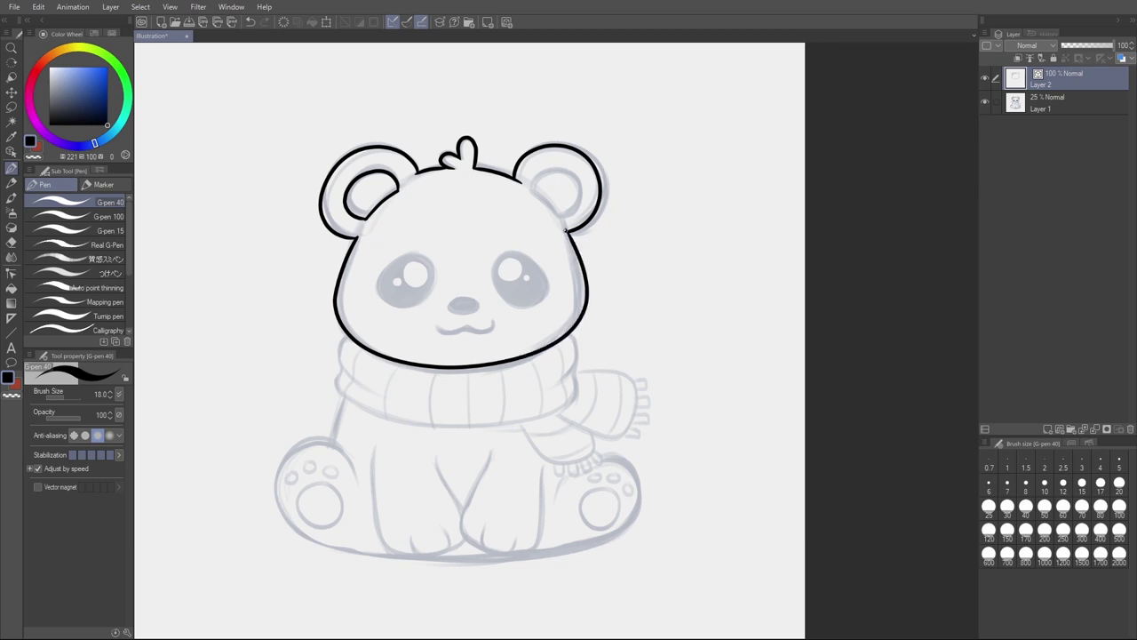
# Step: Select the inked cheek and chin line as a vector object and adjust its shape slightly to fit the sketch
pyautogui.press('o')
pyautogui.click(573, 240)
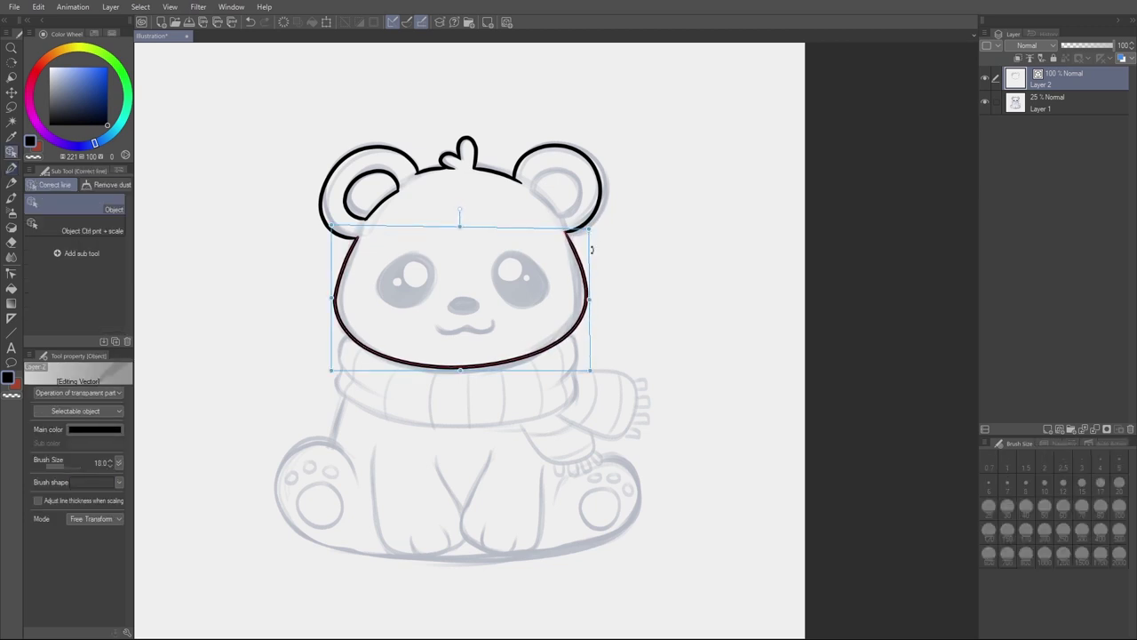
pyautogui.moveTo(590, 371); pyautogui.dragTo(589, 374)
pyautogui.click(629, 343)
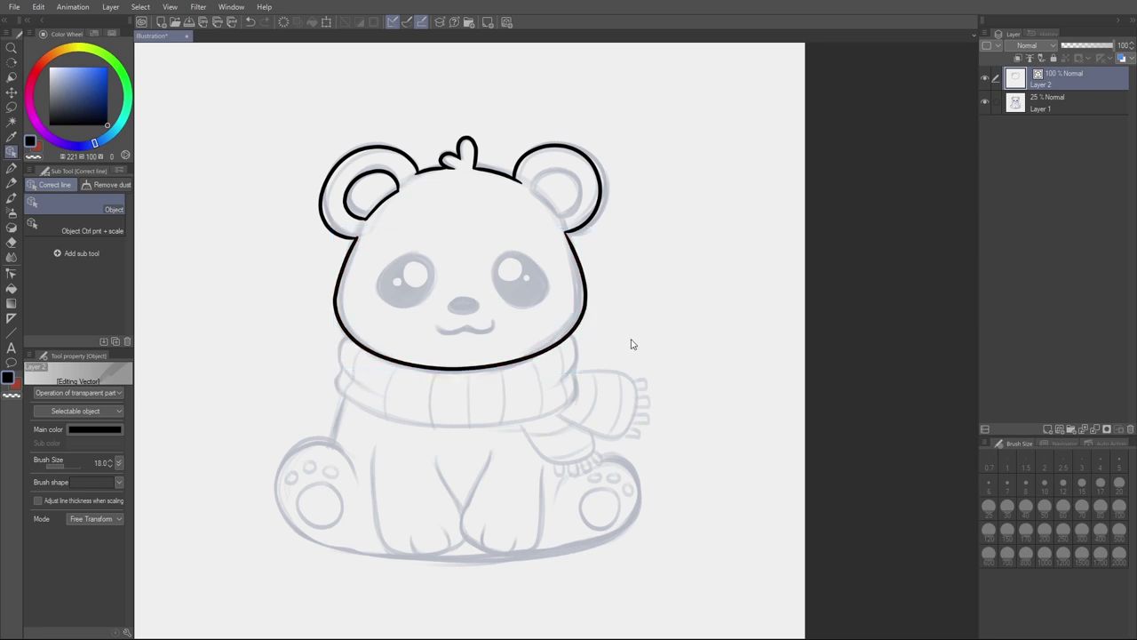
# Step: Ink the inner part of the right ear and the head edge beneath it, redoing the first stroke
pyautogui.press('p')
pyautogui.moveTo(536, 194); pyautogui.dragTo(559, 218)
pyautogui.hotkey('ctrl', 'z')
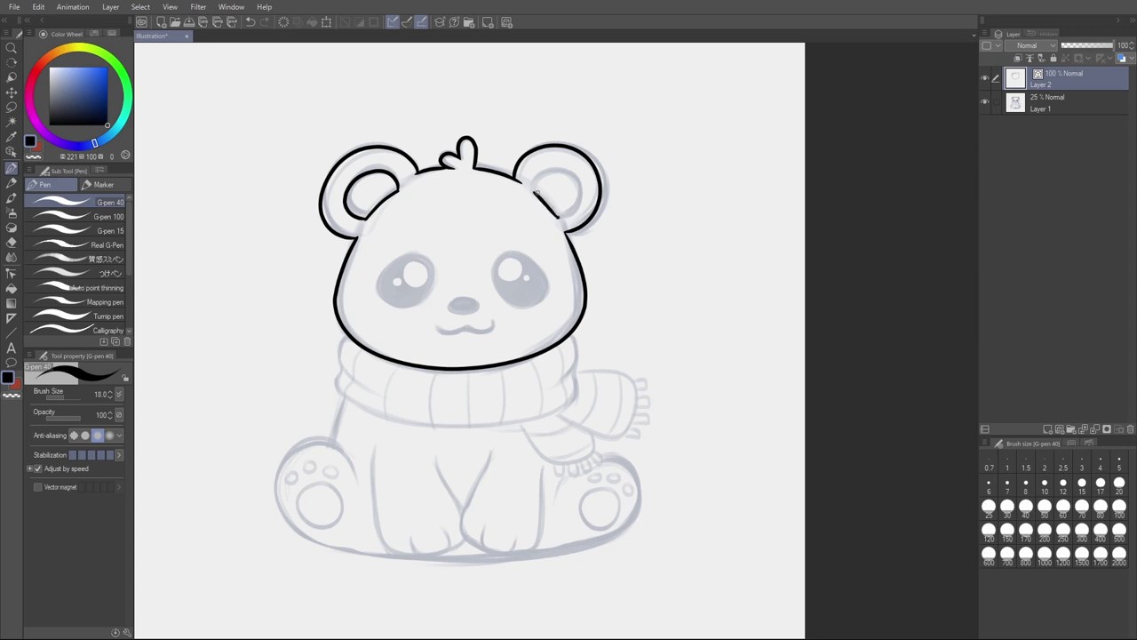
pyautogui.hotkey('ctrl', 'z')
pyautogui.moveTo(532, 189)
pyautogui.mouseDown()
pyautogui.moveTo(558, 213)
pyautogui.moveTo(536, 184)
pyautogui.moveTo(548, 172)
pyautogui.moveTo(573, 178)
pyautogui.moveTo(563, 211)
pyautogui.mouseUp()
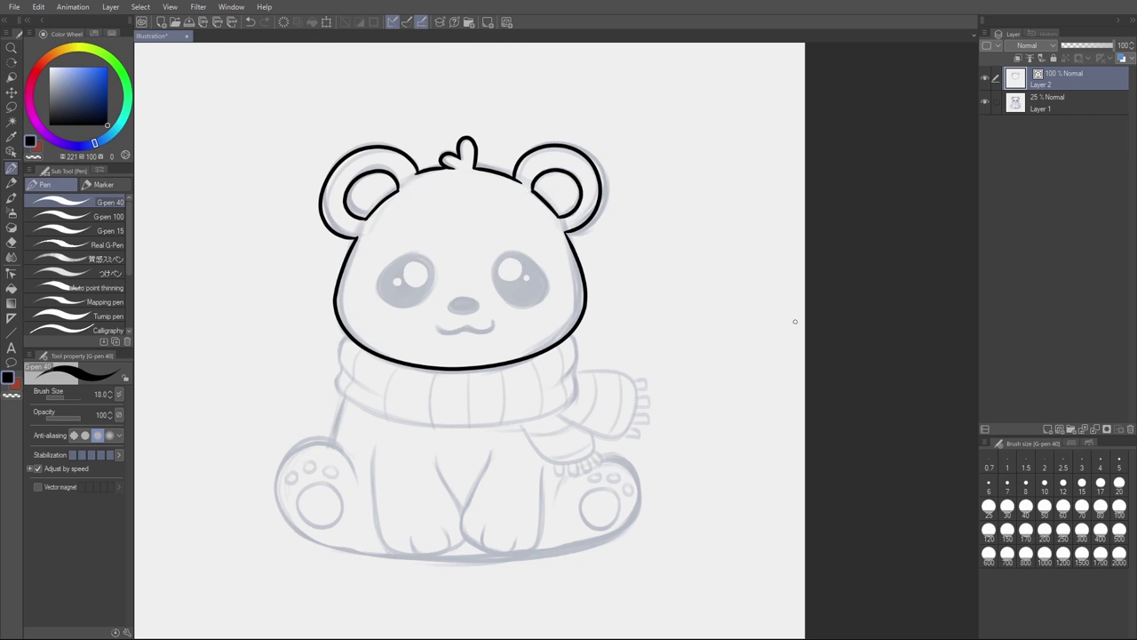
# Step: Select the left ear's inner curve as a vector object and nudge its shape slightly
pyautogui.press('o')
pyautogui.click(393, 180)
pyautogui.moveTo(370, 165); pyautogui.dragTo(371, 168)
pyautogui.click(419, 133)
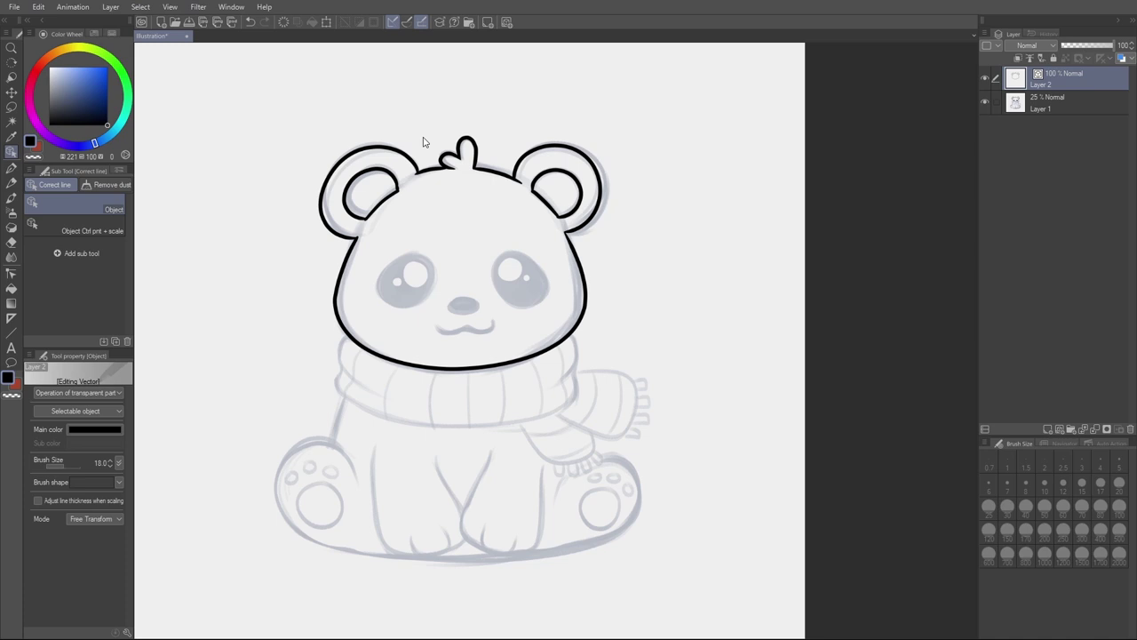
# Step: Ink the outline of the scarf's neck wrap, including its folded ends and lower edge
pyautogui.press('p')
pyautogui.moveTo(348, 336)
pyautogui.mouseDown()
pyautogui.moveTo(336, 353)
pyautogui.moveTo(373, 389)
pyautogui.mouseUp()
pyautogui.moveTo(572, 335); pyautogui.dragTo(544, 383)
pyautogui.moveTo(341, 372)
pyautogui.mouseDown()
pyautogui.moveTo(354, 407)
pyautogui.moveTo(412, 427)
pyautogui.moveTo(546, 413)
pyautogui.moveTo(573, 380)
pyautogui.moveTo(554, 411)
pyautogui.mouseUp()
# Step: Ink the outlines of both scarf tails and the small fringe loops along their ends
pyautogui.moveTo(575, 372)
pyautogui.mouseDown()
pyautogui.moveTo(620, 374)
pyautogui.moveTo(634, 400)
pyautogui.moveTo(620, 435)
pyautogui.moveTo(553, 410)
pyautogui.moveTo(525, 432)
pyautogui.moveTo(562, 463)
pyautogui.moveTo(593, 450)
pyautogui.moveTo(597, 433)
pyautogui.mouseUp()
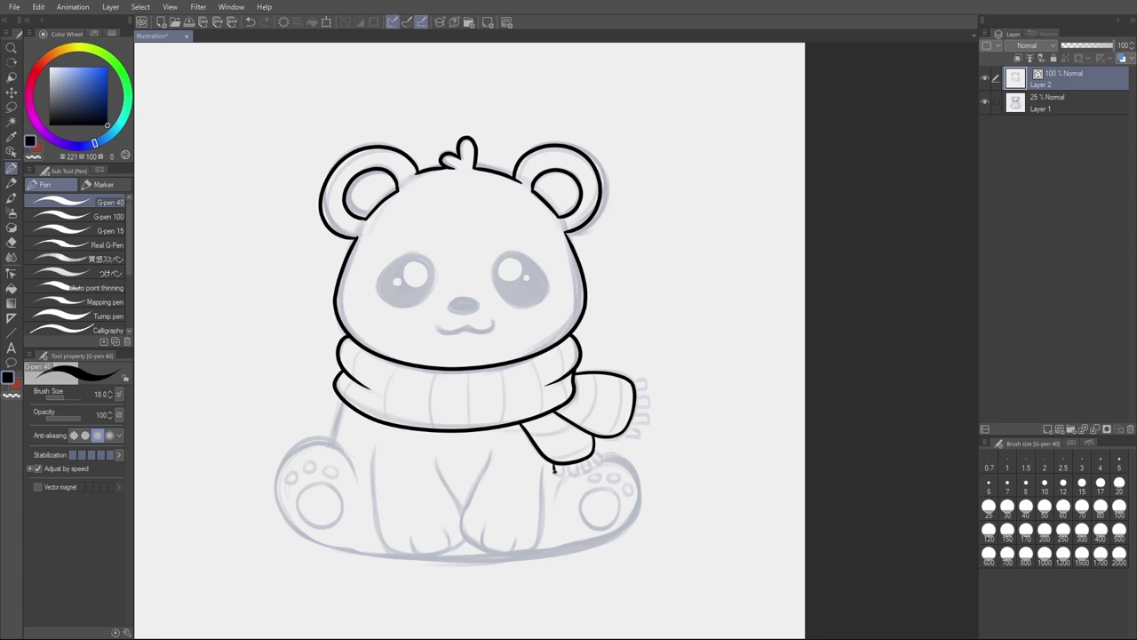
pyautogui.moveTo(572, 460); pyautogui.dragTo(581, 460)
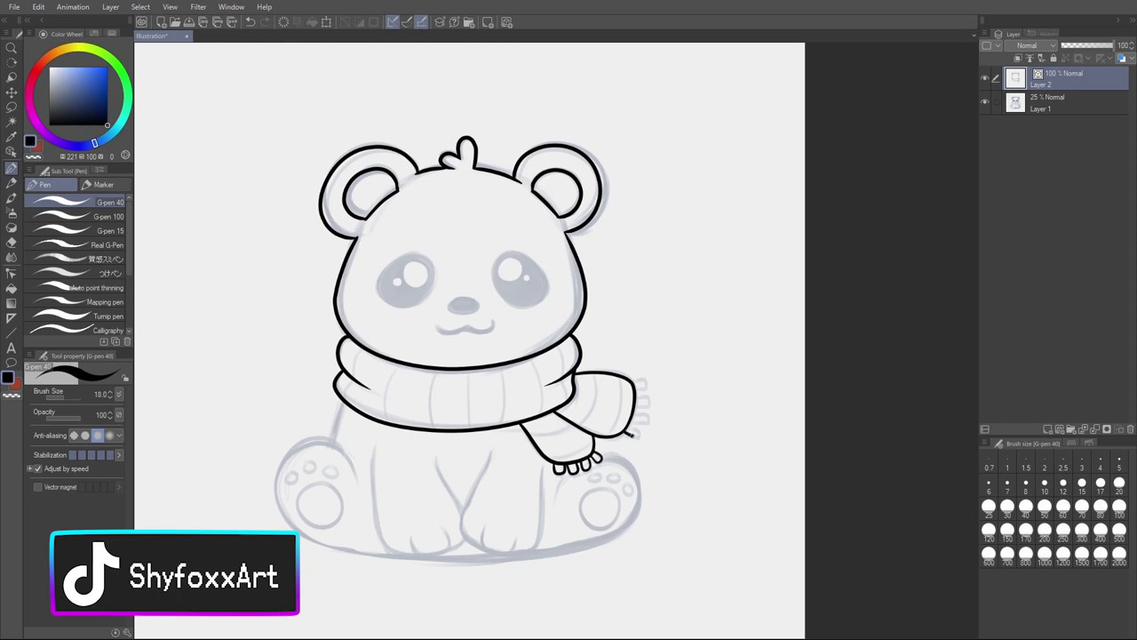
pyautogui.moveTo(628, 435); pyautogui.dragTo(629, 423)
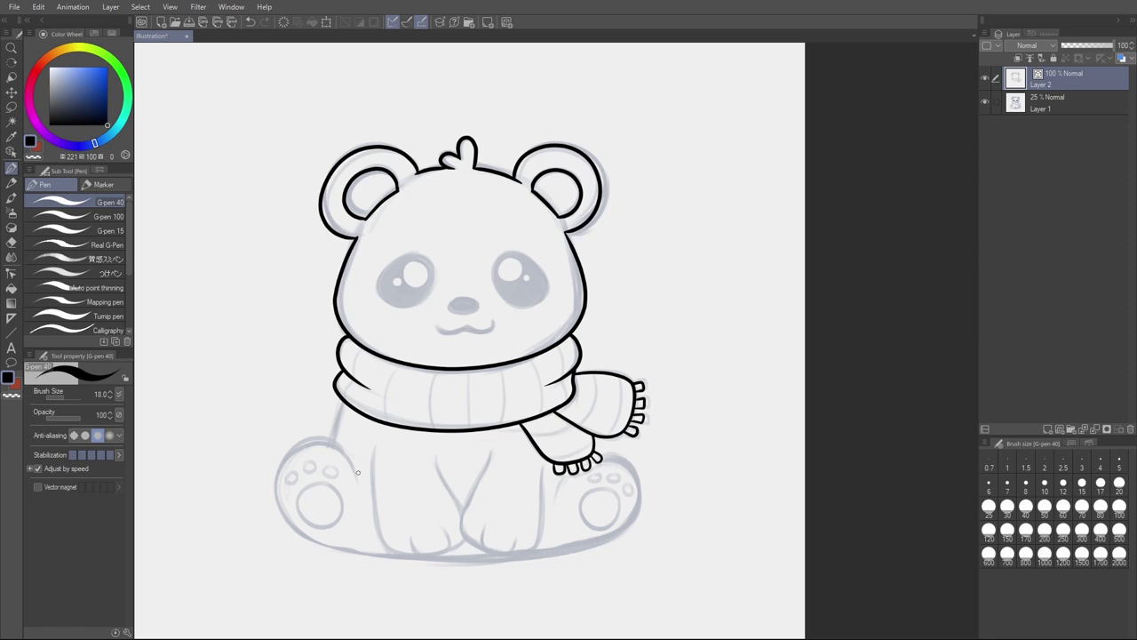
# Step: Ink the outlines of both feet and the body's bottom edge, adjusting the vector lines so they meet under the body
pyautogui.moveTo(357, 478)
pyautogui.mouseDown()
pyautogui.moveTo(320, 442)
pyautogui.moveTo(275, 507)
pyautogui.moveTo(408, 555)
pyautogui.mouseUp()
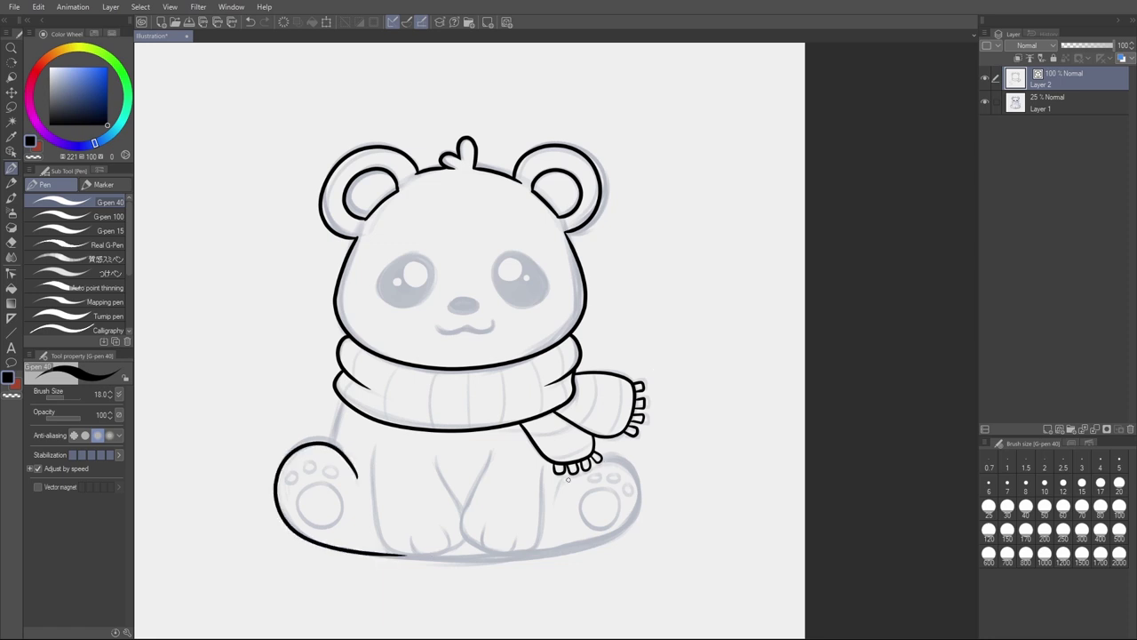
pyautogui.moveTo(558, 485)
pyautogui.mouseDown()
pyautogui.moveTo(593, 454)
pyautogui.moveTo(640, 514)
pyautogui.moveTo(530, 557)
pyautogui.moveTo(343, 557)
pyautogui.mouseUp()
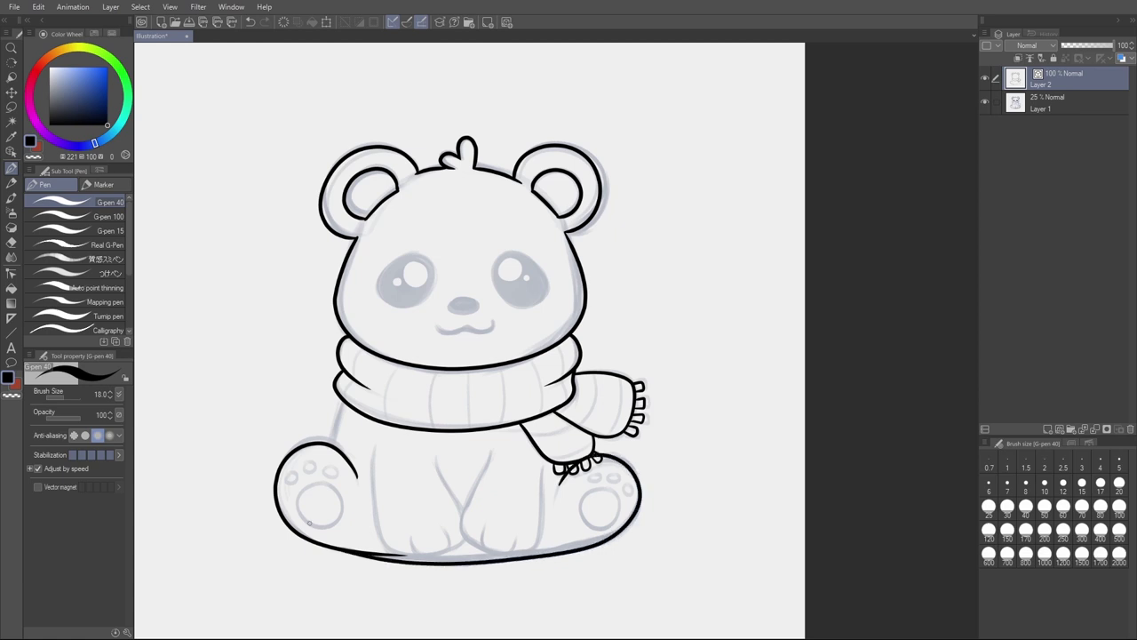
pyautogui.press('o')
pyautogui.click(449, 557)
pyautogui.moveTo(482, 567); pyautogui.dragTo(481, 569)
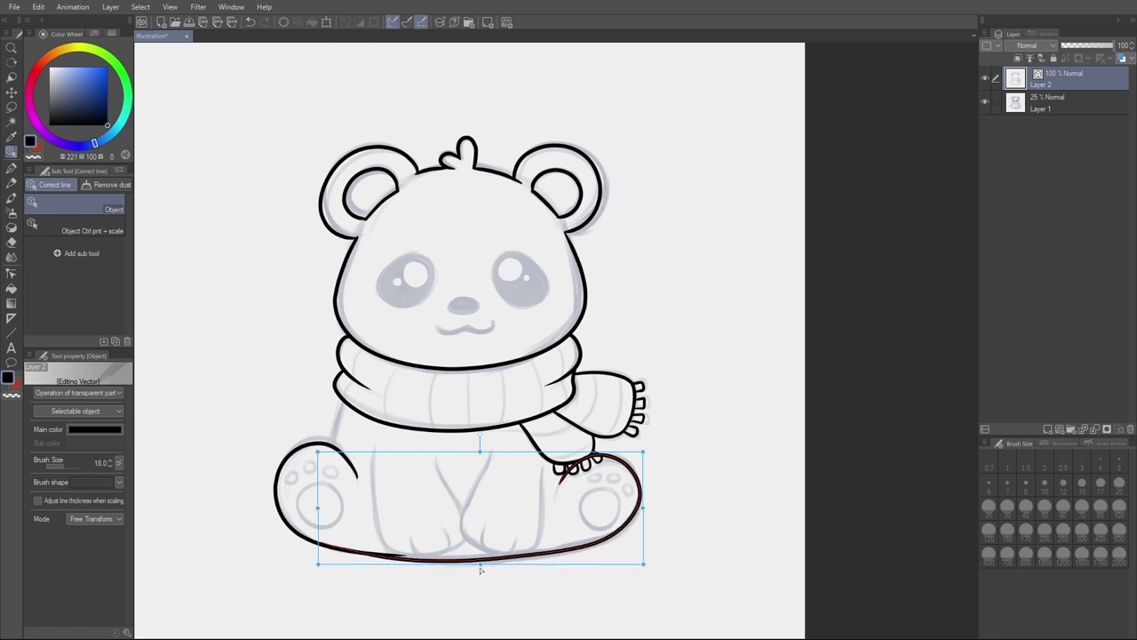
pyautogui.click(431, 580)
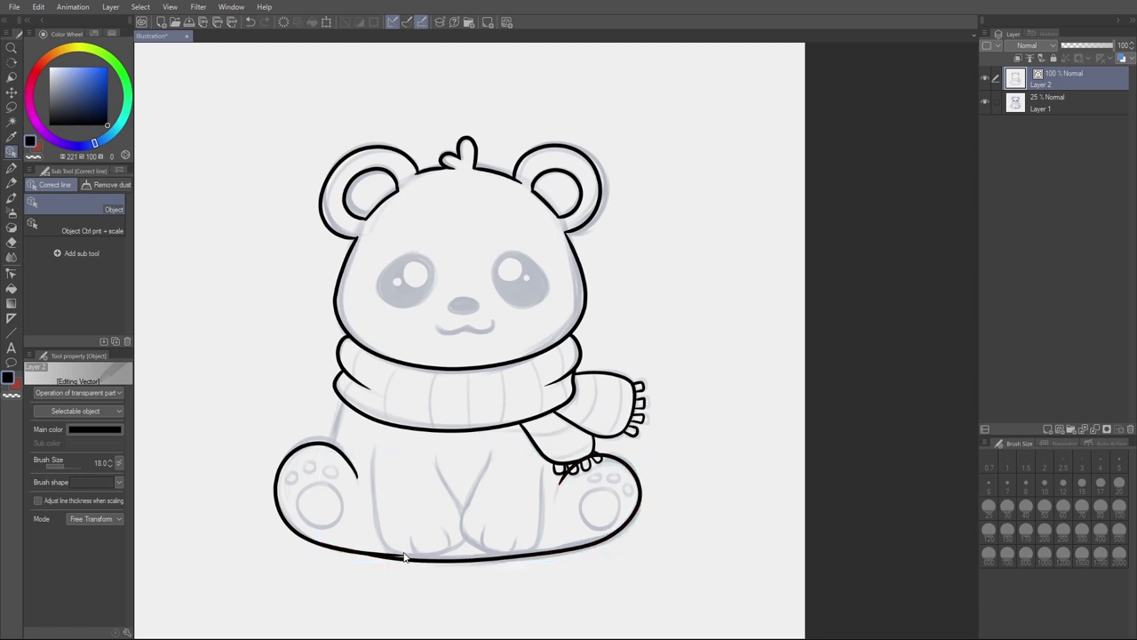
pyautogui.click(404, 558)
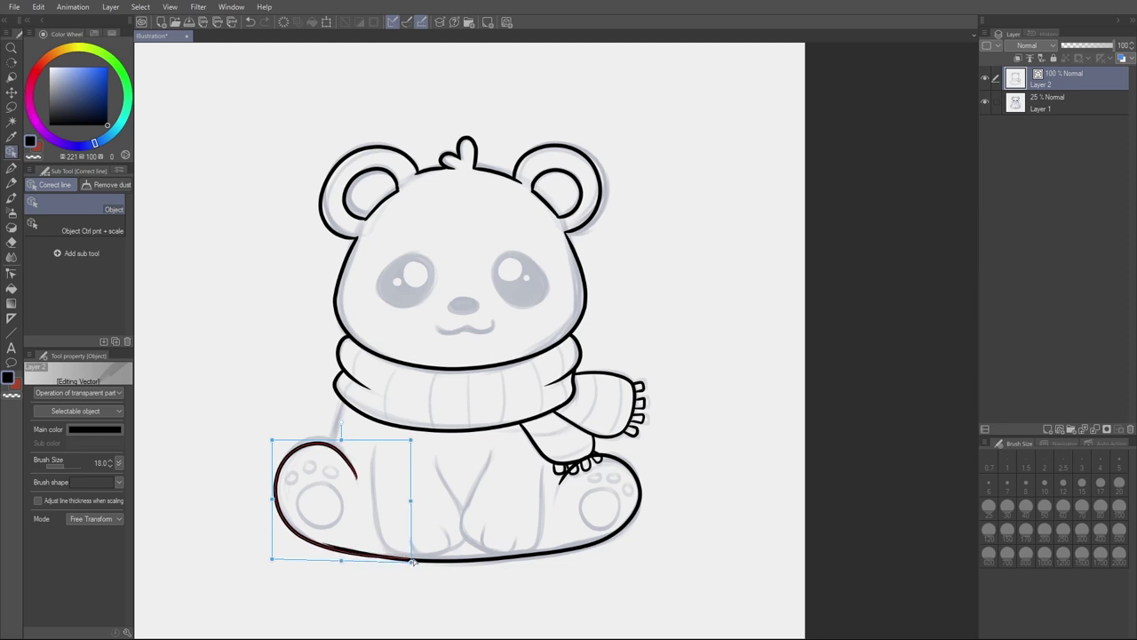
pyautogui.click(452, 583)
# Step: Ink the large round pad and small toe pads on the right foot, redoing the first strokes
pyautogui.press('p')
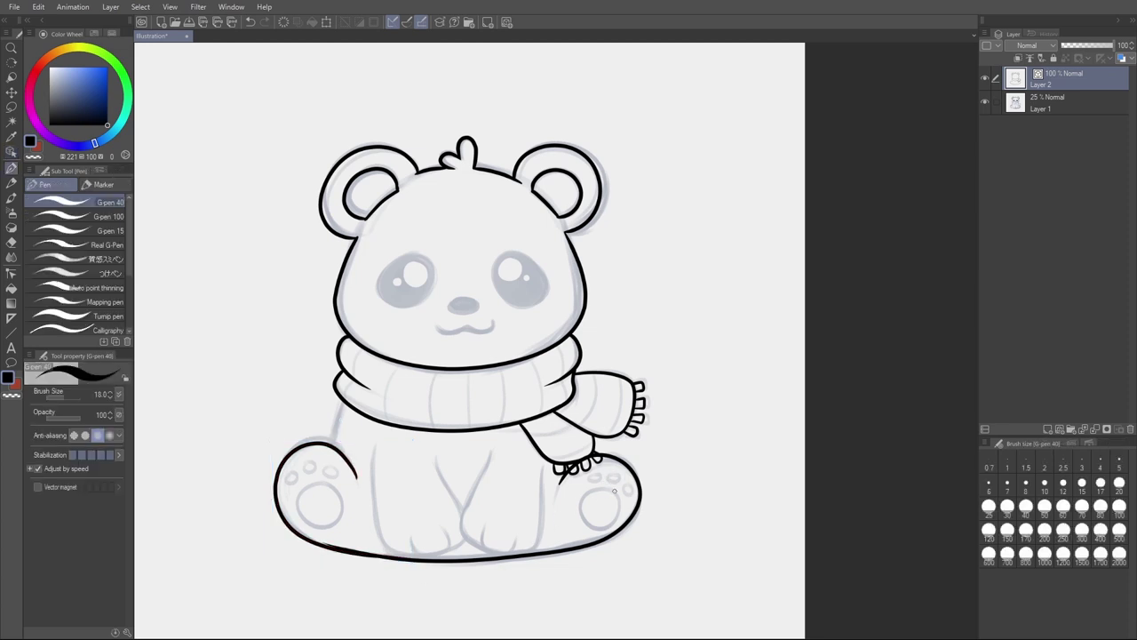
pyautogui.moveTo(609, 487)
pyautogui.mouseDown()
pyautogui.moveTo(578, 505)
pyautogui.moveTo(595, 526)
pyautogui.moveTo(616, 515)
pyautogui.moveTo(616, 494)
pyautogui.moveTo(599, 485)
pyautogui.moveTo(579, 499)
pyautogui.moveTo(583, 520)
pyautogui.moveTo(615, 495)
pyautogui.mouseUp()
pyautogui.hotkey('ctrl', 'z')
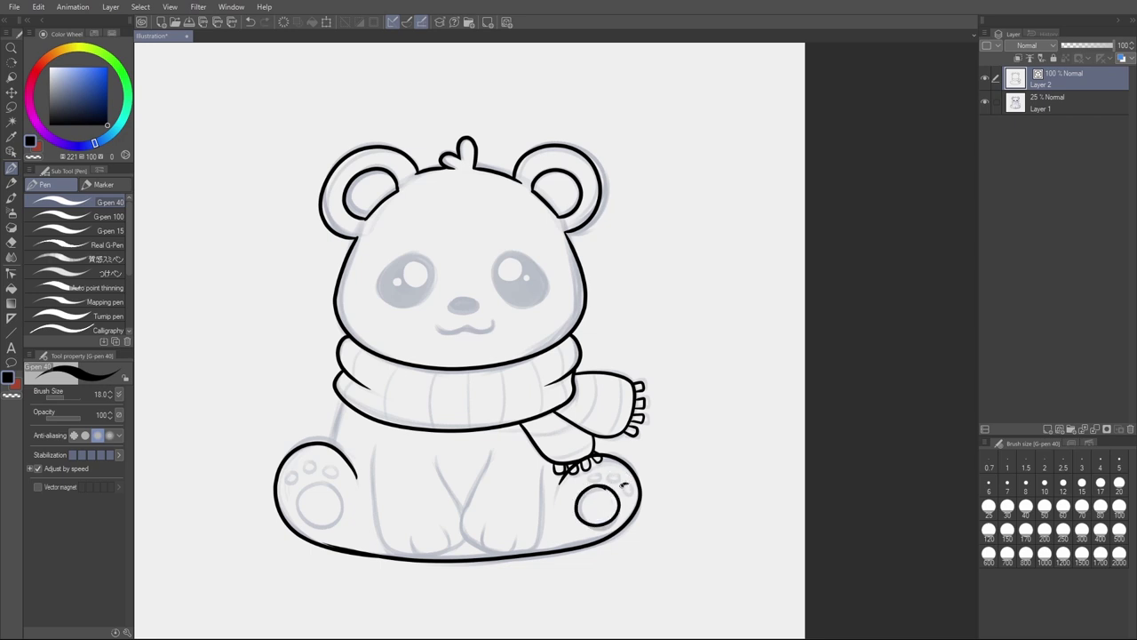
pyautogui.hotkey('ctrl', 'z')
pyautogui.hotkey('ctrl', 'z')
pyautogui.moveTo(613, 502)
pyautogui.mouseDown()
pyautogui.moveTo(599, 487)
pyautogui.moveTo(584, 517)
pyautogui.moveTo(620, 504)
pyautogui.moveTo(598, 485)
pyautogui.moveTo(627, 484)
pyautogui.moveTo(612, 472)
pyautogui.mouseUp()
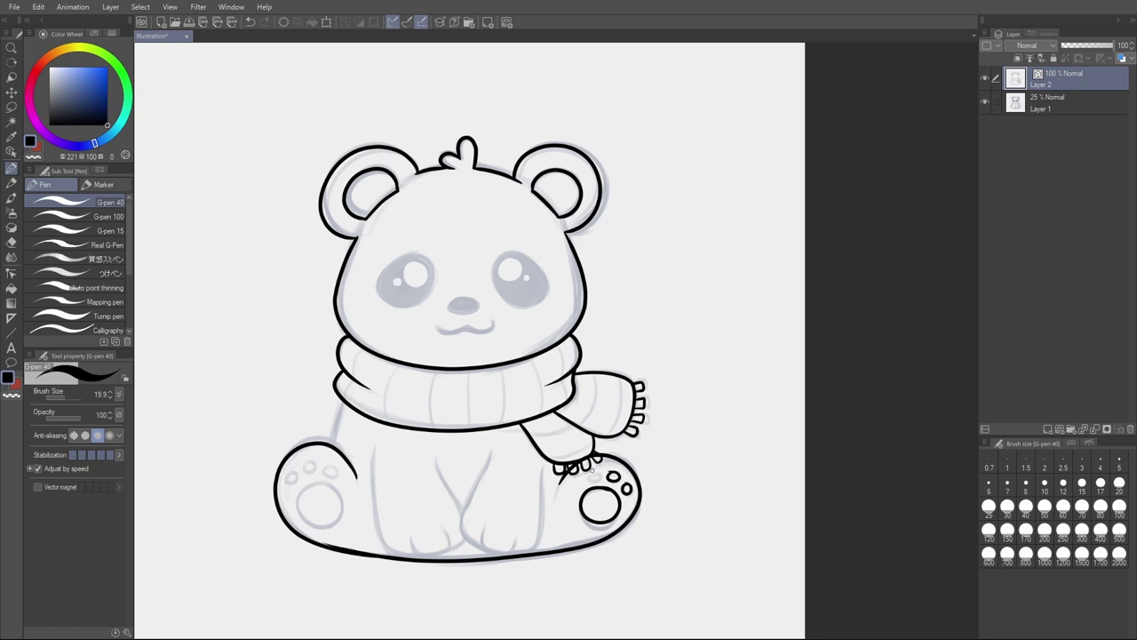
# Step: Erase the right foot's line where it overlaps the scarf fringe, using the Vector eraser
pyautogui.press('e')
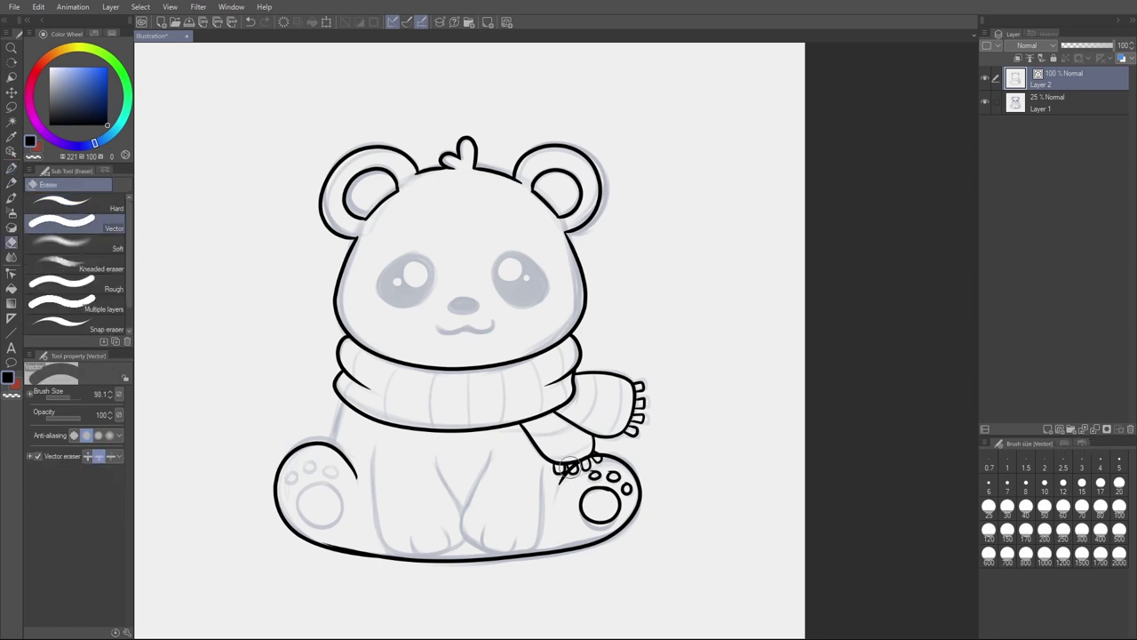
pyautogui.keyDown('ctrl'); pyautogui.keyDown('alt'); pyautogui.moveTo(572, 469); pyautogui.dragTo(560, 461); pyautogui.keyUp('alt'); pyautogui.keyUp('ctrl')
pyautogui.scroll(4, 608, 465)
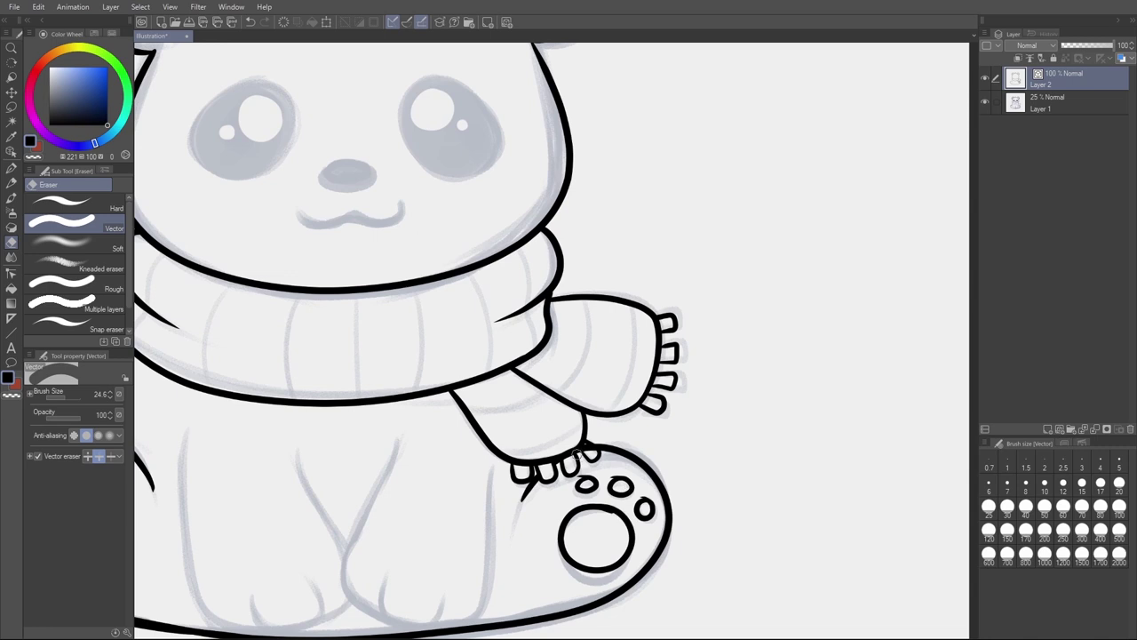
pyautogui.keyDown('ctrl'); pyautogui.keyDown('alt'); pyautogui.moveTo(577, 498); pyautogui.dragTo(574, 498); pyautogui.keyUp('alt'); pyautogui.keyUp('ctrl')
pyautogui.scroll(-2, 613, 509)
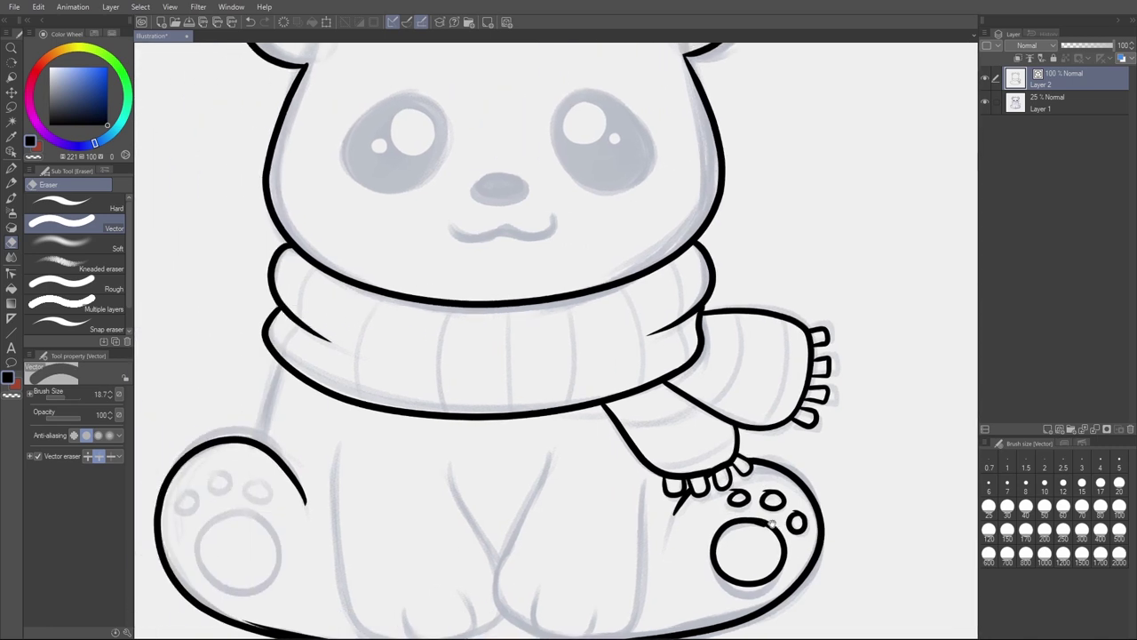
pyautogui.scroll(2, 684, 507)
# Step: Ink the large round pad and three toe pads on the left foot
pyautogui.press('p')
pyautogui.moveTo(255, 494)
pyautogui.mouseDown()
pyautogui.moveTo(216, 508)
pyautogui.moveTo(211, 555)
pyautogui.moveTo(279, 579)
pyautogui.moveTo(301, 523)
pyautogui.moveTo(252, 488)
pyautogui.moveTo(212, 516)
pyautogui.moveTo(217, 558)
pyautogui.moveTo(270, 560)
pyautogui.moveTo(293, 527)
pyautogui.moveTo(260, 476)
pyautogui.moveTo(278, 480)
pyautogui.moveTo(272, 462)
pyautogui.moveTo(200, 476)
pyautogui.mouseUp()
pyautogui.hotkey('ctrl', 'z')
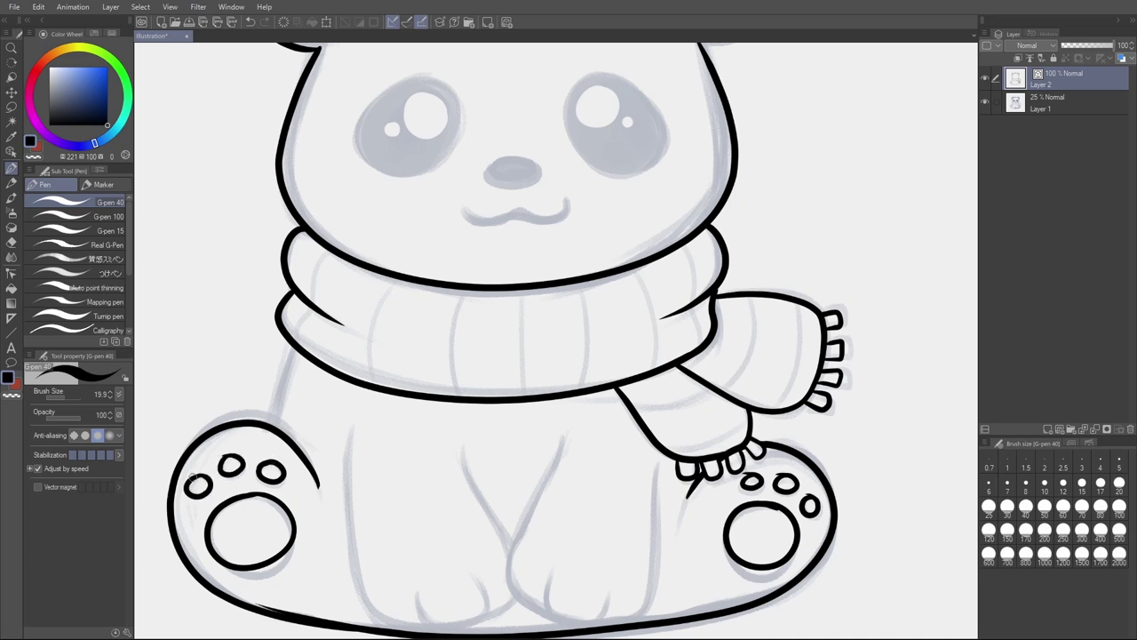
# Step: Ink the right front leg and its paw with toe lines, redoing the first stroke
pyautogui.scroll(-2, 616, 523)
pyautogui.moveTo(703, 482); pyautogui.dragTo(537, 487)
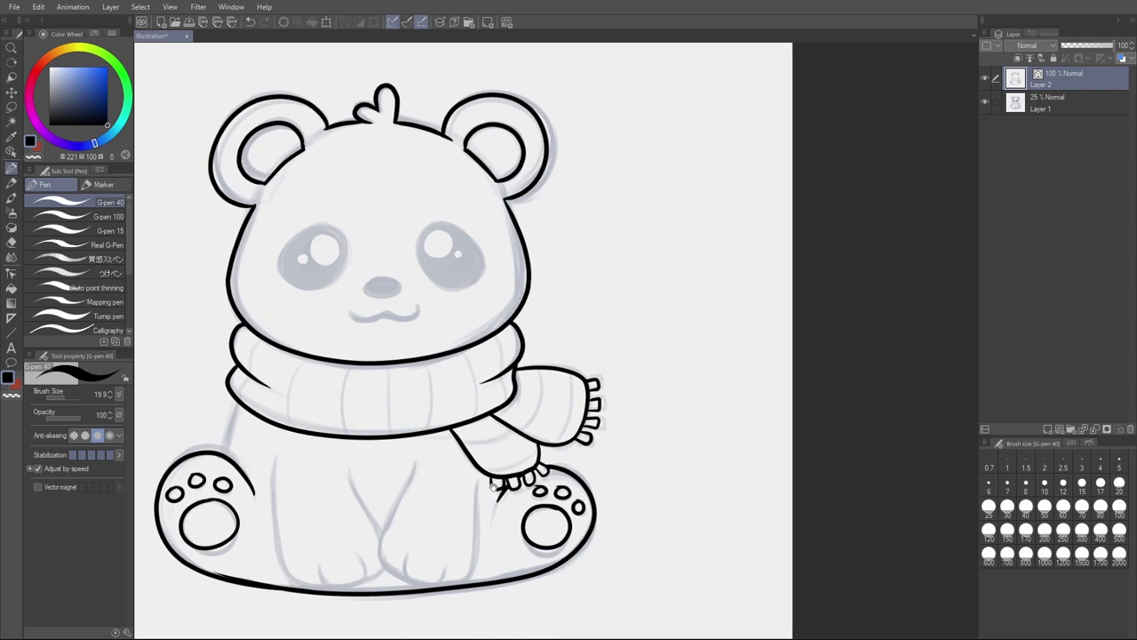
pyautogui.moveTo(415, 460)
pyautogui.mouseDown()
pyautogui.moveTo(377, 562)
pyautogui.moveTo(406, 577)
pyautogui.moveTo(405, 566)
pyautogui.moveTo(416, 584)
pyautogui.moveTo(444, 565)
pyautogui.moveTo(473, 586)
pyautogui.moveTo(477, 479)
pyautogui.mouseUp()
pyautogui.hotkey('ctrl', 'z')
pyautogui.moveTo(443, 587)
pyautogui.mouseDown()
pyautogui.moveTo(469, 587)
pyautogui.moveTo(476, 480)
pyautogui.moveTo(453, 583)
pyautogui.moveTo(476, 564)
pyautogui.mouseUp()
pyautogui.press('e')
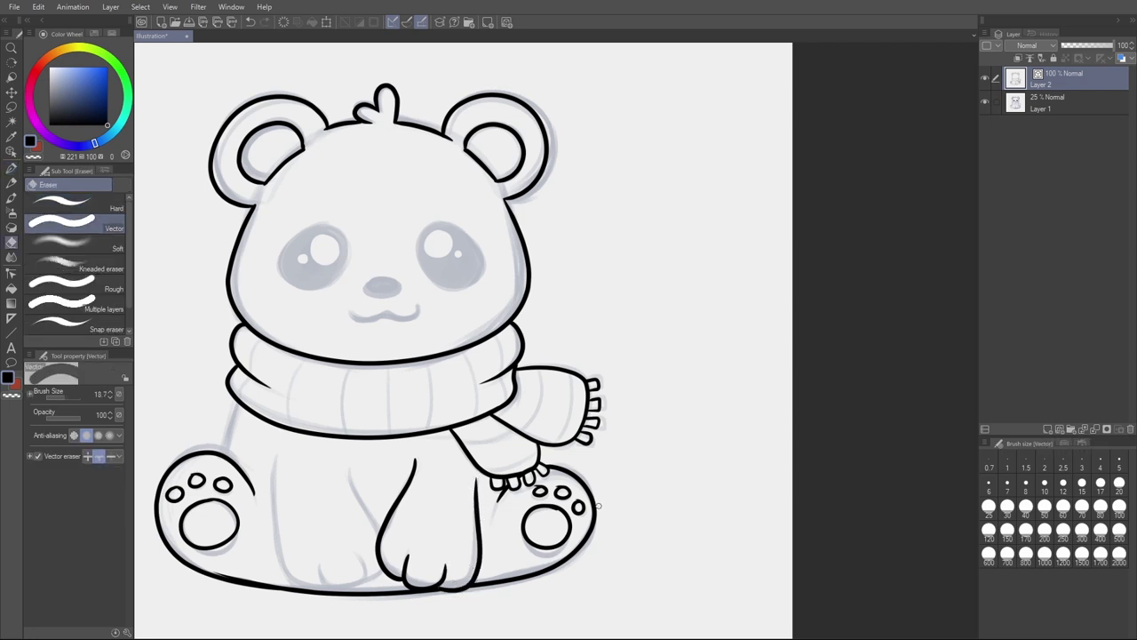
# Step: Ink the left front leg and its paw with toe lines, cleaning up overlapping lines with the Vector eraser
pyautogui.press('p')
pyautogui.moveTo(350, 470)
pyautogui.mouseDown()
pyautogui.moveTo(382, 547)
pyautogui.moveTo(374, 579)
pyautogui.moveTo(359, 558)
pyautogui.moveTo(366, 571)
pyautogui.moveTo(350, 590)
pyautogui.moveTo(320, 567)
pyautogui.moveTo(292, 579)
pyautogui.moveTo(275, 455)
pyautogui.mouseUp()
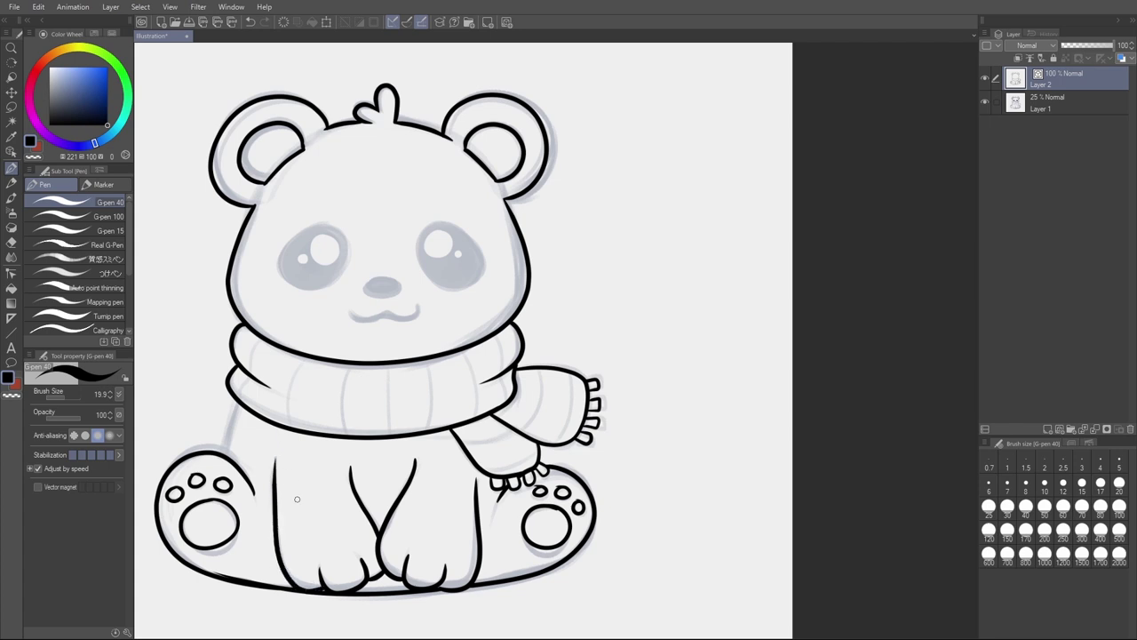
pyautogui.press('e')
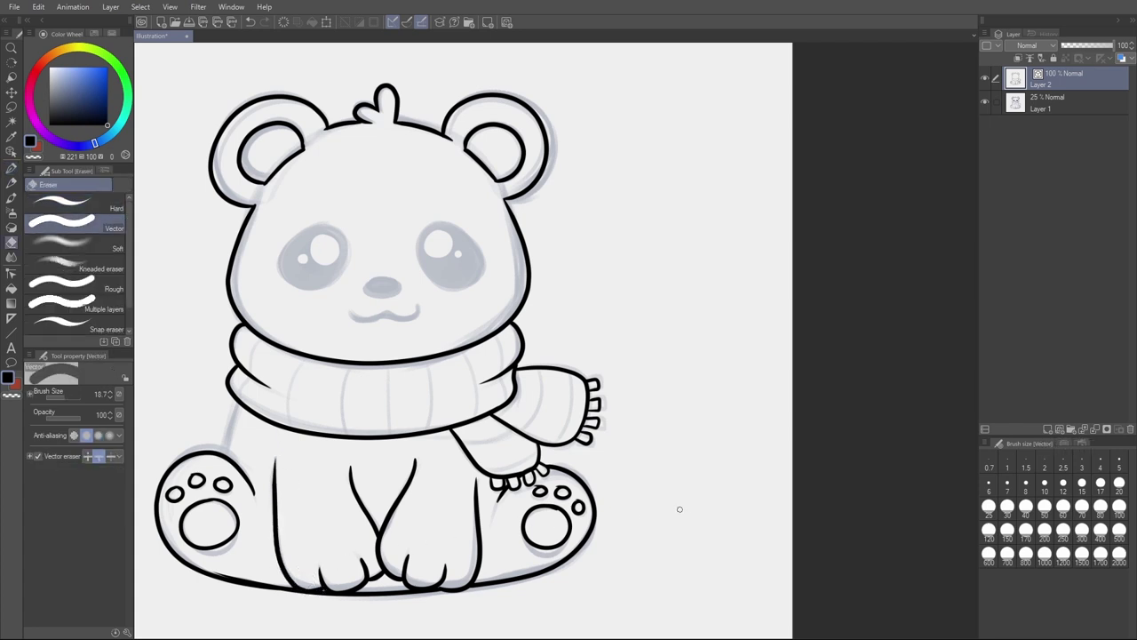
pyautogui.moveTo(572, 533); pyautogui.dragTo(563, 550)
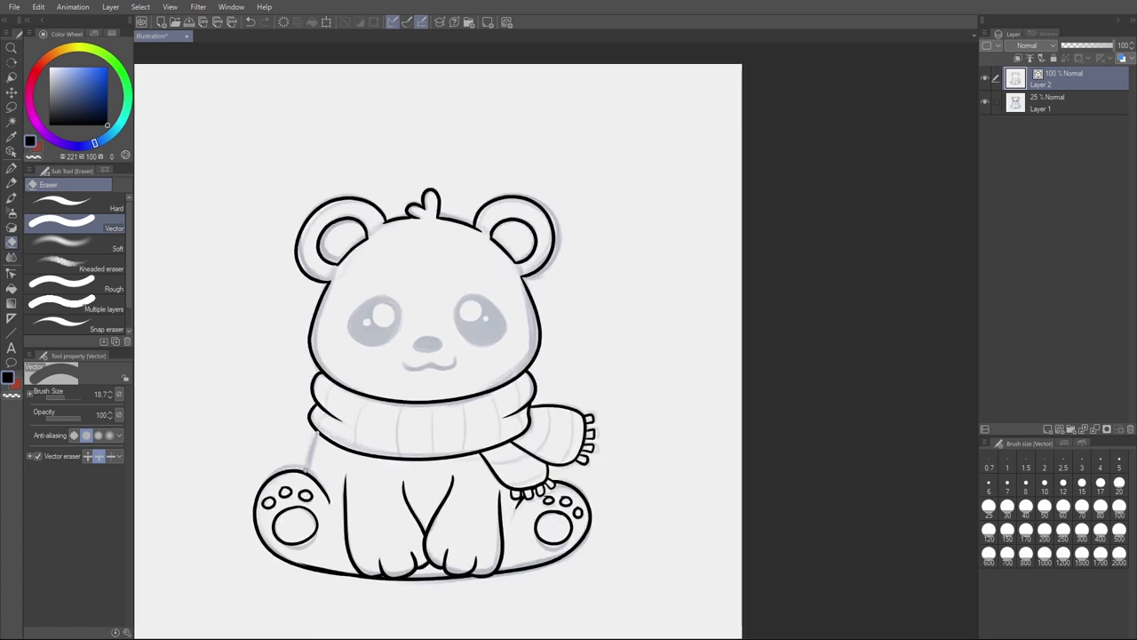
# Step: Ink the left side of the body between the scarf and the left foot
pyautogui.press('p')
pyautogui.moveTo(318, 431); pyautogui.dragTo(308, 478)
pyautogui.moveTo(649, 369); pyautogui.dragTo(635, 361)
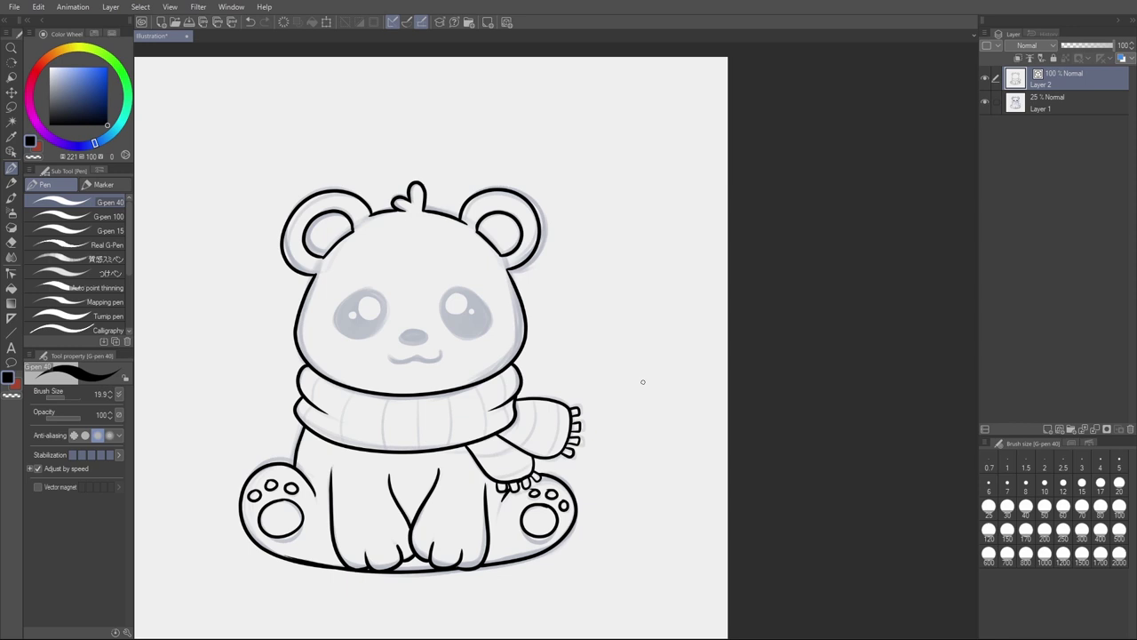
pyautogui.moveTo(705, 386)
pyautogui.mouseDown()
pyautogui.moveTo(675, 355)
pyautogui.moveTo(696, 369)
pyautogui.mouseUp()
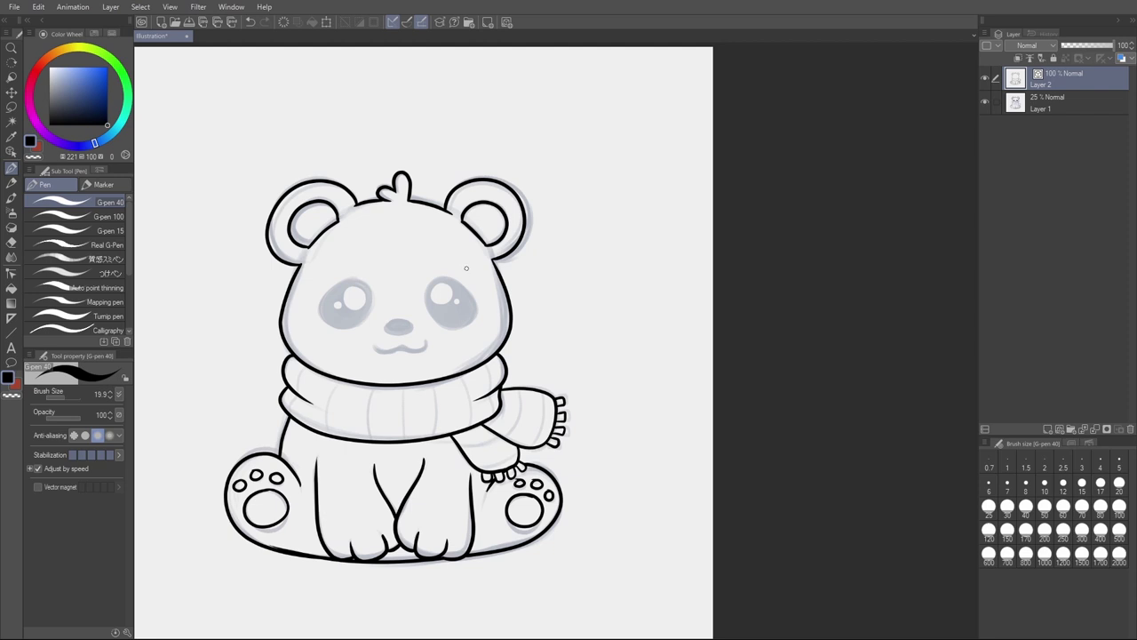
# Step: Add a new vector layer and ink the oval outlines of both eye patches on it
pyautogui.press('shift')
pyautogui.hotkey('ctrl', 'shift', 'n')
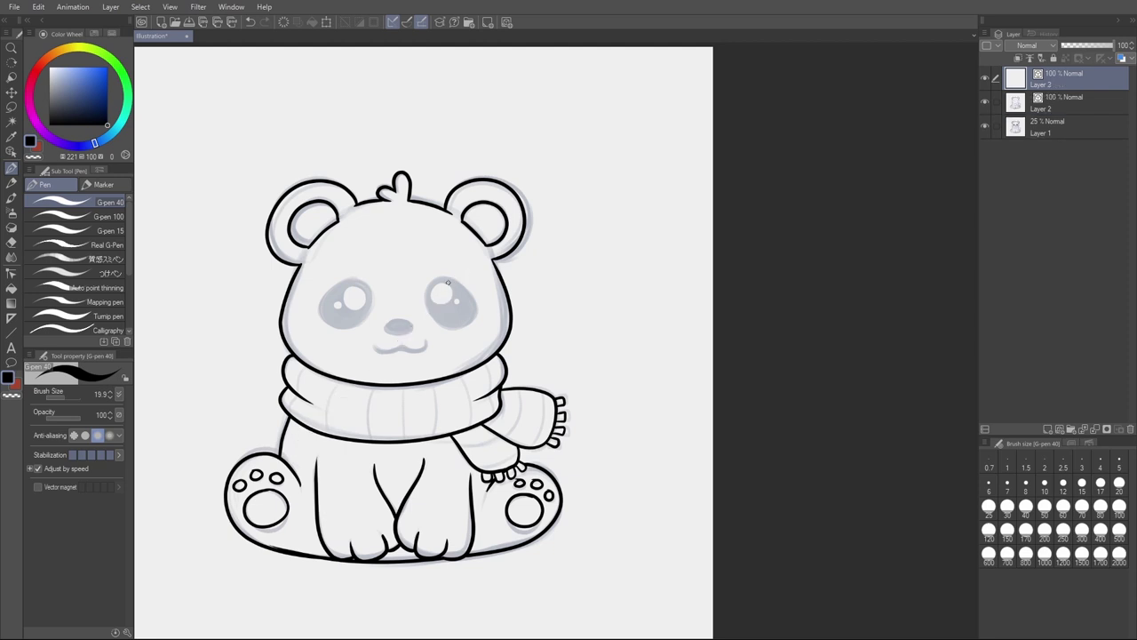
pyautogui.moveTo(448, 280)
pyautogui.mouseDown()
pyautogui.moveTo(426, 321)
pyautogui.moveTo(458, 329)
pyautogui.moveTo(473, 301)
pyautogui.moveTo(439, 277)
pyautogui.mouseUp()
pyautogui.moveTo(366, 283)
pyautogui.mouseDown()
pyautogui.moveTo(342, 281)
pyautogui.moveTo(321, 329)
pyautogui.moveTo(374, 307)
pyautogui.moveTo(355, 281)
pyautogui.mouseUp()
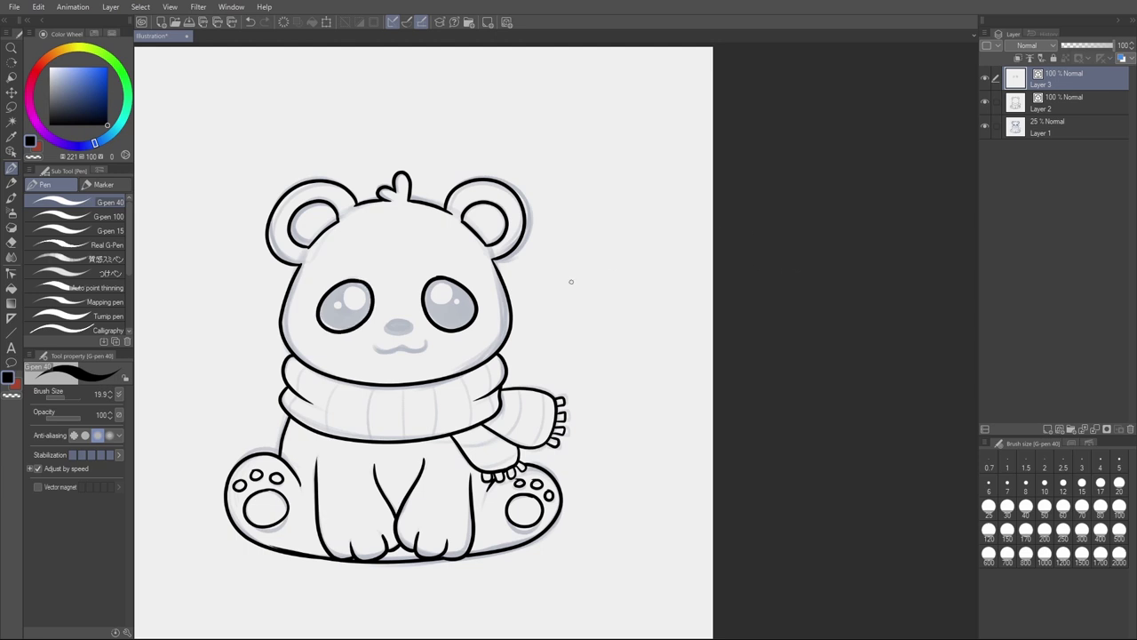
# Step: On another new vector layer, ink the nose and the curved mouth and fill the nose solid black
pyautogui.hotkey('ctrl', 'shift', 'n')
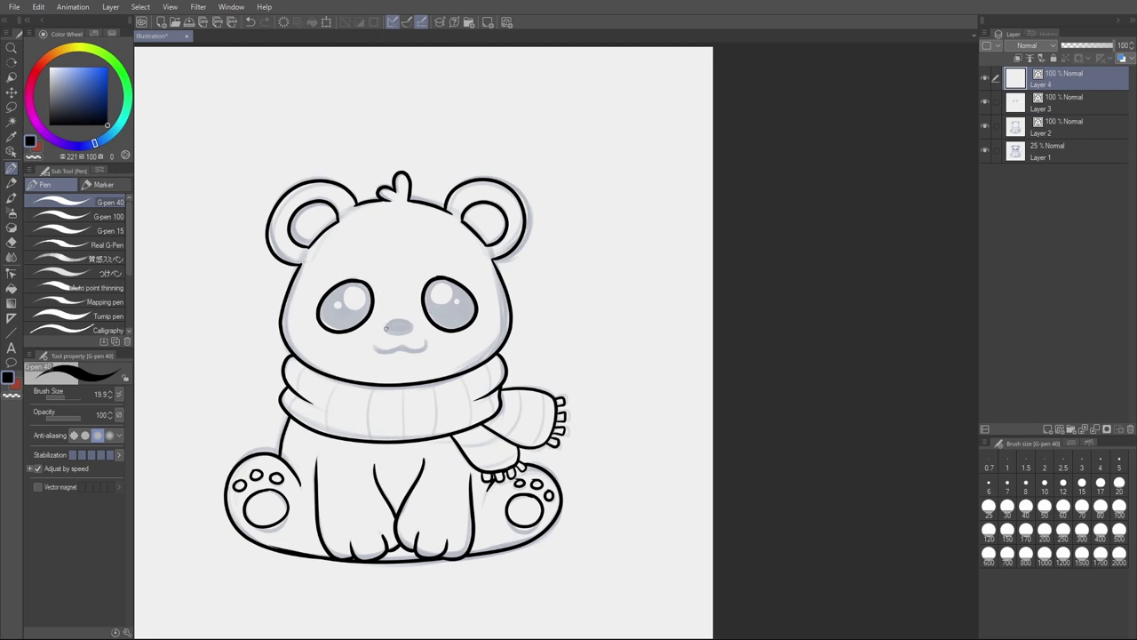
pyautogui.moveTo(403, 321)
pyautogui.mouseDown()
pyautogui.moveTo(391, 325)
pyautogui.moveTo(404, 332)
pyautogui.moveTo(412, 318)
pyautogui.moveTo(382, 352)
pyautogui.moveTo(428, 343)
pyautogui.mouseUp()
pyautogui.press('o')
pyautogui.click(428, 345)
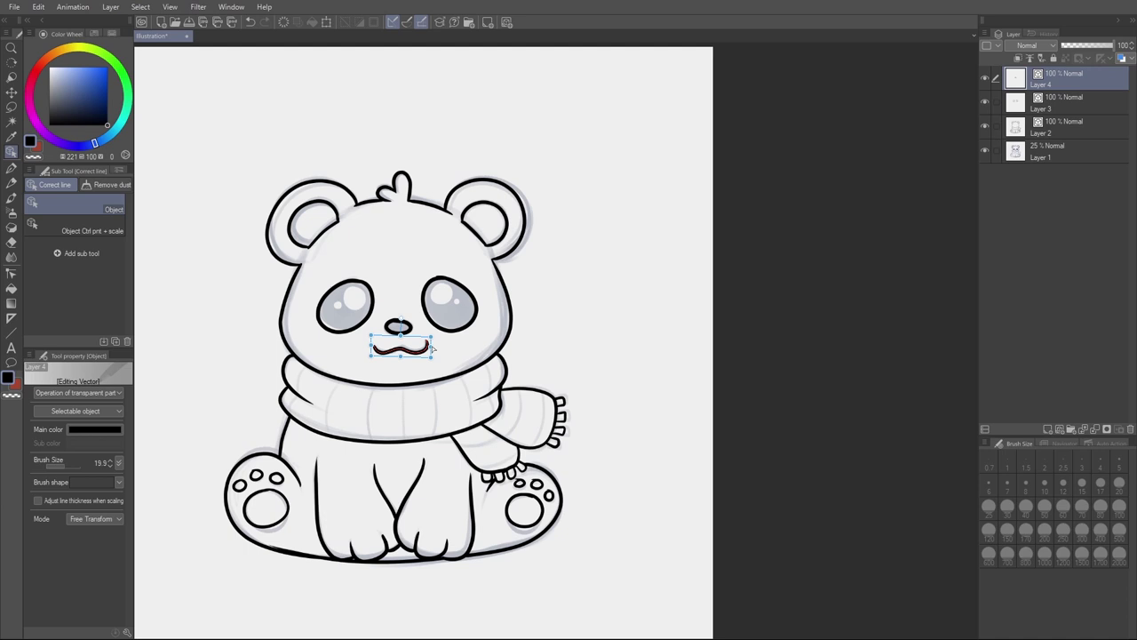
pyautogui.press('p')
pyautogui.moveTo(400, 331); pyautogui.dragTo(403, 321)
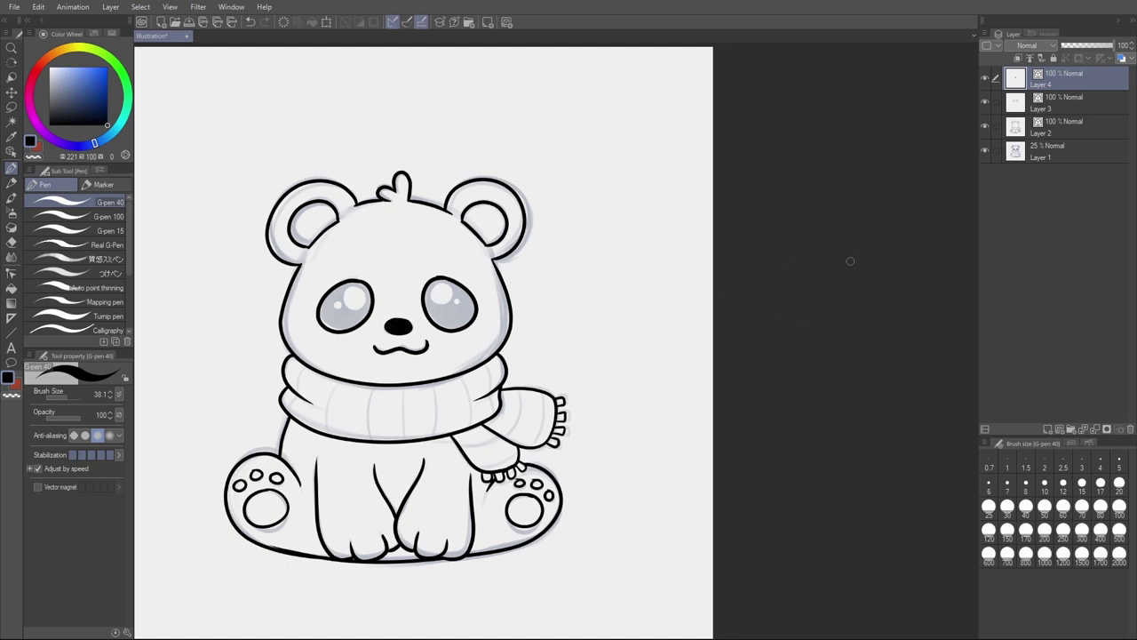
# Step: On Layer 3, stretch both eye outlines slightly outward as vector objects
pyautogui.click(1081, 107)
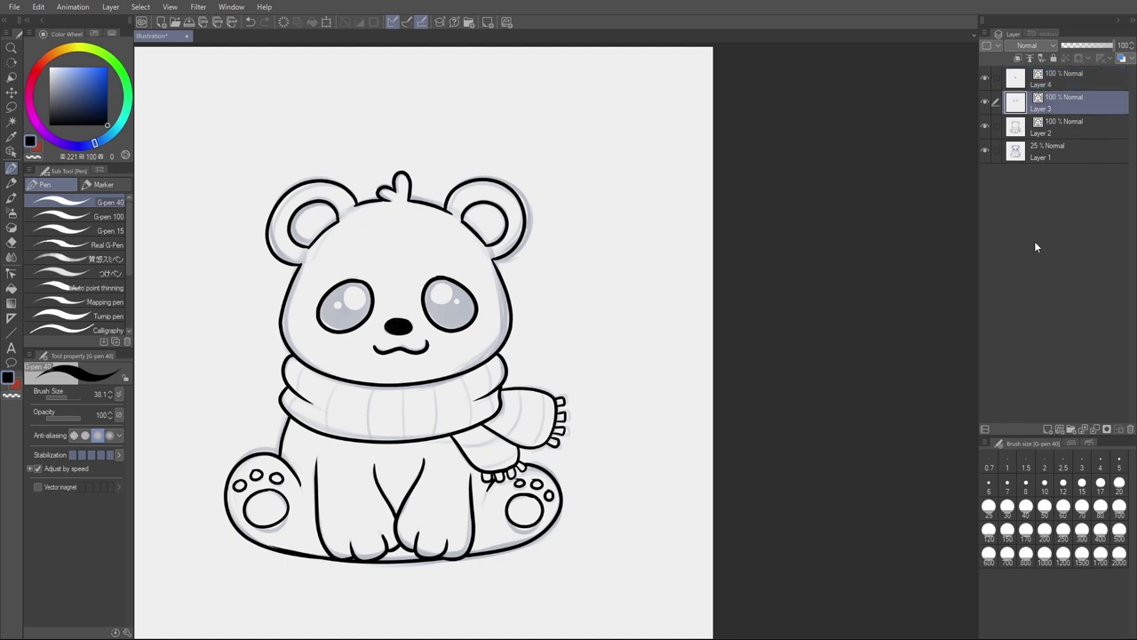
pyautogui.press('o')
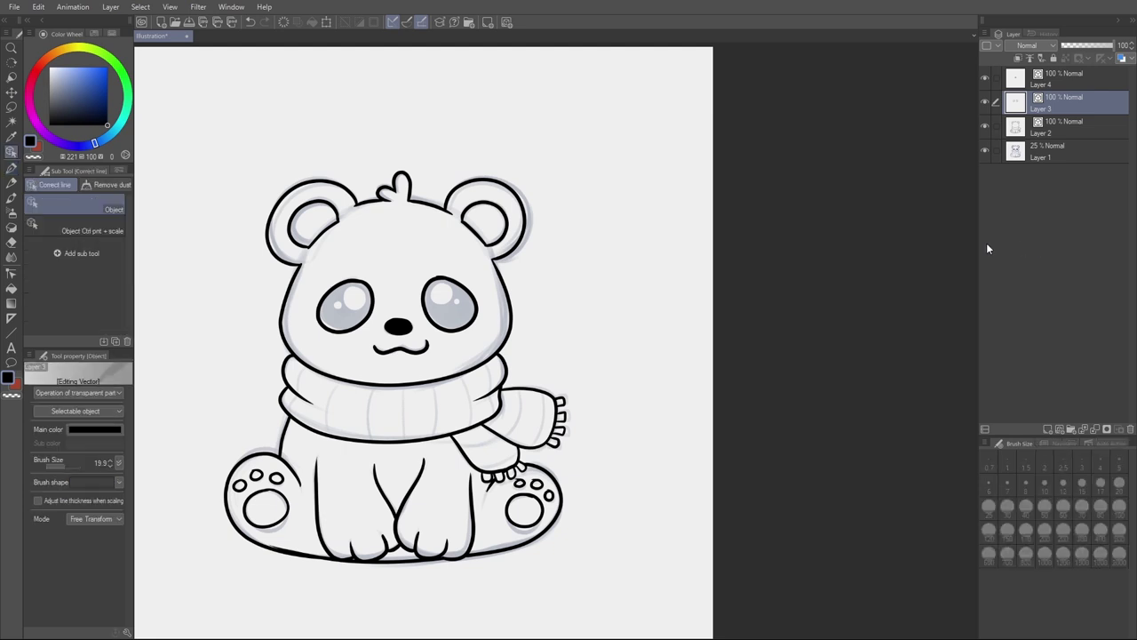
pyautogui.click(345, 334)
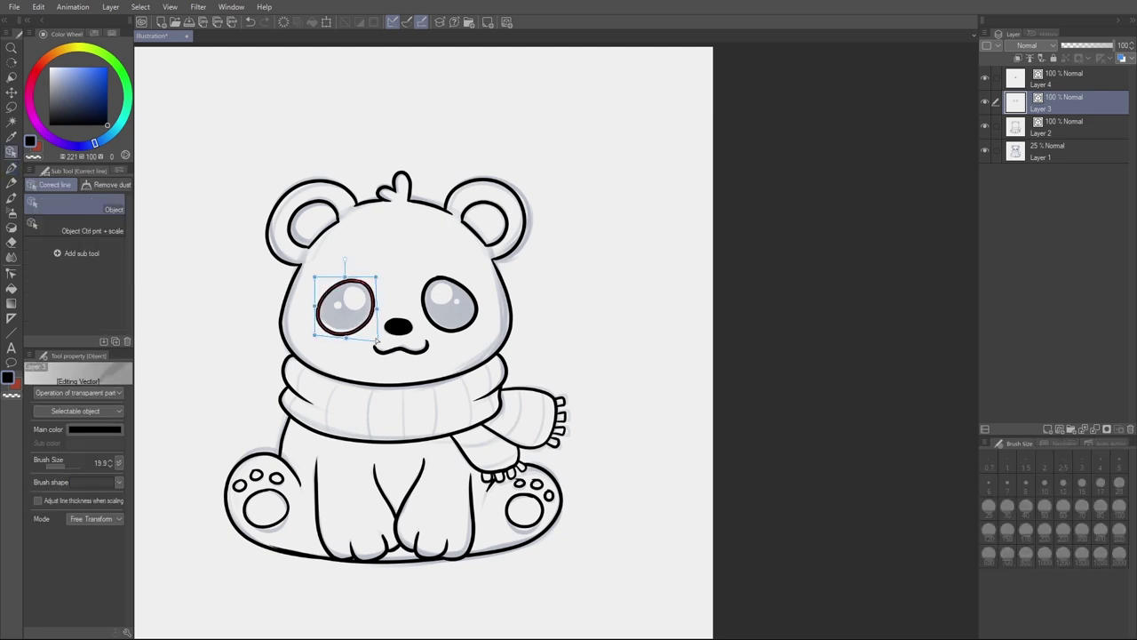
pyautogui.moveTo(315, 307); pyautogui.dragTo(309, 308)
pyautogui.click(366, 375)
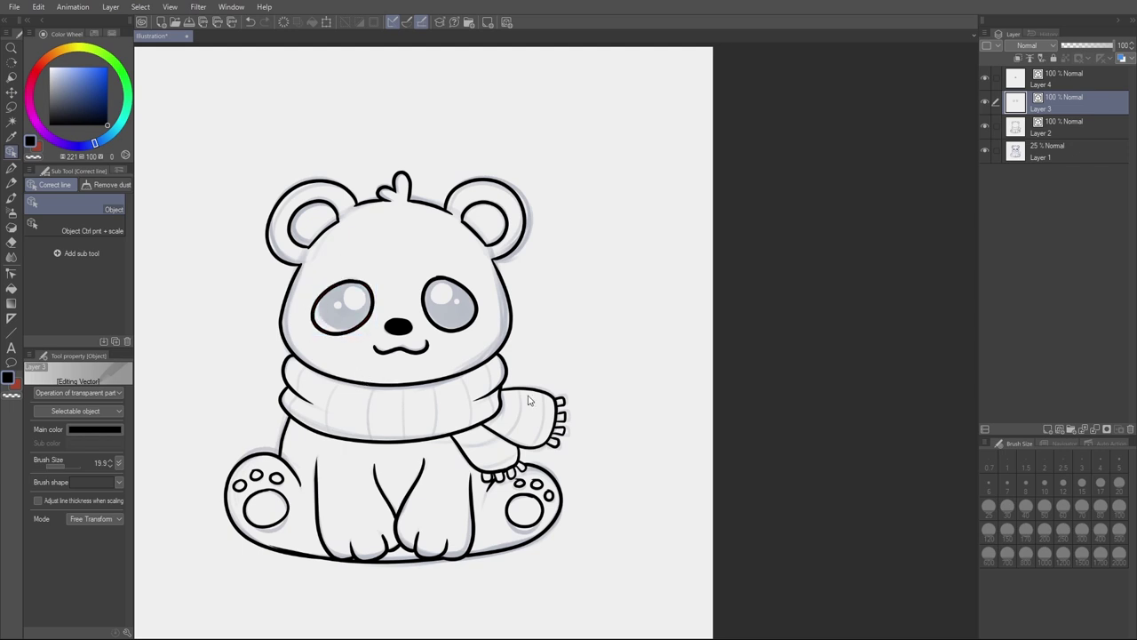
pyautogui.click(469, 326)
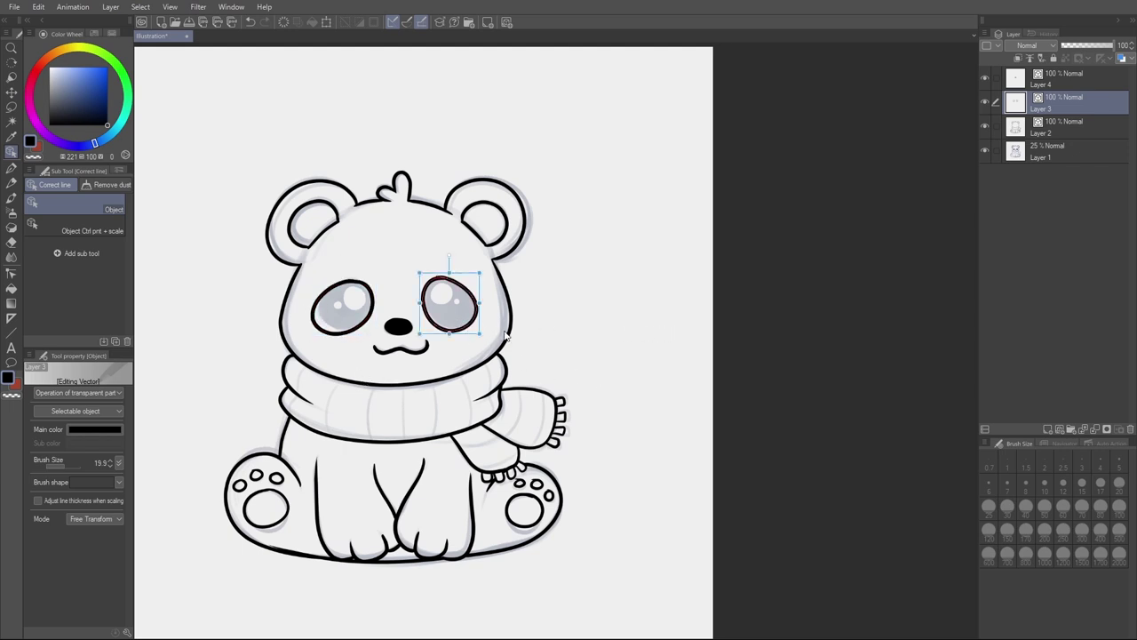
pyautogui.moveTo(480, 334); pyautogui.dragTo(482, 335)
pyautogui.click(718, 402)
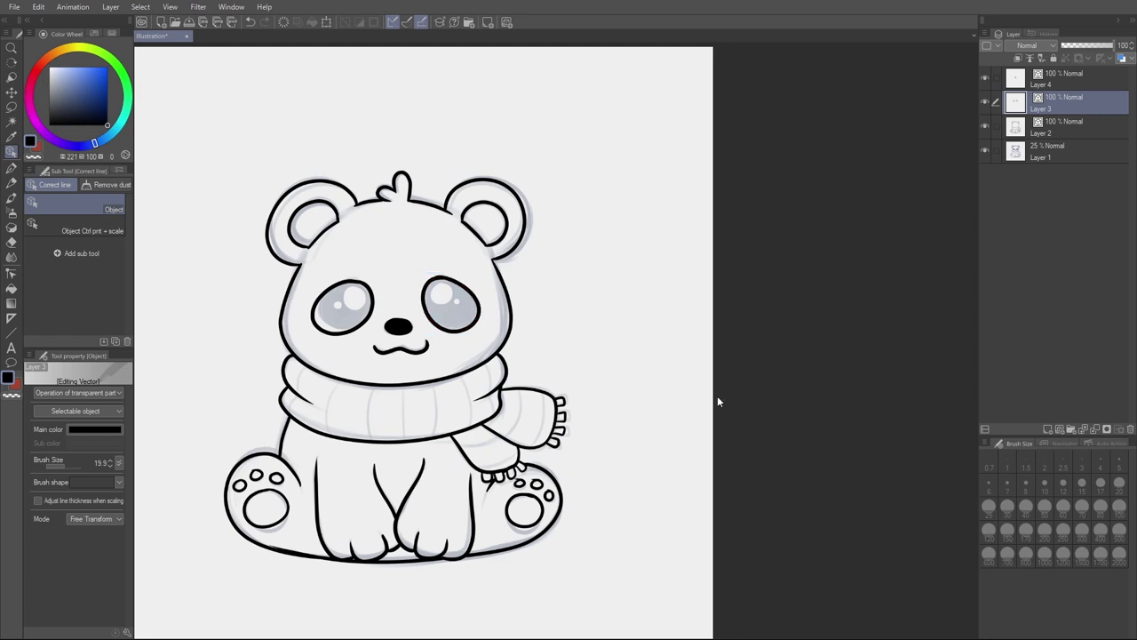
# Step: Fine-tune the shape and position of the left eye outline as a vector object
pyautogui.click(373, 296)
pyautogui.click(716, 332)
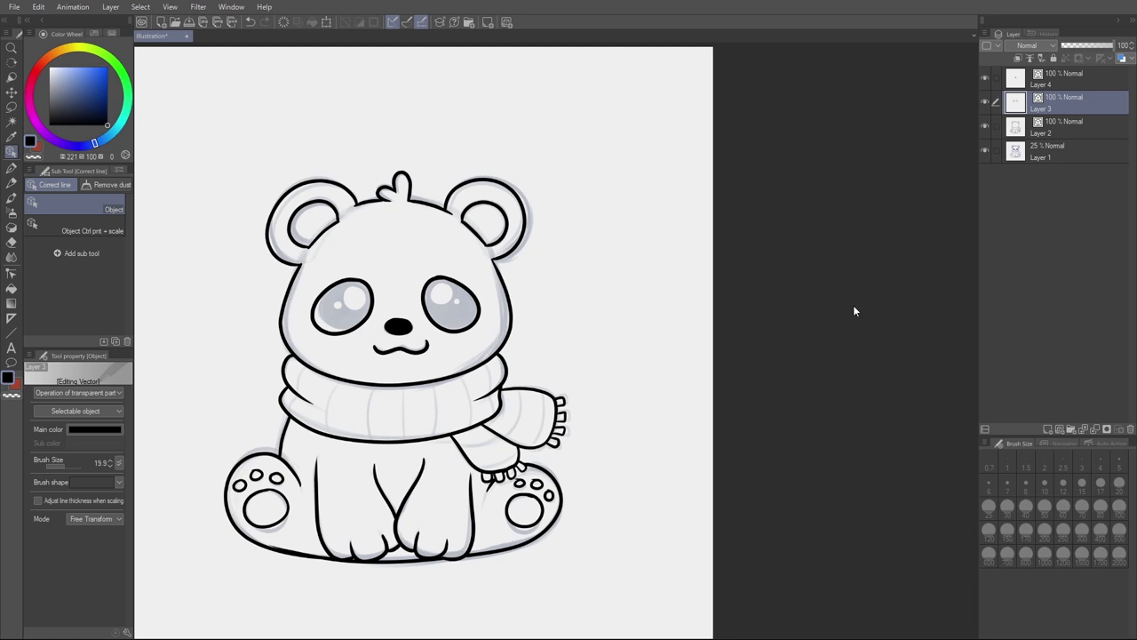
pyautogui.click(328, 336)
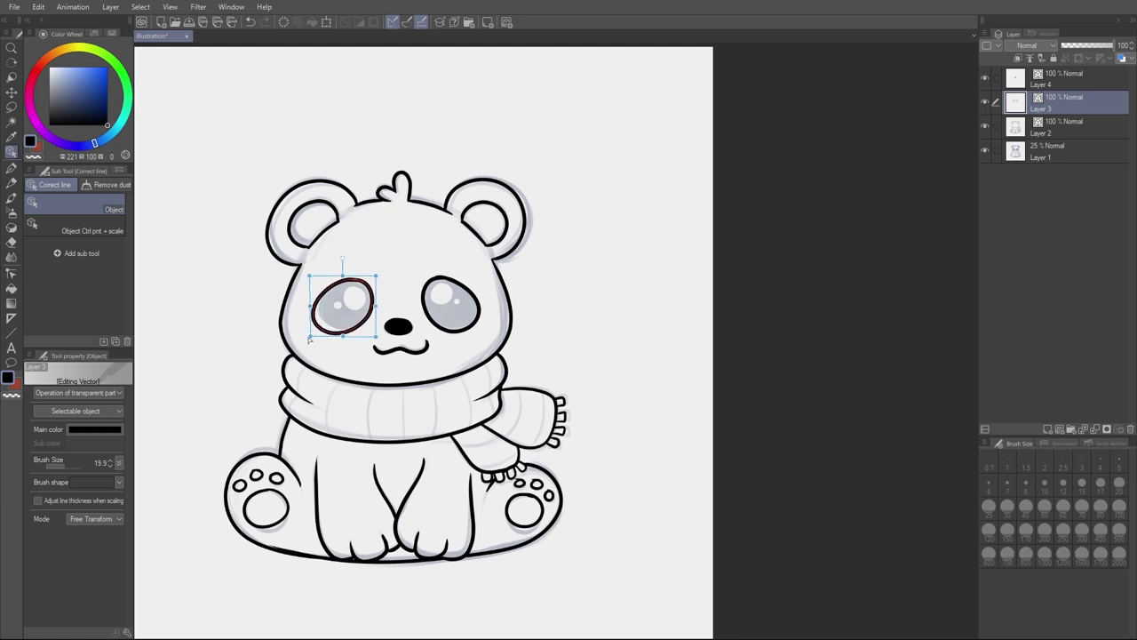
pyautogui.click(805, 459)
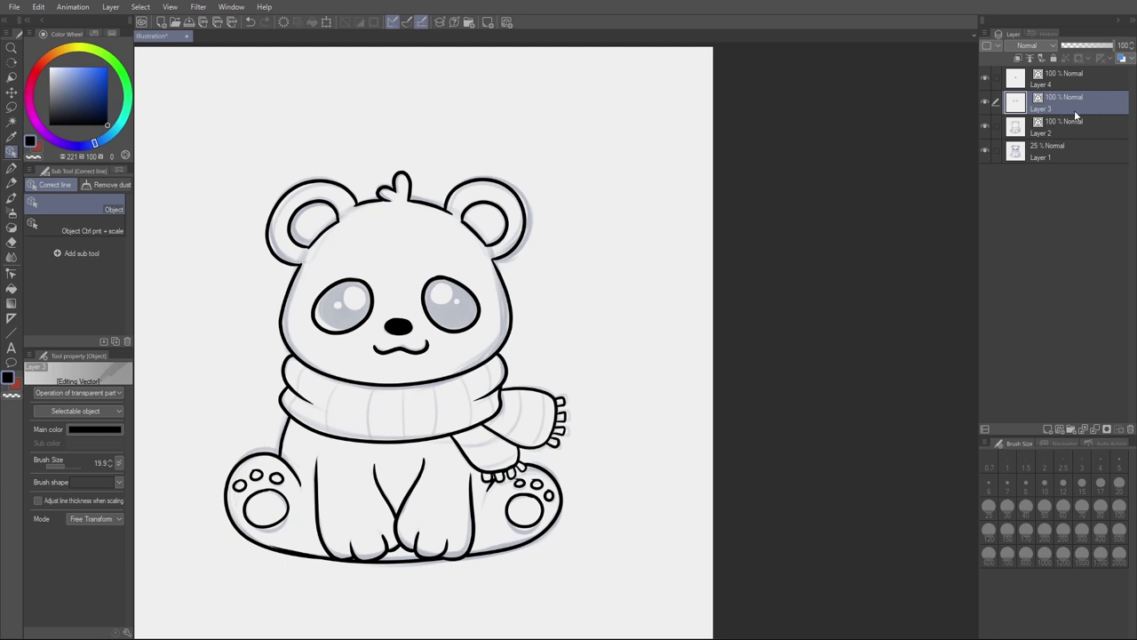
# Step: Fill both eye patches solid black on Layer 3 with a larger G-pen brush
pyautogui.press('p')
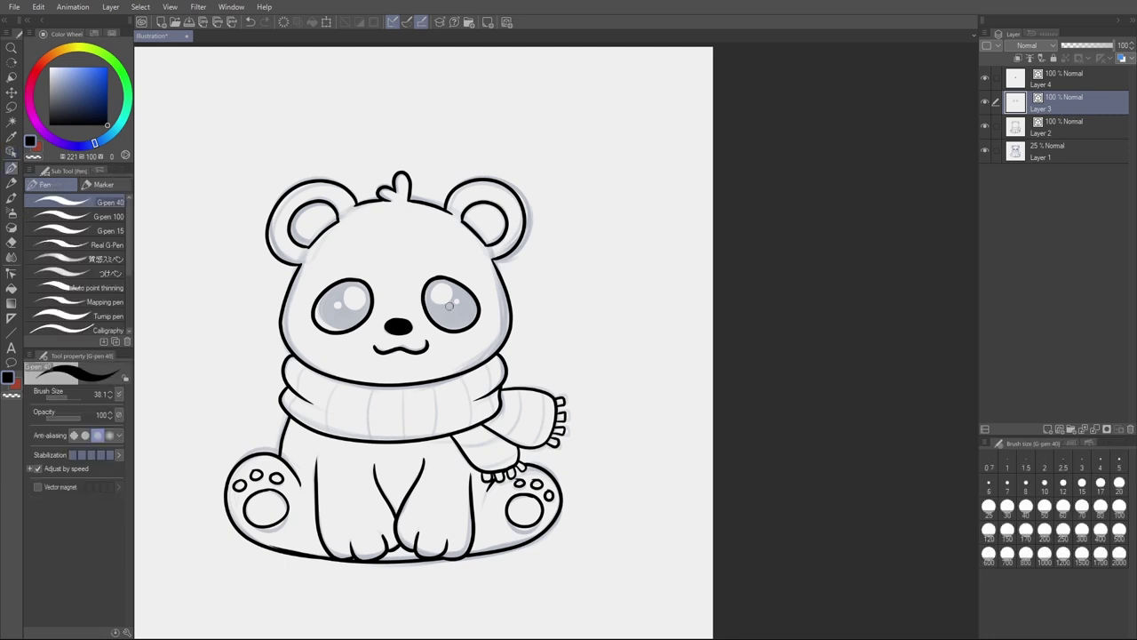
pyautogui.moveTo(437, 289)
pyautogui.mouseDown()
pyautogui.moveTo(443, 316)
pyautogui.moveTo(469, 313)
pyautogui.moveTo(441, 286)
pyautogui.moveTo(455, 309)
pyautogui.mouseUp()
pyautogui.moveTo(355, 288)
pyautogui.mouseDown()
pyautogui.moveTo(322, 320)
pyautogui.moveTo(342, 323)
pyautogui.moveTo(354, 293)
pyautogui.moveTo(343, 302)
pyautogui.moveTo(359, 311)
pyautogui.mouseUp()
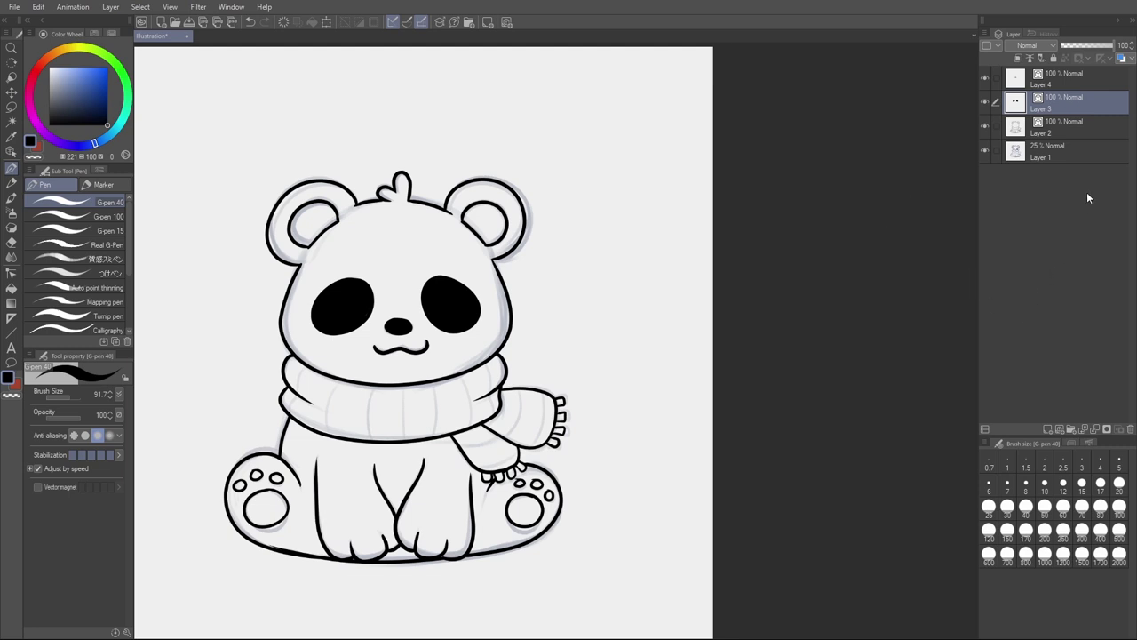
# Step: Hide the sketch on Layer 1 and group the three line art layers in a new folder
pyautogui.click(986, 152)
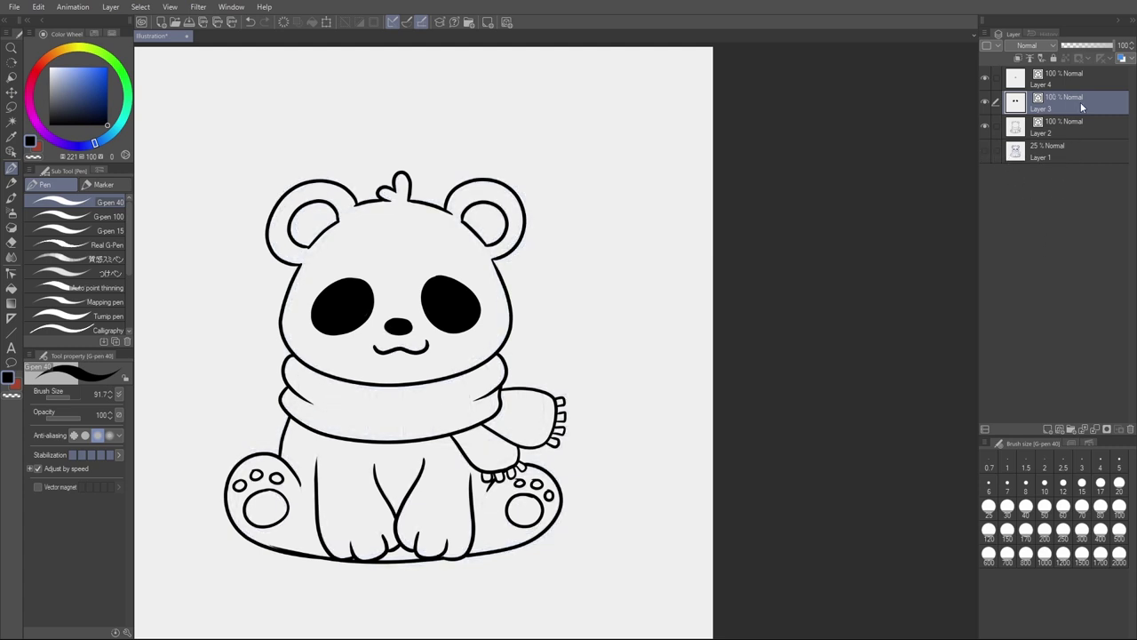
pyautogui.click(1091, 82)
pyautogui.hotkey('ctrl', 'g')
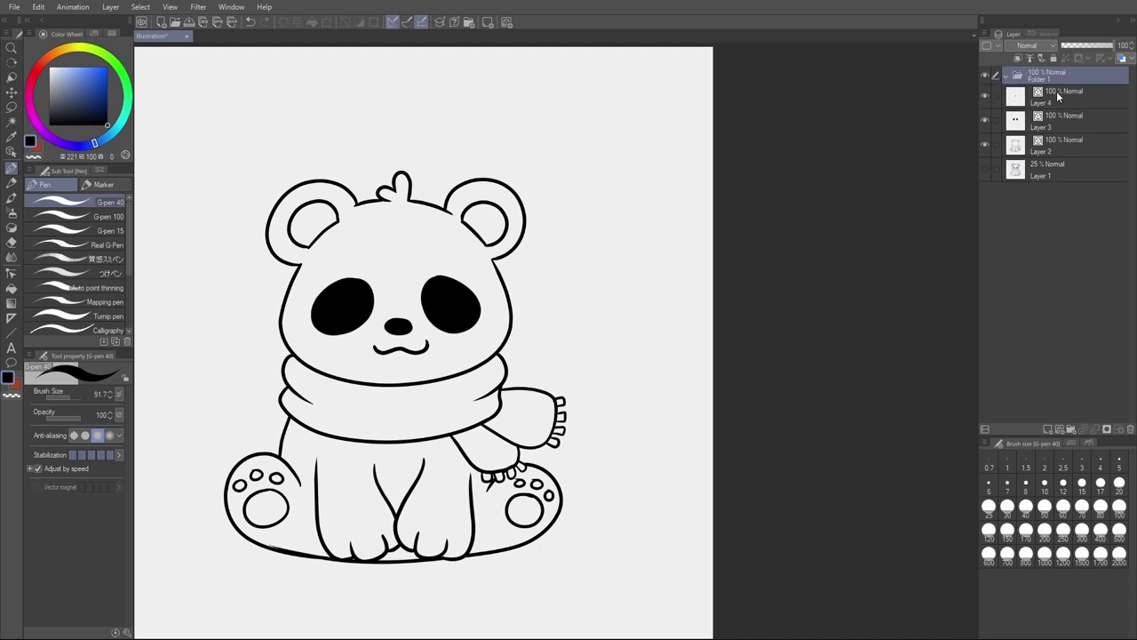
pyautogui.click(1093, 105)
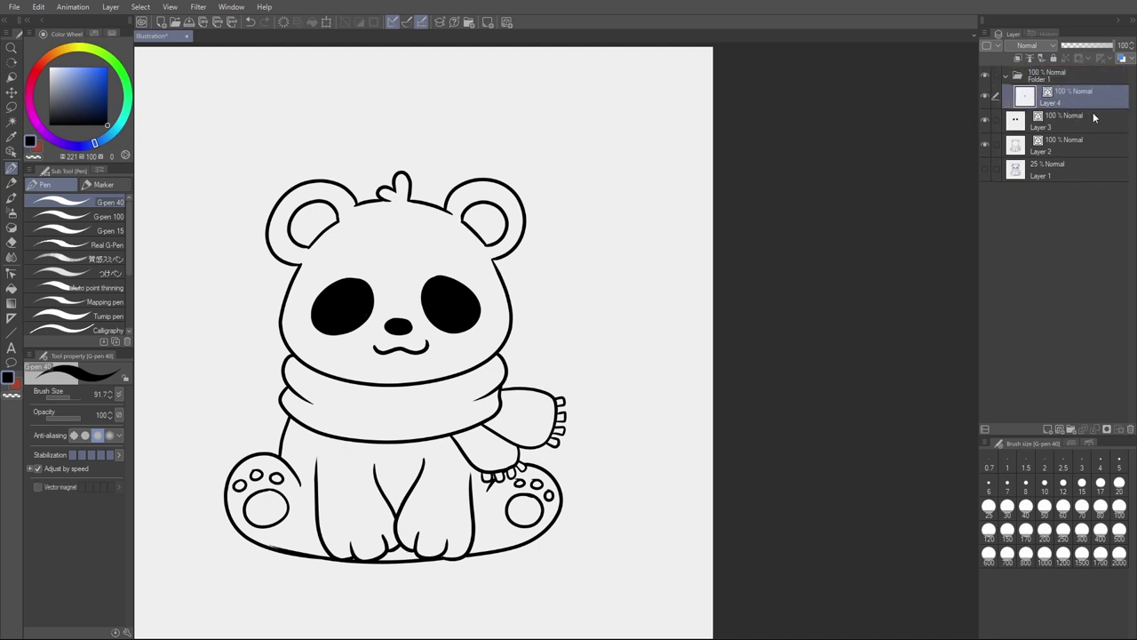
pyautogui.moveTo(1075, 124)
pyautogui.mouseDown()
pyautogui.moveTo(1080, 116)
pyautogui.moveTo(1079, 137)
pyautogui.moveTo(1093, 135)
pyautogui.mouseUp()
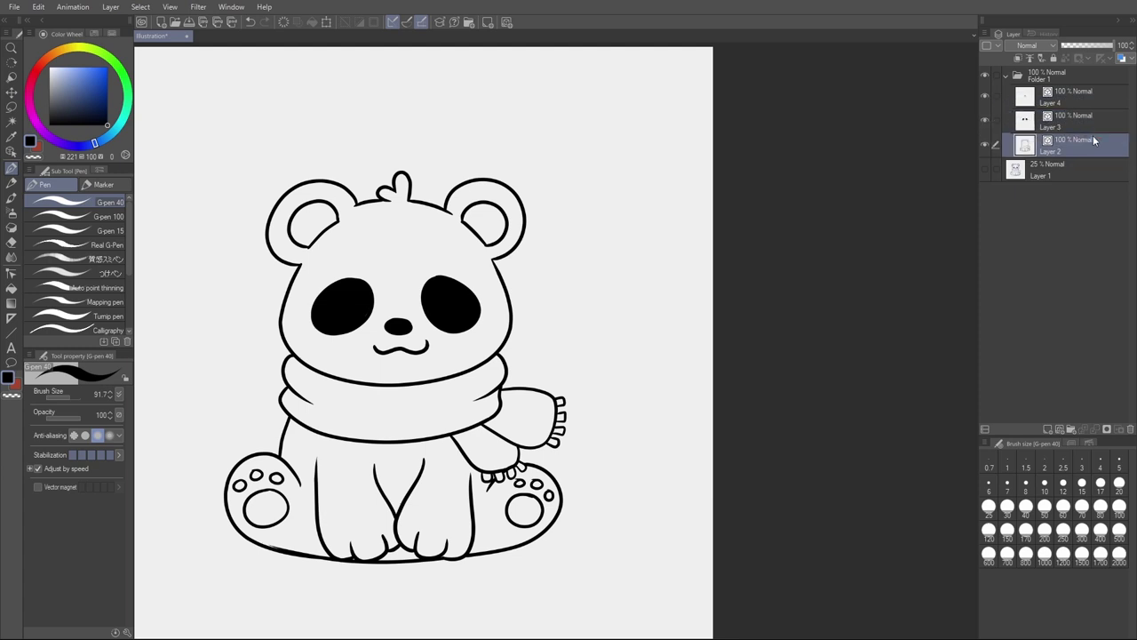
# Step: Set the line art folder as the reference layer and add a second folder directly above Layer 1
pyautogui.click(1073, 75)
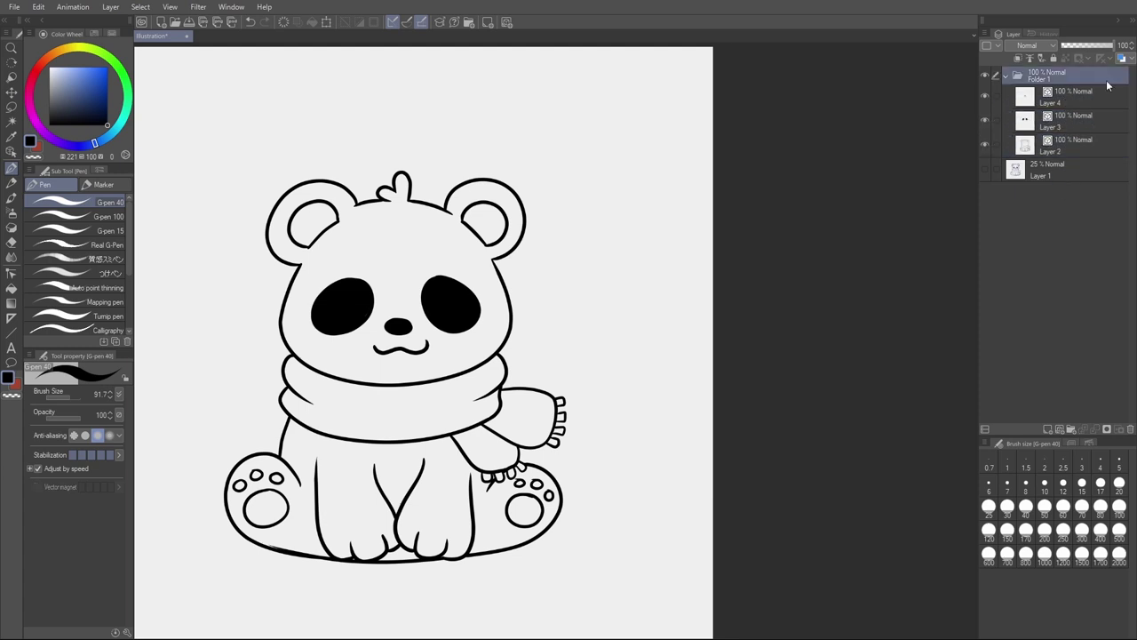
pyautogui.click(1031, 59)
pyautogui.click(1032, 178)
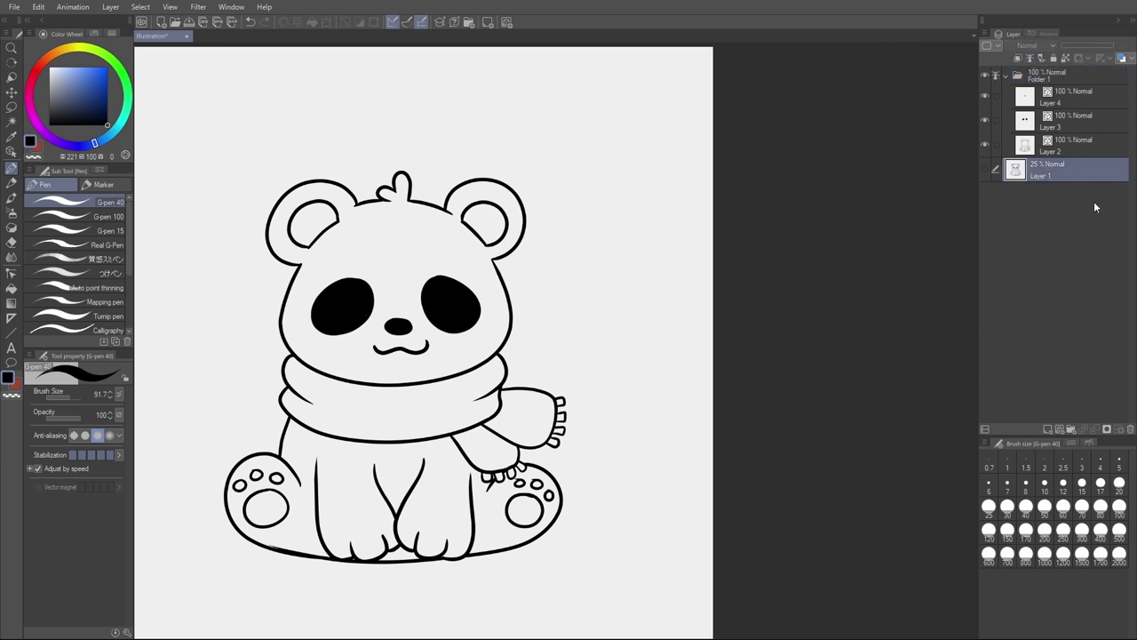
pyautogui.moveTo(708, 401); pyautogui.dragTo(823, 356)
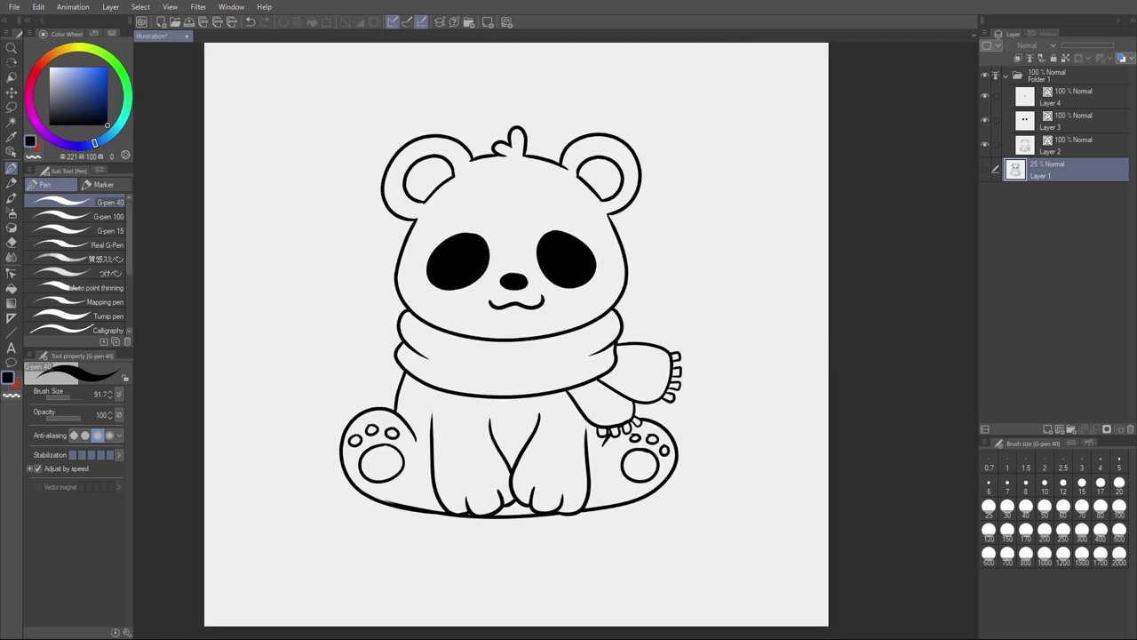
pyautogui.hotkey('ctrl', 'g')
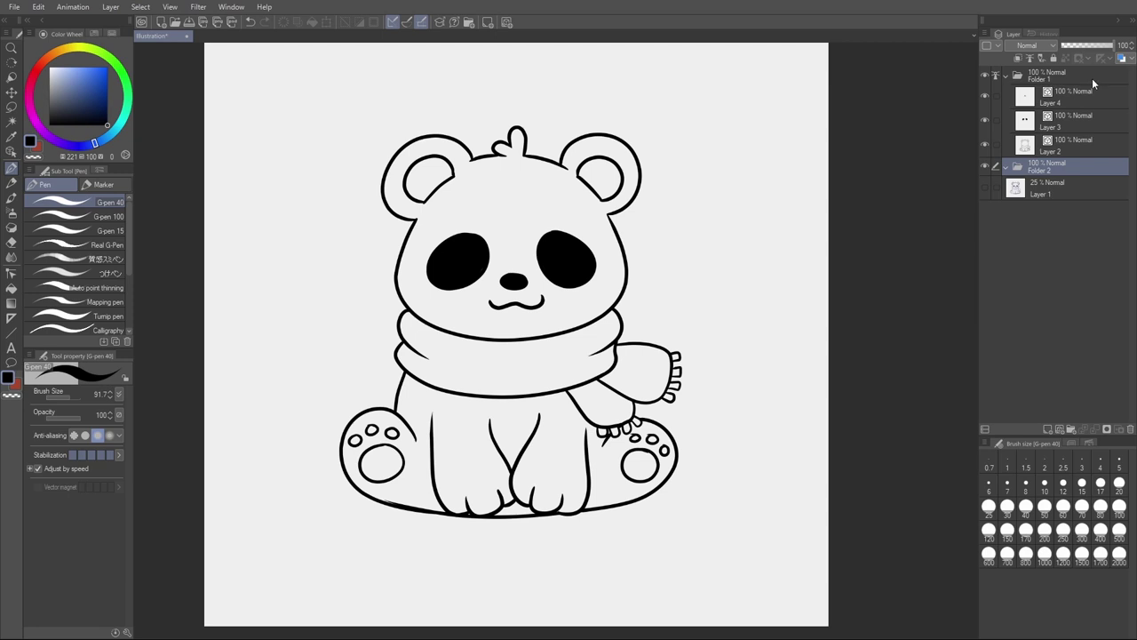
# Step: Color-code the line art folder red and Folder 2 orange with palette colors
pyautogui.click(1032, 78)
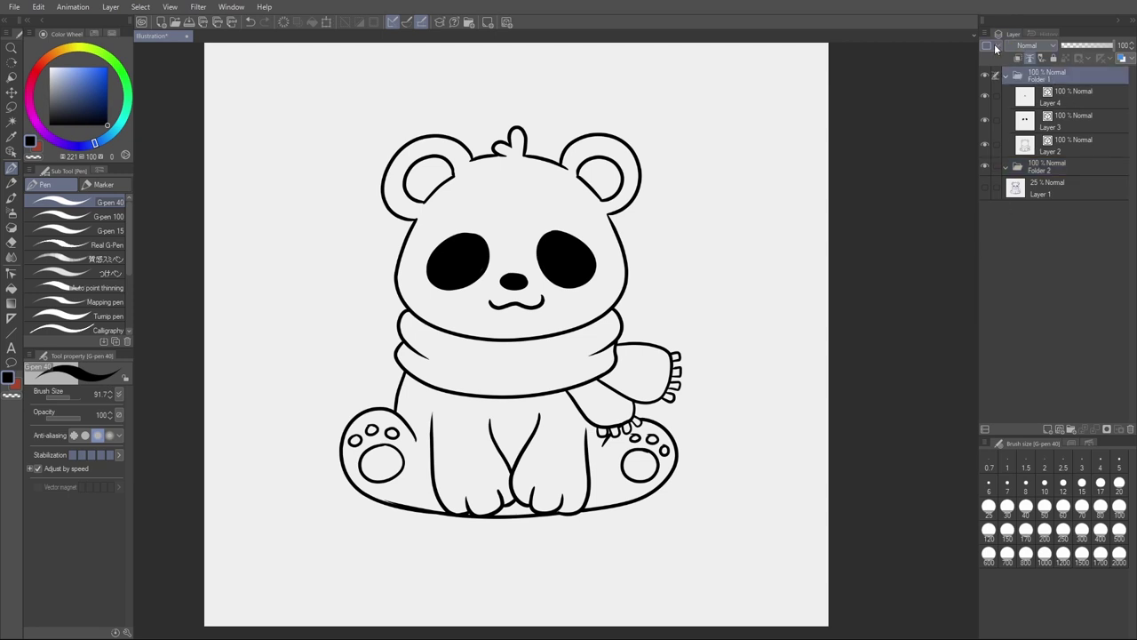
pyautogui.click(1018, 58)
pyautogui.click(1009, 73)
pyautogui.click(1007, 75)
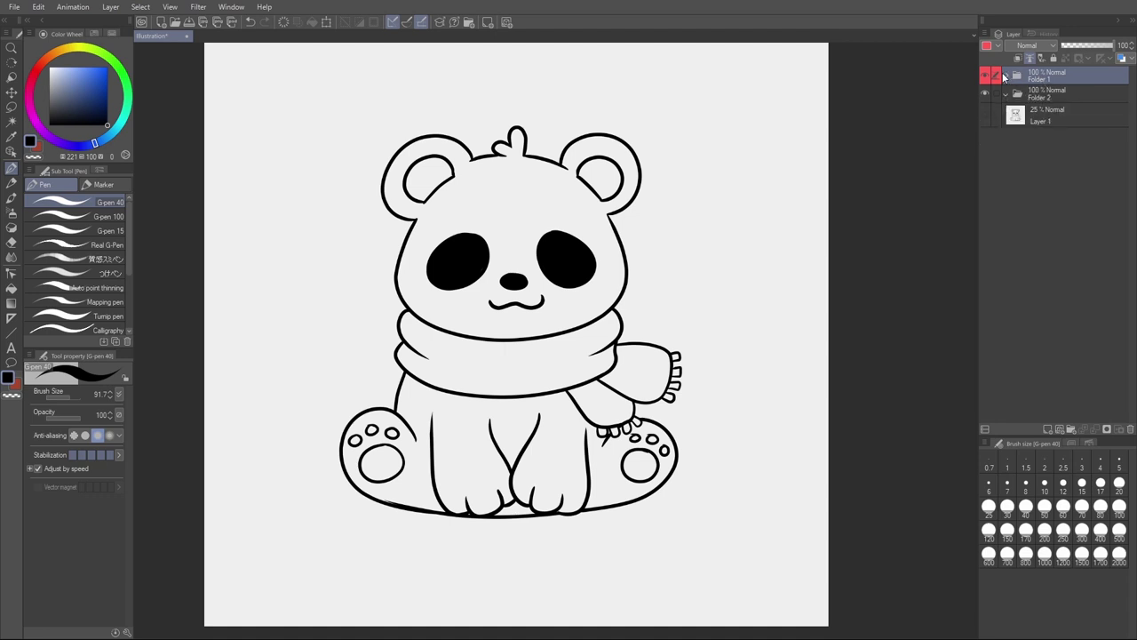
pyautogui.click(1006, 76)
pyautogui.click(1040, 165)
pyautogui.click(1000, 44)
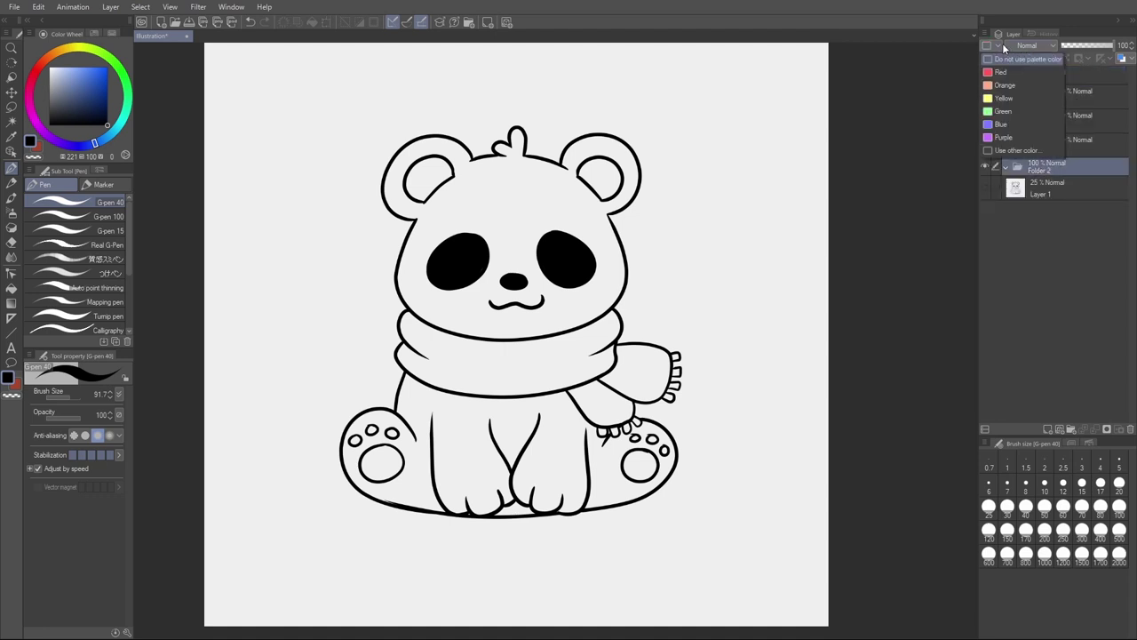
pyautogui.click(1008, 83)
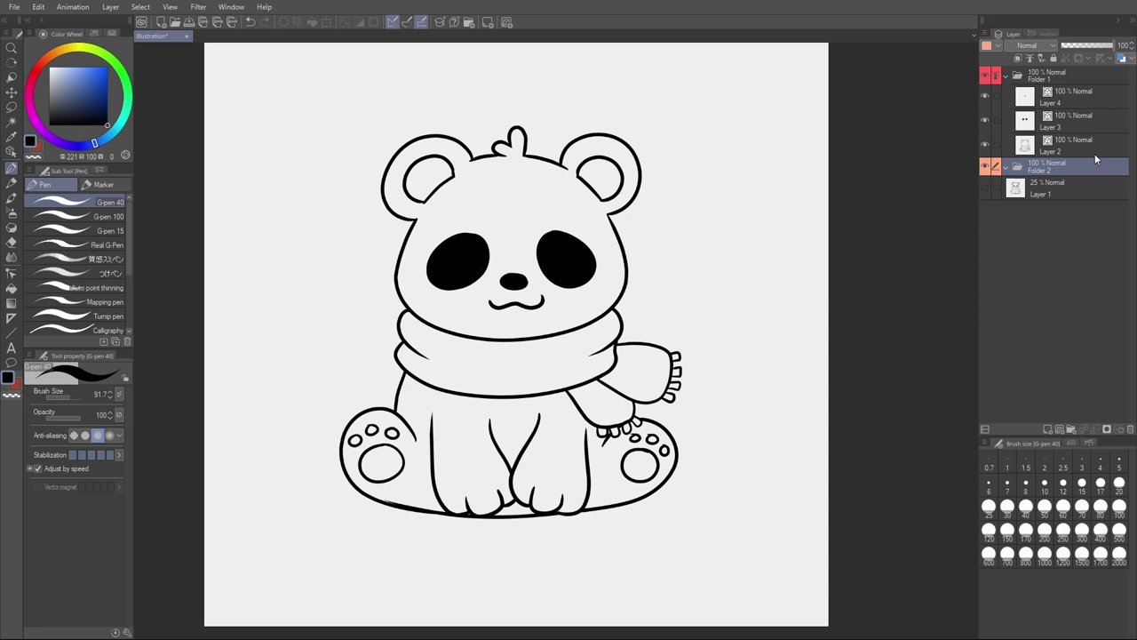
# Step: On a new layer in Folder 2, fill the panda's head, outer ears, body and legs with pale cream
pyautogui.hotkey('ctrl', 'shift', 'n')
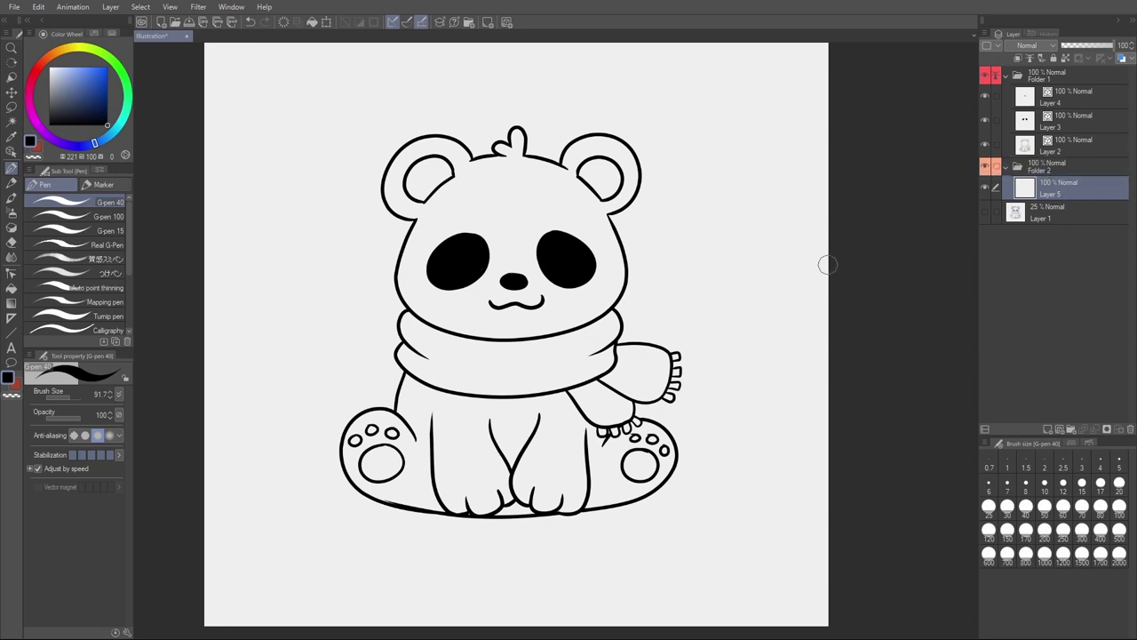
pyautogui.click(76, 48)
pyautogui.moveTo(61, 75); pyautogui.dragTo(58, 67)
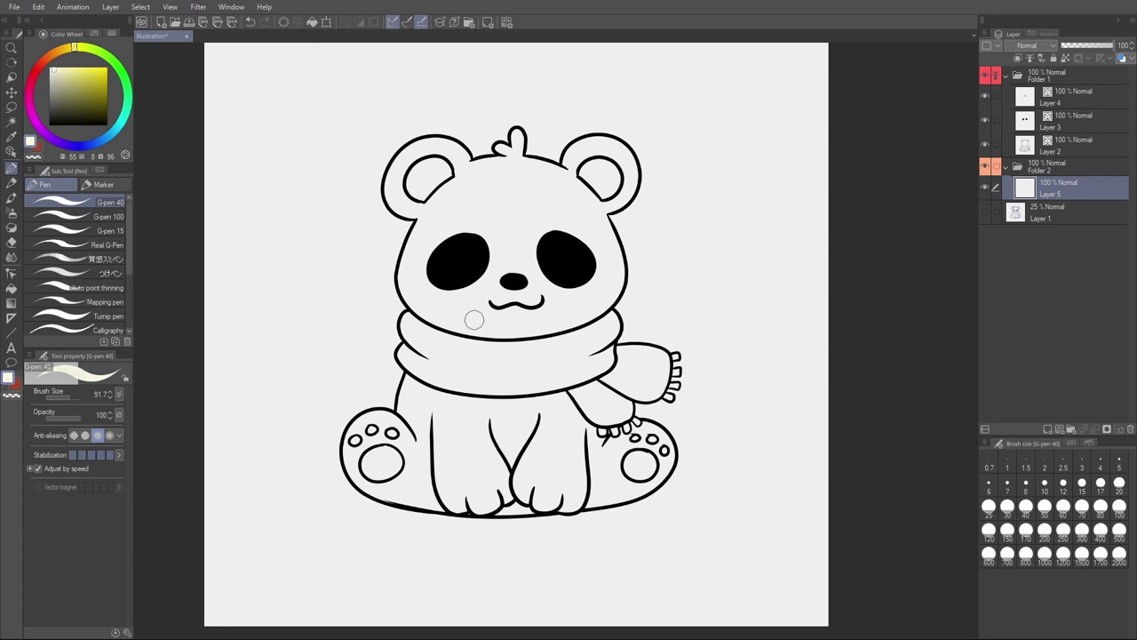
pyautogui.moveTo(56, 65); pyautogui.dragTo(53, 70)
pyautogui.press('g')
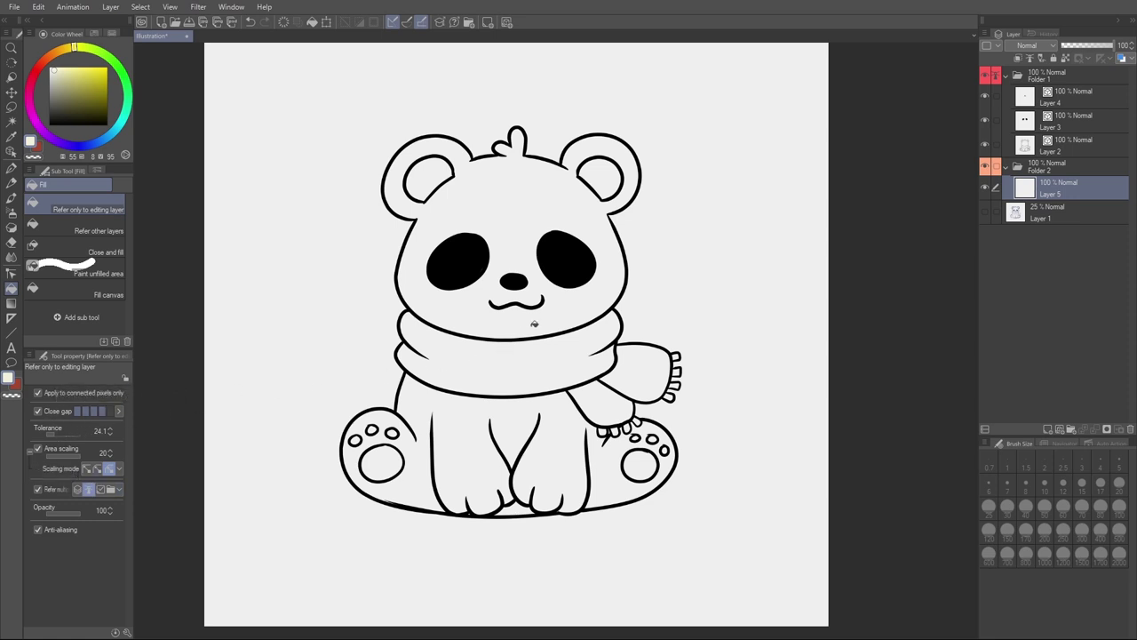
pyautogui.click(570, 302)
pyautogui.click(519, 410)
pyautogui.click(618, 450)
pyautogui.press('p')
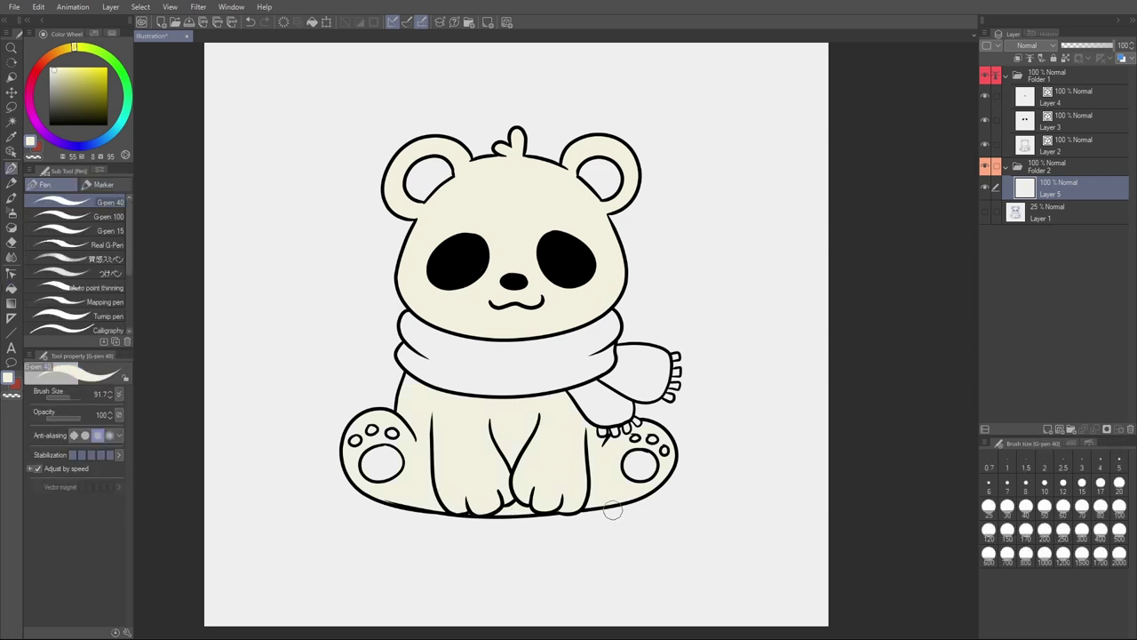
# Step: Add another new layer in Folder 2 and fill both inner ears with black
pyautogui.moveTo(762, 404); pyautogui.dragTo(700, 438)
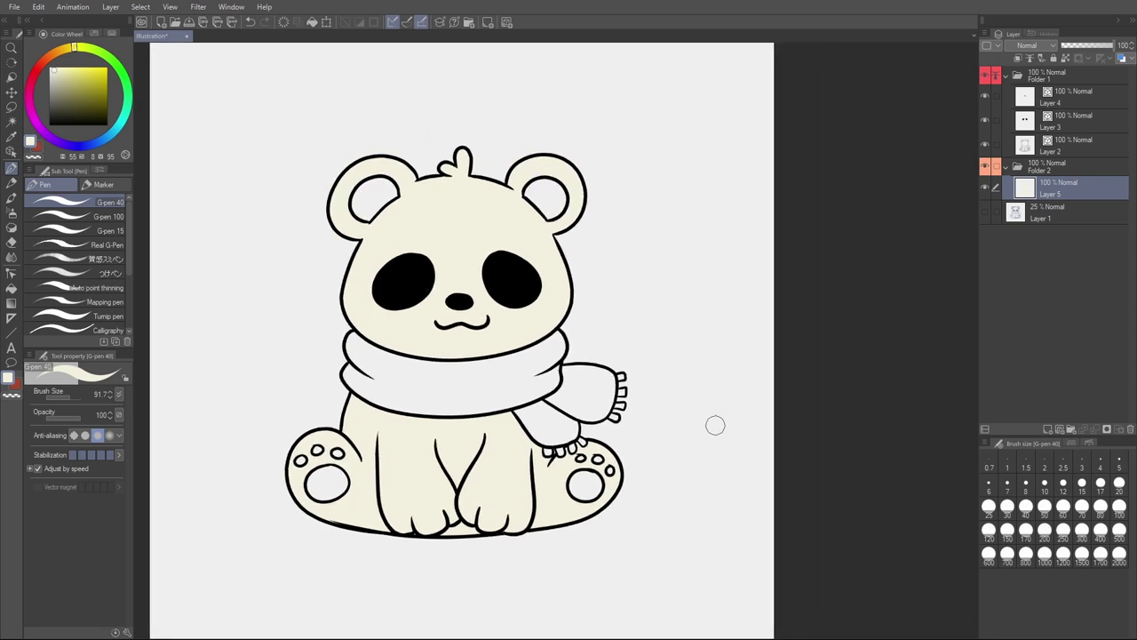
pyautogui.press('shift')
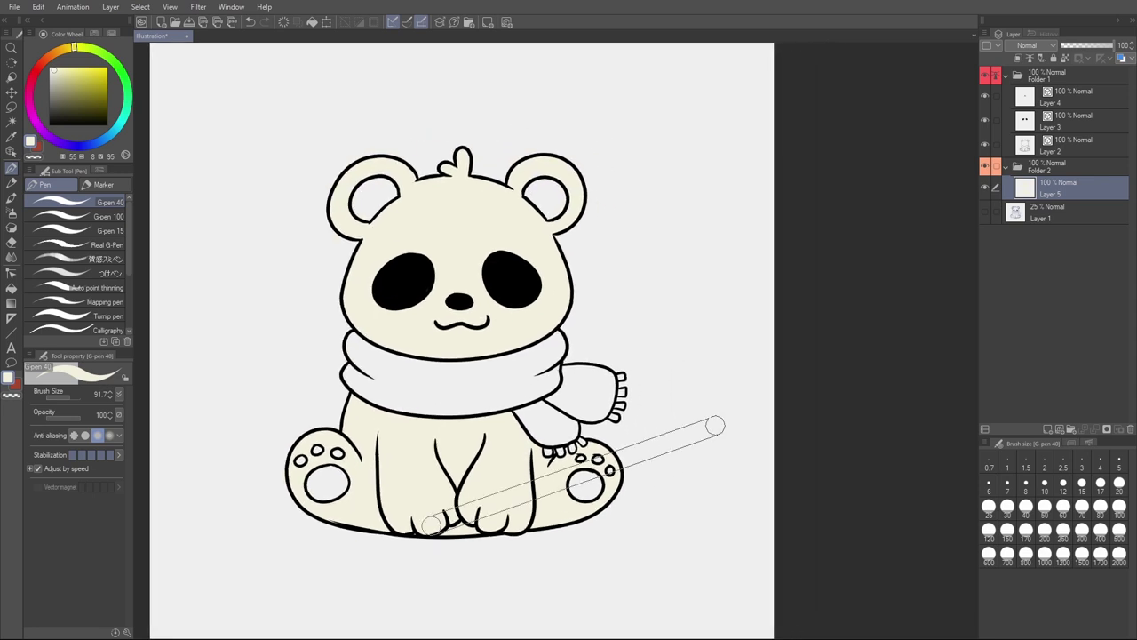
pyautogui.hotkey('ctrl', 'shift', 'n')
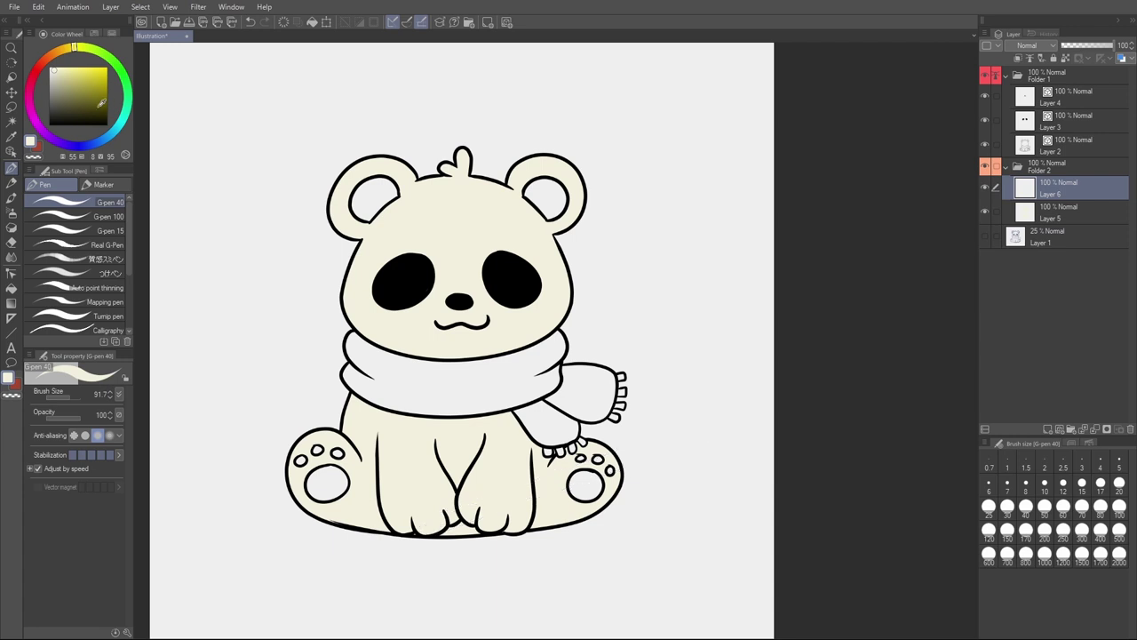
pyautogui.moveTo(100, 100); pyautogui.dragTo(128, 138)
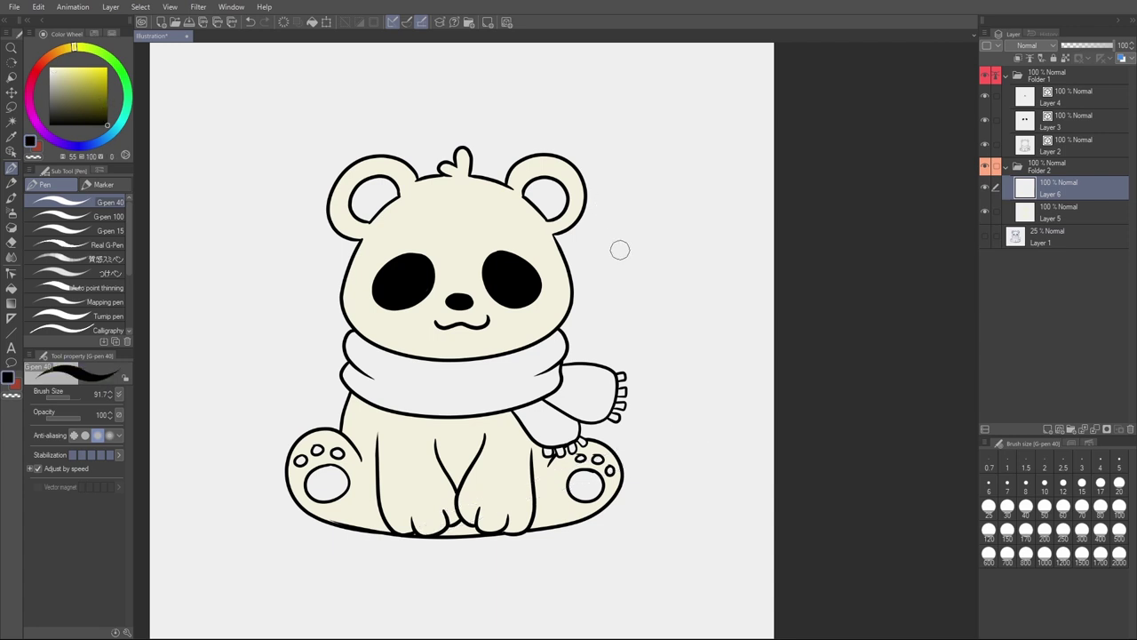
pyautogui.press('g')
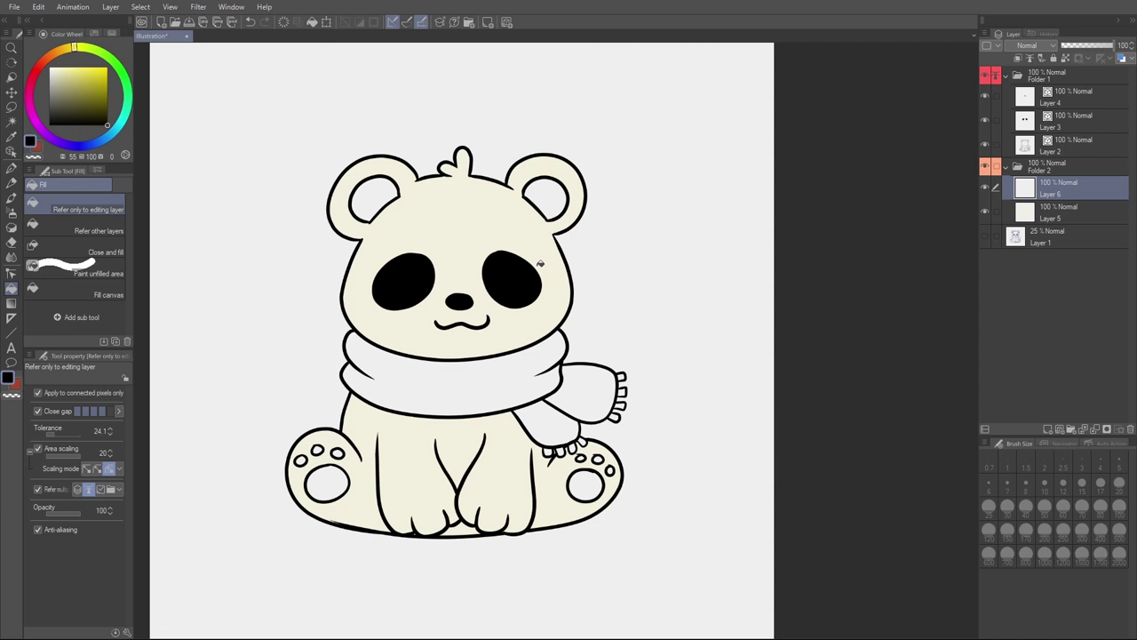
pyautogui.click(370, 184)
pyautogui.click(549, 182)
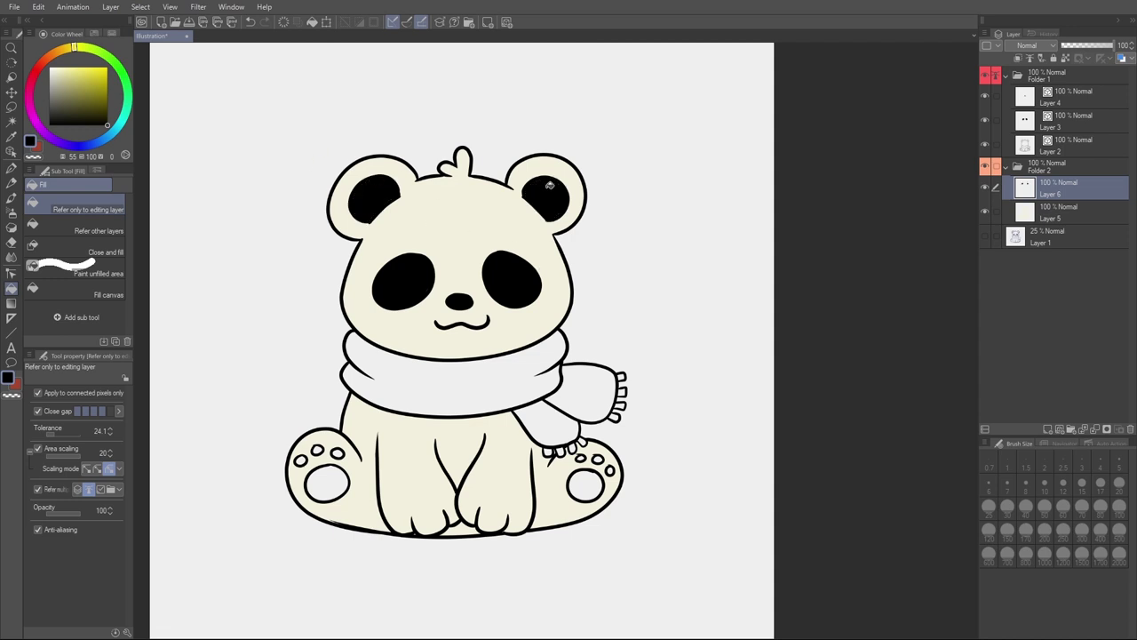
# Step: Fill all the paw pads and toe beans on both feet with black on Layer 6
pyautogui.click(327, 477)
pyautogui.click(340, 450)
pyautogui.click(317, 450)
pyautogui.click(302, 458)
pyautogui.click(586, 485)
pyautogui.click(611, 468)
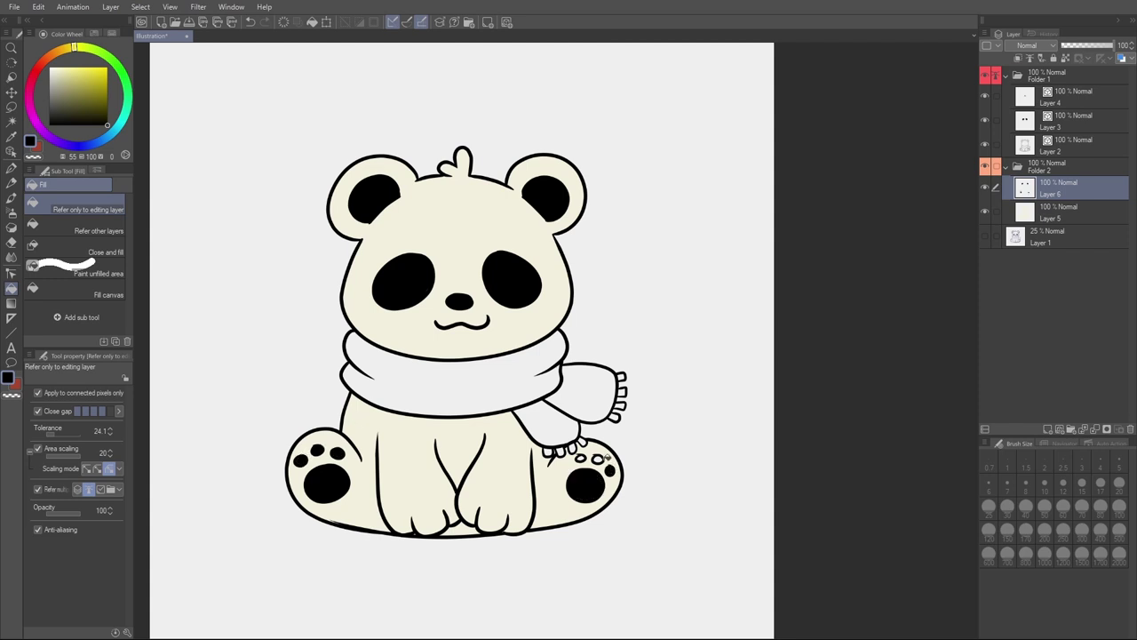
pyautogui.click(597, 458)
pyautogui.click(581, 458)
# Step: On another new layer, fill the scarf wrap and both hanging ends with medium blue (H 206, S 72, V 91)
pyautogui.hotkey('ctrl', 'shift', 'n')
pyautogui.click(106, 138)
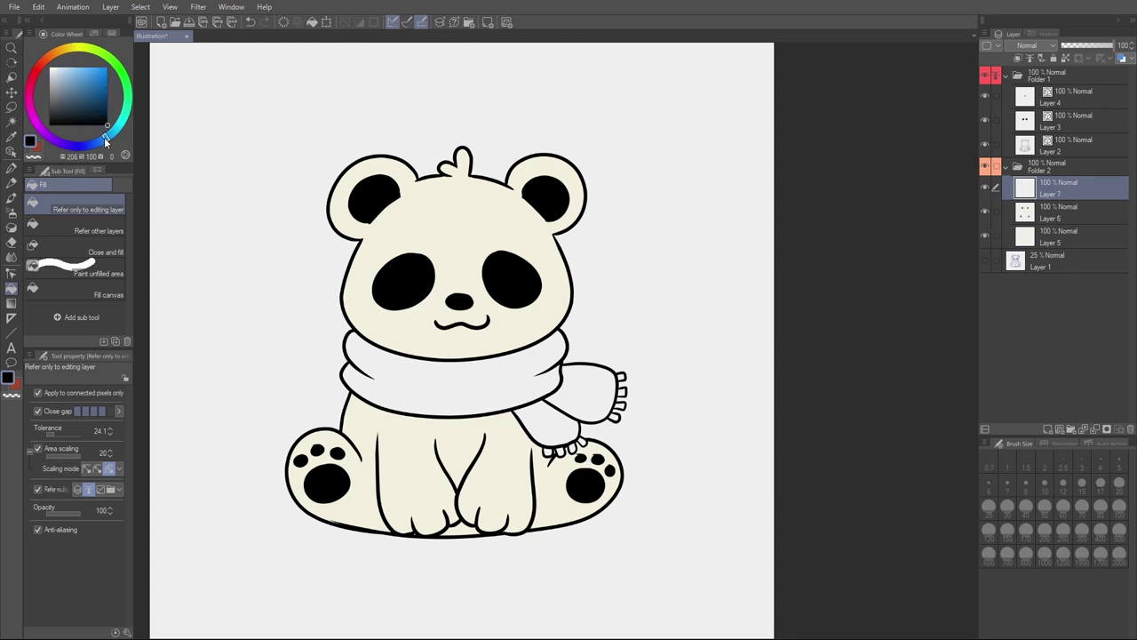
pyautogui.moveTo(88, 74); pyautogui.dragTo(92, 73)
pyautogui.click(488, 383)
pyautogui.click(596, 386)
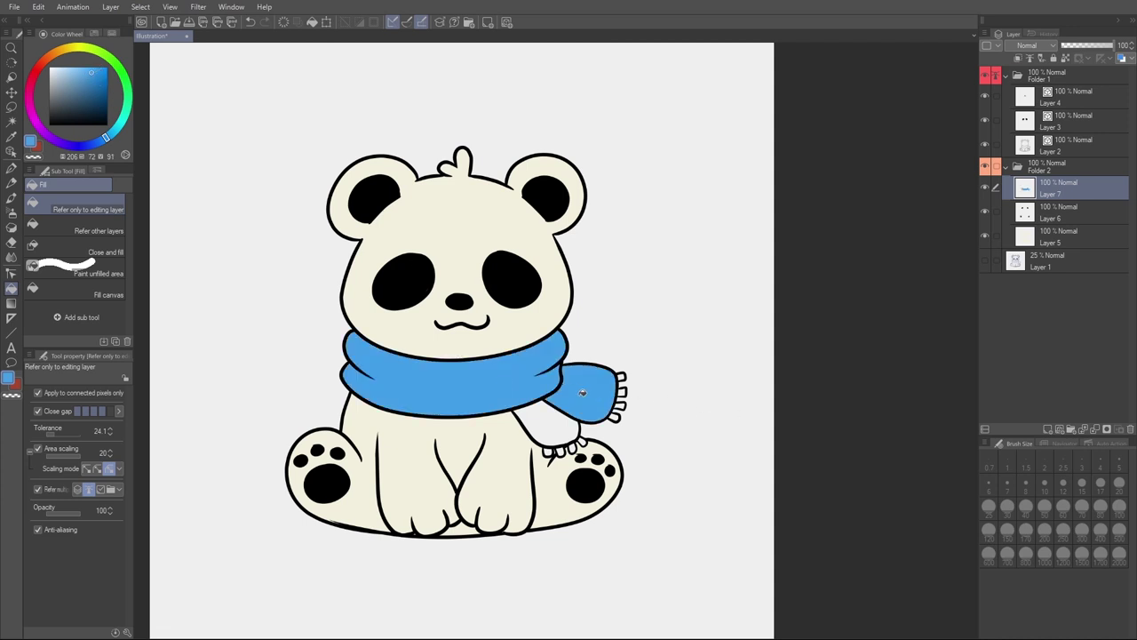
pyautogui.click(567, 424)
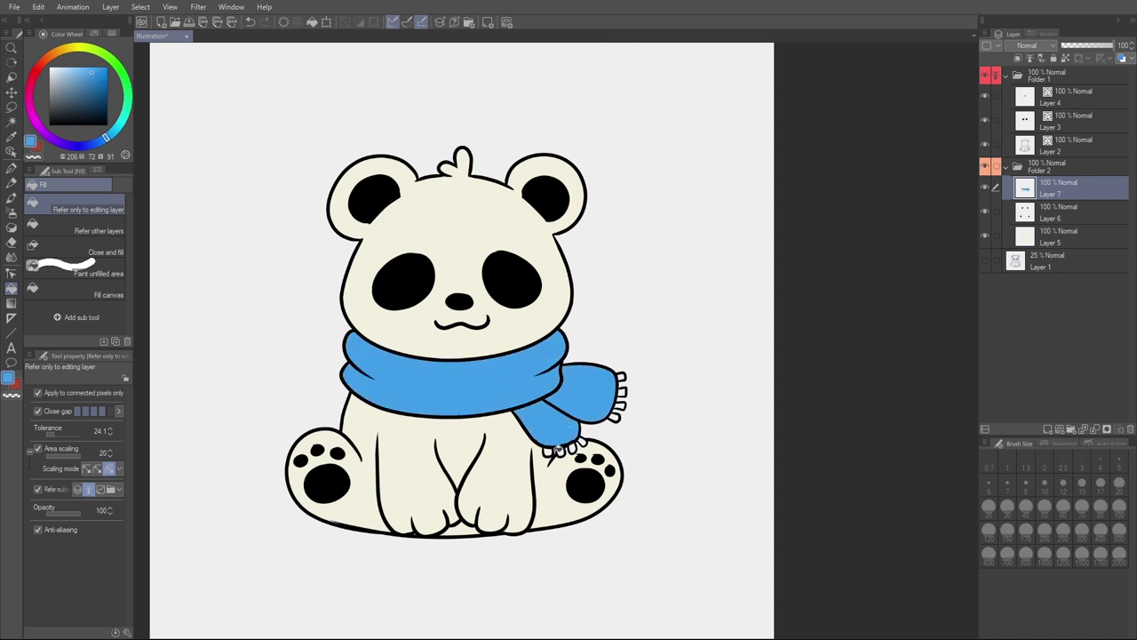
# Step: Fill every fringe tassel on both scarf ends with the same medium blue
pyautogui.click(549, 451)
pyautogui.click(561, 451)
pyautogui.click(573, 448)
pyautogui.click(583, 441)
pyautogui.click(612, 420)
pyautogui.click(616, 411)
pyautogui.click(621, 400)
pyautogui.click(625, 388)
pyautogui.click(624, 375)
# Step: On a new layer clipped to the scarf color, paint a light blue (H 206, S 39, V 96) stripe at the wrap's left end with a 69.7 G-pen
pyautogui.hotkey('ctrl', 'shift', 'n')
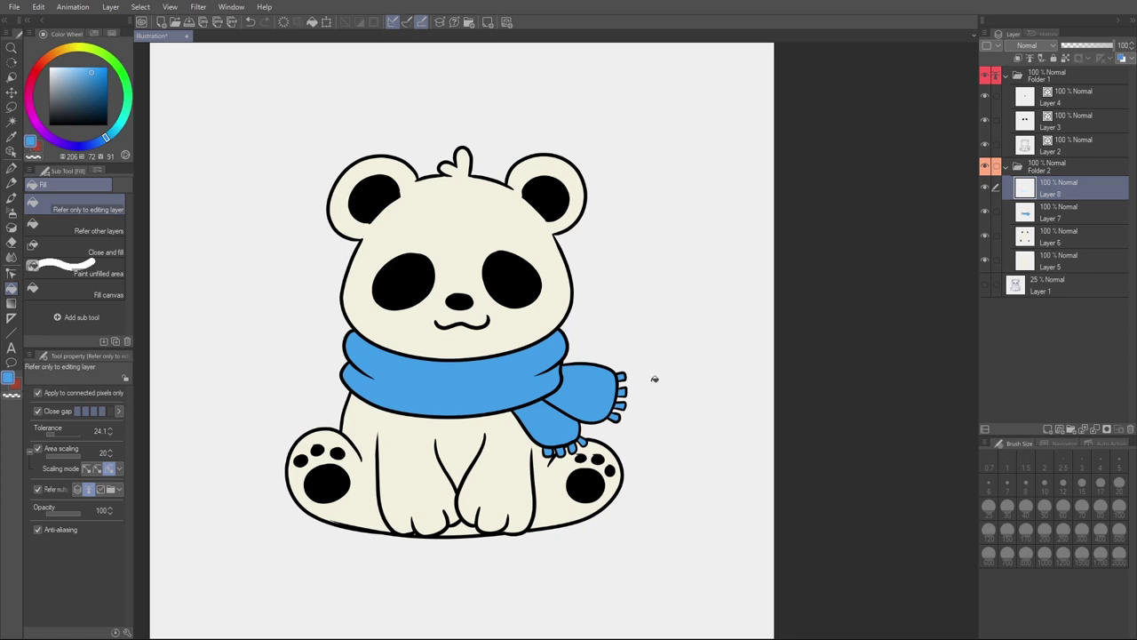
pyautogui.click(1018, 57)
pyautogui.click(73, 68)
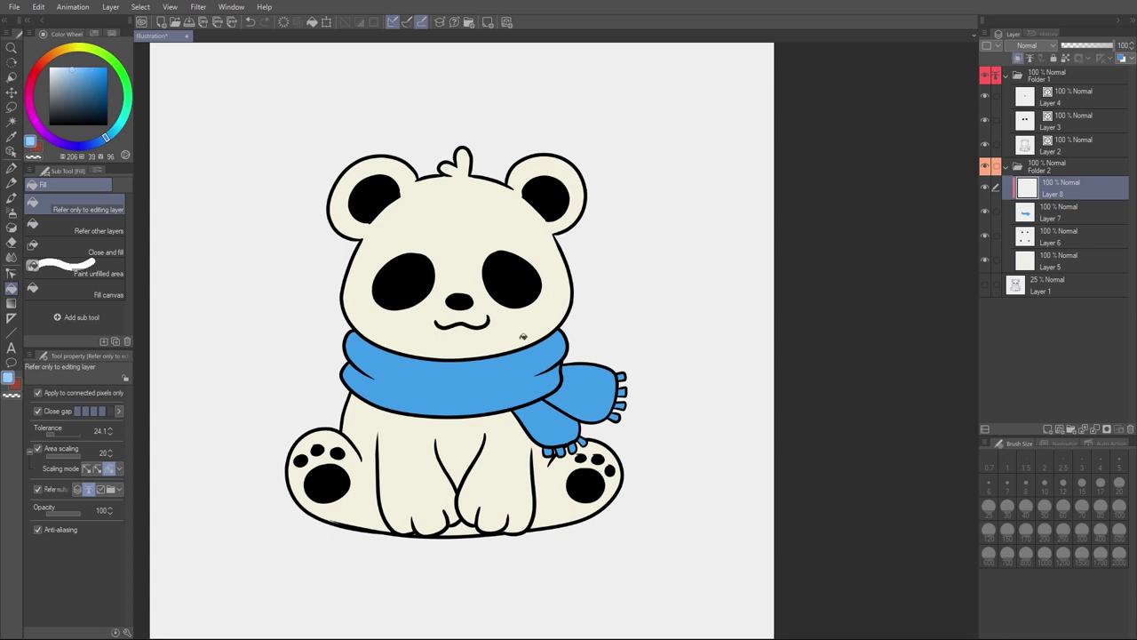
pyautogui.press('p')
pyautogui.moveTo(408, 382); pyautogui.dragTo(403, 382)
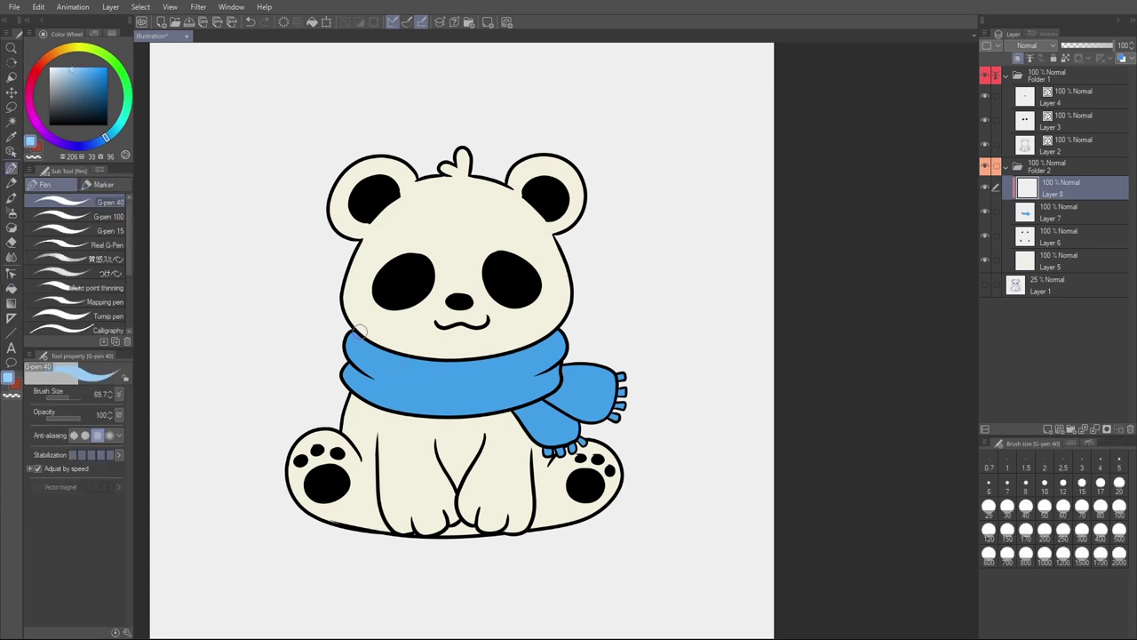
pyautogui.moveTo(362, 329)
pyautogui.mouseDown()
pyautogui.moveTo(348, 364)
pyautogui.moveTo(361, 392)
pyautogui.mouseUp()
pyautogui.moveTo(366, 335)
pyautogui.mouseDown()
pyautogui.moveTo(354, 347)
pyautogui.moveTo(352, 396)
pyautogui.mouseUp()
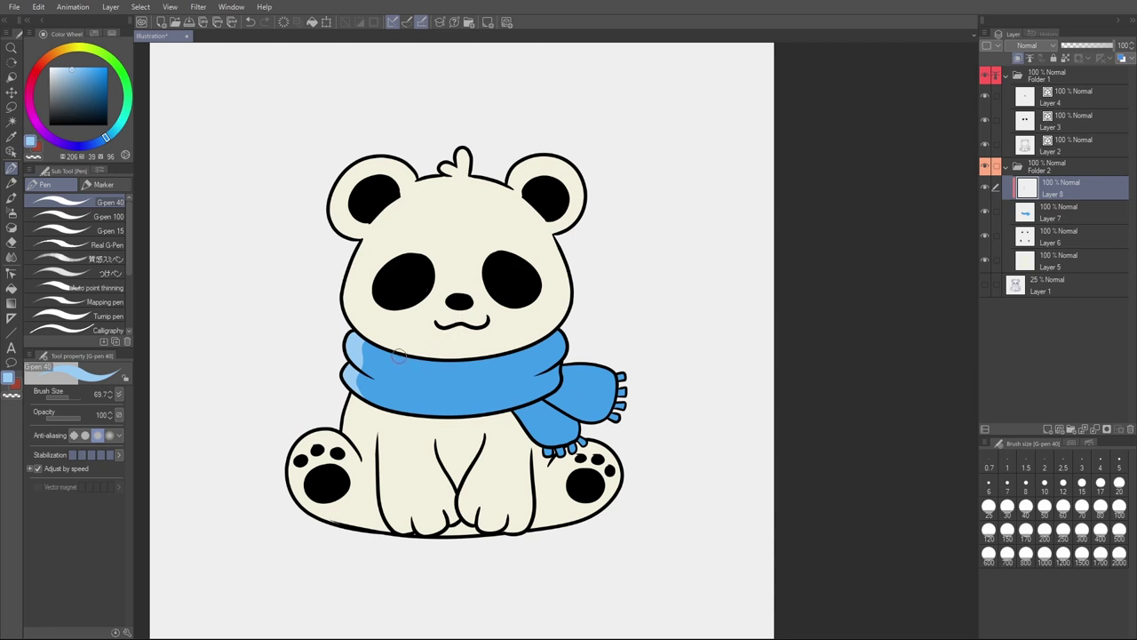
# Step: Paint three more wide light blue vertical stripes across the middle of the scarf wrap
pyautogui.moveTo(395, 342)
pyautogui.mouseDown()
pyautogui.moveTo(389, 369)
pyautogui.moveTo(400, 418)
pyautogui.mouseUp()
pyautogui.moveTo(403, 357); pyautogui.dragTo(414, 409)
pyautogui.moveTo(452, 363)
pyautogui.mouseDown()
pyautogui.moveTo(450, 419)
pyautogui.moveTo(465, 418)
pyautogui.mouseUp()
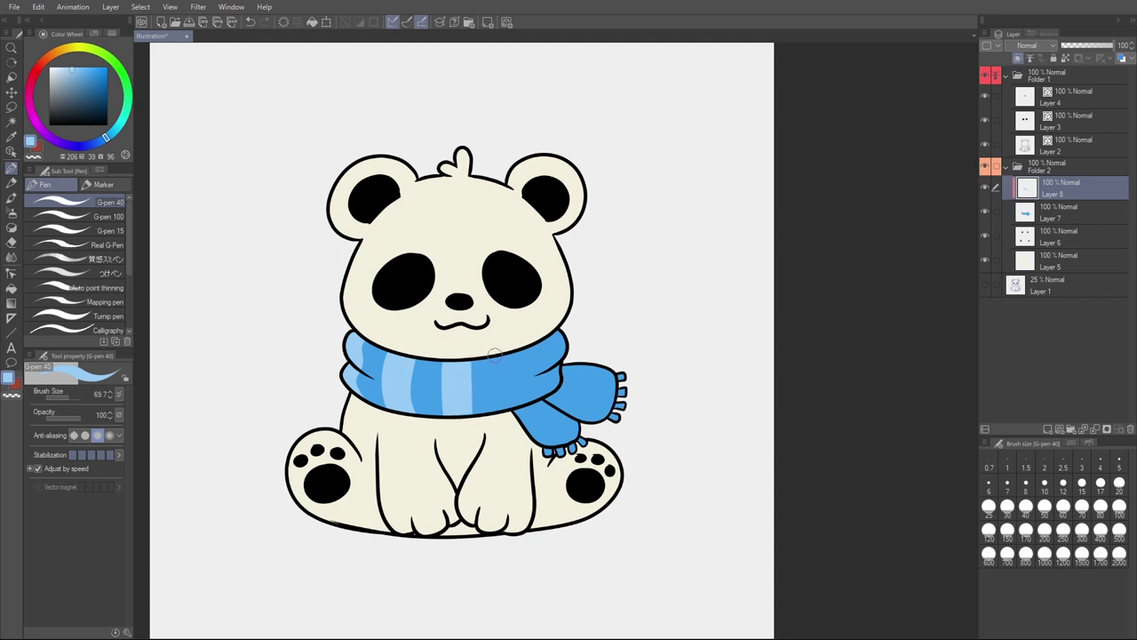
pyautogui.moveTo(494, 353); pyautogui.dragTo(499, 414)
pyautogui.moveTo(508, 343); pyautogui.dragTo(513, 395)
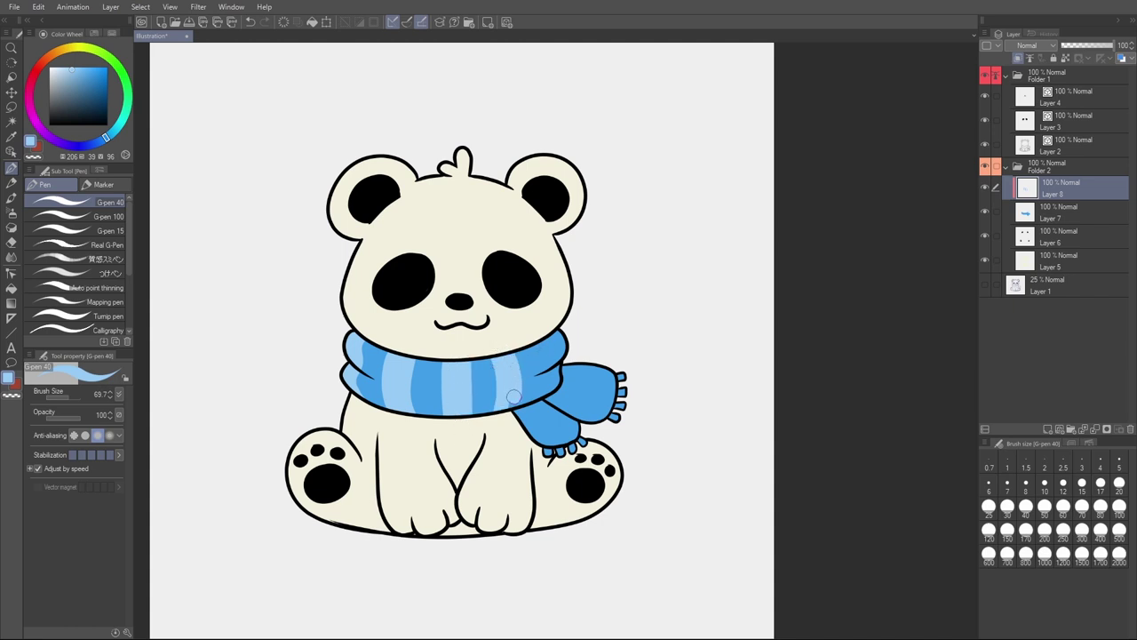
pyautogui.moveTo(539, 334); pyautogui.dragTo(544, 391)
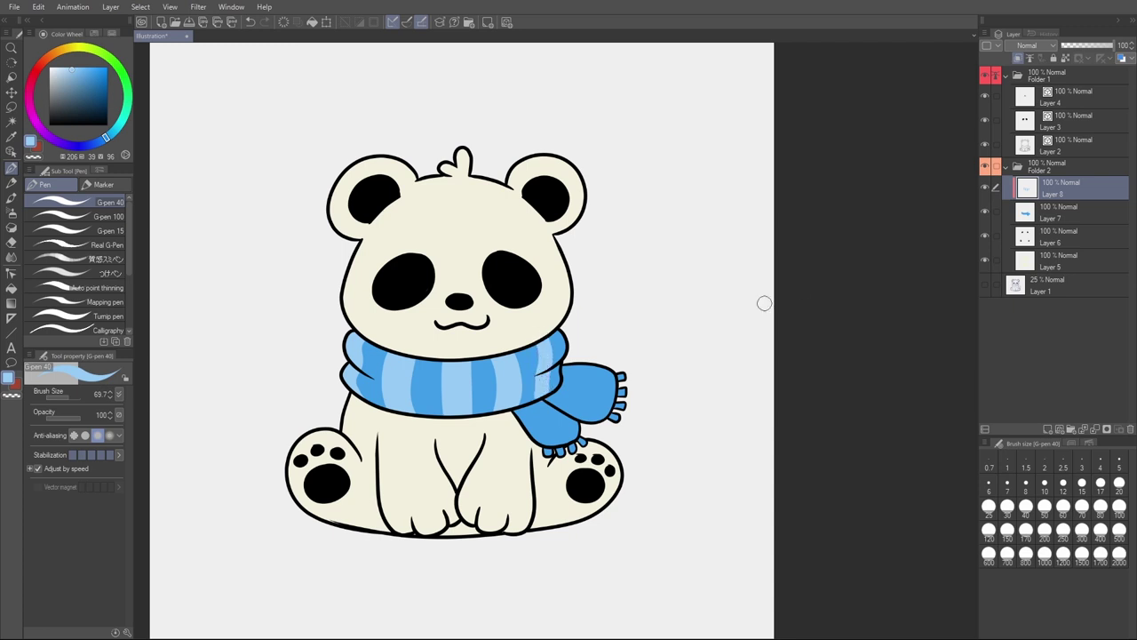
pyautogui.hotkey('ctrl', 'z')
pyautogui.press('[')
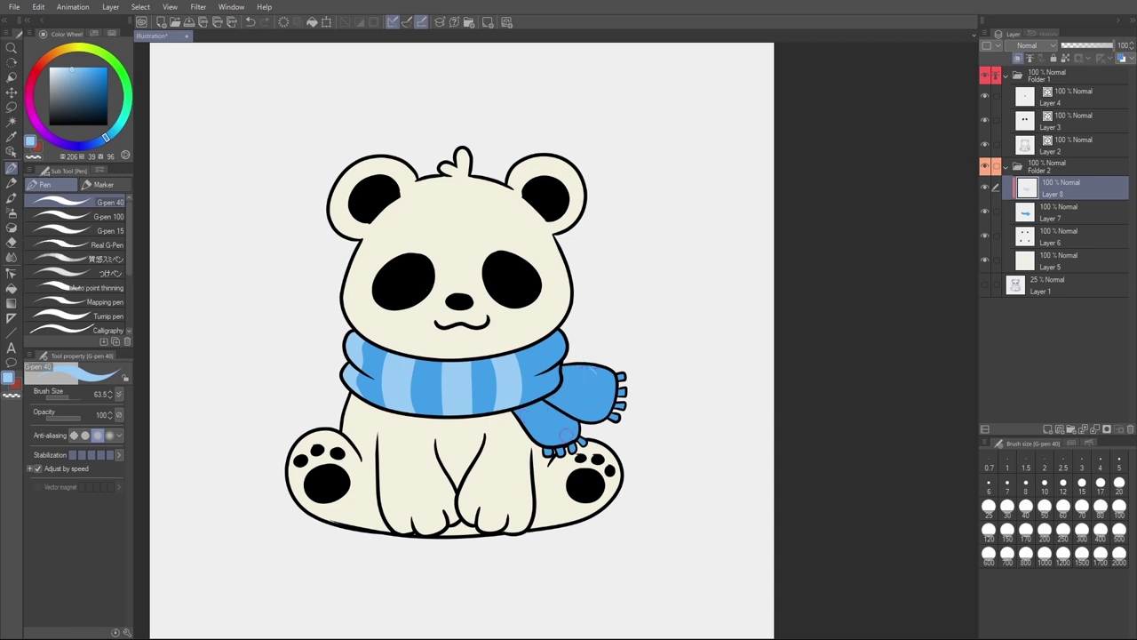
pyautogui.moveTo(547, 382)
pyautogui.mouseDown()
pyautogui.moveTo(567, 405)
pyautogui.moveTo(569, 388)
pyautogui.moveTo(550, 371)
pyautogui.moveTo(535, 397)
pyautogui.mouseUp()
pyautogui.hotkey('ctrl', 'z')
pyautogui.moveTo(544, 335); pyautogui.dragTo(547, 378)
pyautogui.hotkey('ctrl', 'z')
# Step: Paint the scarf wrap's rightmost light blue stripe with the G-pen at size 49.1
pyautogui.moveTo(544, 336); pyautogui.dragTo(545, 392)
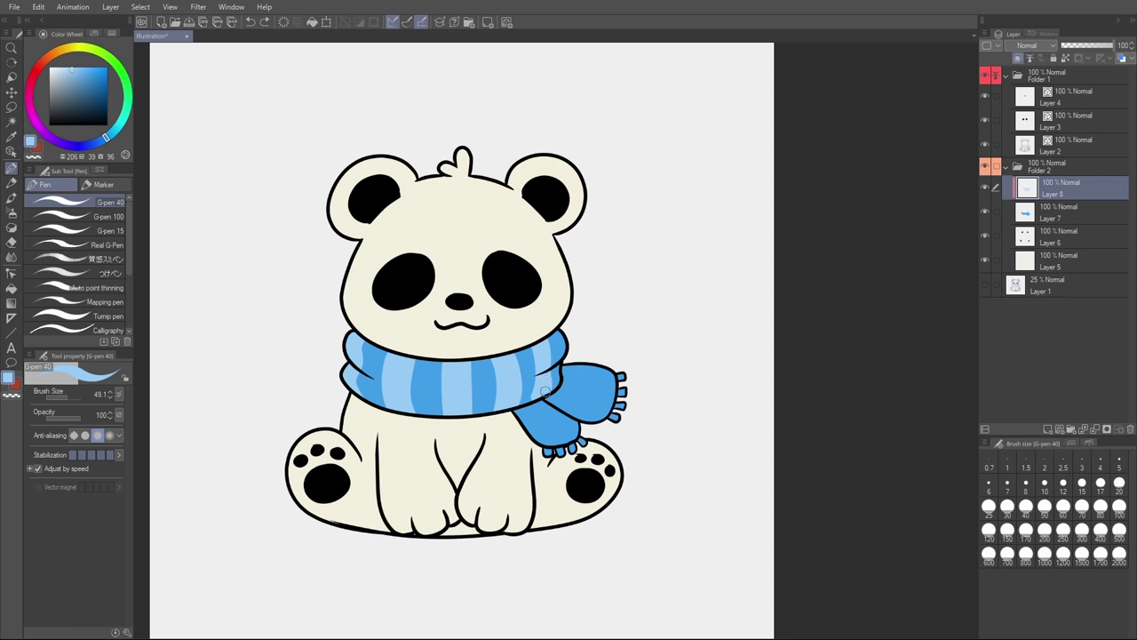
# Step: Paint curved light blue stripes across both hanging ends of the scarf with the G-pen at size 49.1
pyautogui.moveTo(577, 365)
pyautogui.mouseDown()
pyautogui.moveTo(565, 407)
pyautogui.moveTo(579, 404)
pyautogui.moveTo(568, 410)
pyautogui.mouseUp()
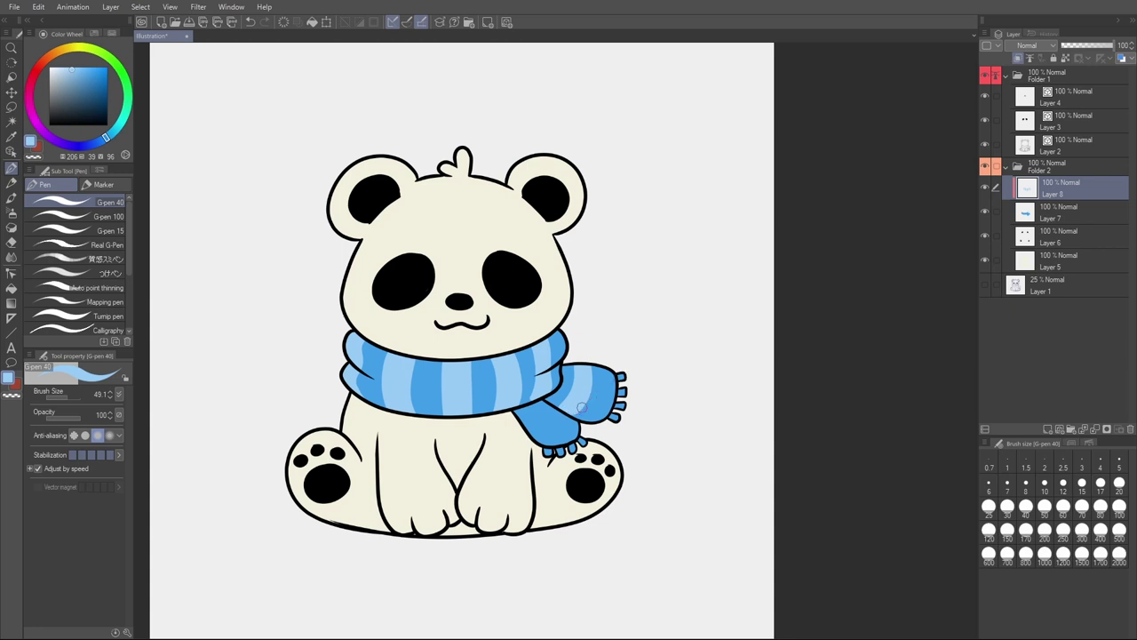
pyautogui.moveTo(611, 373); pyautogui.dragTo(602, 415)
pyautogui.hotkey('ctrl', 'z')
pyautogui.moveTo(612, 366); pyautogui.dragTo(600, 418)
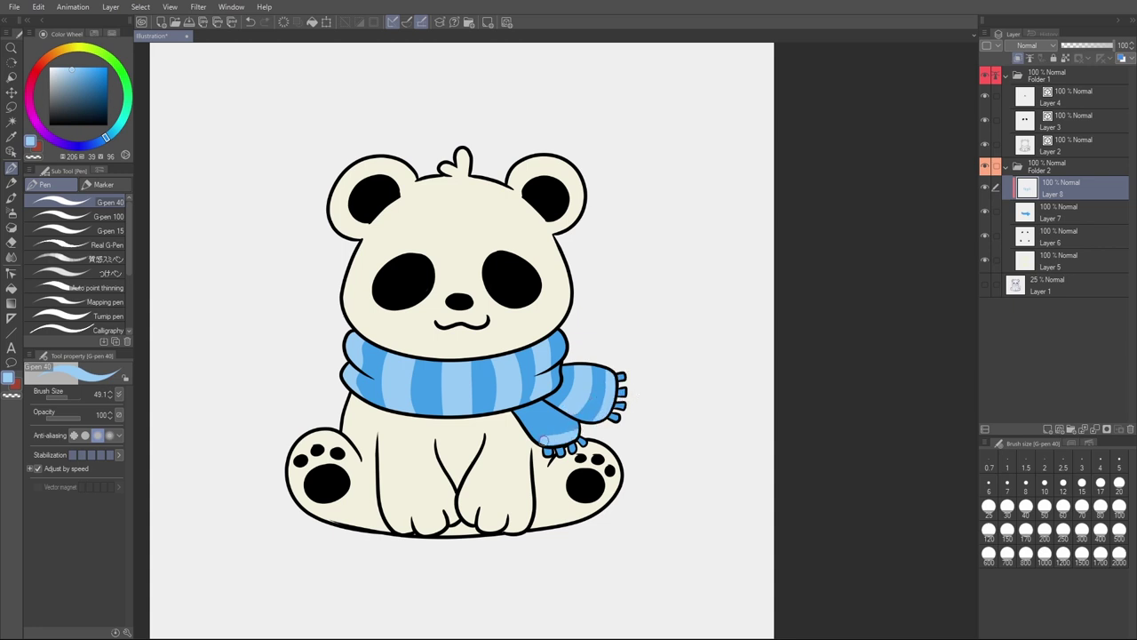
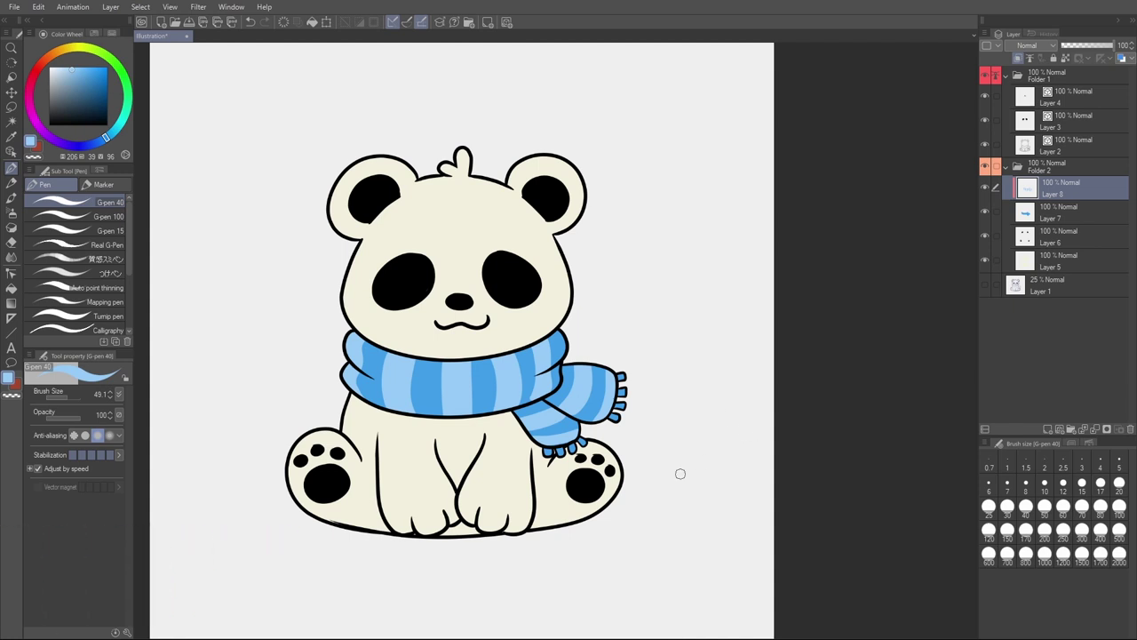
# Step: On a new layer clipped to the eye layer, paint a large white oval highlight in each eye with the G-pen
pyautogui.click(1071, 122)
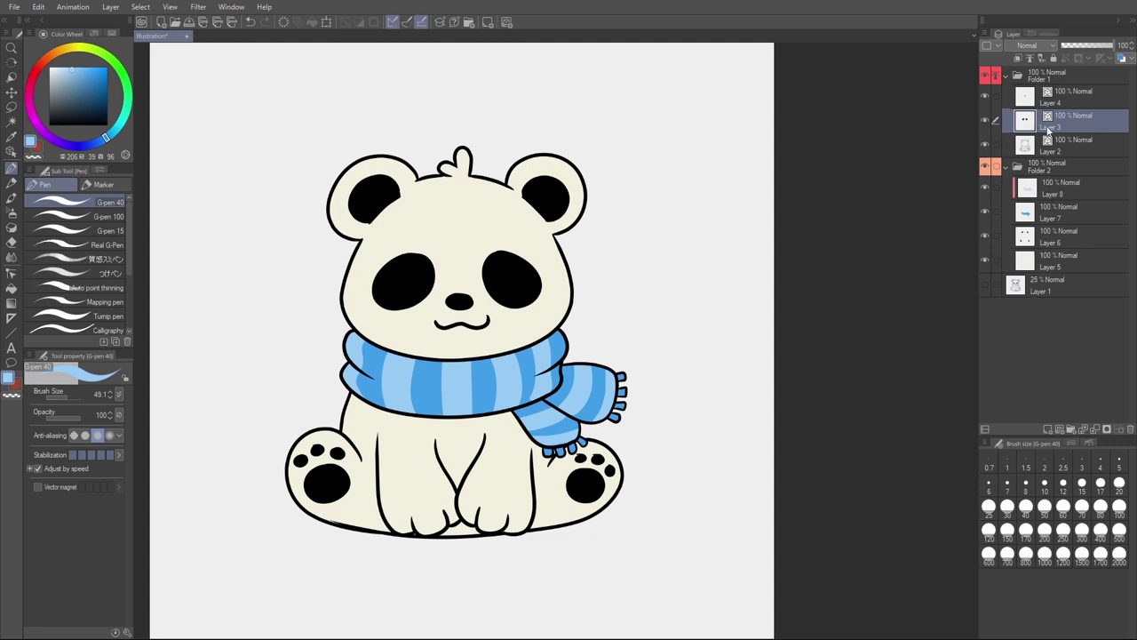
pyautogui.hotkey('ctrl', 'shift', 'n')
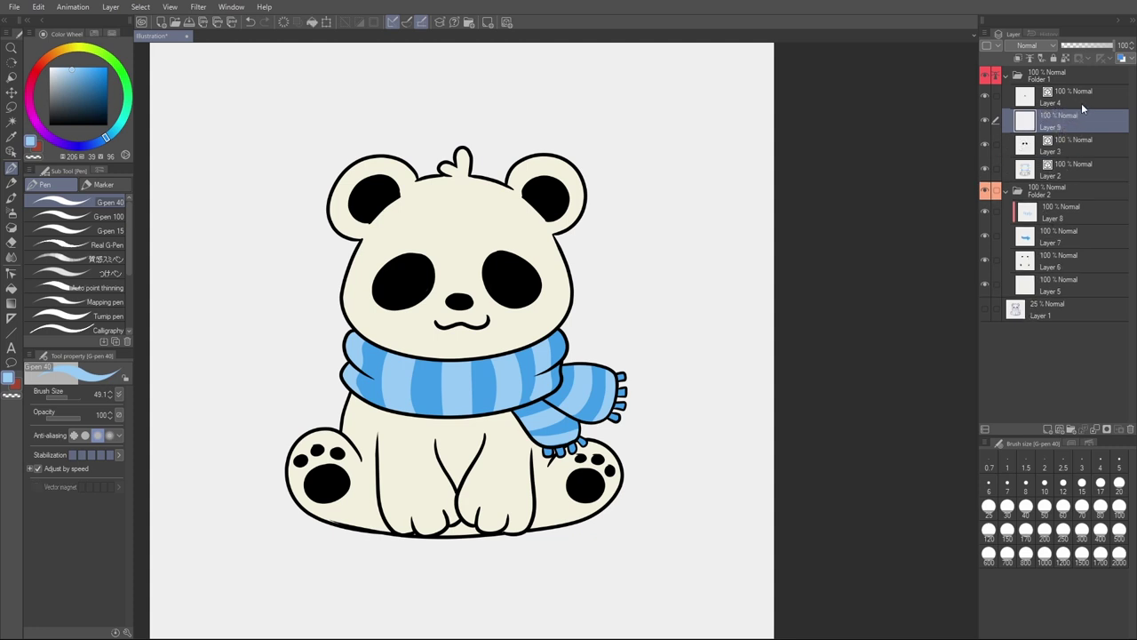
pyautogui.click(1018, 57)
pyautogui.press('x')
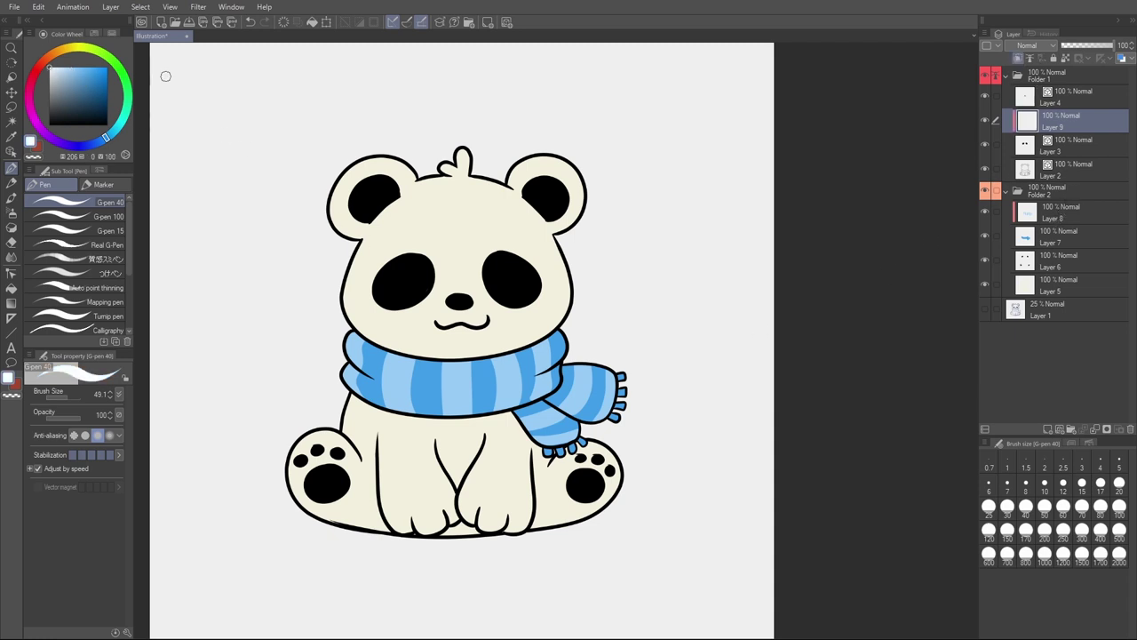
pyautogui.moveTo(500, 265)
pyautogui.mouseDown()
pyautogui.moveTo(503, 279)
pyautogui.moveTo(497, 264)
pyautogui.mouseUp()
pyautogui.moveTo(420, 266); pyautogui.dragTo(418, 275)
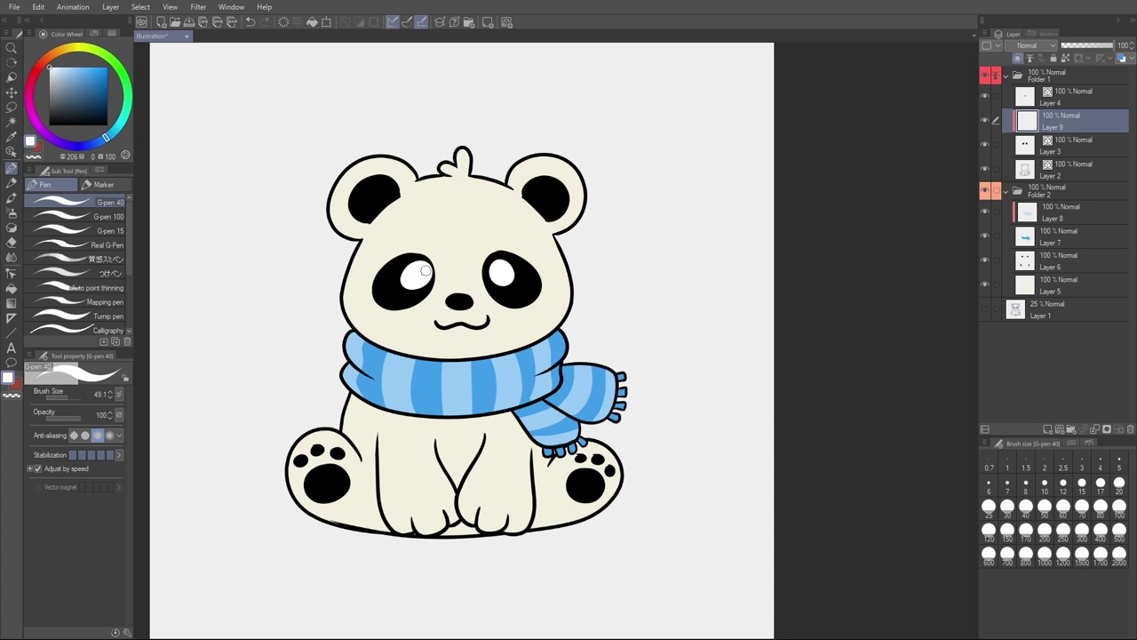
# Step: Rework the large white eye highlights and add a small white dot toward the outer side of each eye
pyautogui.hotkey('ctrl', 'z')
pyautogui.moveTo(418, 264)
pyautogui.mouseDown()
pyautogui.moveTo(413, 285)
pyautogui.moveTo(408, 271)
pyautogui.moveTo(417, 284)
pyautogui.moveTo(424, 268)
pyautogui.mouseUp()
pyautogui.hotkey('ctrl', 'z')
pyautogui.moveTo(507, 272)
pyautogui.mouseDown()
pyautogui.moveTo(495, 266)
pyautogui.moveTo(499, 282)
pyautogui.mouseUp()
pyautogui.click(522, 278)
# Step: On a new clipped layer beneath the highlights, paint reddish-brown (H 10, S 47, V 62) ovals in the lower eyes and set the layer opacity to 48%
pyautogui.click(1069, 145)
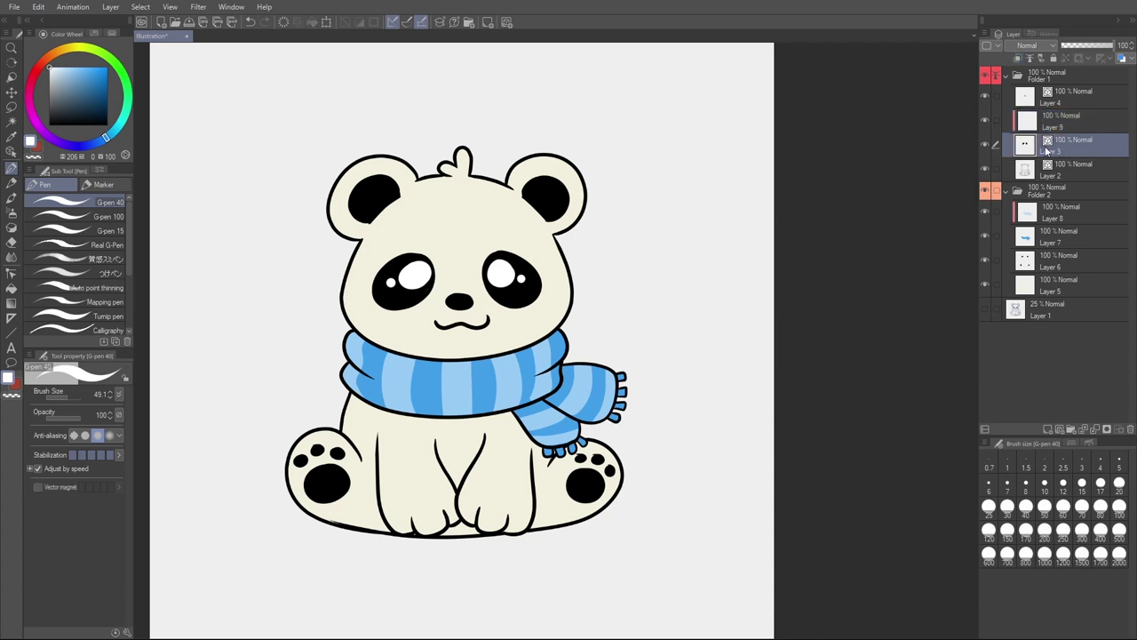
pyautogui.hotkey('ctrl', 'shift', 'n')
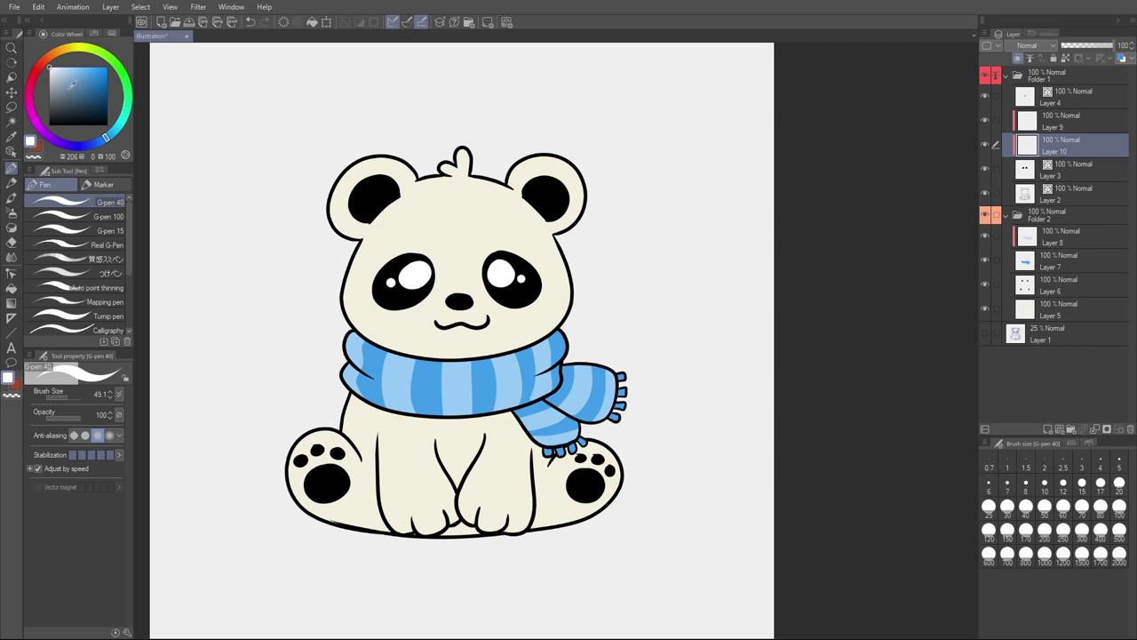
pyautogui.click(42, 68)
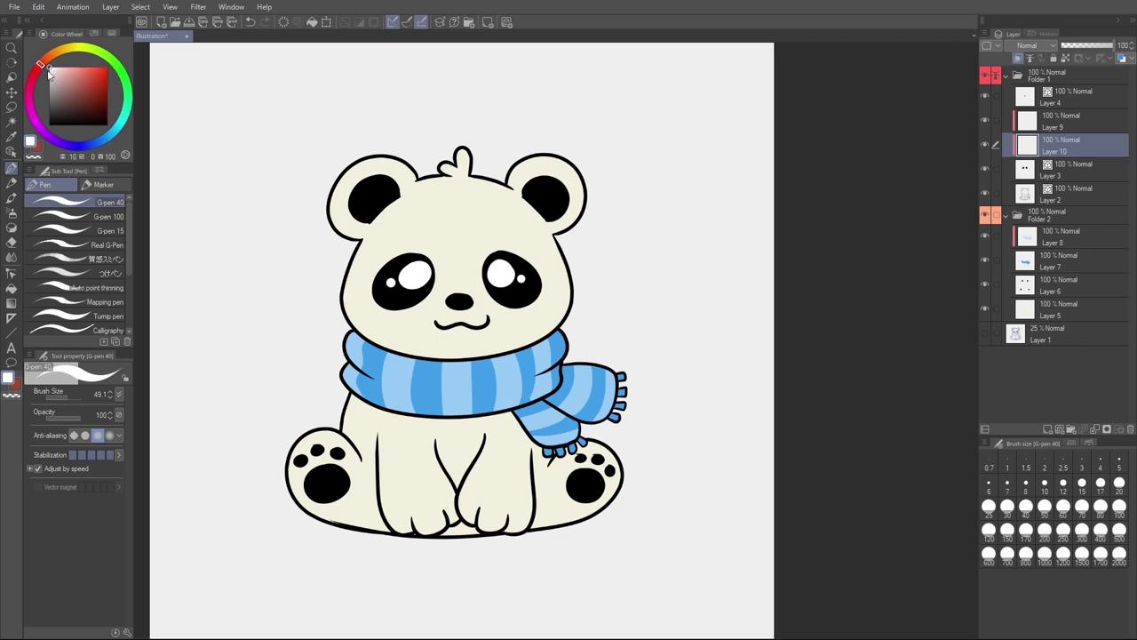
pyautogui.click(79, 85)
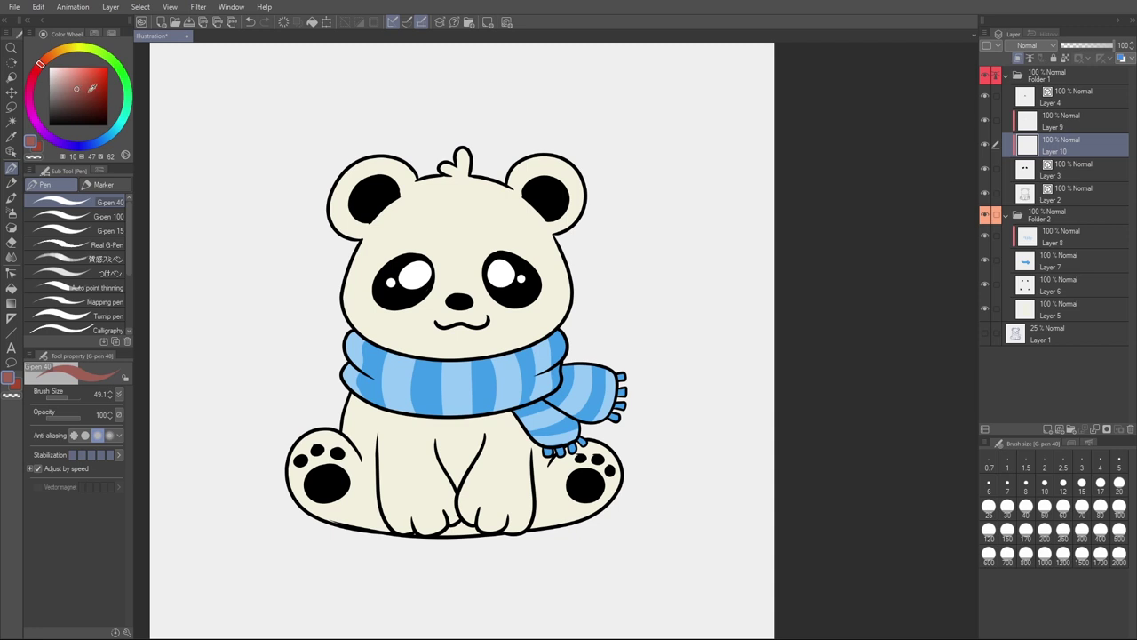
pyautogui.moveTo(525, 285)
pyautogui.mouseDown()
pyautogui.moveTo(508, 292)
pyautogui.moveTo(523, 287)
pyautogui.mouseUp()
pyautogui.moveTo(407, 288)
pyautogui.mouseDown()
pyautogui.moveTo(386, 289)
pyautogui.moveTo(410, 291)
pyautogui.mouseUp()
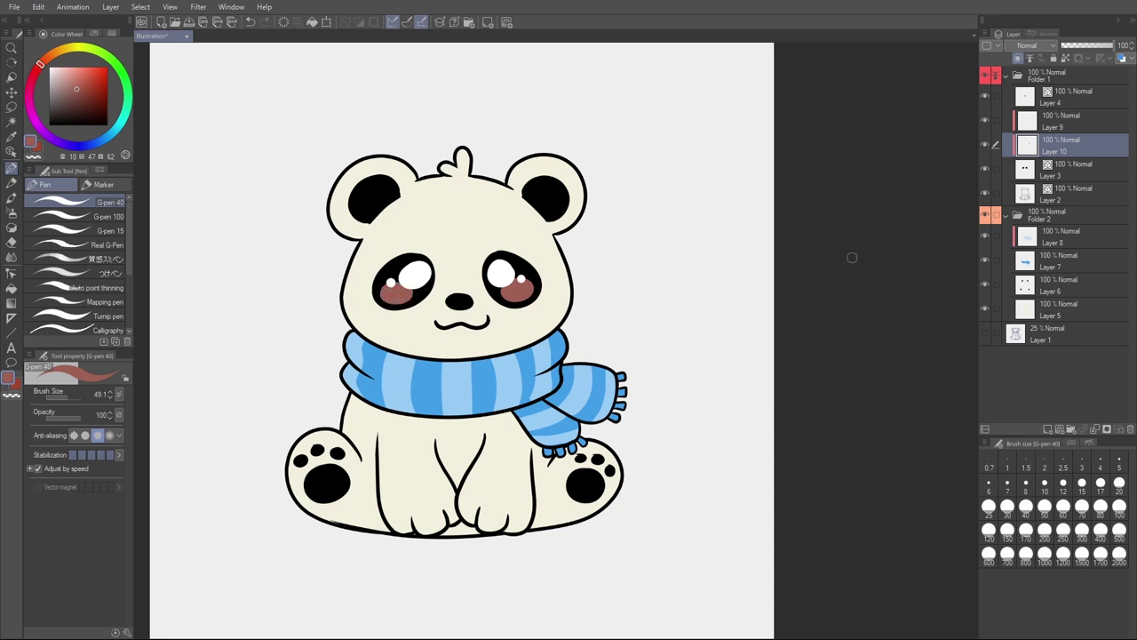
pyautogui.moveTo(1091, 49)
pyautogui.mouseDown()
pyautogui.moveTo(1064, 53)
pyautogui.moveTo(1085, 55)
pyautogui.mouseUp()
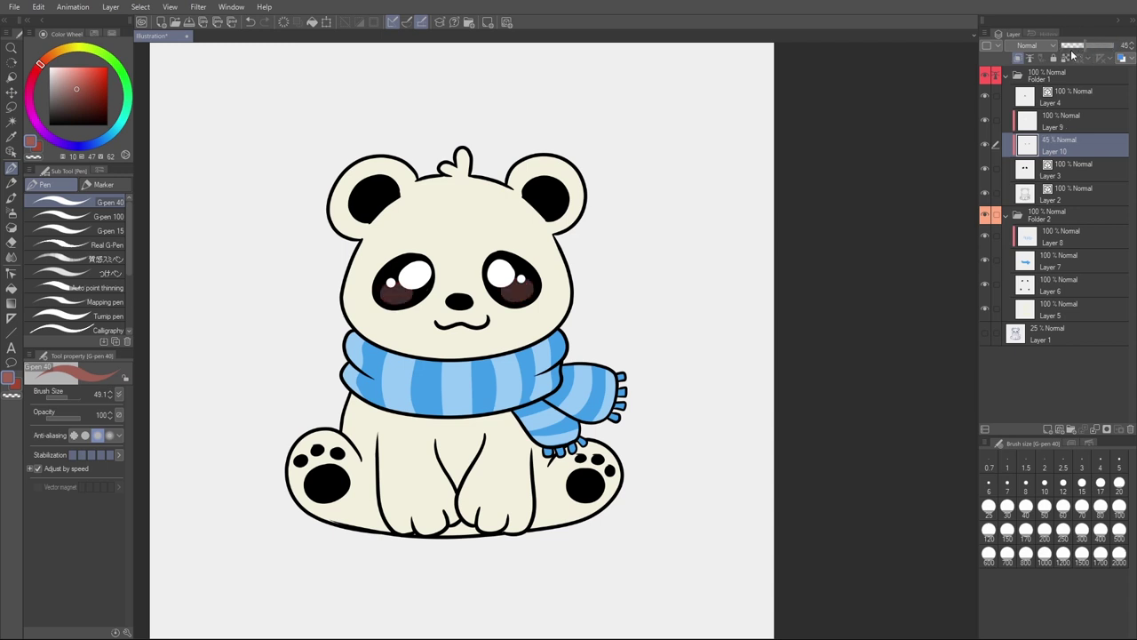
pyautogui.moveTo(1080, 53); pyautogui.dragTo(1082, 50)
# Step: Add a new clipped layer above the eye highlights and set its blending mode to Add (Glow)
pyautogui.click(1070, 123)
pyautogui.hotkey('ctrl', 'shift', 'n')
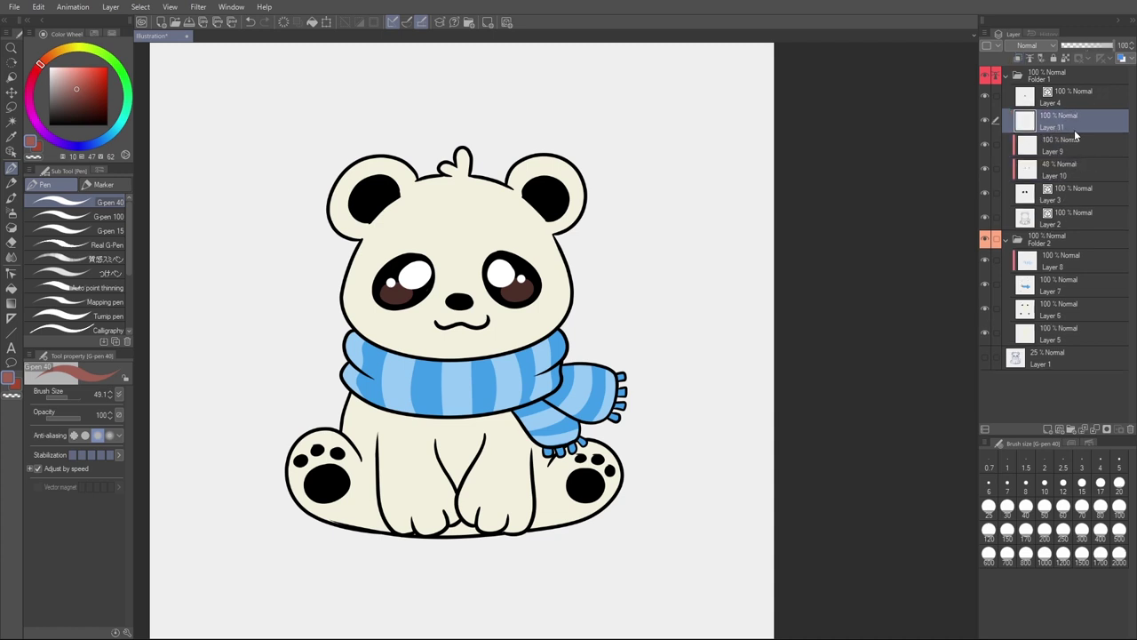
pyautogui.click(1019, 59)
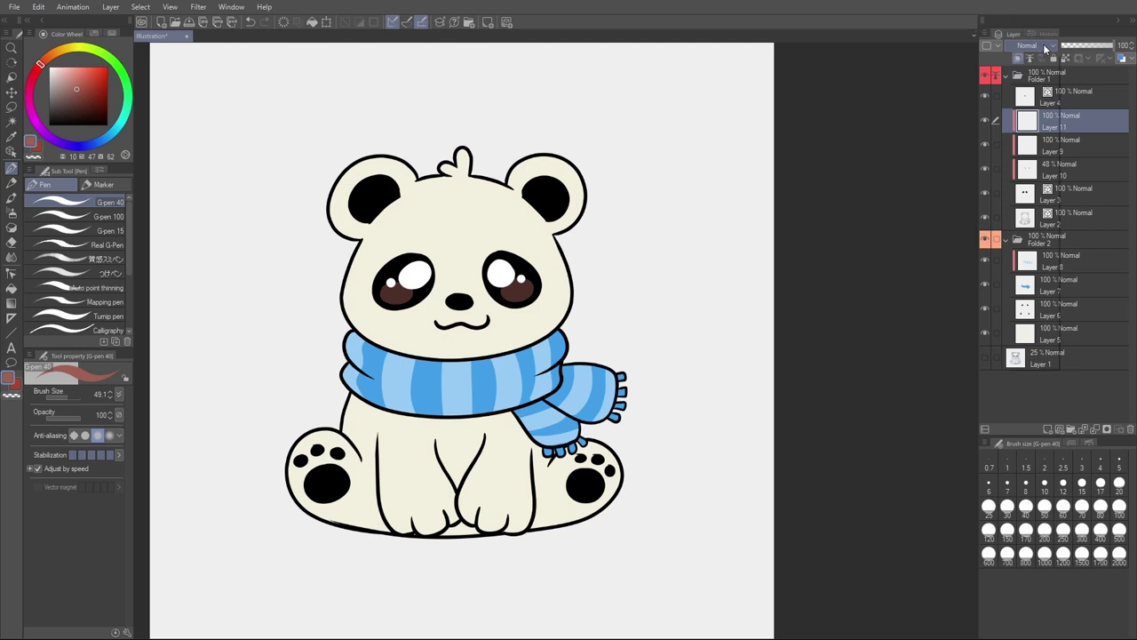
pyautogui.click(1048, 48)
pyautogui.click(1044, 47)
pyautogui.click(1042, 47)
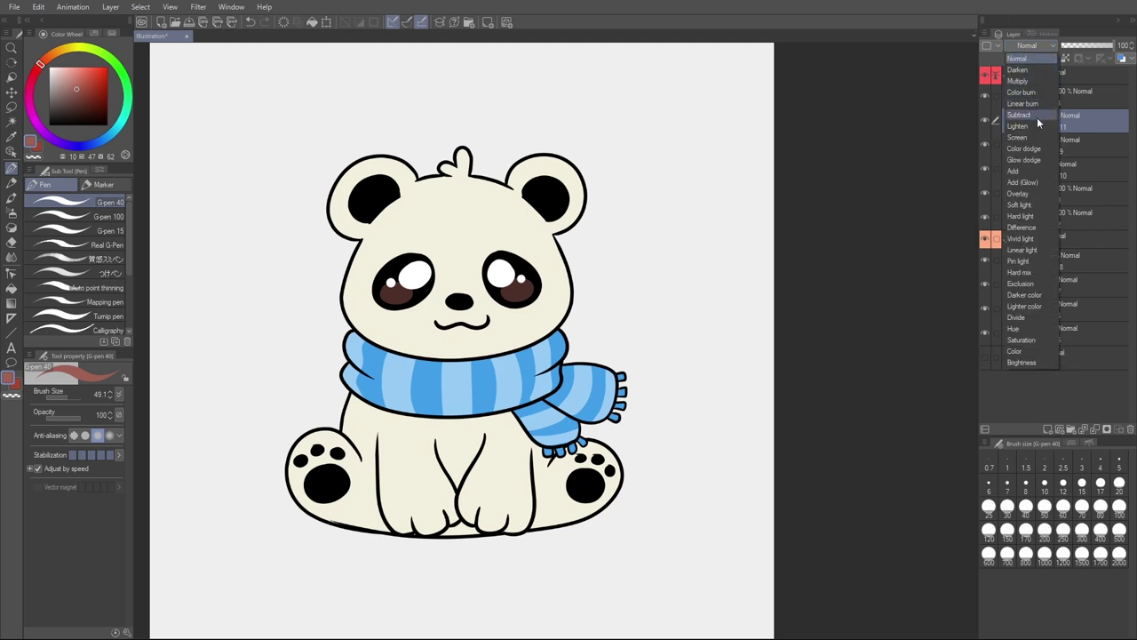
pyautogui.click(1029, 181)
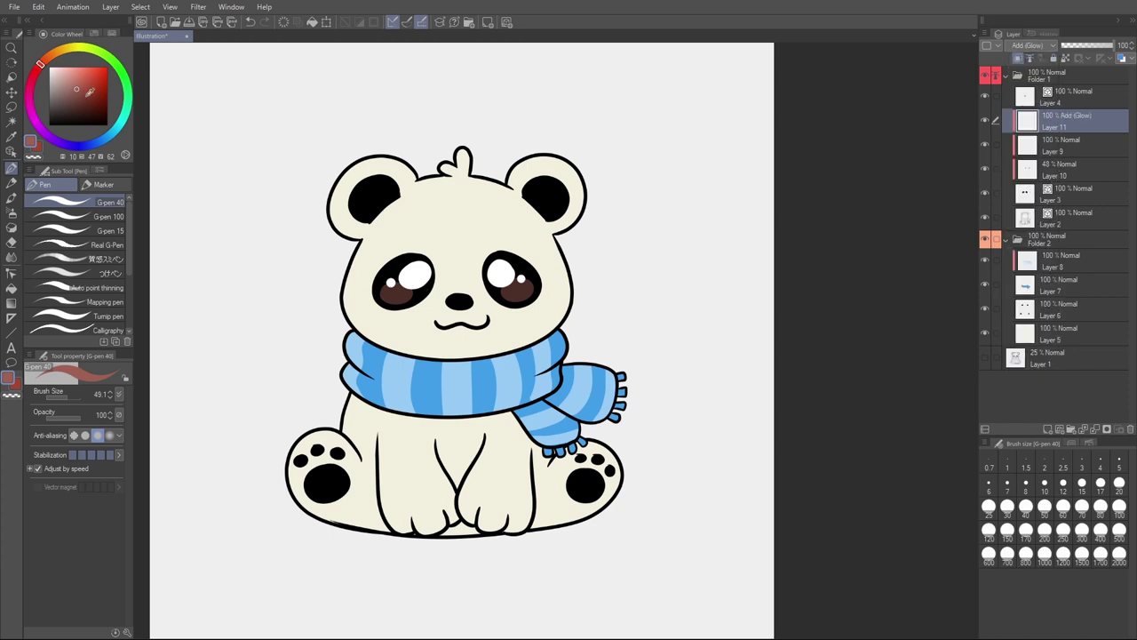
# Step: Airbrush an orange (H 34, S 84, V 95) glow over the lower half of both eyes with Soft 100 at size 232.3
pyautogui.click(84, 70)
pyautogui.click(56, 52)
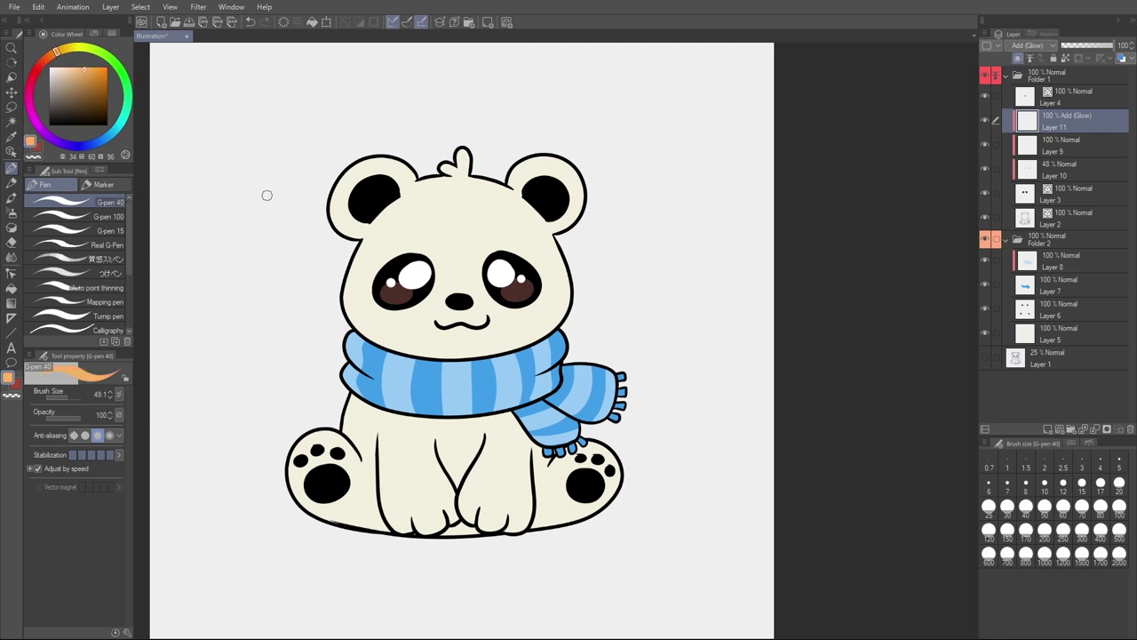
pyautogui.moveTo(102, 66); pyautogui.dragTo(101, 68)
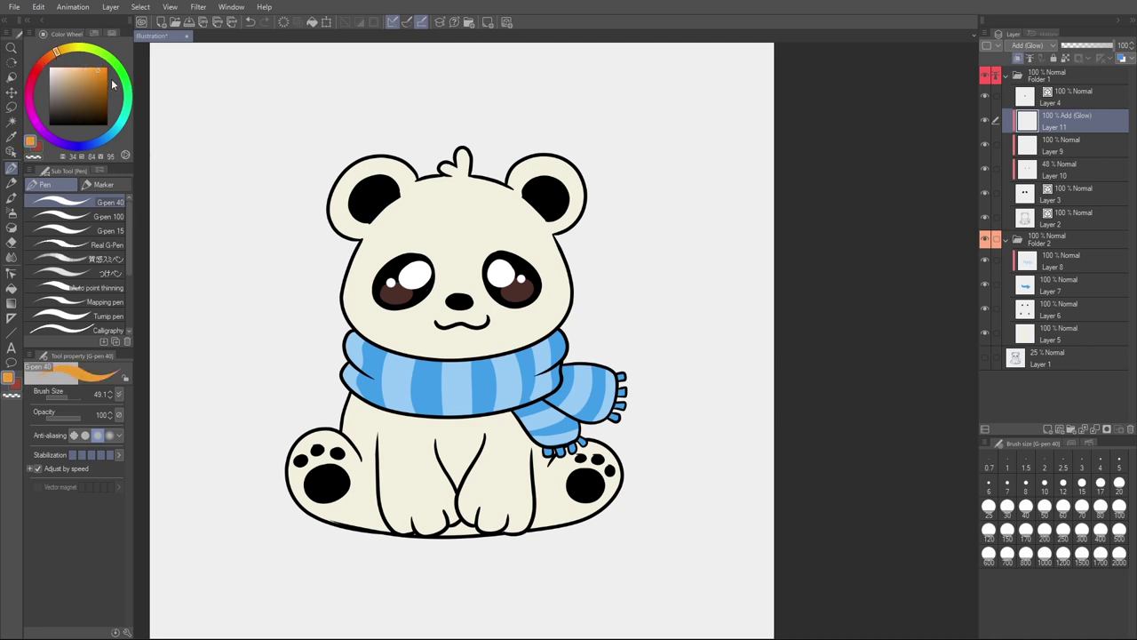
pyautogui.press('b')
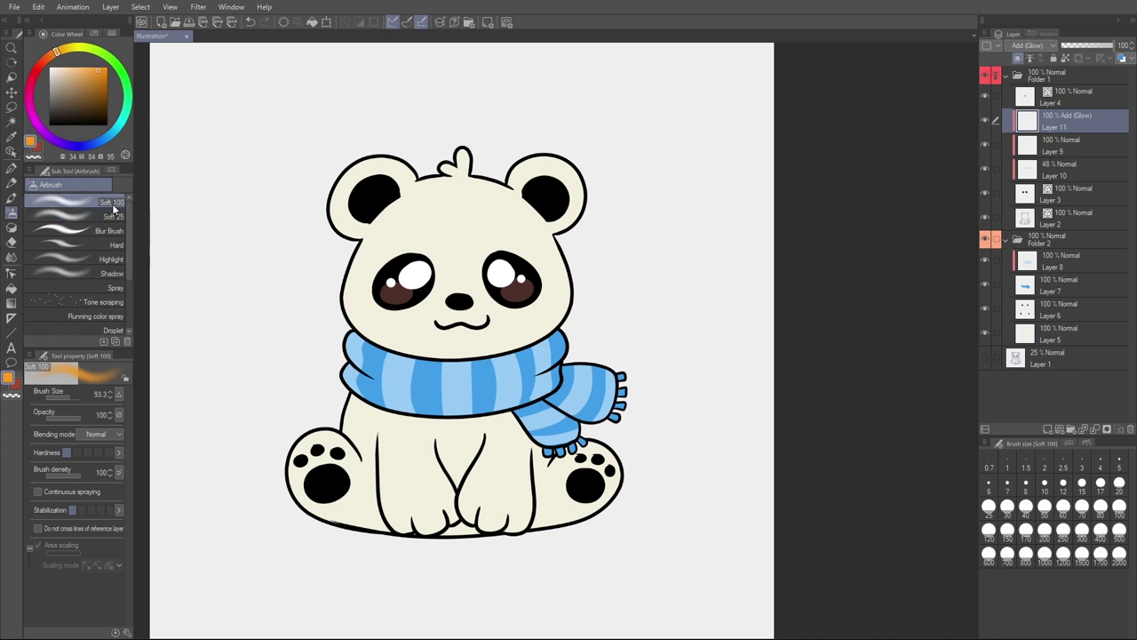
pyautogui.moveTo(495, 349); pyautogui.dragTo(501, 359)
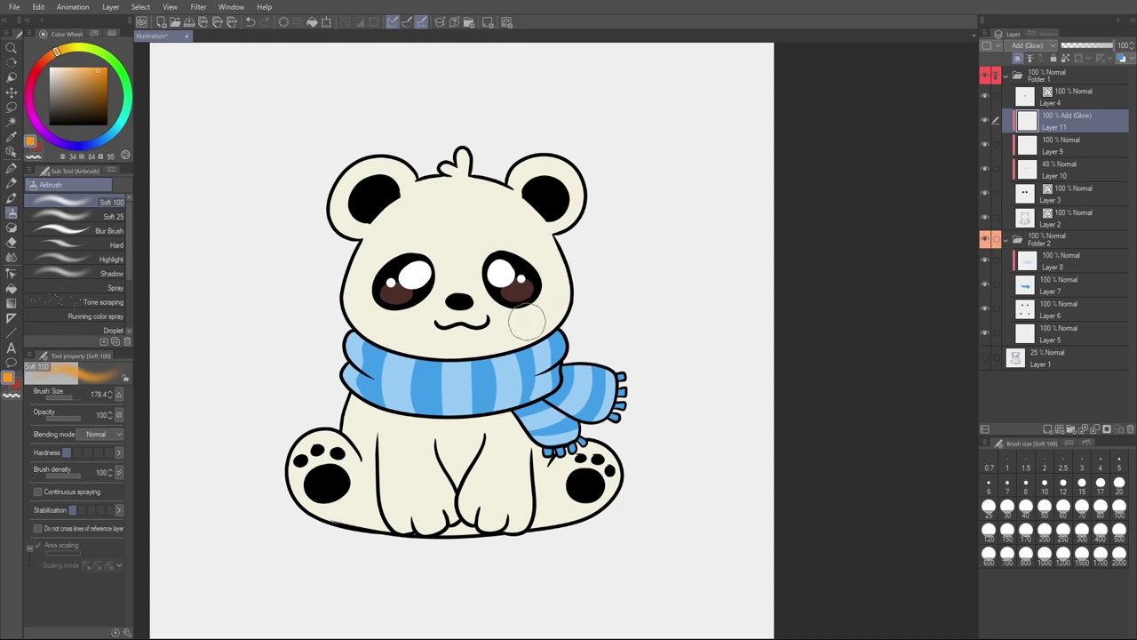
pyautogui.moveTo(531, 327); pyautogui.dragTo(526, 298)
pyautogui.moveTo(385, 304); pyautogui.dragTo(402, 300)
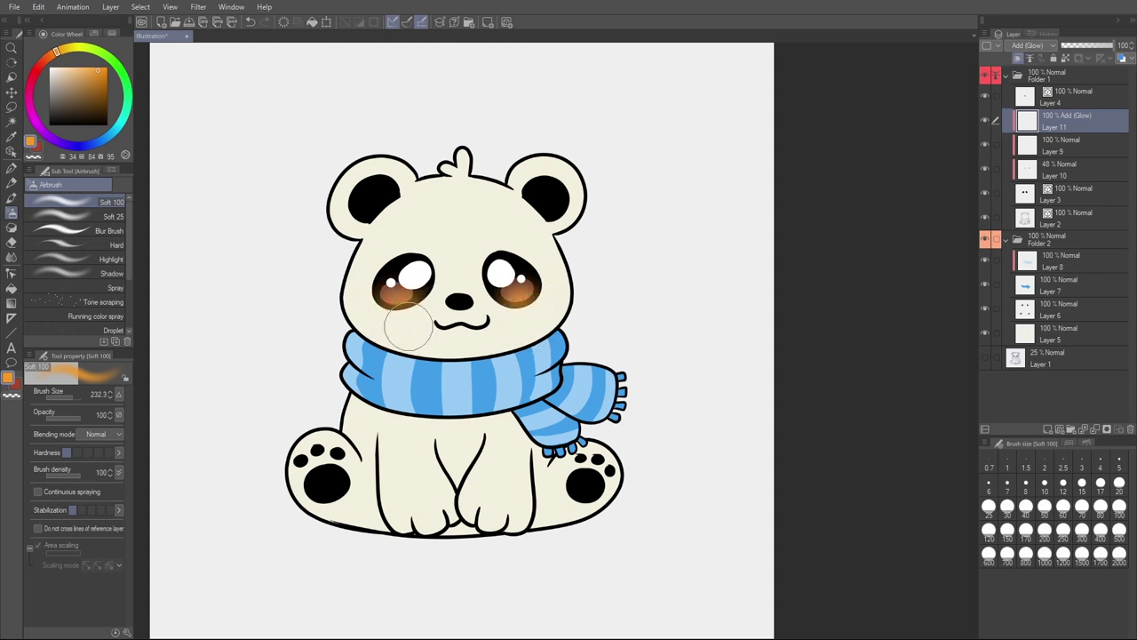
# Step: Intensify the orange eye glow with the Soft 100 airbrush at size 349.4 and set the glow layer's opacity to 90%
pyautogui.moveTo(575, 361); pyautogui.dragTo(586, 361)
pyautogui.moveTo(518, 299); pyautogui.dragTo(511, 296)
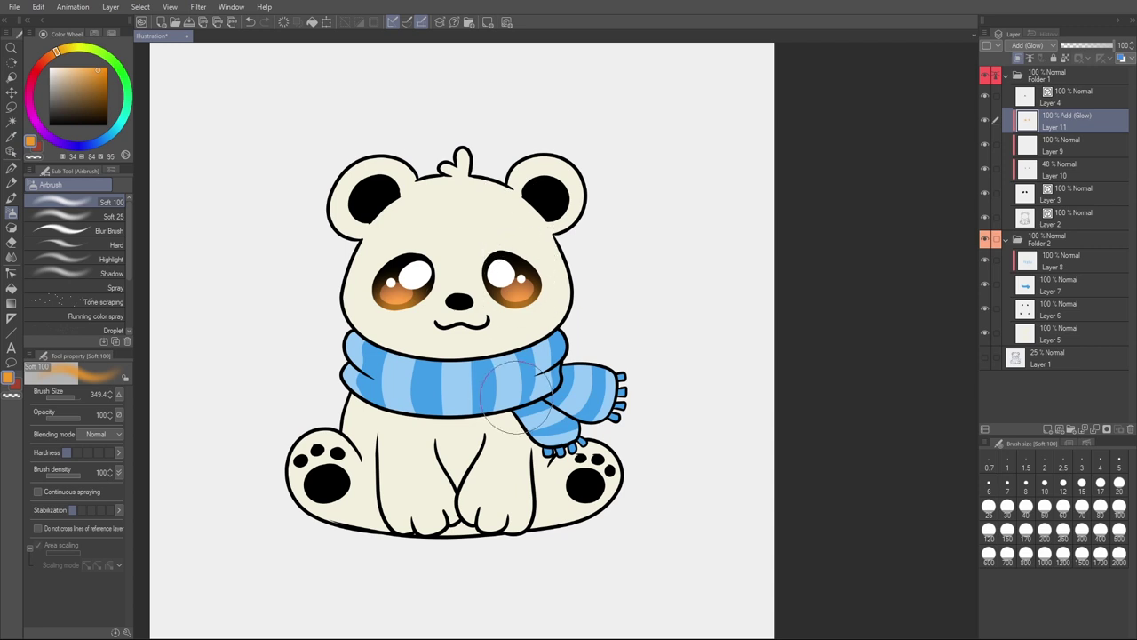
pyautogui.moveTo(1100, 49)
pyautogui.mouseDown()
pyautogui.moveTo(1061, 52)
pyautogui.moveTo(1097, 54)
pyautogui.mouseUp()
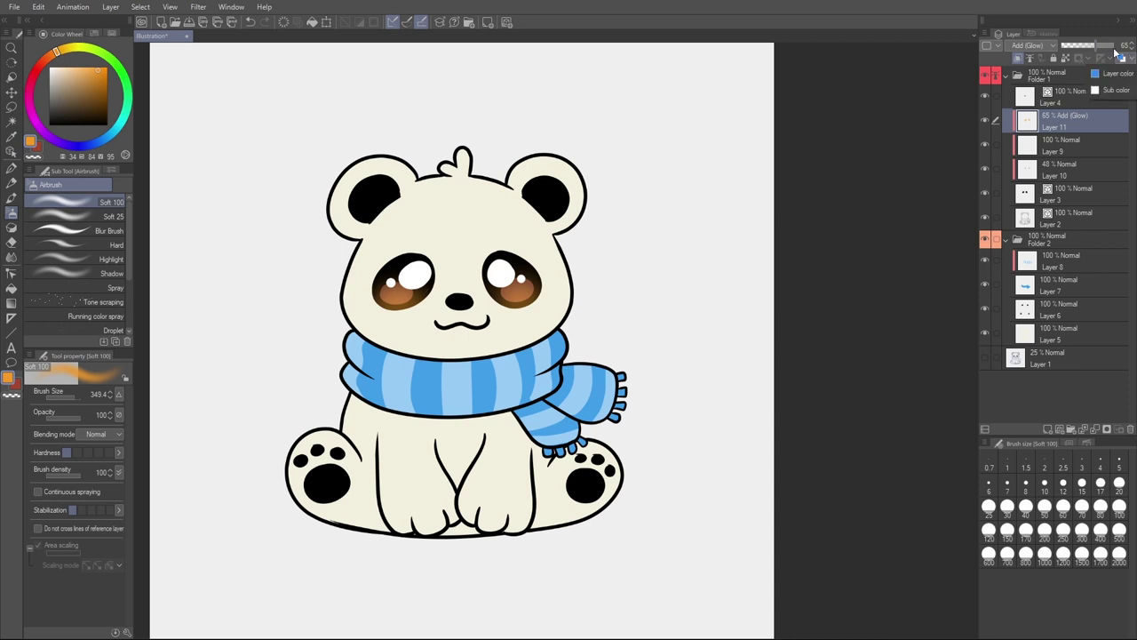
pyautogui.moveTo(1093, 43)
pyautogui.mouseDown()
pyautogui.moveTo(1074, 50)
pyautogui.moveTo(1110, 56)
pyautogui.mouseUp()
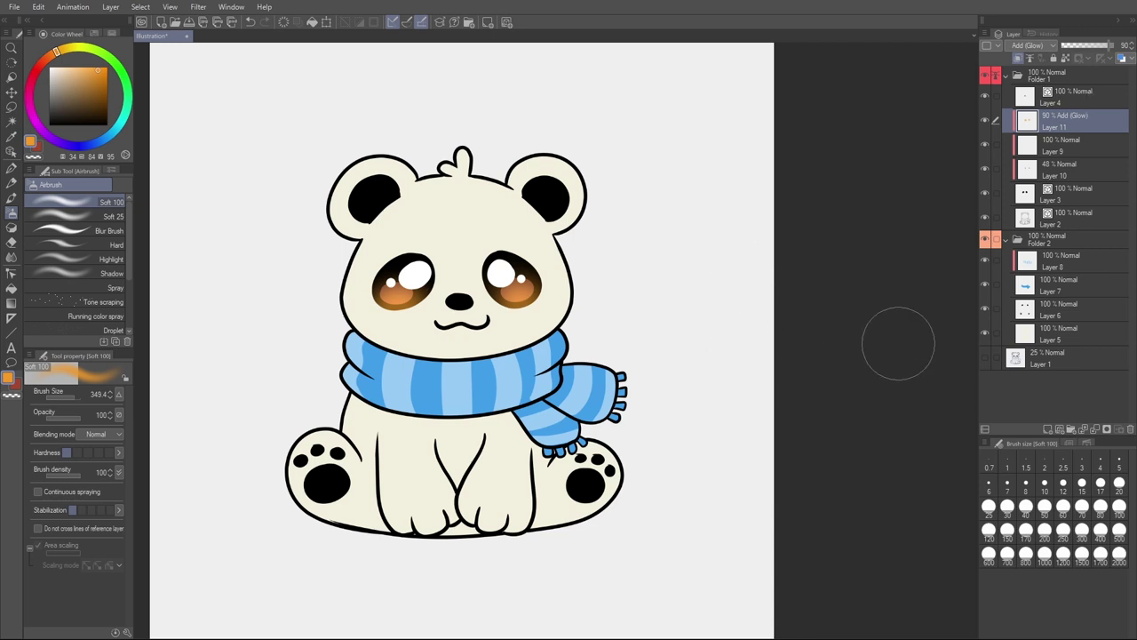
# Step: On a new layer clipped to the nose layer, paint a grey (H 34, S 2, V 54) nose highlight with Opaque watercolor at size 35.1
pyautogui.click(1054, 101)
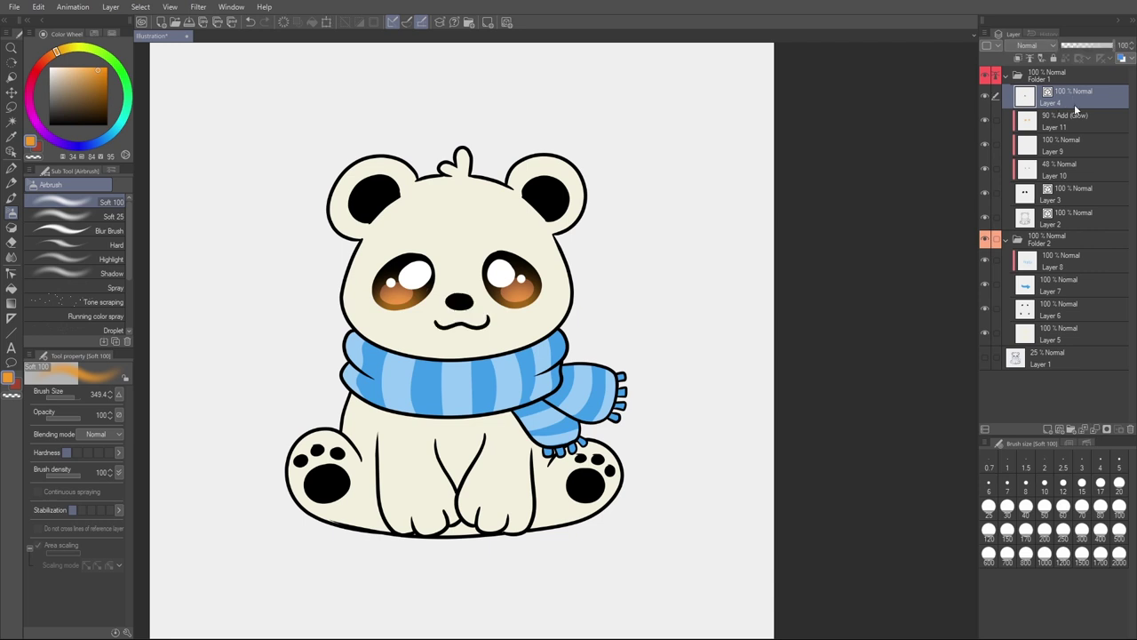
pyautogui.hotkey('ctrl', 'shift', 'n')
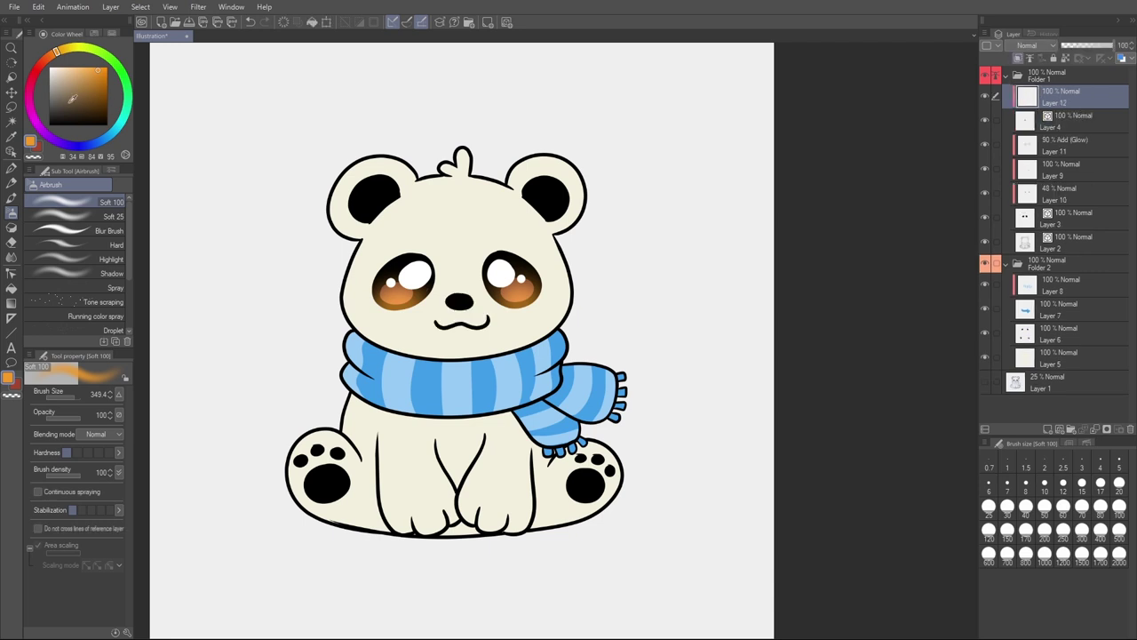
pyautogui.click(53, 108)
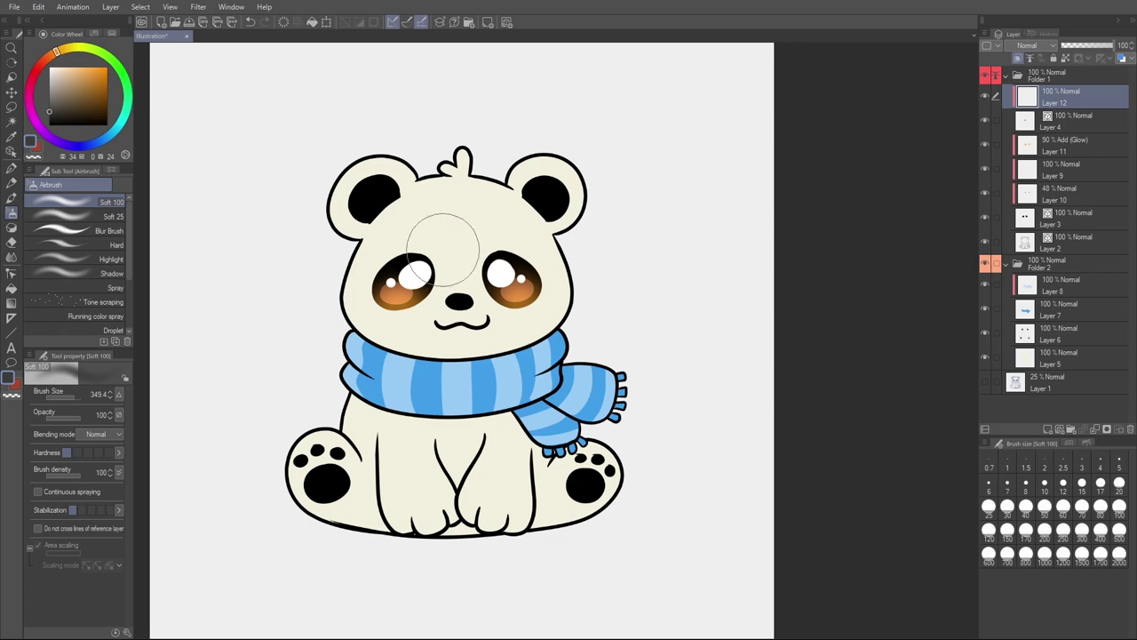
pyautogui.press('b')
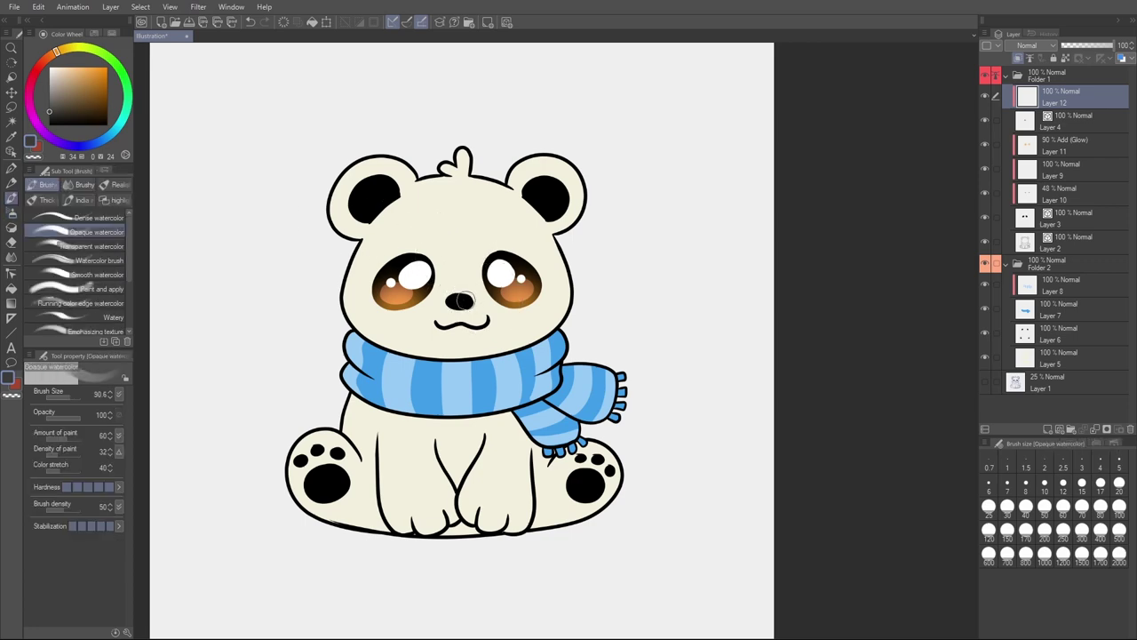
pyautogui.scroll(4, 462, 301)
pyautogui.keyDown('ctrl'); pyautogui.keyDown('alt'); pyautogui.moveTo(498, 296); pyautogui.dragTo(454, 300); pyautogui.keyUp('alt'); pyautogui.keyUp('ctrl')
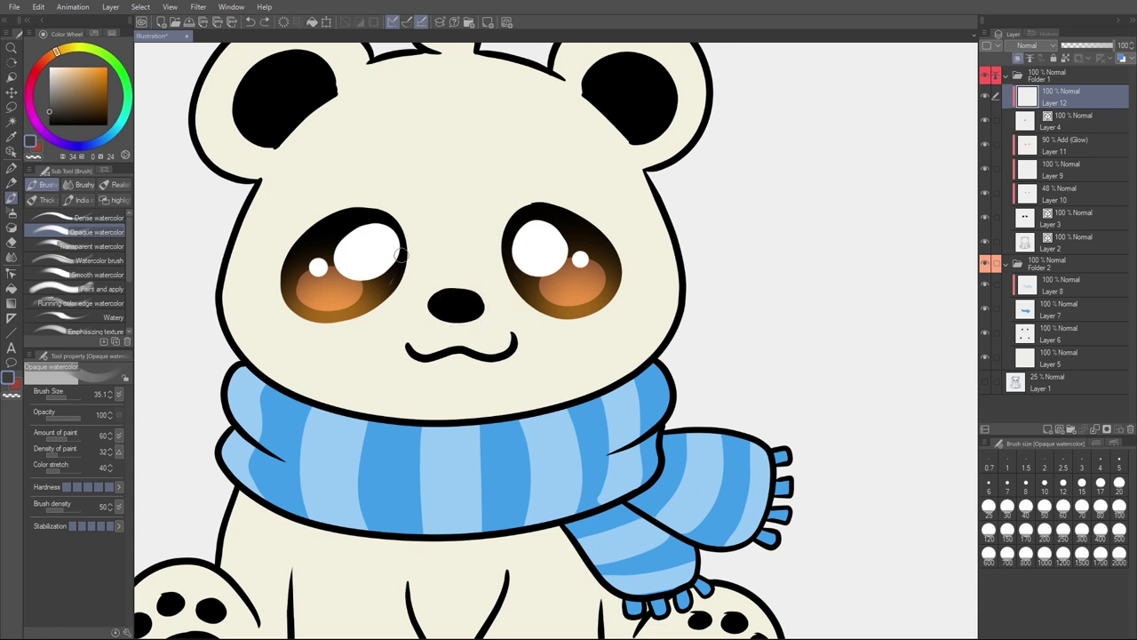
pyautogui.click(53, 89)
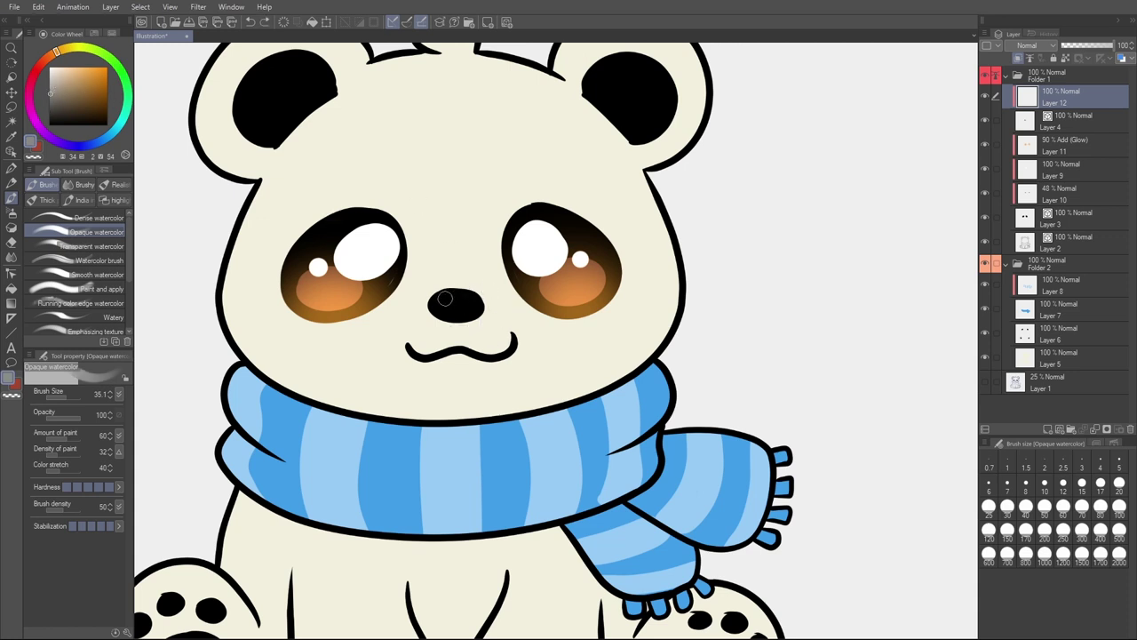
pyautogui.moveTo(445, 298); pyautogui.dragTo(471, 298)
pyautogui.hotkey('ctrl', 'z')
pyautogui.hotkey('ctrl', 'z')
pyautogui.moveTo(446, 300)
pyautogui.mouseDown()
pyautogui.moveTo(478, 302)
pyautogui.moveTo(441, 298)
pyautogui.mouseUp()
# Step: Add a new layer above the body's base color layer and clip it to that layer
pyautogui.scroll(-3, 660, 386)
pyautogui.moveTo(762, 431); pyautogui.dragTo(686, 421)
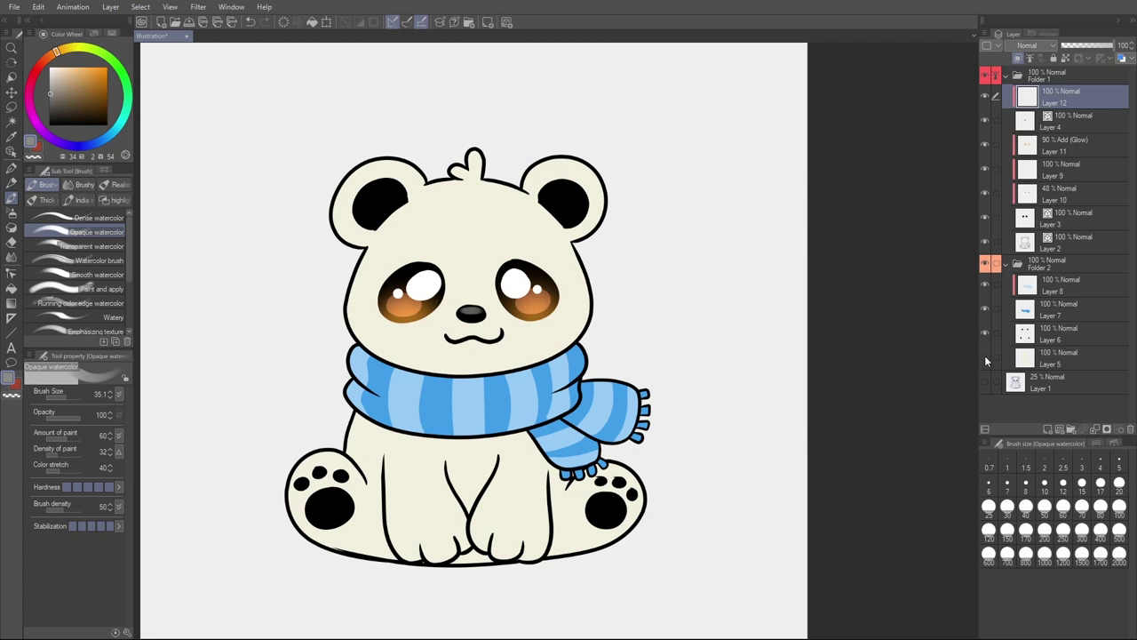
pyautogui.click(1062, 358)
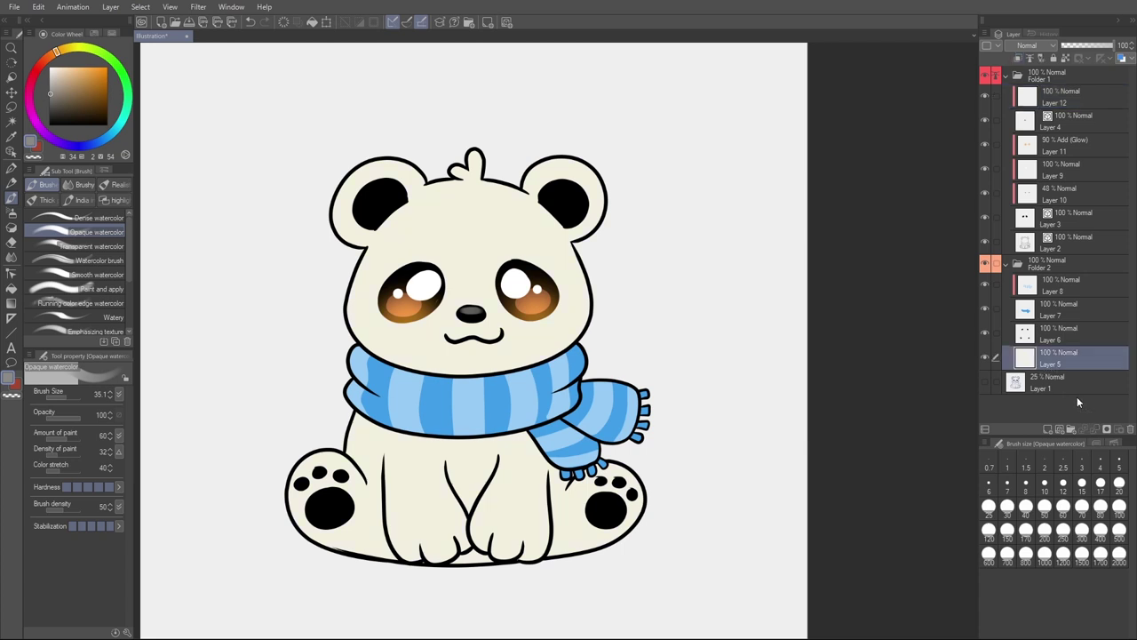
pyautogui.hotkey('ctrl', 'shift', 'n')
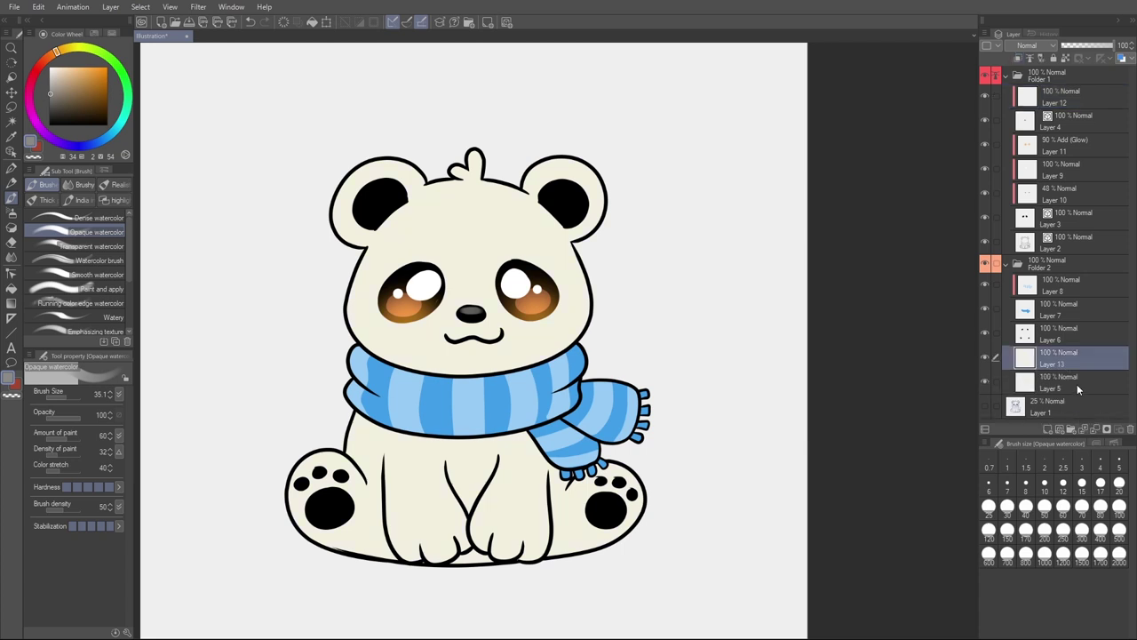
pyautogui.click(1019, 57)
# Step: Choose a vivid purple (H 262, S 100, V 100) and set the new body layer's blending mode to Multiply
pyautogui.click(60, 144)
pyautogui.click(103, 72)
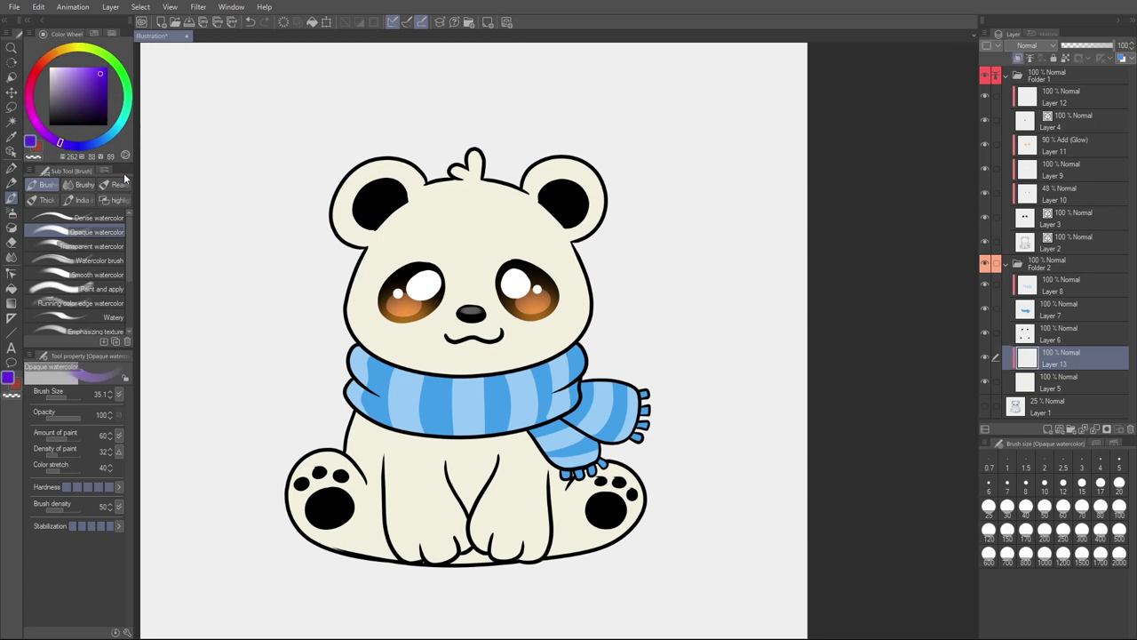
pyautogui.click(107, 67)
pyautogui.click(1047, 48)
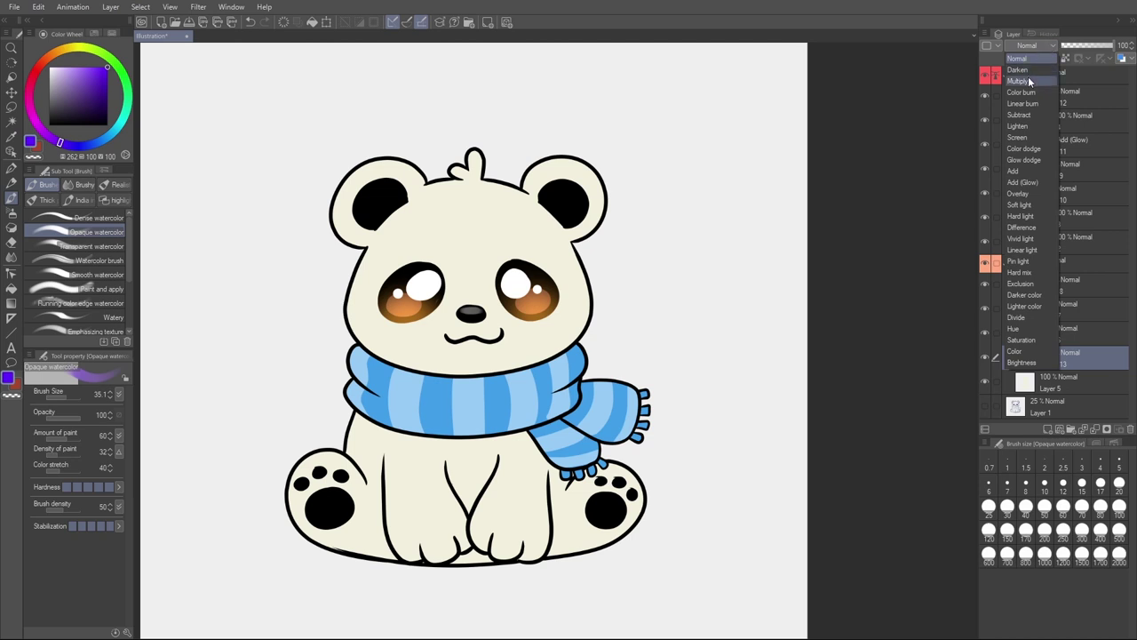
pyautogui.click(1028, 80)
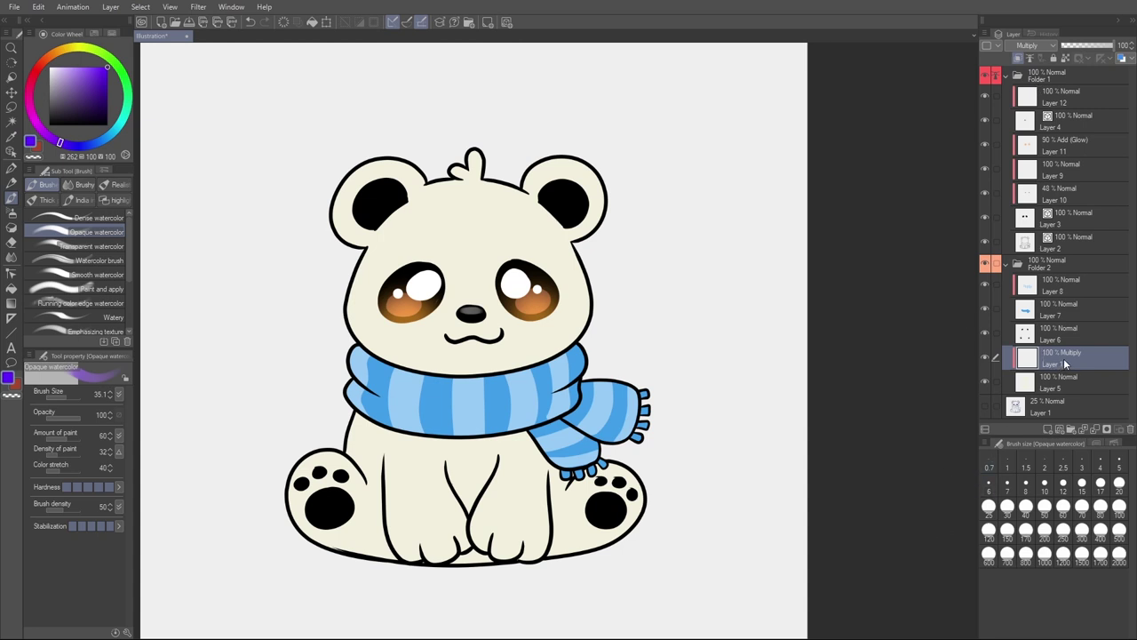
pyautogui.click(1052, 48)
pyautogui.click(1051, 49)
# Step: Paint purple shading along the cheeks and jaw inside the head outline with G-pen 40 at size 70.2
pyautogui.press('p')
pyautogui.press(']')
pyautogui.press(']')
pyautogui.moveTo(366, 249)
pyautogui.mouseDown()
pyautogui.moveTo(353, 339)
pyautogui.moveTo(478, 374)
pyautogui.mouseUp()
pyautogui.moveTo(580, 247)
pyautogui.mouseDown()
pyautogui.moveTo(576, 332)
pyautogui.moveTo(539, 363)
pyautogui.moveTo(404, 375)
pyautogui.mouseUp()
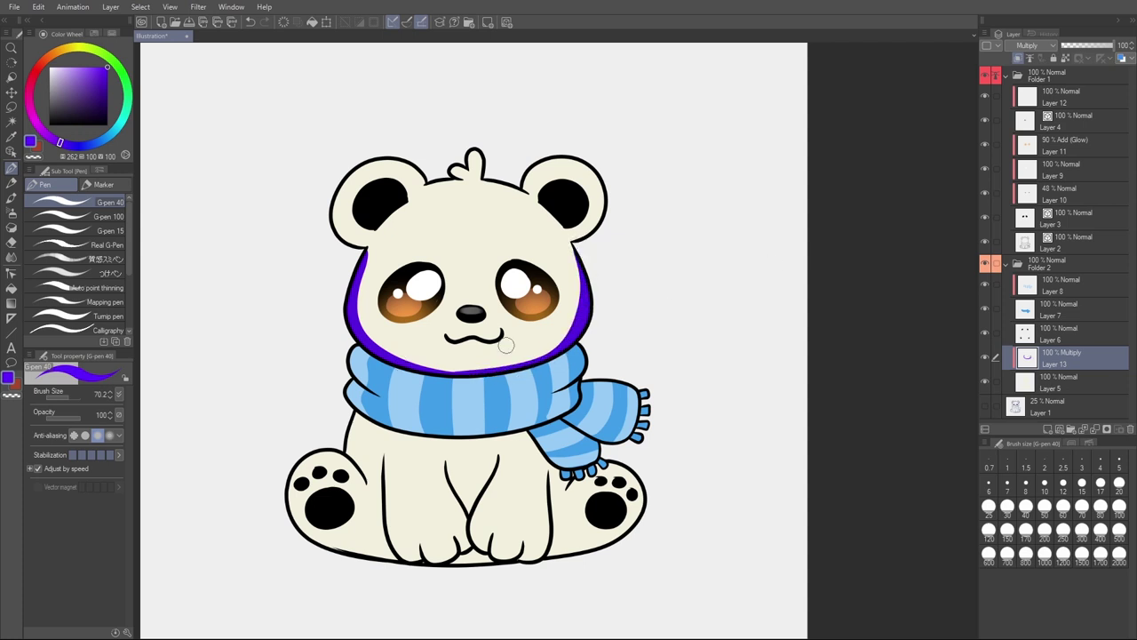
# Step: Refine the cheek and jaw shading with G-pen 40 at size 55.3 and set the shading layer's opacity to 26%
pyautogui.press('[')
pyautogui.press('[')
pyautogui.moveTo(367, 248)
pyautogui.mouseDown()
pyautogui.moveTo(356, 283)
pyautogui.moveTo(360, 334)
pyautogui.moveTo(421, 372)
pyautogui.moveTo(586, 343)
pyautogui.mouseUp()
pyautogui.moveTo(573, 244)
pyautogui.mouseDown()
pyautogui.moveTo(588, 293)
pyautogui.moveTo(571, 339)
pyautogui.moveTo(467, 374)
pyautogui.mouseUp()
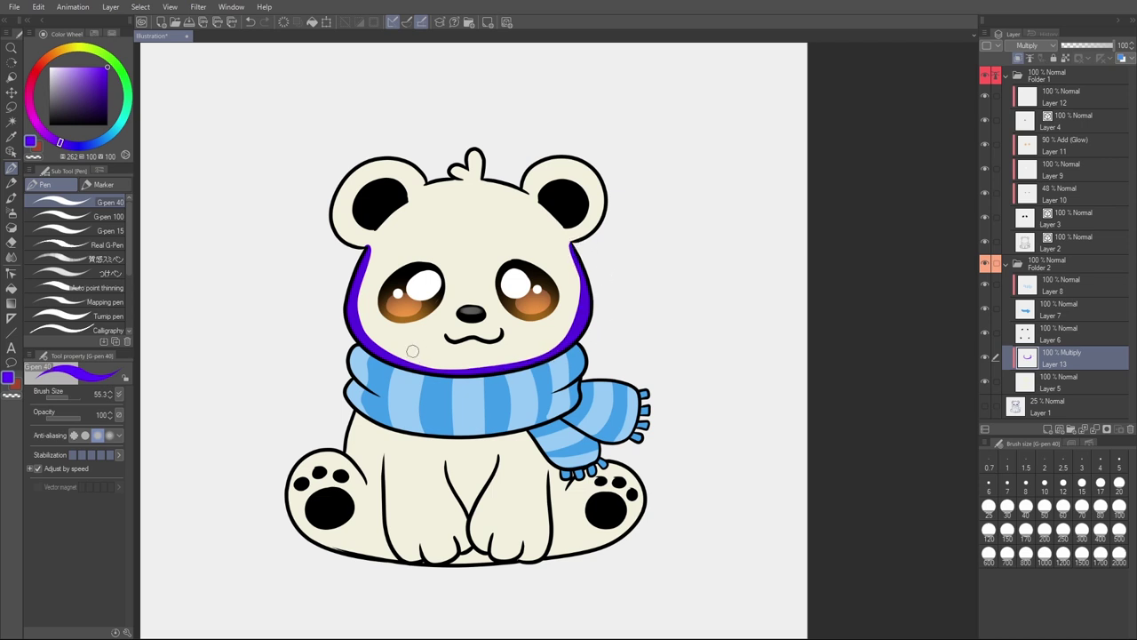
pyautogui.moveTo(362, 328)
pyautogui.mouseDown()
pyautogui.moveTo(395, 357)
pyautogui.moveTo(490, 376)
pyautogui.mouseUp()
pyautogui.moveTo(389, 353)
pyautogui.mouseDown()
pyautogui.moveTo(434, 364)
pyautogui.moveTo(582, 346)
pyautogui.mouseUp()
pyautogui.hotkey('ctrl', 'z')
pyautogui.moveTo(382, 347); pyautogui.dragTo(551, 358)
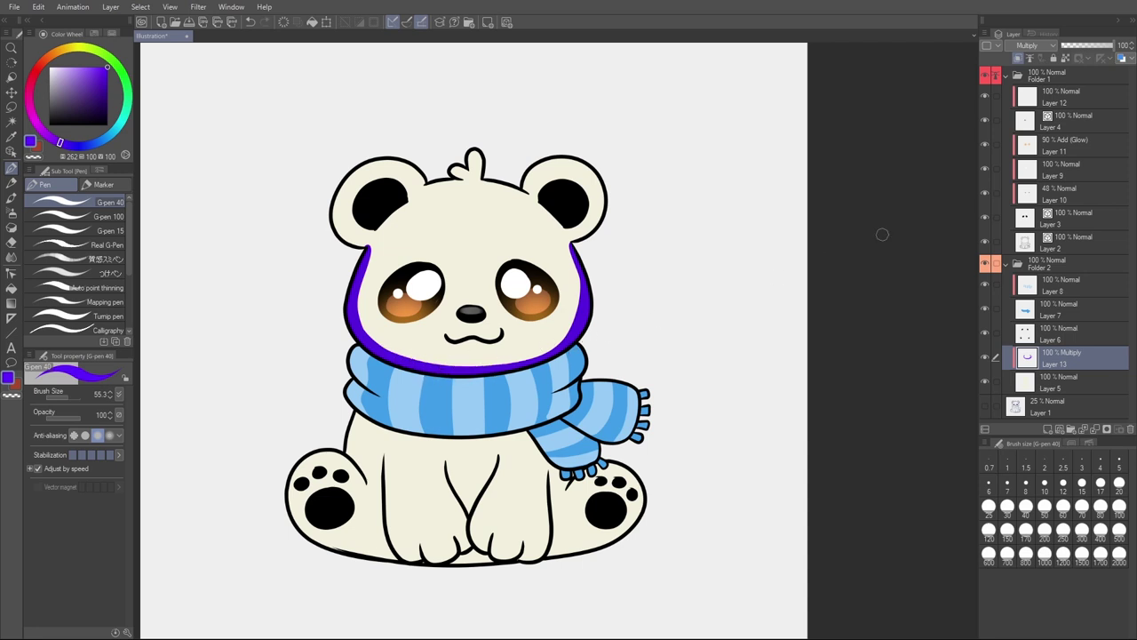
pyautogui.moveTo(1113, 47); pyautogui.dragTo(1077, 52)
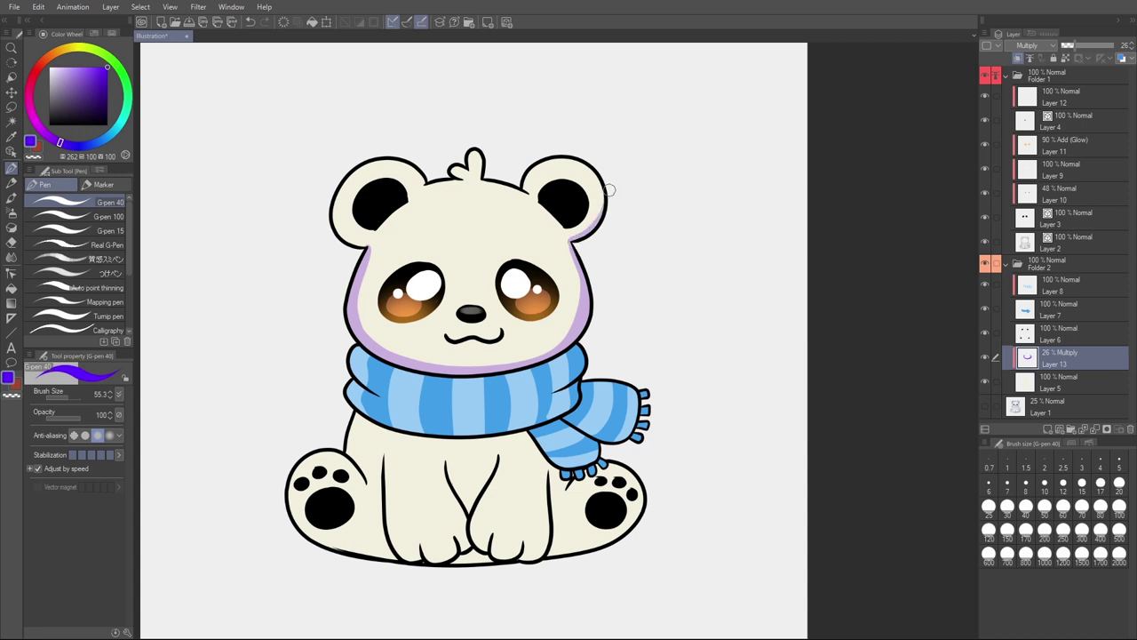
# Step: Shade the hair tuft and the top and upper sides of the head in purple with G-pen 40 at size 65.8
pyautogui.press('alt')
pyautogui.moveTo(476, 181)
pyautogui.mouseDown()
pyautogui.moveTo(475, 140)
pyautogui.moveTo(469, 174)
pyautogui.moveTo(480, 156)
pyautogui.moveTo(468, 153)
pyautogui.mouseUp()
pyautogui.hotkey('ctrl', 'z')
pyautogui.moveTo(425, 184)
pyautogui.mouseDown()
pyautogui.moveTo(471, 181)
pyautogui.moveTo(542, 205)
pyautogui.moveTo(436, 184)
pyautogui.moveTo(412, 194)
pyautogui.moveTo(364, 258)
pyautogui.moveTo(378, 326)
pyautogui.mouseUp()
pyautogui.moveTo(446, 186)
pyautogui.mouseDown()
pyautogui.moveTo(518, 196)
pyautogui.moveTo(554, 219)
pyautogui.mouseUp()
pyautogui.hotkey('ctrl', 'z')
pyautogui.moveTo(373, 238)
pyautogui.mouseDown()
pyautogui.moveTo(405, 206)
pyautogui.moveTo(472, 181)
pyautogui.moveTo(564, 219)
pyautogui.moveTo(595, 272)
pyautogui.mouseUp()
pyautogui.hotkey('ctrl', 'z')
pyautogui.moveTo(449, 187)
pyautogui.mouseDown()
pyautogui.moveTo(542, 206)
pyautogui.moveTo(594, 280)
pyautogui.mouseUp()
pyautogui.hotkey('ctrl', 'z')
pyautogui.moveTo(453, 185)
pyautogui.mouseDown()
pyautogui.moveTo(569, 246)
pyautogui.moveTo(585, 298)
pyautogui.mouseUp()
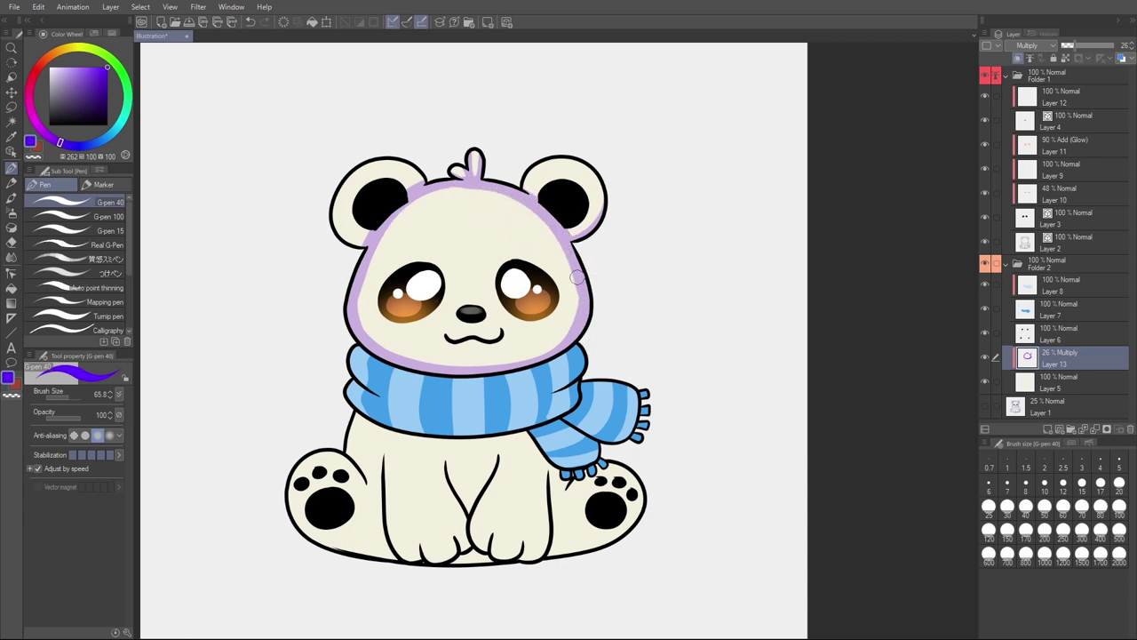
# Step: Widen the purple shading along both sides of the face down to the cheeks
pyautogui.moveTo(581, 295)
pyautogui.mouseDown()
pyautogui.moveTo(566, 329)
pyautogui.moveTo(509, 362)
pyautogui.mouseUp()
pyautogui.hotkey('ctrl', 'z')
pyautogui.moveTo(573, 254); pyautogui.dragTo(567, 333)
pyautogui.hotkey('ctrl', 'z')
pyautogui.moveTo(571, 256)
pyautogui.mouseDown()
pyautogui.moveTo(579, 292)
pyautogui.moveTo(566, 334)
pyautogui.mouseUp()
pyautogui.moveTo(359, 275); pyautogui.dragTo(356, 328)
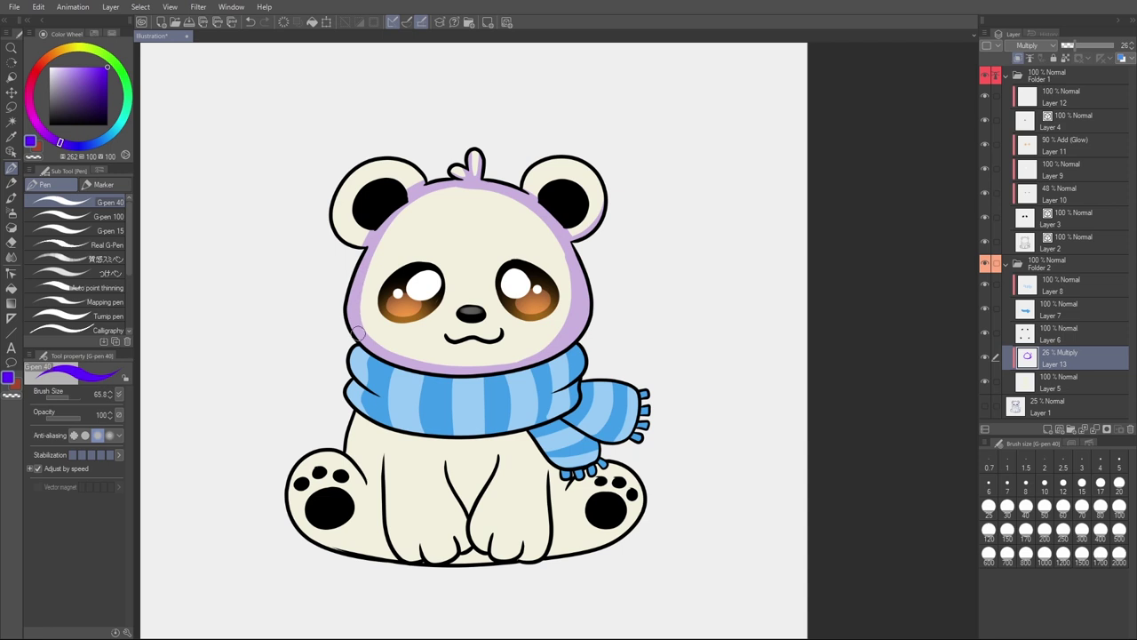
pyautogui.moveTo(375, 224)
pyautogui.mouseDown()
pyautogui.moveTo(360, 295)
pyautogui.moveTo(387, 359)
pyautogui.moveTo(476, 390)
pyautogui.moveTo(455, 358)
pyautogui.moveTo(358, 317)
pyautogui.moveTo(413, 365)
pyautogui.mouseUp()
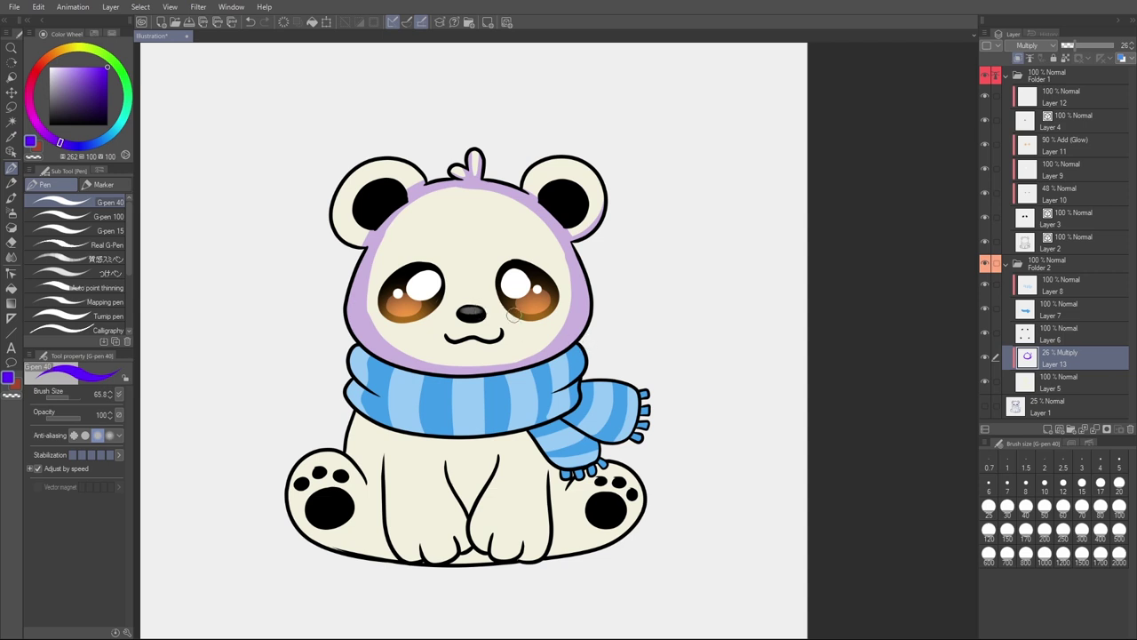
# Step: Fill an oval purple muzzle area around the nose and mouth and set the shading layer's opacity to 18%
pyautogui.moveTo(446, 320)
pyautogui.mouseDown()
pyautogui.moveTo(510, 340)
pyautogui.moveTo(500, 314)
pyautogui.moveTo(455, 311)
pyautogui.moveTo(442, 339)
pyautogui.moveTo(494, 332)
pyautogui.moveTo(431, 330)
pyautogui.moveTo(463, 350)
pyautogui.moveTo(511, 331)
pyautogui.moveTo(485, 311)
pyautogui.moveTo(443, 325)
pyautogui.moveTo(484, 339)
pyautogui.moveTo(491, 319)
pyautogui.moveTo(457, 324)
pyautogui.moveTo(507, 328)
pyautogui.moveTo(470, 309)
pyautogui.moveTo(495, 315)
pyautogui.moveTo(501, 345)
pyautogui.moveTo(475, 350)
pyautogui.moveTo(447, 341)
pyautogui.moveTo(469, 306)
pyautogui.moveTo(509, 333)
pyautogui.mouseUp()
pyautogui.hotkey('ctrl', 'z')
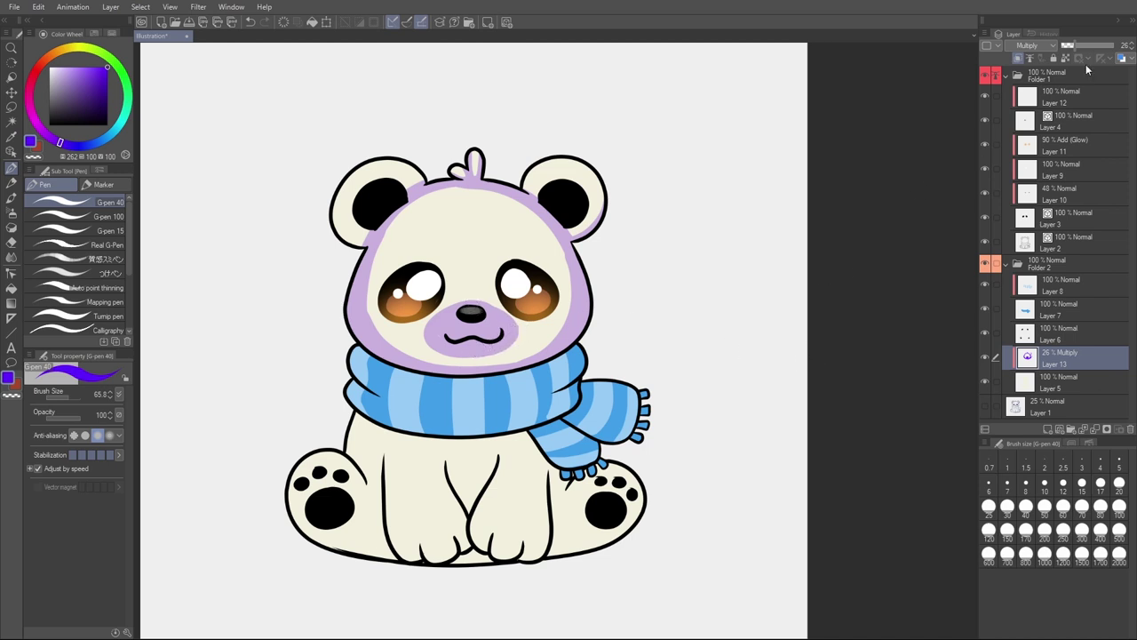
pyautogui.moveTo(1076, 45); pyautogui.dragTo(1071, 45)
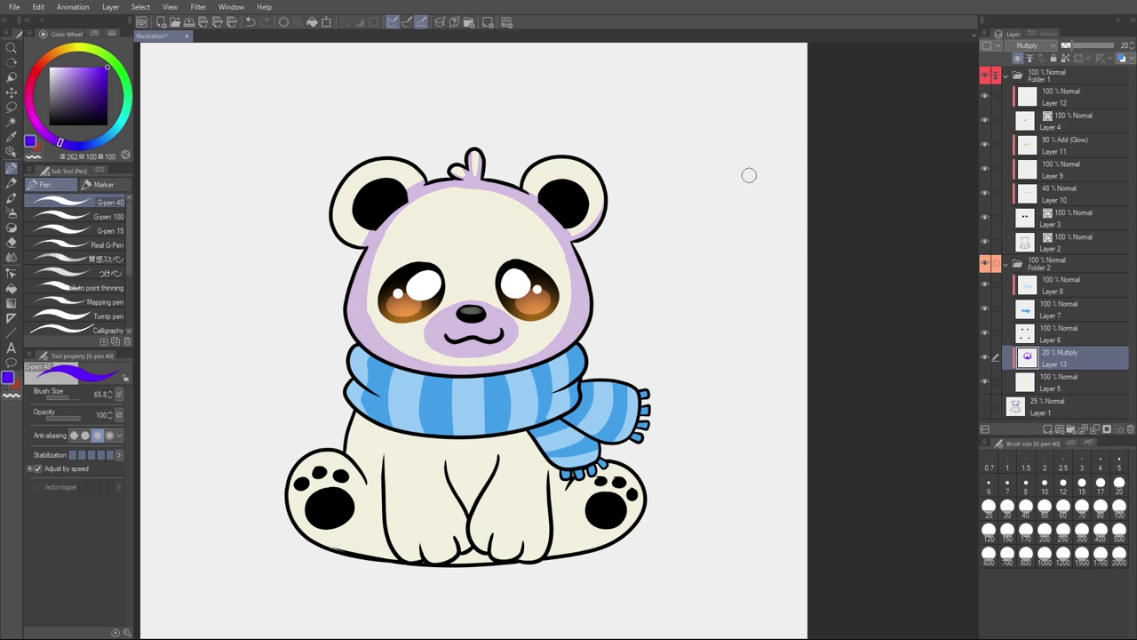
pyautogui.moveTo(1073, 48); pyautogui.dragTo(1071, 50)
# Step: Shade the inner and lower edges of both ears in purple where they meet the head
pyautogui.moveTo(533, 188)
pyautogui.mouseDown()
pyautogui.moveTo(577, 161)
pyautogui.moveTo(537, 187)
pyautogui.moveTo(536, 167)
pyautogui.mouseUp()
pyautogui.hotkey('ctrl', 'z')
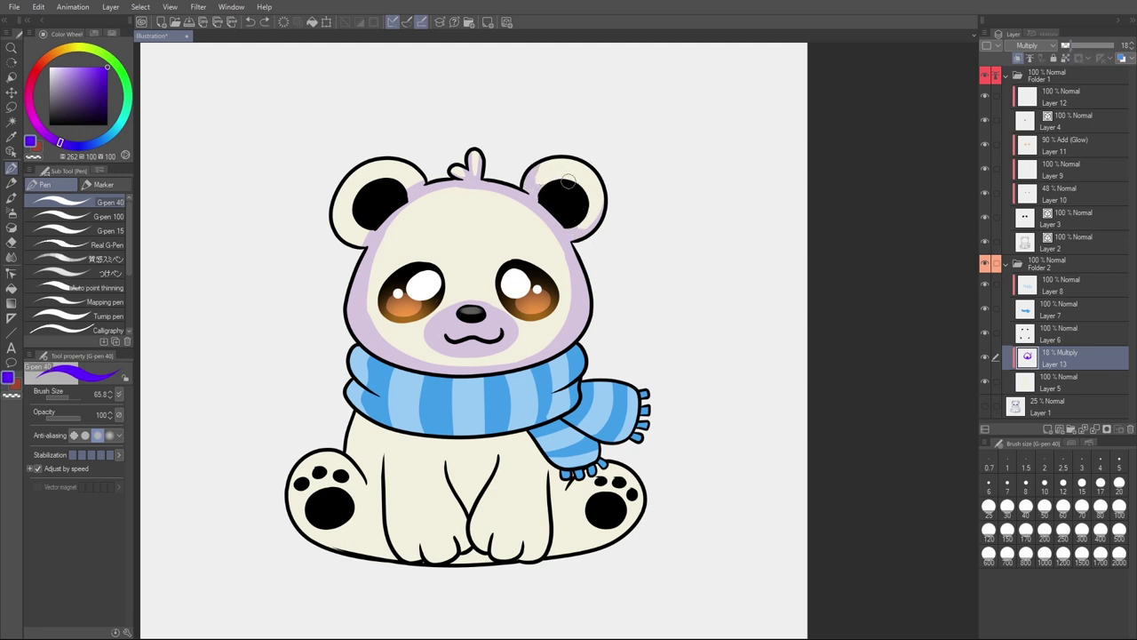
pyautogui.moveTo(397, 188); pyautogui.dragTo(419, 173)
pyautogui.moveTo(335, 230)
pyautogui.mouseDown()
pyautogui.moveTo(368, 212)
pyautogui.moveTo(366, 237)
pyautogui.mouseUp()
pyautogui.hotkey('ctrl', 'z')
pyautogui.hotkey('ctrl', 'z')
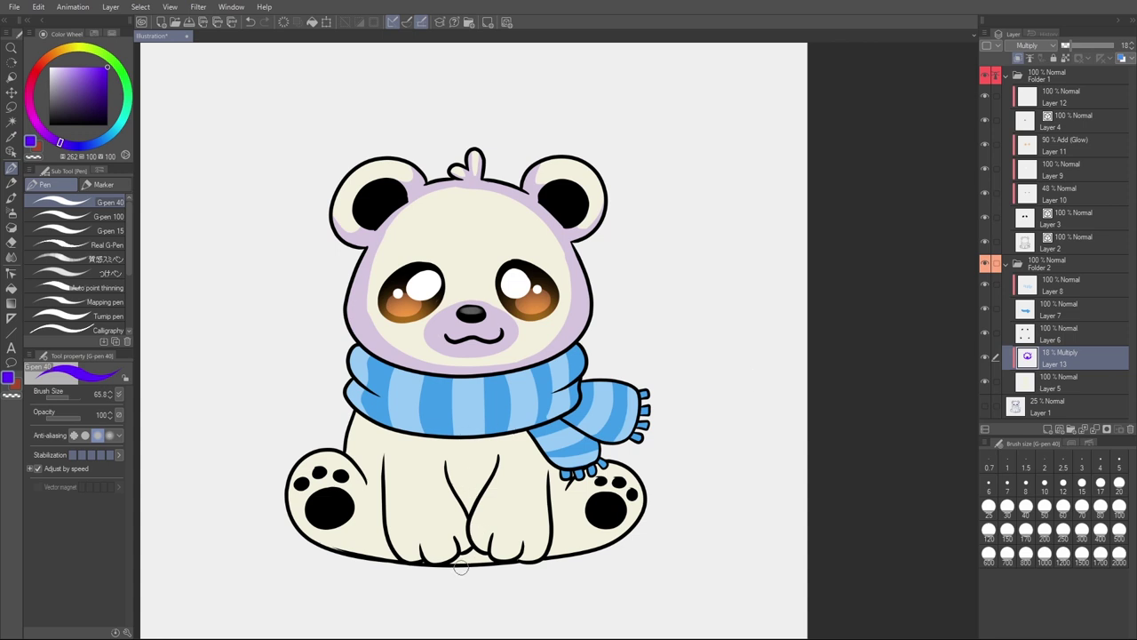
# Step: Shade the belly between the arms, the front paws and the arm edges in purple, cleaning up excess with transparent color
pyautogui.moveTo(460, 565); pyautogui.dragTo(488, 563)
pyautogui.moveTo(467, 510)
pyautogui.mouseDown()
pyautogui.moveTo(451, 468)
pyautogui.moveTo(483, 450)
pyautogui.moveTo(495, 464)
pyautogui.moveTo(466, 507)
pyautogui.moveTo(460, 478)
pyautogui.moveTo(476, 455)
pyautogui.moveTo(470, 502)
pyautogui.moveTo(498, 467)
pyautogui.moveTo(474, 531)
pyautogui.moveTo(497, 526)
pyautogui.moveTo(495, 544)
pyautogui.moveTo(507, 549)
pyautogui.moveTo(523, 533)
pyautogui.moveTo(527, 546)
pyautogui.moveTo(546, 526)
pyautogui.moveTo(546, 483)
pyautogui.moveTo(518, 538)
pyautogui.moveTo(509, 545)
pyautogui.moveTo(494, 529)
pyautogui.moveTo(479, 538)
pyautogui.moveTo(503, 554)
pyautogui.moveTo(542, 552)
pyautogui.mouseUp()
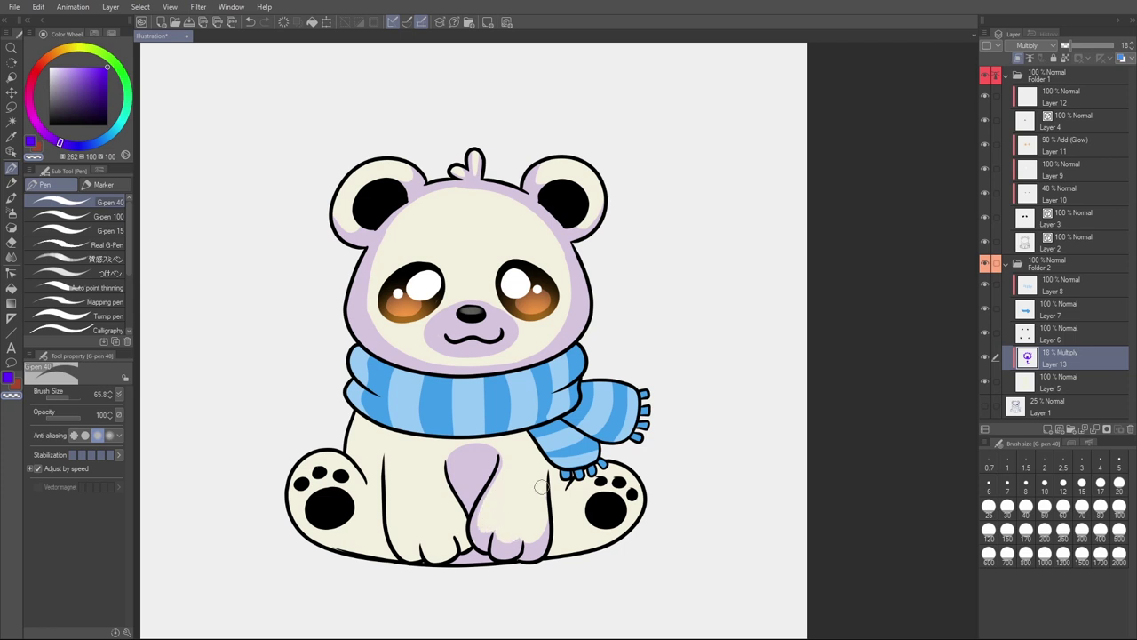
pyautogui.press('c')
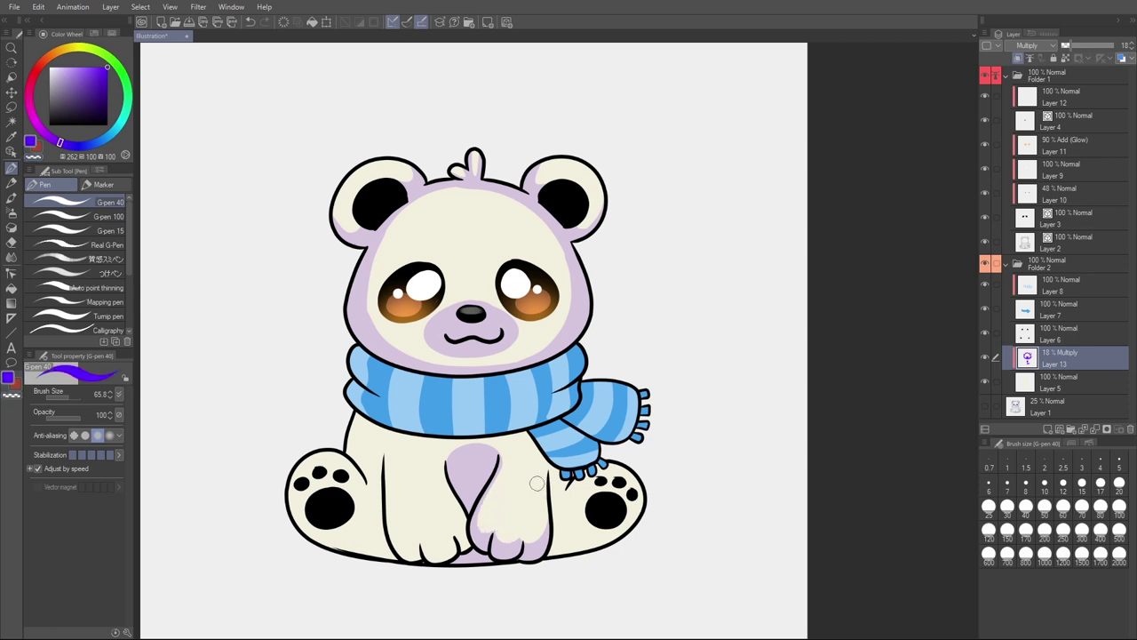
pyautogui.moveTo(386, 453)
pyautogui.mouseDown()
pyautogui.moveTo(385, 509)
pyautogui.moveTo(403, 547)
pyautogui.moveTo(441, 550)
pyautogui.moveTo(468, 497)
pyautogui.moveTo(454, 550)
pyautogui.moveTo(426, 561)
pyautogui.moveTo(399, 554)
pyautogui.moveTo(391, 511)
pyautogui.mouseUp()
pyautogui.moveTo(463, 522); pyautogui.dragTo(459, 518)
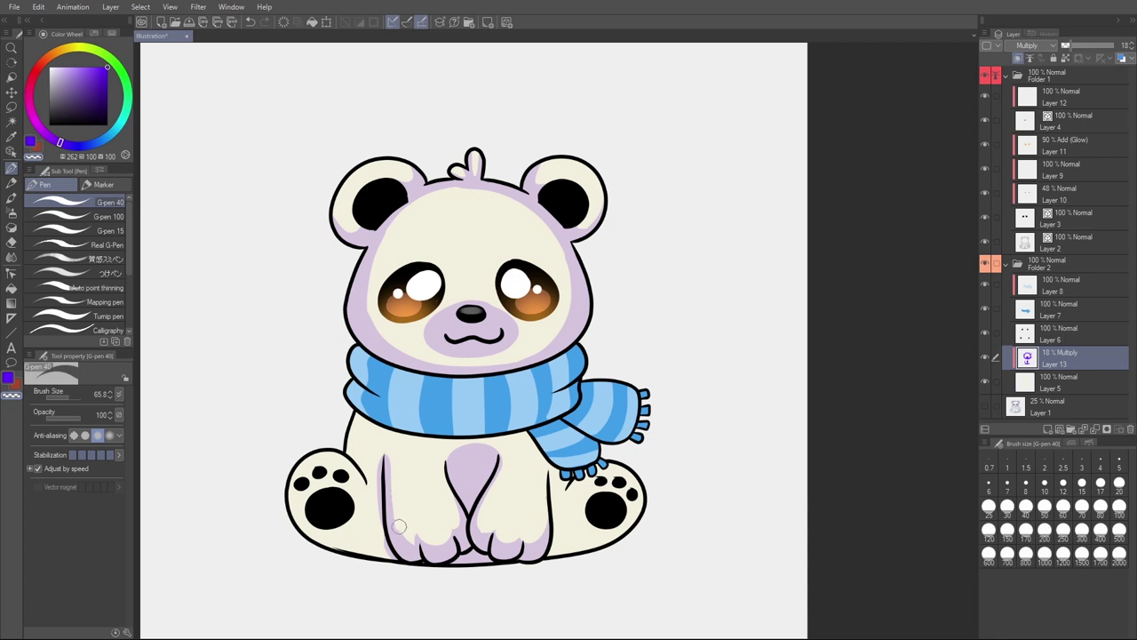
pyautogui.moveTo(380, 453); pyautogui.dragTo(381, 540)
pyautogui.press('c')
# Step: Shade the foot beneath the scarf tails in purple, along its lower edge and the side next to the arm
pyautogui.moveTo(551, 536)
pyautogui.mouseDown()
pyautogui.moveTo(575, 551)
pyautogui.moveTo(624, 535)
pyautogui.mouseUp()
pyautogui.moveTo(566, 478)
pyautogui.mouseDown()
pyautogui.moveTo(557, 520)
pyautogui.moveTo(576, 549)
pyautogui.moveTo(636, 519)
pyautogui.mouseUp()
pyautogui.moveTo(558, 507); pyautogui.dragTo(555, 473)
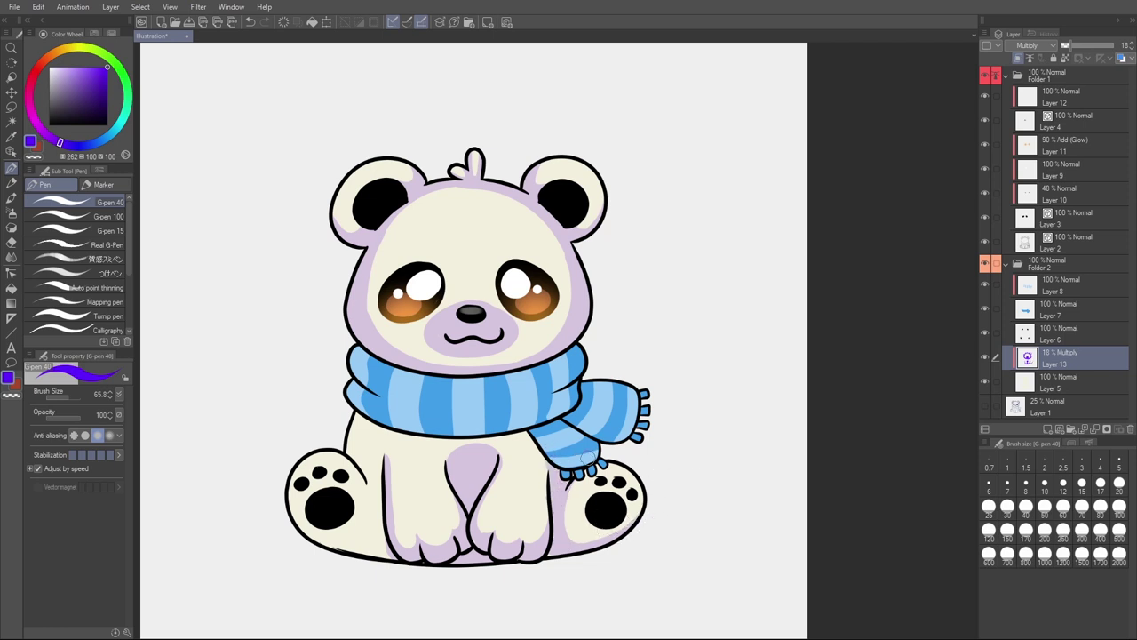
pyautogui.moveTo(574, 471)
pyautogui.mouseDown()
pyautogui.moveTo(569, 536)
pyautogui.moveTo(610, 538)
pyautogui.mouseUp()
pyautogui.hotkey('ctrl', 'z')
pyautogui.moveTo(574, 470)
pyautogui.mouseDown()
pyautogui.moveTo(564, 533)
pyautogui.moveTo(623, 539)
pyautogui.mouseUp()
# Step: Paint a purple cast shadow on the chest along the scarf's lower edge
pyautogui.moveTo(502, 429)
pyautogui.mouseDown()
pyautogui.moveTo(401, 434)
pyautogui.moveTo(360, 417)
pyautogui.mouseUp()
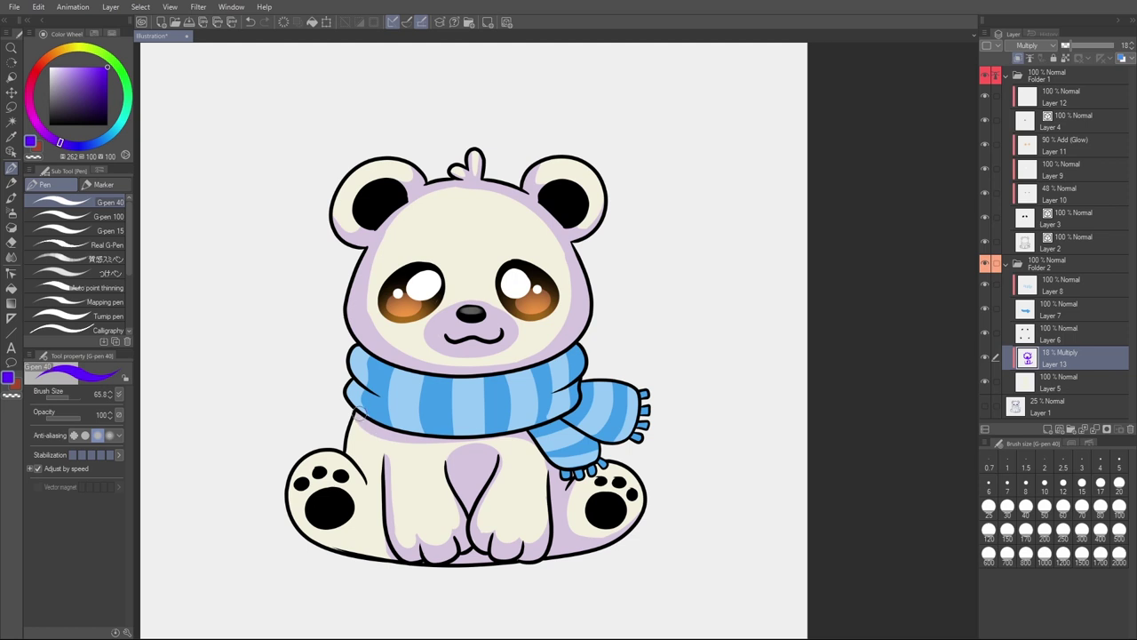
pyautogui.hotkey('ctrl', 'z')
pyautogui.moveTo(527, 430)
pyautogui.mouseDown()
pyautogui.moveTo(430, 437)
pyautogui.moveTo(360, 414)
pyautogui.mouseUp()
# Step: Shade the other foot's inner and lower edges and the body area between it and the arm in purple
pyautogui.moveTo(365, 478)
pyautogui.mouseDown()
pyautogui.moveTo(363, 534)
pyautogui.moveTo(337, 550)
pyautogui.moveTo(368, 477)
pyautogui.moveTo(366, 520)
pyautogui.mouseUp()
pyautogui.moveTo(365, 478); pyautogui.dragTo(383, 478)
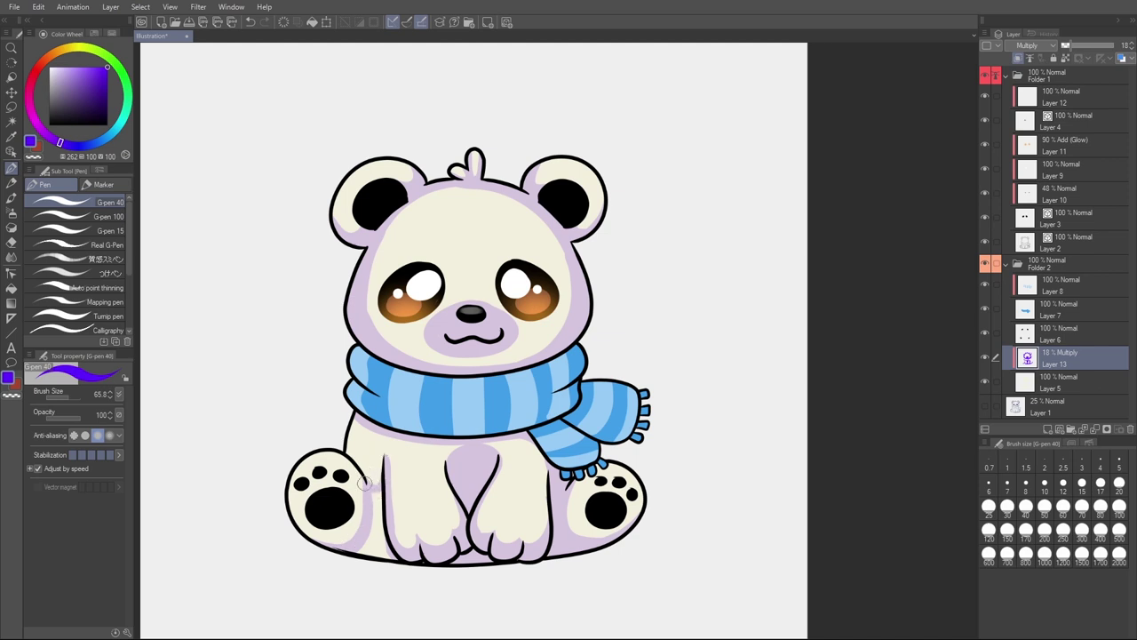
pyautogui.moveTo(378, 488); pyautogui.dragTo(399, 573)
pyautogui.moveTo(381, 530)
pyautogui.mouseDown()
pyautogui.moveTo(372, 556)
pyautogui.moveTo(366, 545)
pyautogui.mouseUp()
pyautogui.hotkey('ctrl', 'space')
pyautogui.moveTo(684, 472)
pyautogui.mouseDown()
pyautogui.moveTo(668, 473)
pyautogui.moveTo(707, 478)
pyautogui.moveTo(691, 455)
pyautogui.mouseUp()
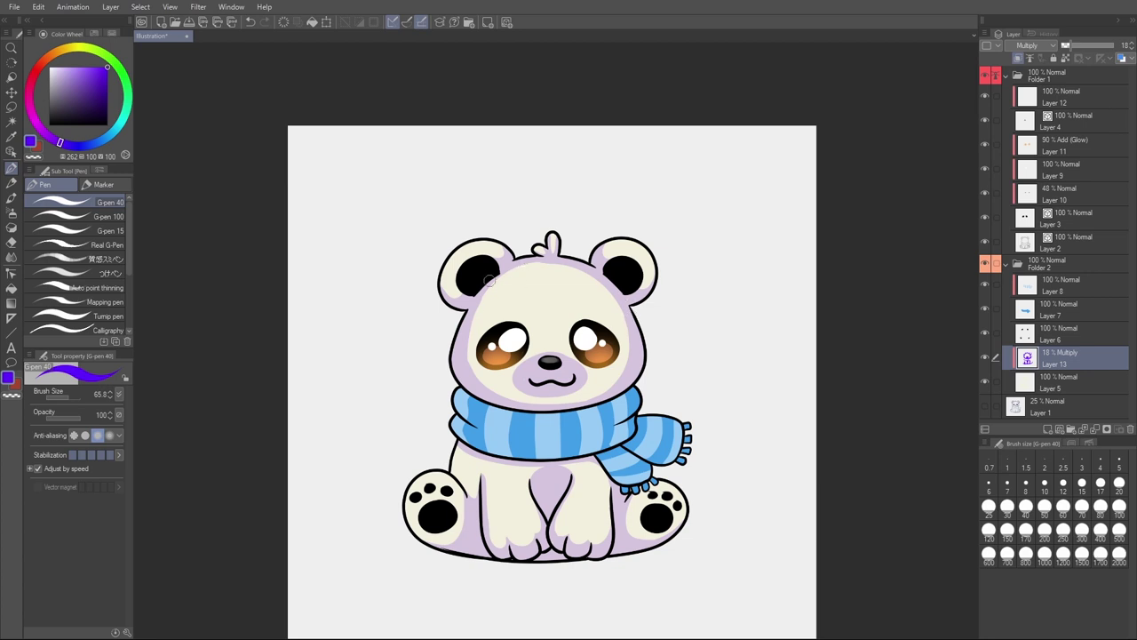
# Step: Compare stronger and weaker body shading and set the Multiply layer's opacity to 17%
pyautogui.click(1090, 49)
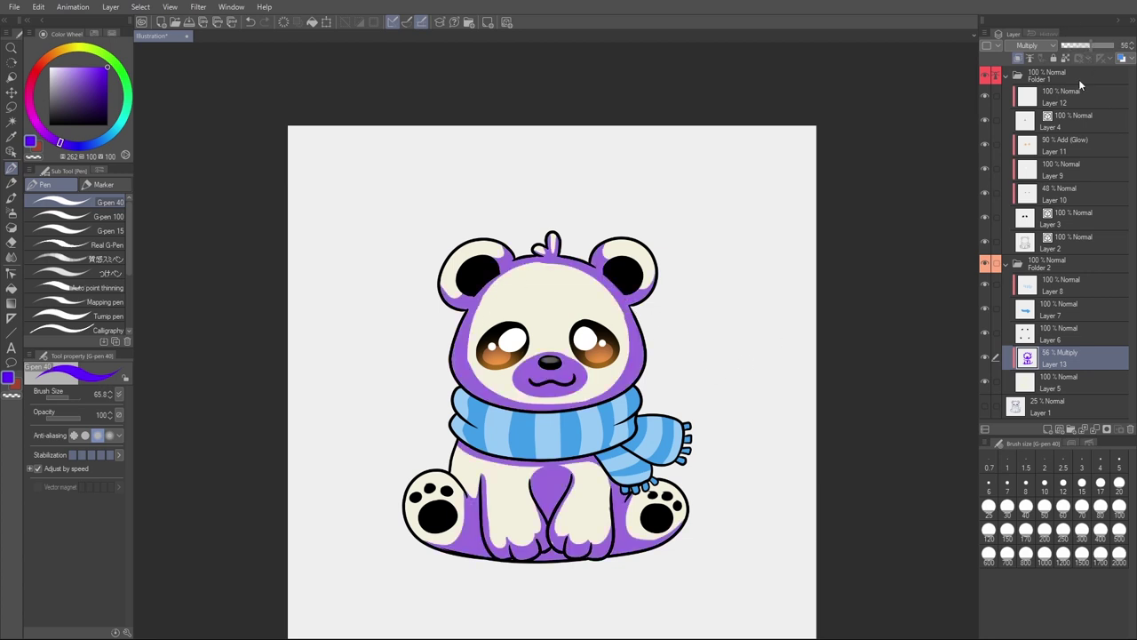
pyautogui.scroll(3, 734, 437)
pyautogui.scroll(1, 629, 427)
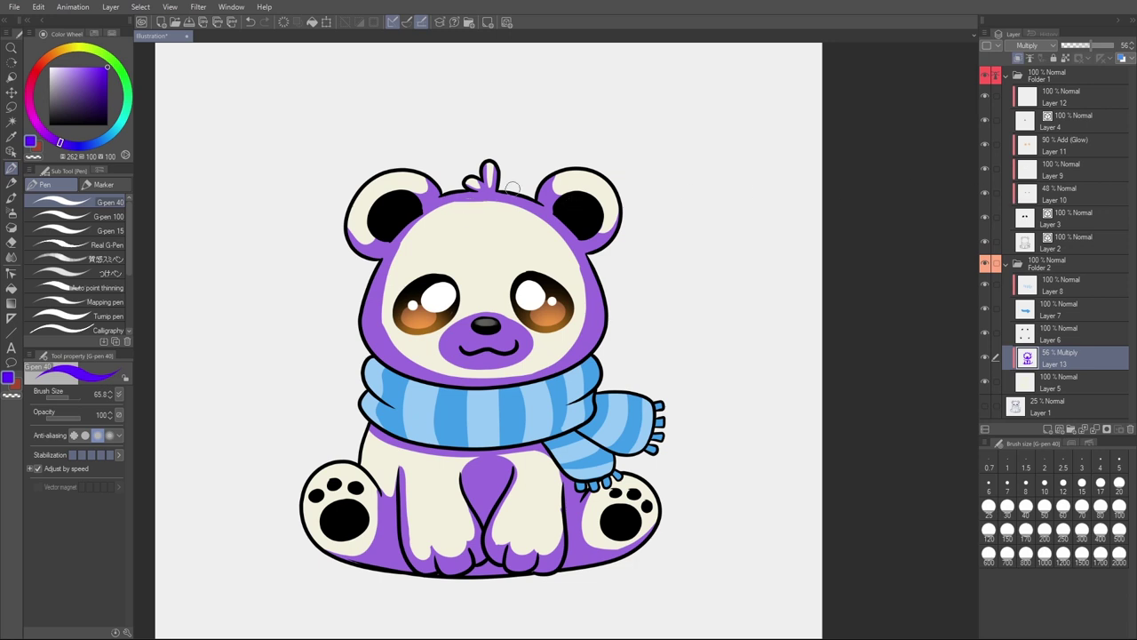
pyautogui.click(1073, 48)
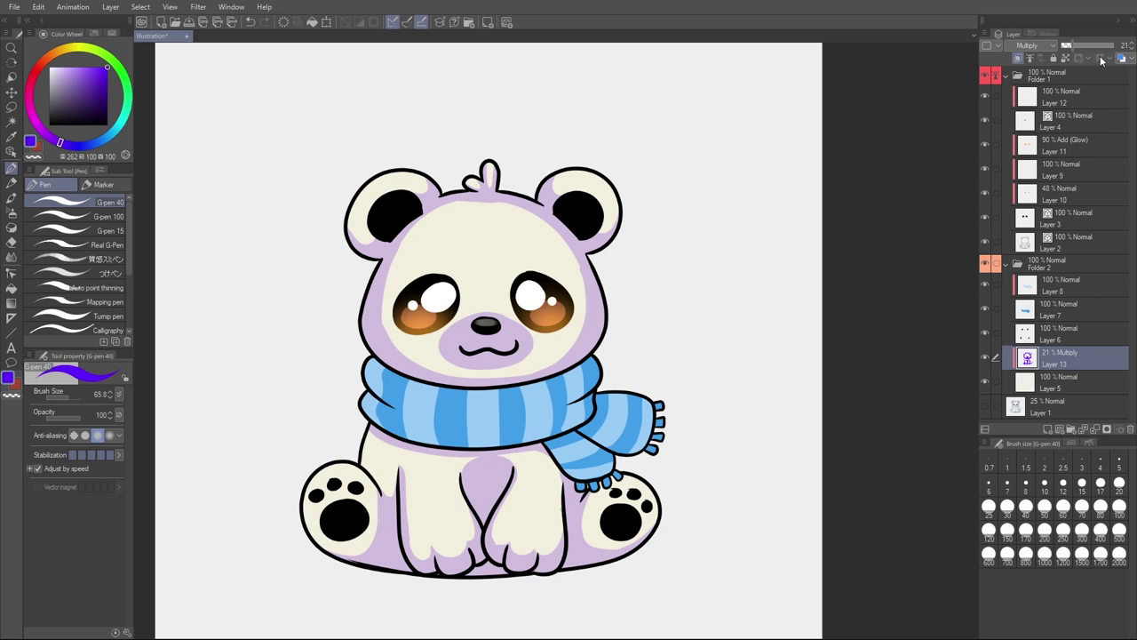
pyautogui.click(1071, 47)
pyautogui.scroll(-3, 780, 405)
pyautogui.scroll(1, 780, 404)
pyautogui.moveTo(790, 409); pyautogui.dragTo(725, 411)
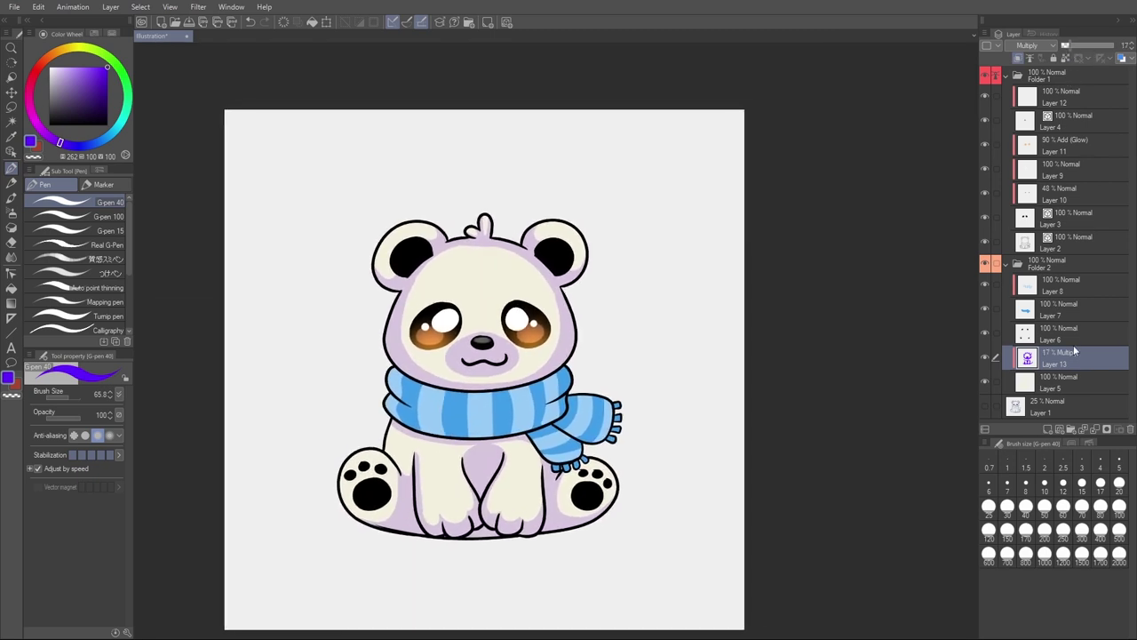
# Step: Lock transparent pixels on the body's base layer and airbrush white over the face and body with Soft 100, enlarged to size 857.8
pyautogui.click(1066, 383)
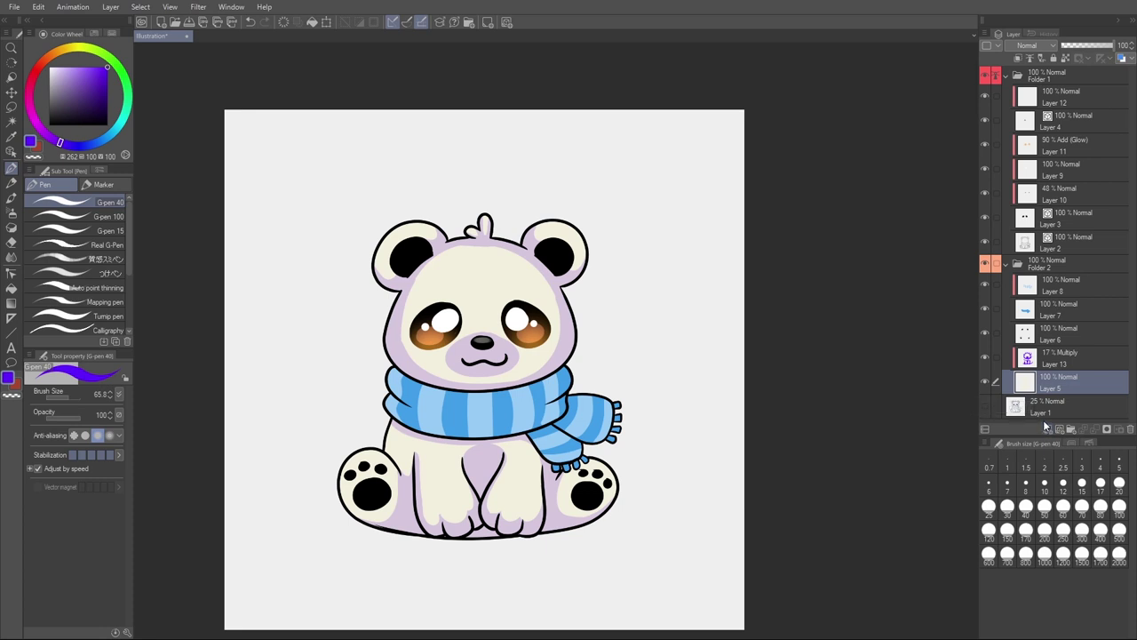
pyautogui.click(985, 379)
pyautogui.click(985, 380)
pyautogui.click(1066, 57)
pyautogui.click(50, 67)
pyautogui.press('b')
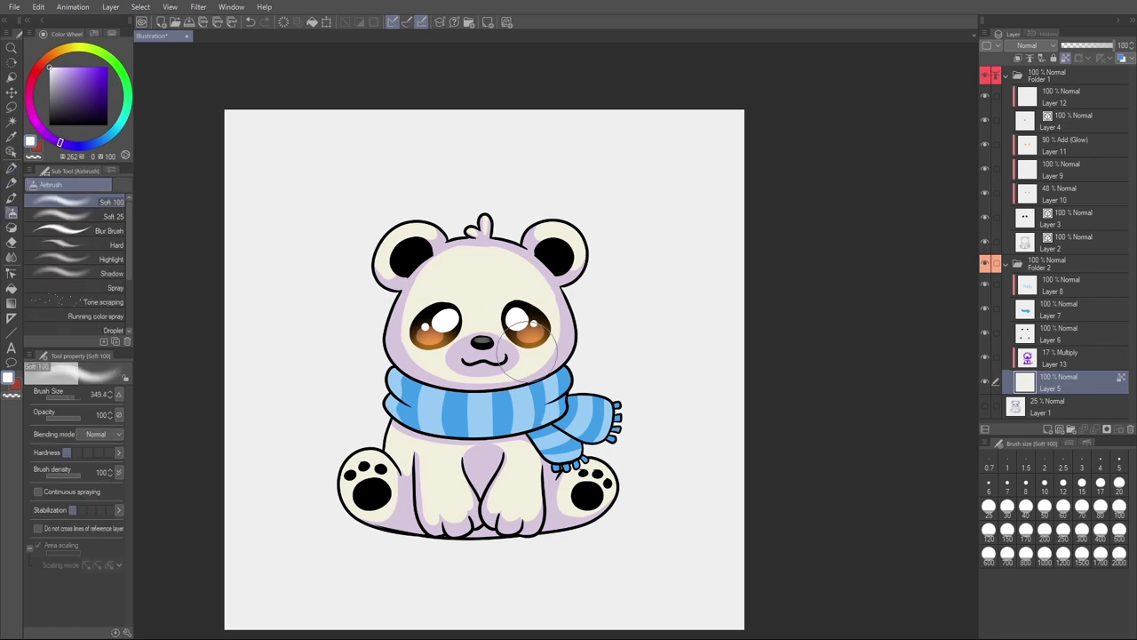
pyautogui.moveTo(522, 353)
pyautogui.mouseDown()
pyautogui.moveTo(556, 378)
pyautogui.moveTo(590, 380)
pyautogui.mouseUp()
pyautogui.moveTo(488, 337)
pyautogui.mouseDown()
pyautogui.moveTo(480, 311)
pyautogui.moveTo(485, 384)
pyautogui.moveTo(498, 344)
pyautogui.moveTo(480, 450)
pyautogui.moveTo(471, 398)
pyautogui.moveTo(485, 347)
pyautogui.mouseUp()
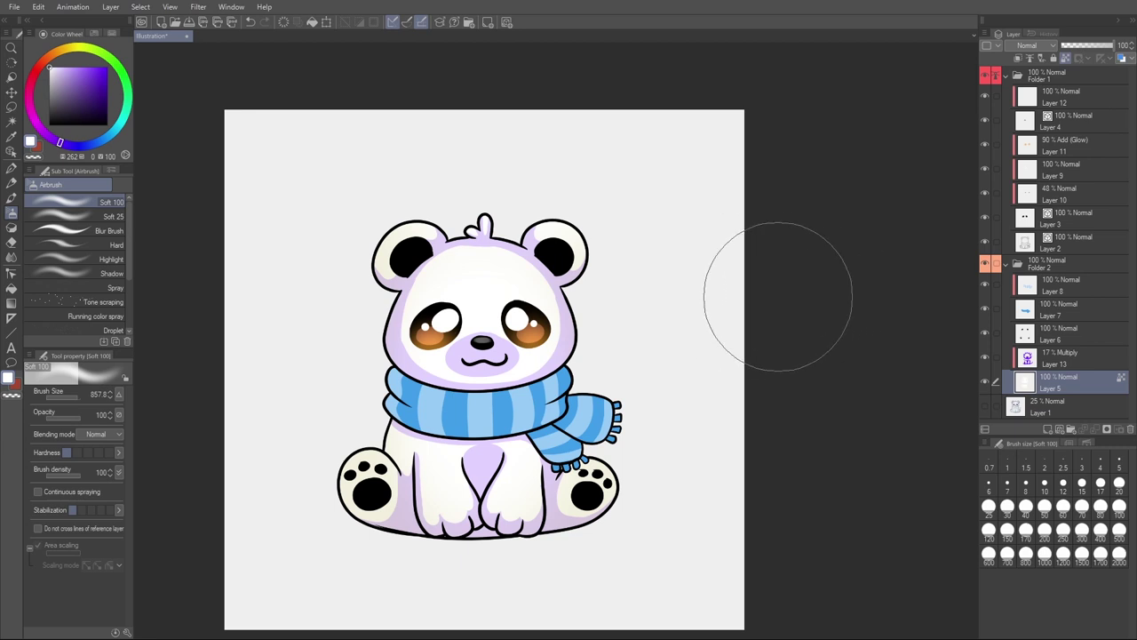
# Step: Add a clipped Multiply layer above the scarf's light stripes and ready G-pen 40 in vivid purple
pyautogui.click(1067, 286)
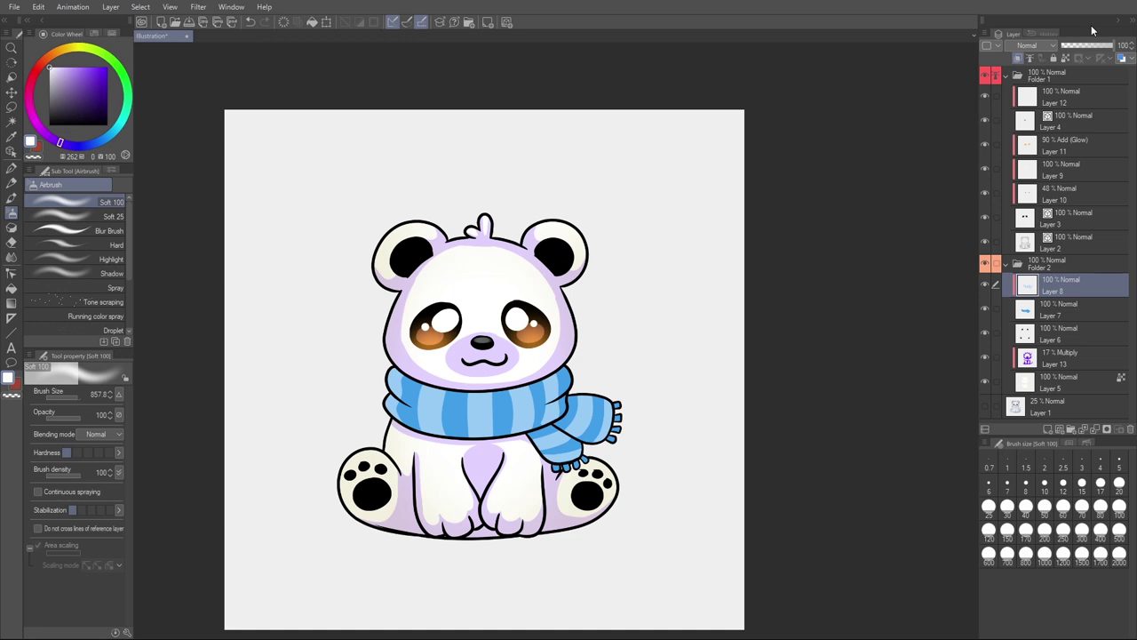
pyautogui.hotkey('ctrl', 'shift', 'n')
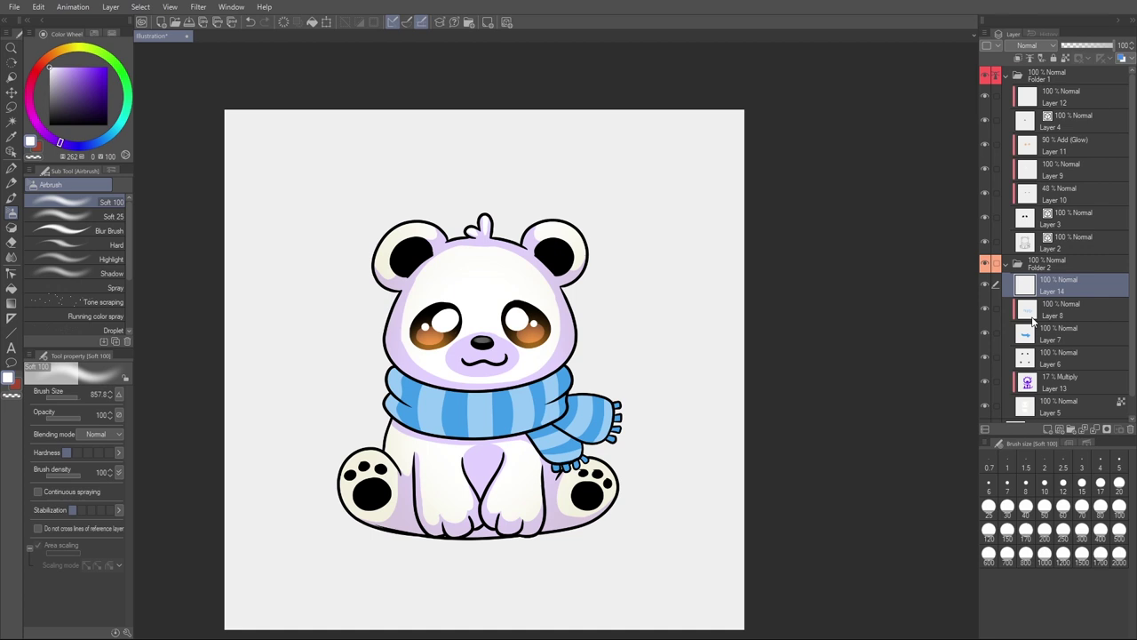
pyautogui.hotkey('ctrl', 'alt', 'g')
pyautogui.click(1041, 47)
pyautogui.click(1018, 81)
pyautogui.click(107, 80)
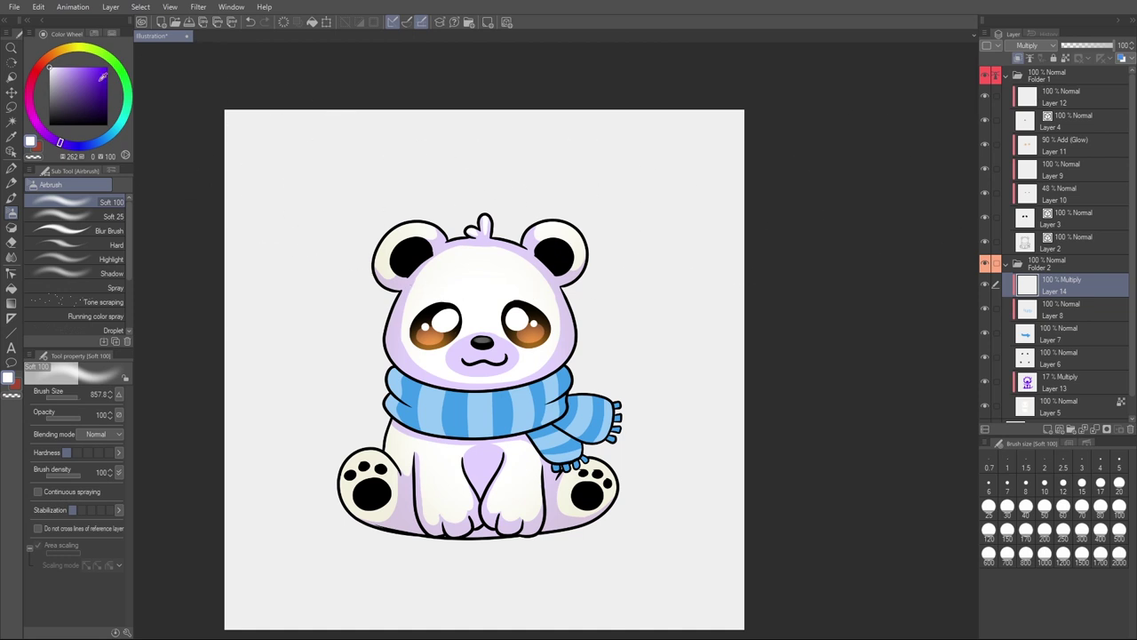
pyautogui.press('p')
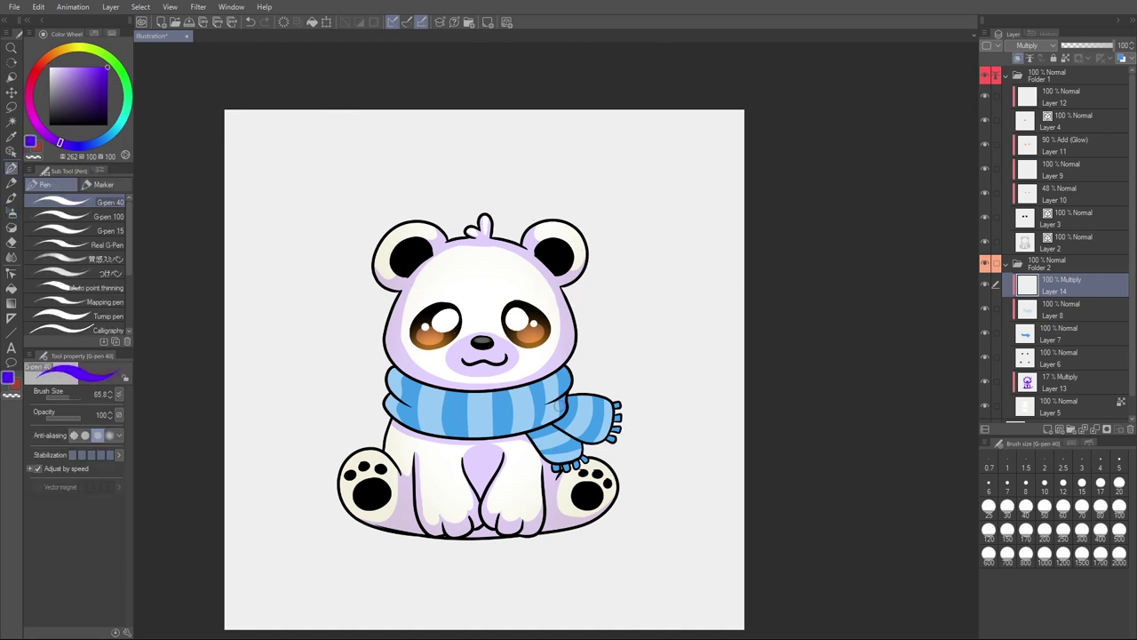
# Step: Shade the scarf's lower wrap along its bottom edge and the inner parts of both scarf tails in vivid purple
pyautogui.scroll(1, 560, 401)
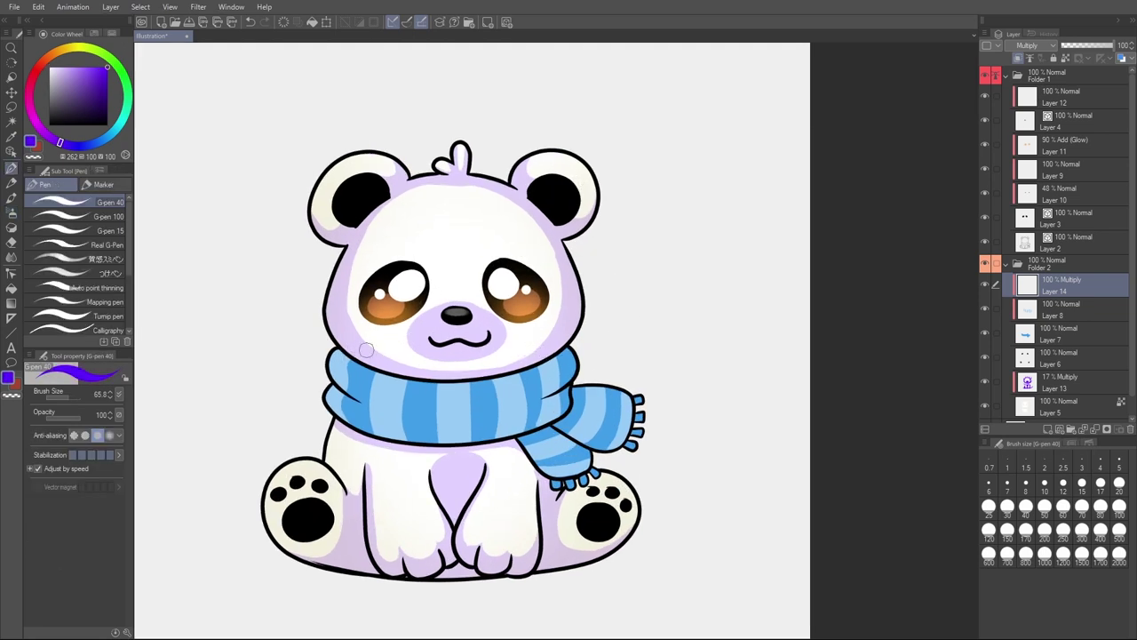
pyautogui.moveTo(333, 386)
pyautogui.mouseDown()
pyautogui.moveTo(343, 412)
pyautogui.moveTo(428, 439)
pyautogui.mouseUp()
pyautogui.moveTo(331, 393)
pyautogui.mouseDown()
pyautogui.moveTo(382, 434)
pyautogui.moveTo(527, 432)
pyautogui.moveTo(569, 412)
pyautogui.moveTo(583, 385)
pyautogui.moveTo(558, 423)
pyautogui.moveTo(507, 437)
pyautogui.moveTo(605, 412)
pyautogui.moveTo(522, 455)
pyautogui.moveTo(555, 435)
pyautogui.moveTo(584, 442)
pyautogui.mouseUp()
pyautogui.press('[')
pyautogui.moveTo(592, 391)
pyautogui.mouseDown()
pyautogui.moveTo(573, 429)
pyautogui.moveTo(620, 447)
pyautogui.mouseUp()
pyautogui.moveTo(602, 386)
pyautogui.mouseDown()
pyautogui.moveTo(583, 432)
pyautogui.moveTo(632, 447)
pyautogui.mouseUp()
pyautogui.moveTo(537, 441); pyautogui.dragTo(616, 443)
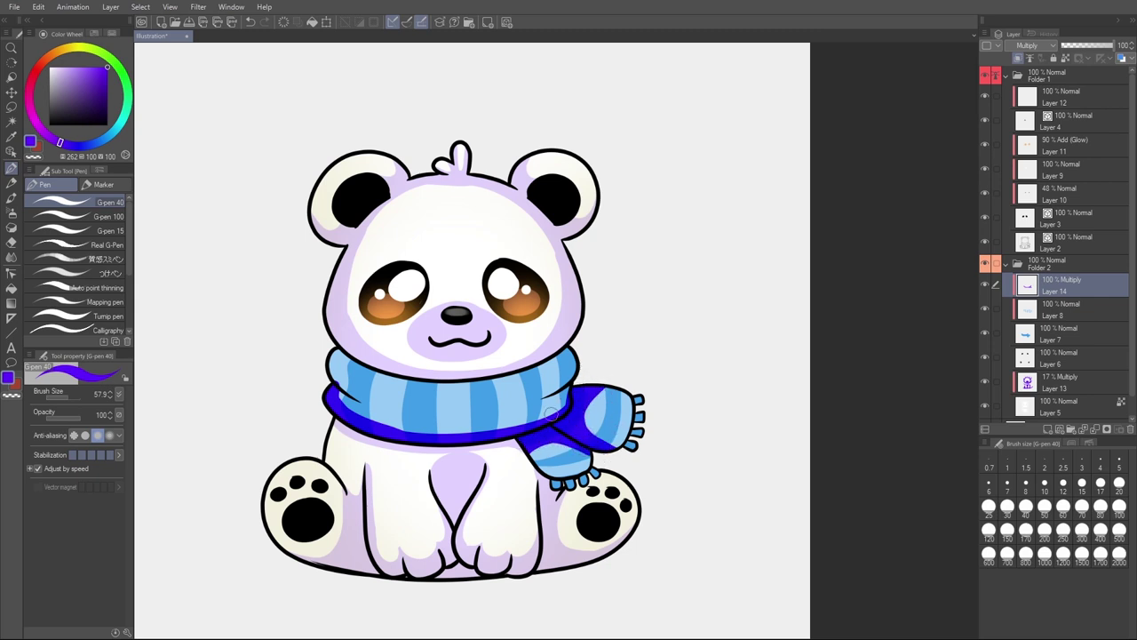
# Step: Shade the fold creases at the scarf's ends and paint a tapered purple fold across the middle of its lower wrap
pyautogui.moveTo(575, 382); pyautogui.dragTo(519, 405)
pyautogui.hotkey('ctrl', 'z')
pyautogui.moveTo(579, 381)
pyautogui.mouseDown()
pyautogui.moveTo(538, 407)
pyautogui.moveTo(520, 403)
pyautogui.mouseUp()
pyautogui.hotkey('ctrl', 'z')
pyautogui.press('c')
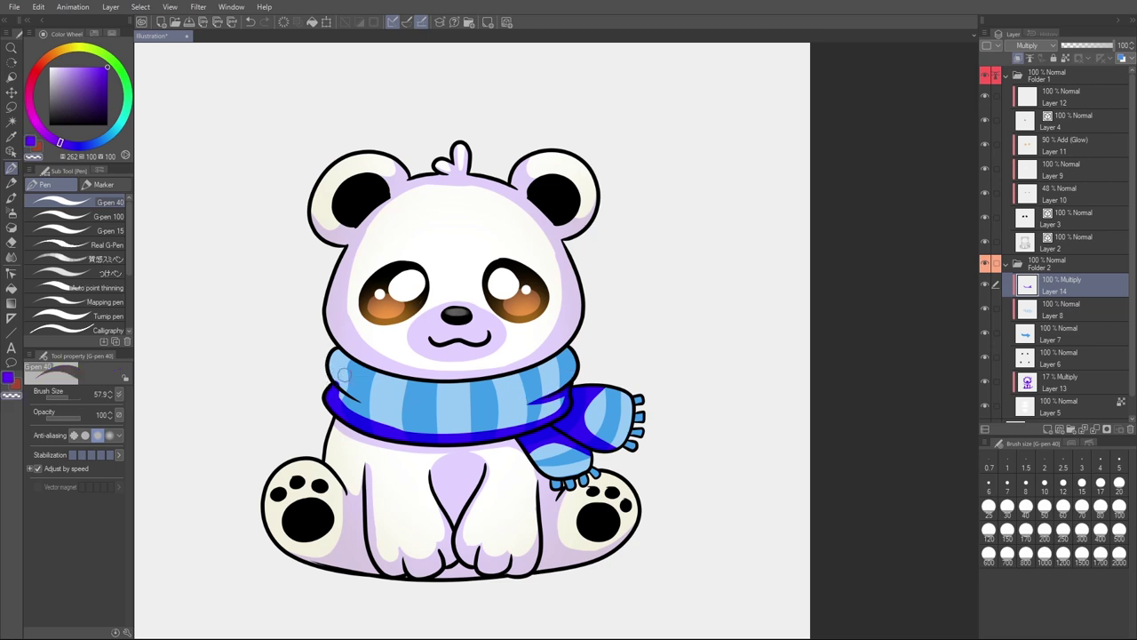
pyautogui.press('c')
pyautogui.moveTo(333, 388)
pyautogui.mouseDown()
pyautogui.moveTo(372, 404)
pyautogui.moveTo(507, 411)
pyautogui.mouseUp()
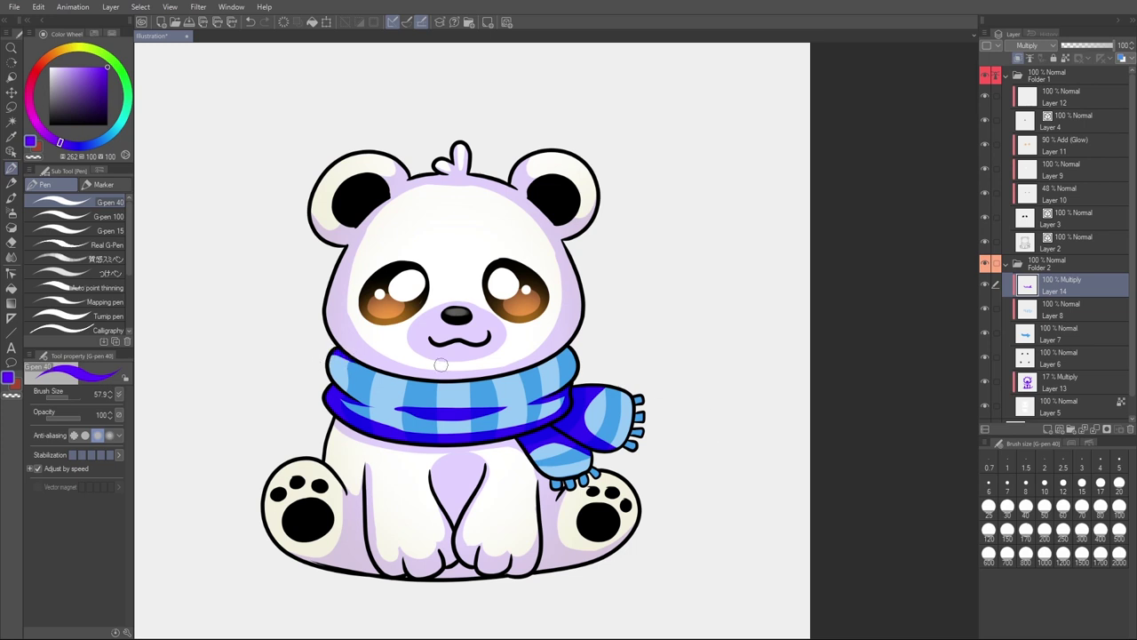
# Step: Shade the scarf's upper edge beneath the chin in purple and set the scarf's Multiply layer opacity to 34%
pyautogui.moveTo(548, 354)
pyautogui.mouseDown()
pyautogui.moveTo(519, 368)
pyautogui.moveTo(442, 368)
pyautogui.mouseUp()
pyautogui.moveTo(353, 354)
pyautogui.mouseDown()
pyautogui.moveTo(486, 377)
pyautogui.moveTo(567, 344)
pyautogui.moveTo(428, 378)
pyautogui.moveTo(380, 369)
pyautogui.mouseUp()
pyautogui.hotkey('ctrl', 'z')
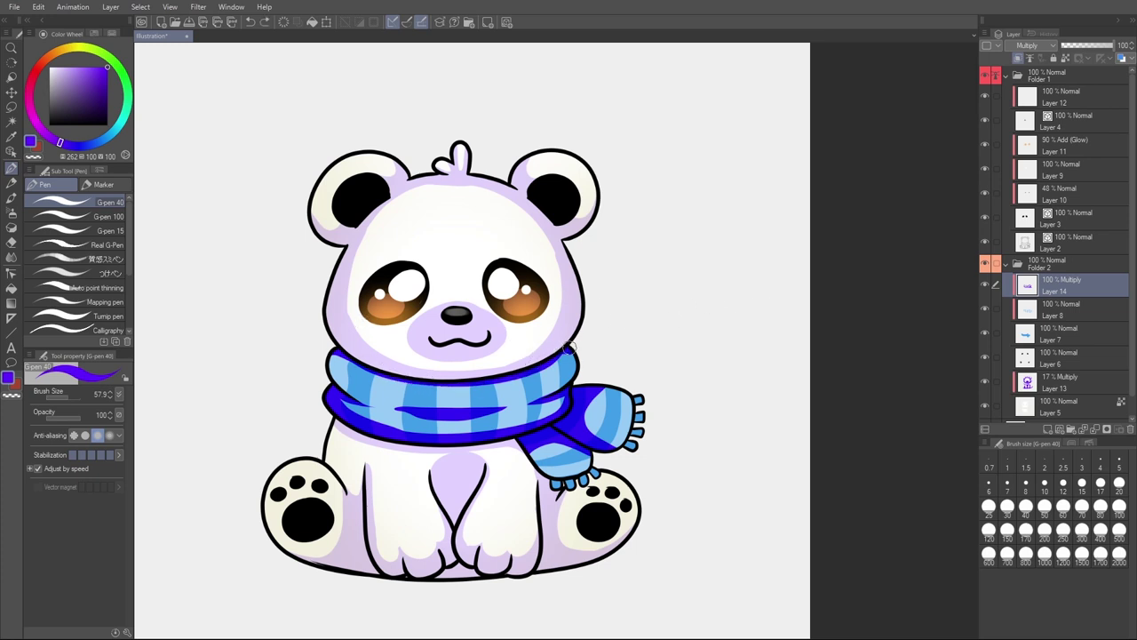
pyautogui.moveTo(531, 362)
pyautogui.mouseDown()
pyautogui.moveTo(426, 381)
pyautogui.moveTo(337, 363)
pyautogui.mouseUp()
pyautogui.moveTo(1094, 51)
pyautogui.mouseDown()
pyautogui.moveTo(1049, 51)
pyautogui.moveTo(1084, 55)
pyautogui.mouseUp()
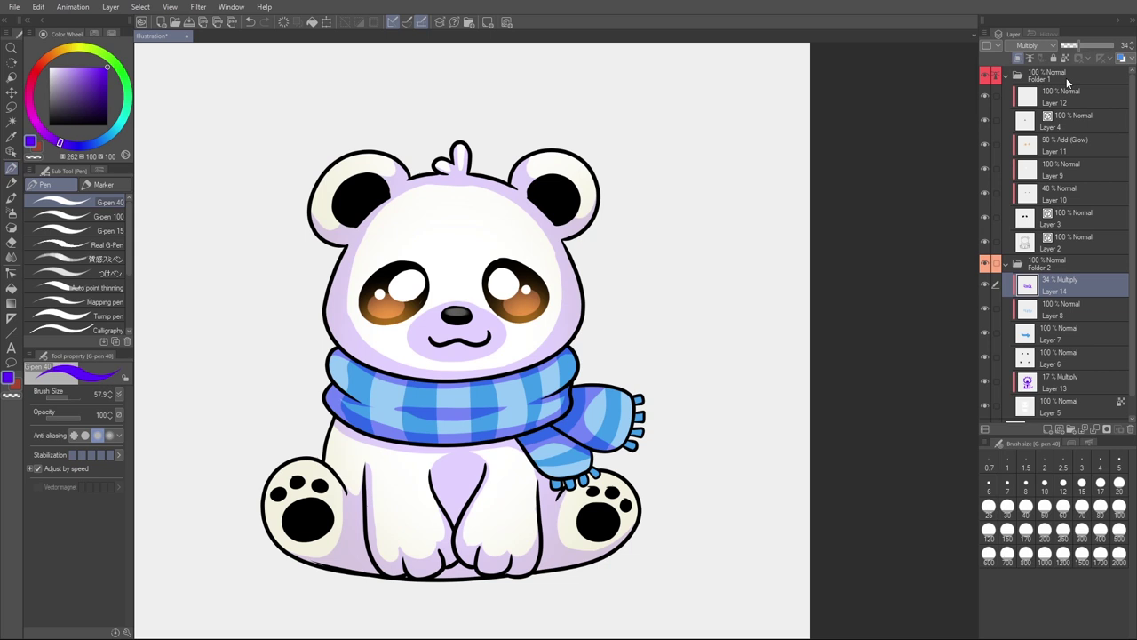
pyautogui.scroll(-3, 702, 369)
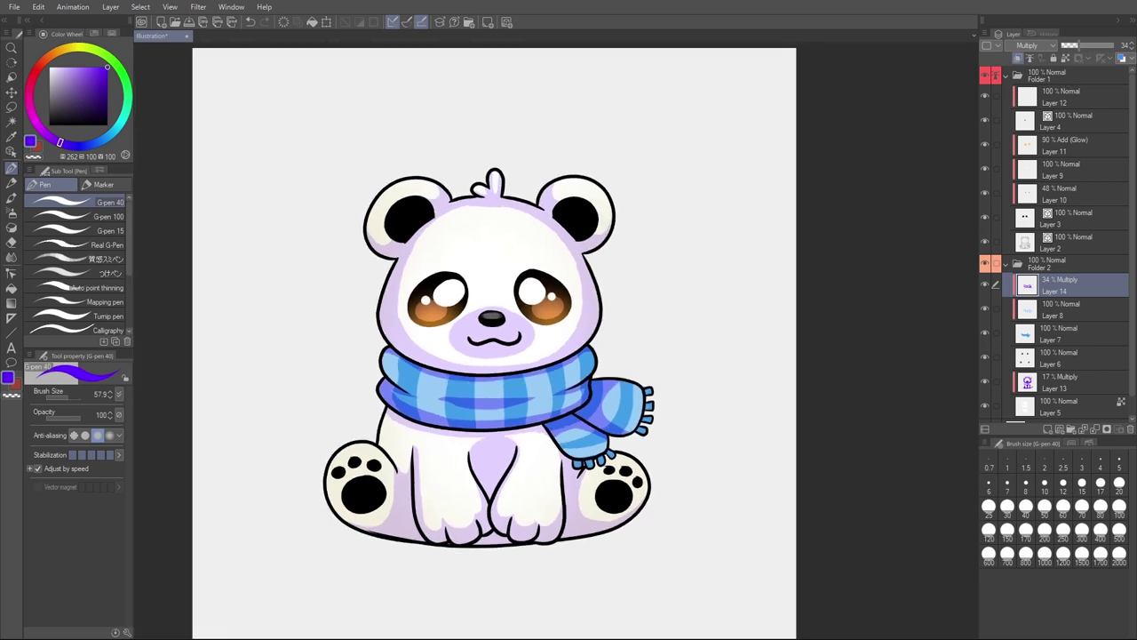
# Step: Toggle the body line art's visibility to compare, add a clipped layer above it, and choose dark blue (239, 71, 56)
pyautogui.click(1071, 240)
pyautogui.click(986, 242)
pyautogui.click(986, 242)
pyautogui.click(986, 242)
pyautogui.click(986, 243)
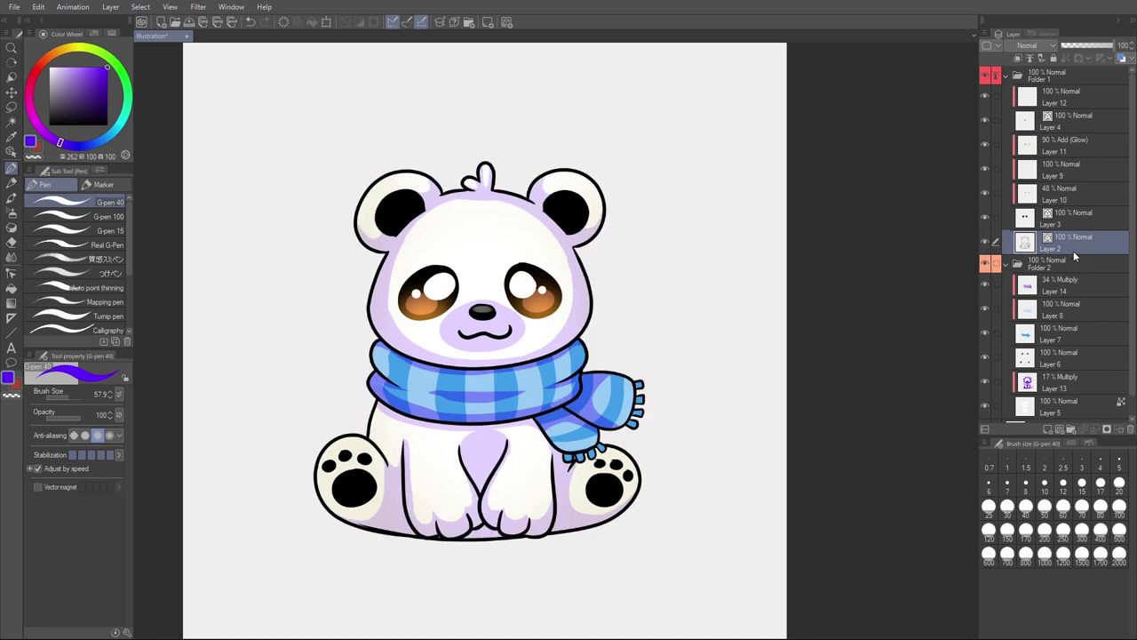
pyautogui.hotkey('ctrl', 'shift', 'n')
pyautogui.hotkey('ctrl', 'alt', 'g')
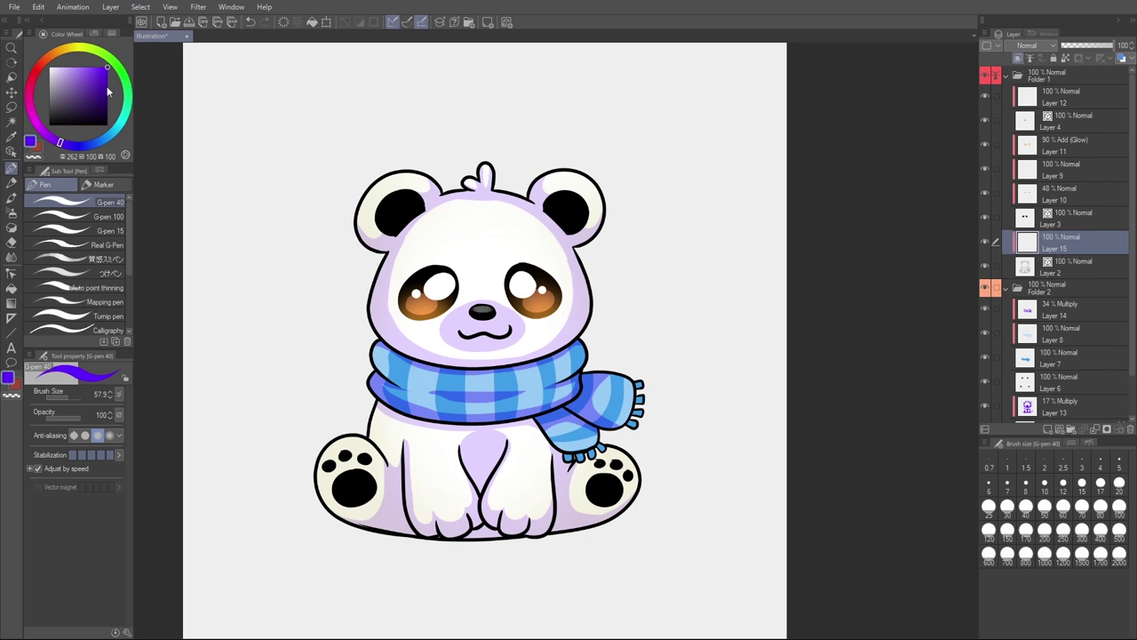
pyautogui.click(79, 145)
pyautogui.moveTo(97, 89); pyautogui.dragTo(94, 92)
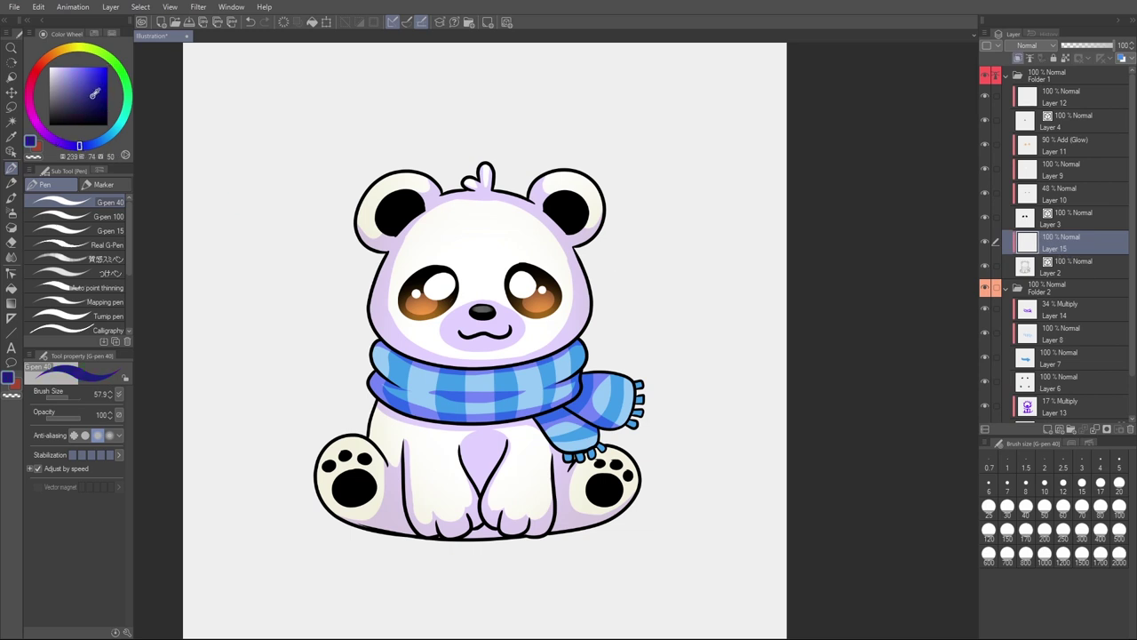
# Step: Recolor most of the line between the panda's chin and the scarf dark blue
pyautogui.moveTo(527, 339); pyautogui.dragTo(535, 337)
pyautogui.moveTo(479, 366)
pyautogui.mouseDown()
pyautogui.moveTo(495, 365)
pyautogui.moveTo(455, 367)
pyautogui.mouseUp()
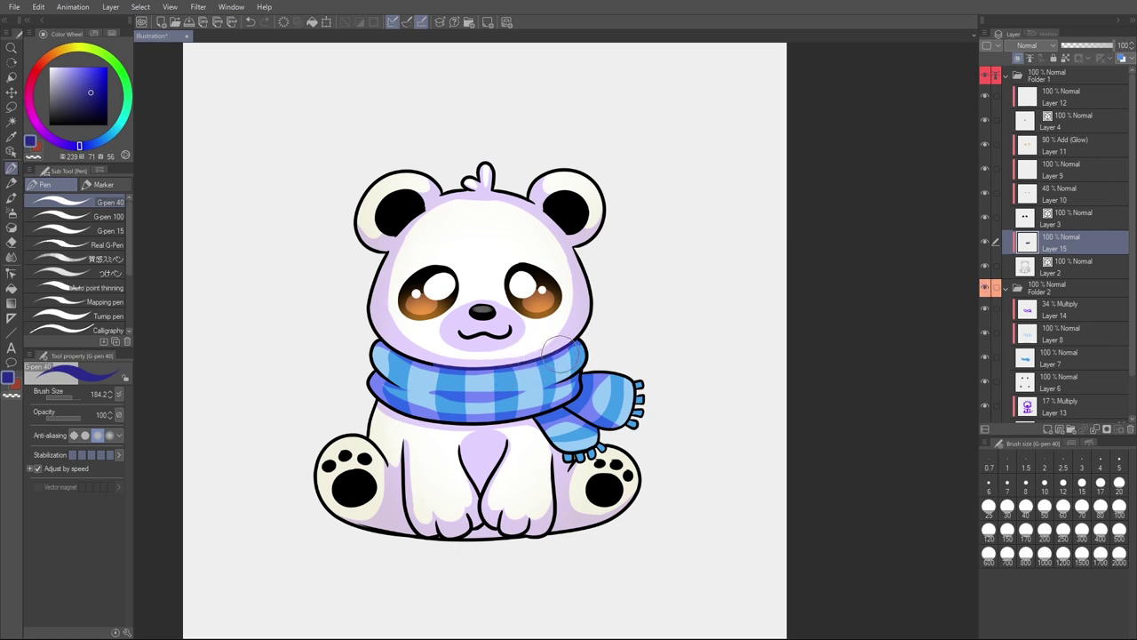
pyautogui.moveTo(574, 373)
pyautogui.mouseDown()
pyautogui.moveTo(560, 373)
pyautogui.moveTo(592, 382)
pyautogui.mouseUp()
pyautogui.moveTo(602, 299)
pyautogui.mouseDown()
pyautogui.moveTo(613, 298)
pyautogui.moveTo(577, 325)
pyautogui.mouseUp()
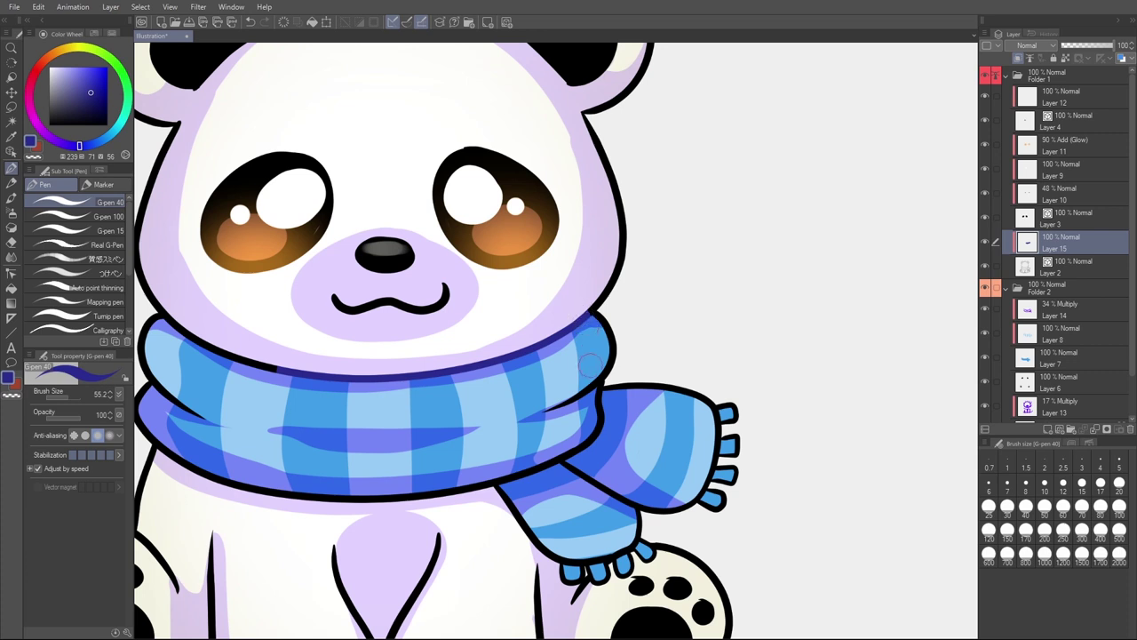
# Step: Recolor the scarf edge bordering the tails and the line between the two tails dark blue, using a finer brush
pyautogui.moveTo(585, 396)
pyautogui.mouseDown()
pyautogui.moveTo(604, 384)
pyautogui.moveTo(595, 377)
pyautogui.mouseUp()
pyautogui.moveTo(785, 366)
pyautogui.mouseDown()
pyautogui.moveTo(785, 343)
pyautogui.moveTo(834, 280)
pyautogui.mouseUp()
pyautogui.moveTo(646, 311)
pyautogui.mouseDown()
pyautogui.moveTo(630, 358)
pyautogui.moveTo(546, 393)
pyautogui.mouseUp()
pyautogui.moveTo(602, 371); pyautogui.dragTo(672, 415)
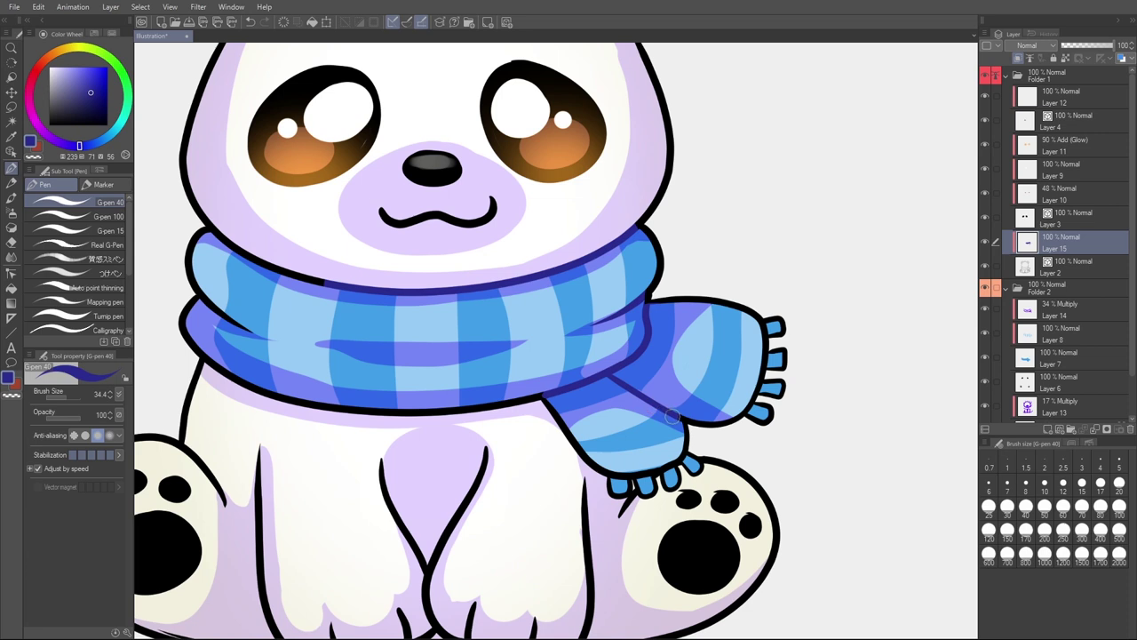
pyautogui.hotkey('ctrl', 'z')
pyautogui.moveTo(682, 417); pyautogui.dragTo(620, 380)
pyautogui.moveTo(820, 460); pyautogui.dragTo(750, 395)
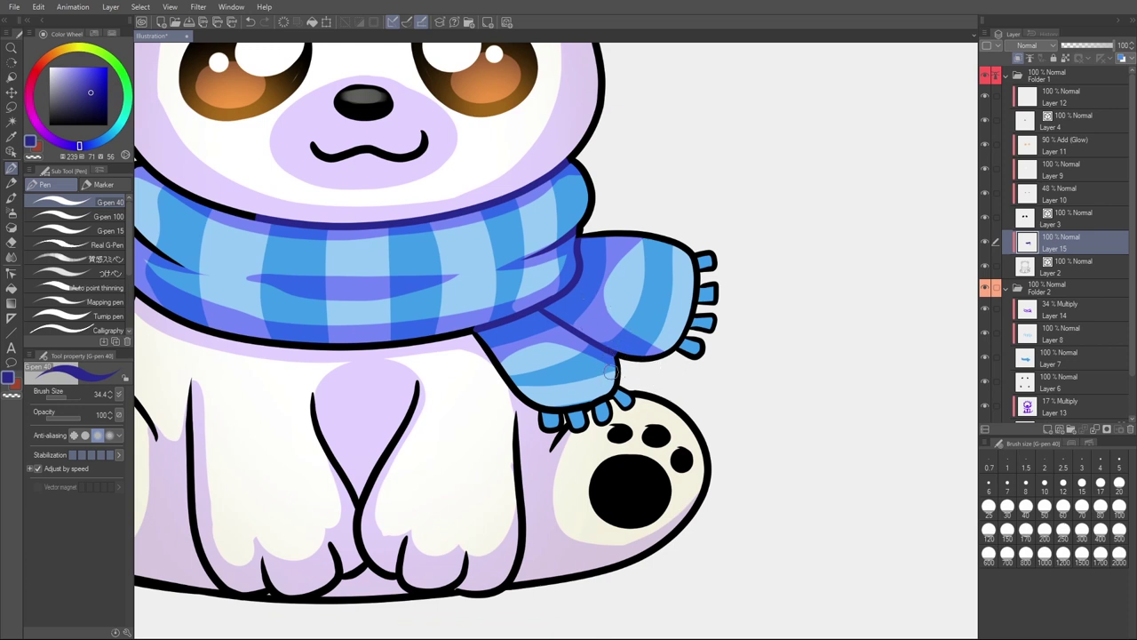
# Step: Recolor the lower tail's outline, its fringe and the nearby leg line dark blue, and erase the spill on the paw pads
pyautogui.moveTo(615, 389); pyautogui.dragTo(611, 393)
pyautogui.moveTo(623, 415); pyautogui.dragTo(640, 422)
pyautogui.moveTo(626, 432); pyautogui.dragTo(641, 432)
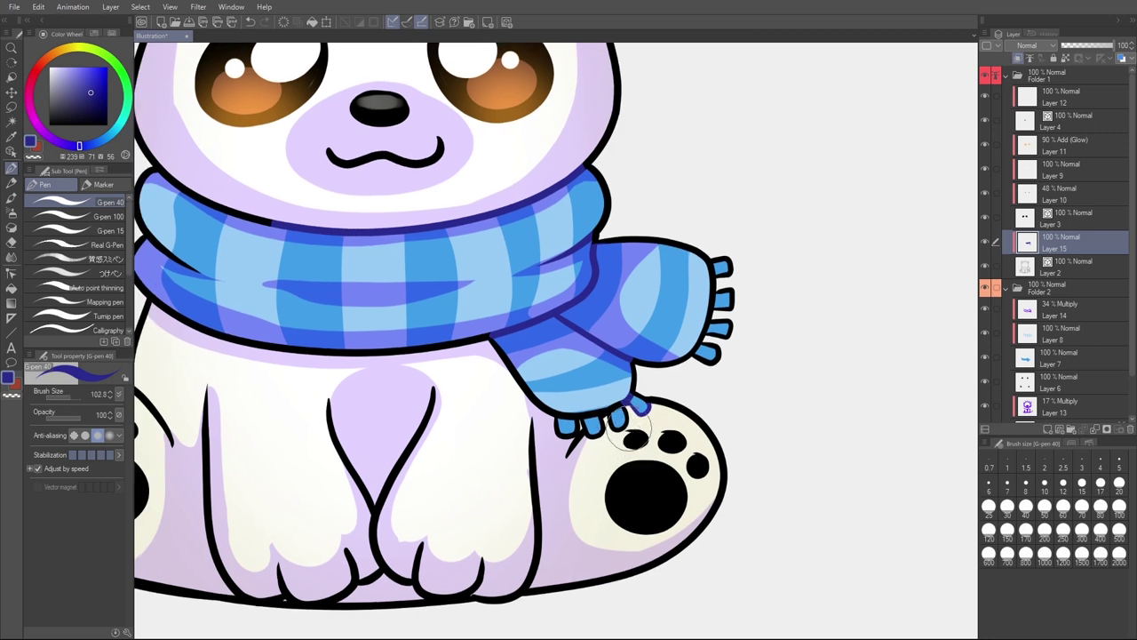
pyautogui.moveTo(580, 432); pyautogui.dragTo(573, 454)
pyautogui.moveTo(646, 438); pyautogui.dragTo(632, 434)
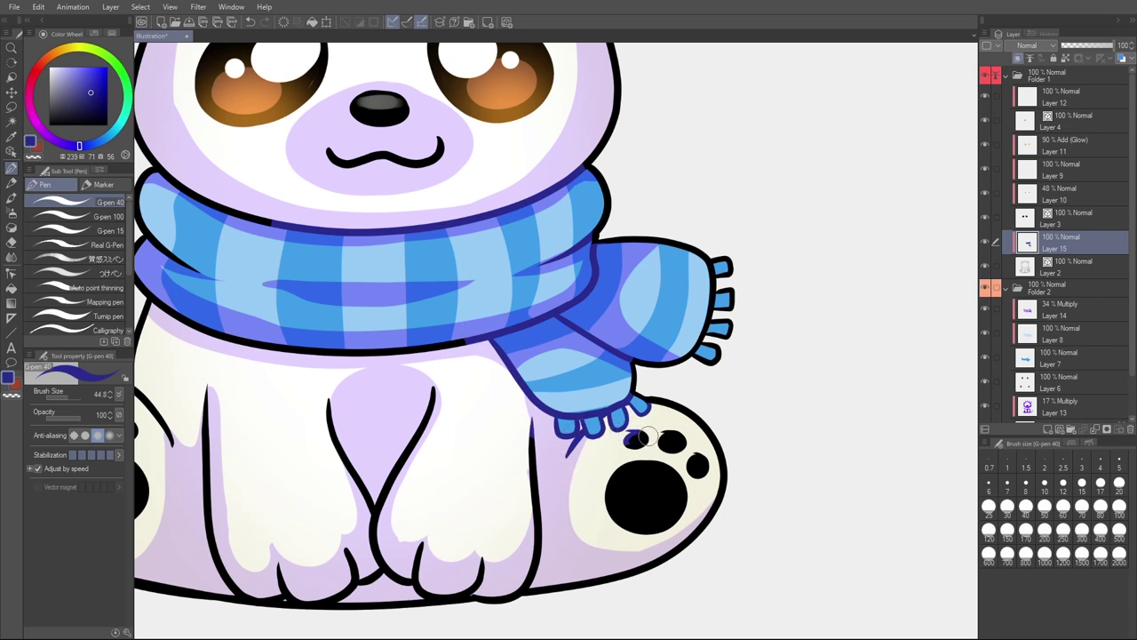
pyautogui.press('c')
pyautogui.moveTo(628, 450); pyautogui.dragTo(629, 442)
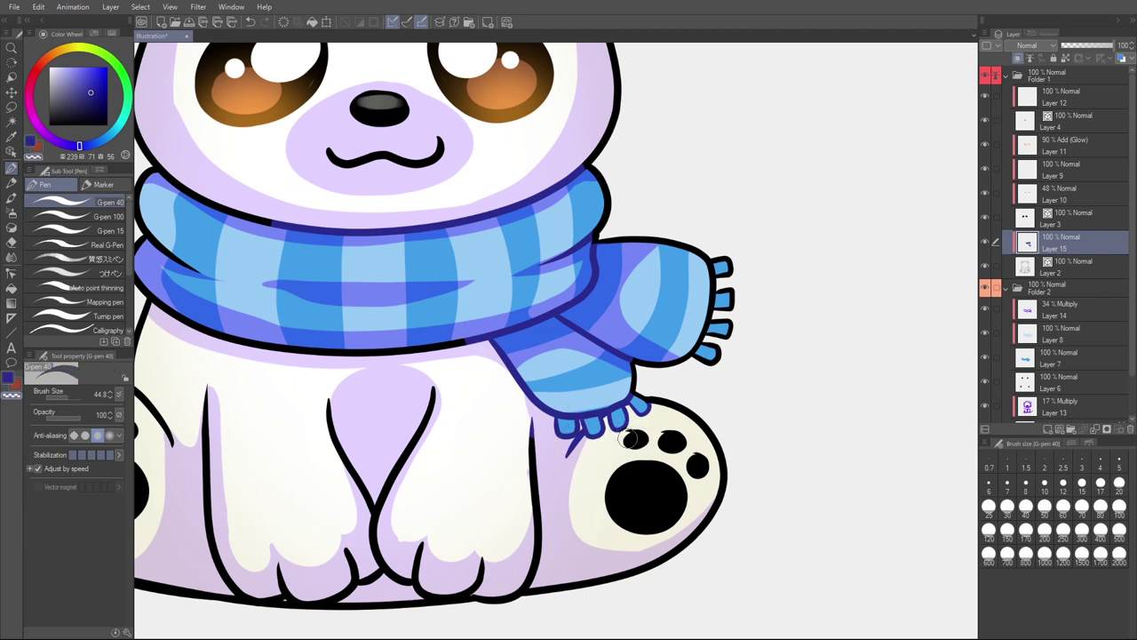
pyautogui.moveTo(600, 471); pyautogui.dragTo(684, 446)
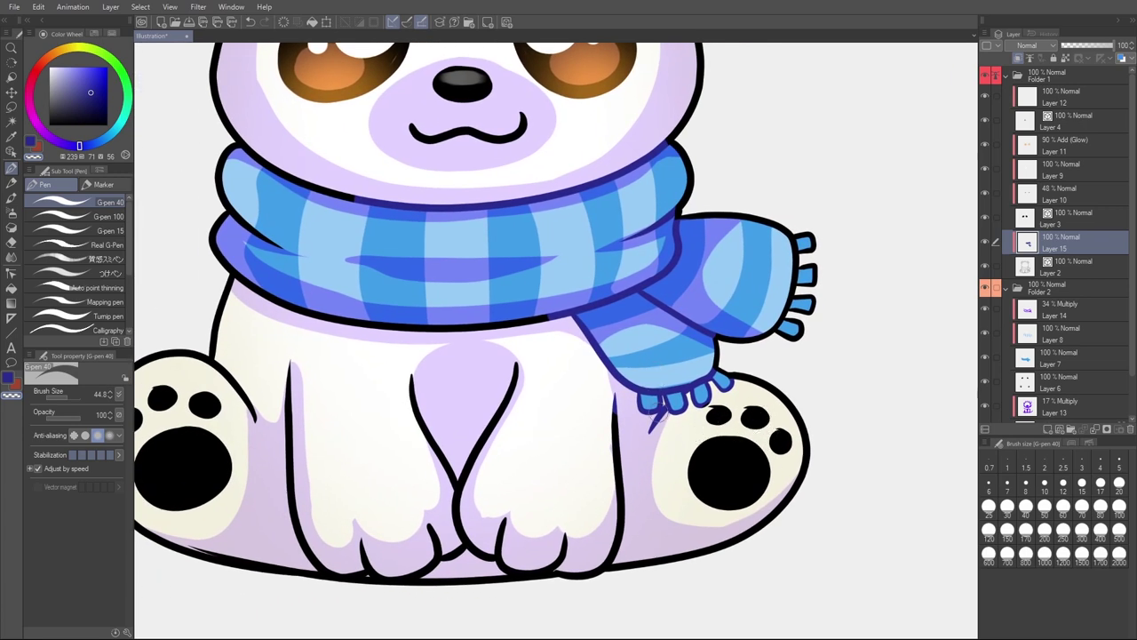
# Step: Recolor the outlines of both arms and front paws and the scarf's lower edge dark blue
pyautogui.press('c')
pyautogui.moveTo(651, 420)
pyautogui.keyDown('ctrl'); pyautogui.keyDown('alt'); pyautogui.mouseDown()
pyautogui.moveTo(670, 424)
pyautogui.moveTo(617, 480)
pyautogui.moveTo(607, 565)
pyautogui.moveTo(519, 557)
pyautogui.moveTo(504, 532)
pyautogui.moveTo(480, 548)
pyautogui.moveTo(484, 416)
pyautogui.moveTo(517, 365)
pyautogui.mouseUp(); pyautogui.keyUp('alt'); pyautogui.keyUp('ctrl')
pyautogui.moveTo(412, 374); pyautogui.dragTo(460, 484)
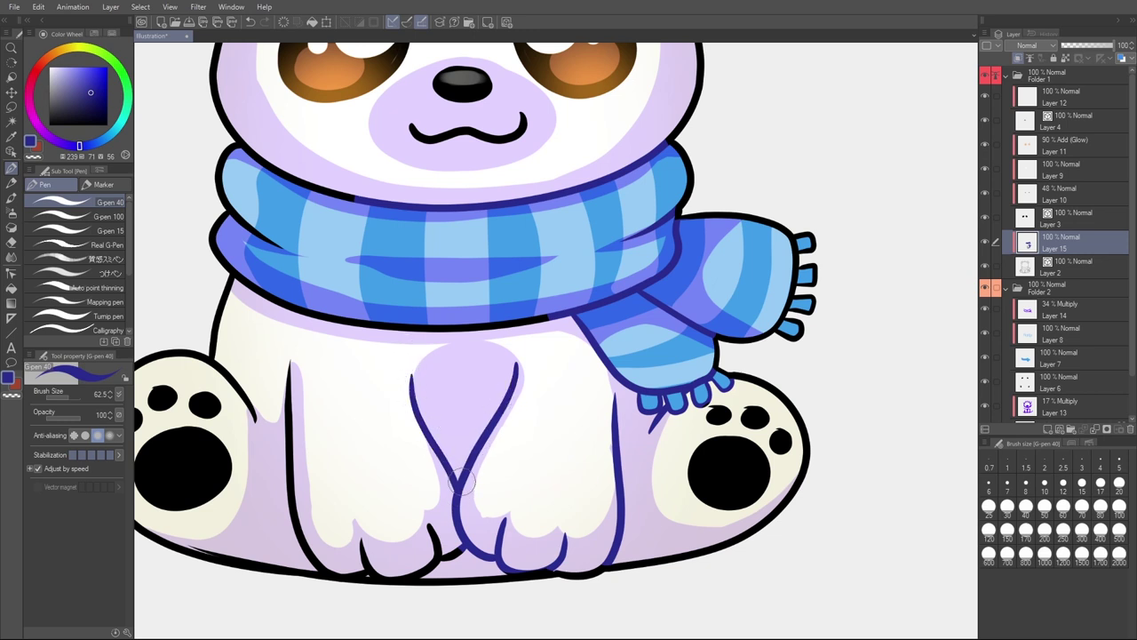
pyautogui.moveTo(557, 317)
pyautogui.mouseDown()
pyautogui.moveTo(397, 322)
pyautogui.moveTo(346, 317)
pyautogui.mouseUp()
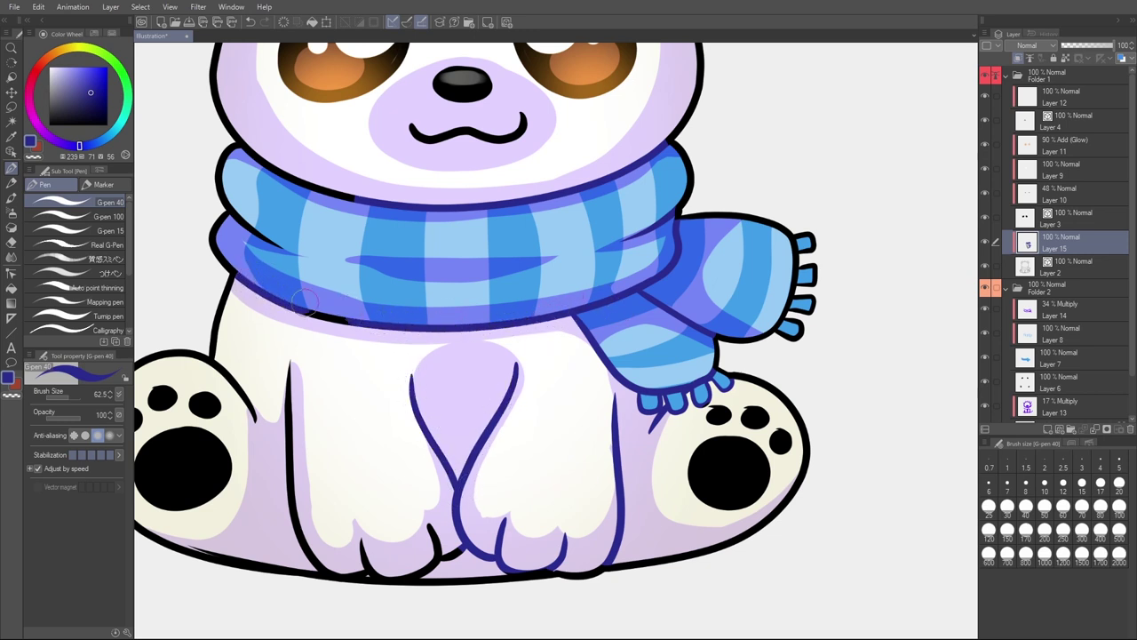
pyautogui.moveTo(289, 360)
pyautogui.mouseDown()
pyautogui.moveTo(289, 484)
pyautogui.moveTo(319, 556)
pyautogui.moveTo(359, 561)
pyautogui.moveTo(378, 547)
pyautogui.moveTo(365, 550)
pyautogui.moveTo(411, 564)
pyautogui.moveTo(434, 533)
pyautogui.mouseUp()
pyautogui.hotkey('ctrl', '0')
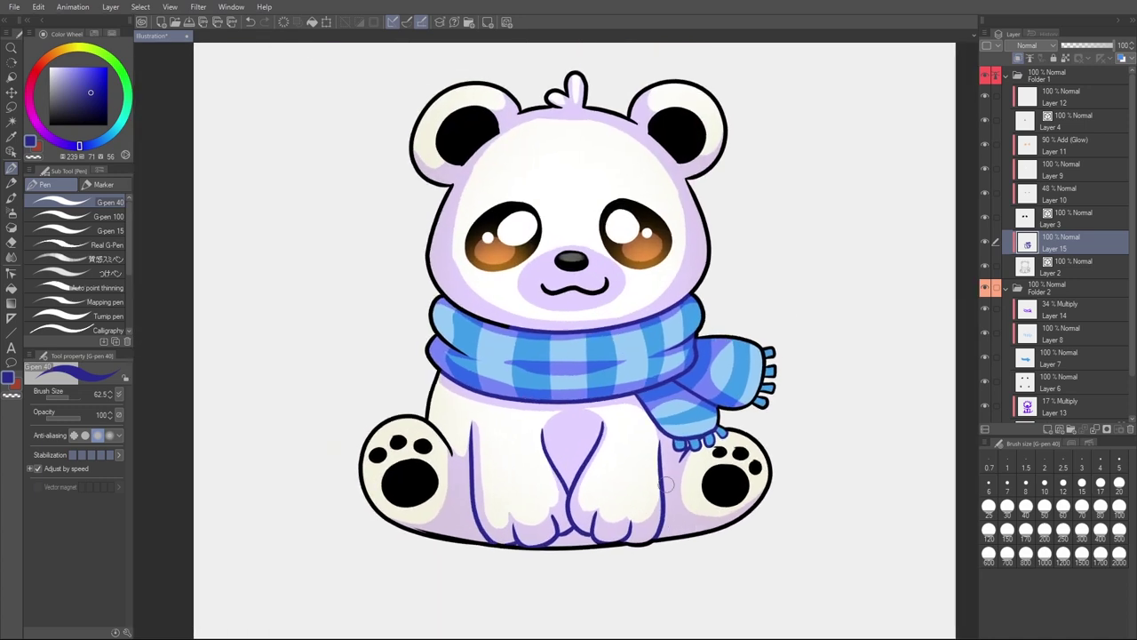
# Step: Recolor the line beside the foot, the remaining chin line above the scarf, and the line at the ear's base dark blue
pyautogui.moveTo(660, 452); pyautogui.dragTo(615, 478)
pyautogui.moveTo(389, 450); pyautogui.dragTo(392, 452)
pyautogui.scroll(3, 498, 449)
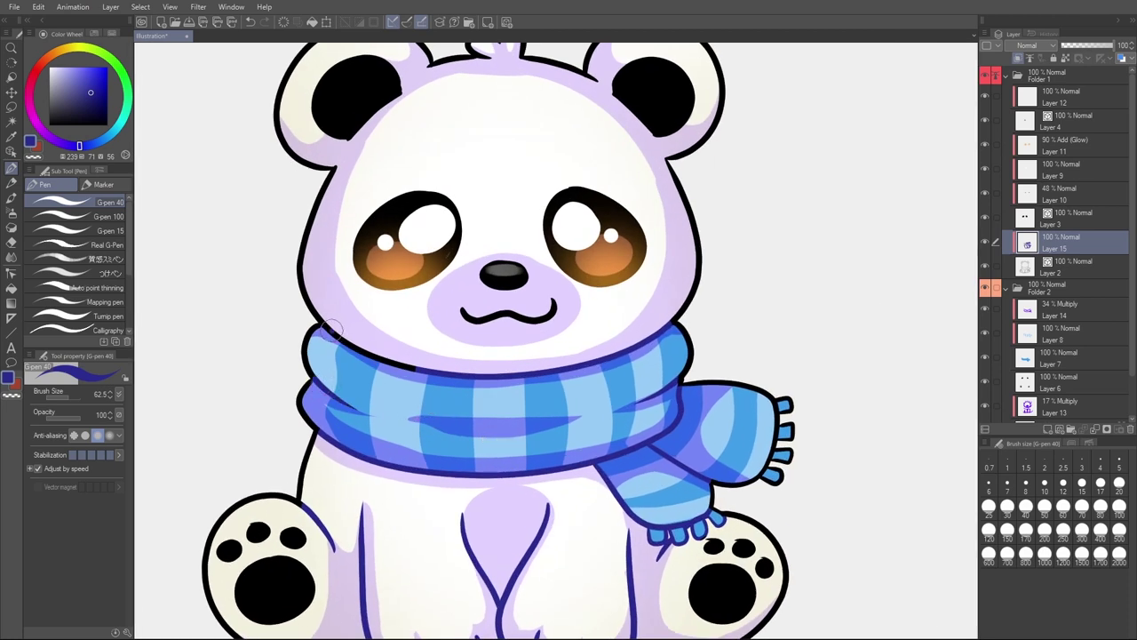
pyautogui.moveTo(397, 366); pyautogui.dragTo(454, 377)
pyautogui.moveTo(659, 422); pyautogui.dragTo(591, 478)
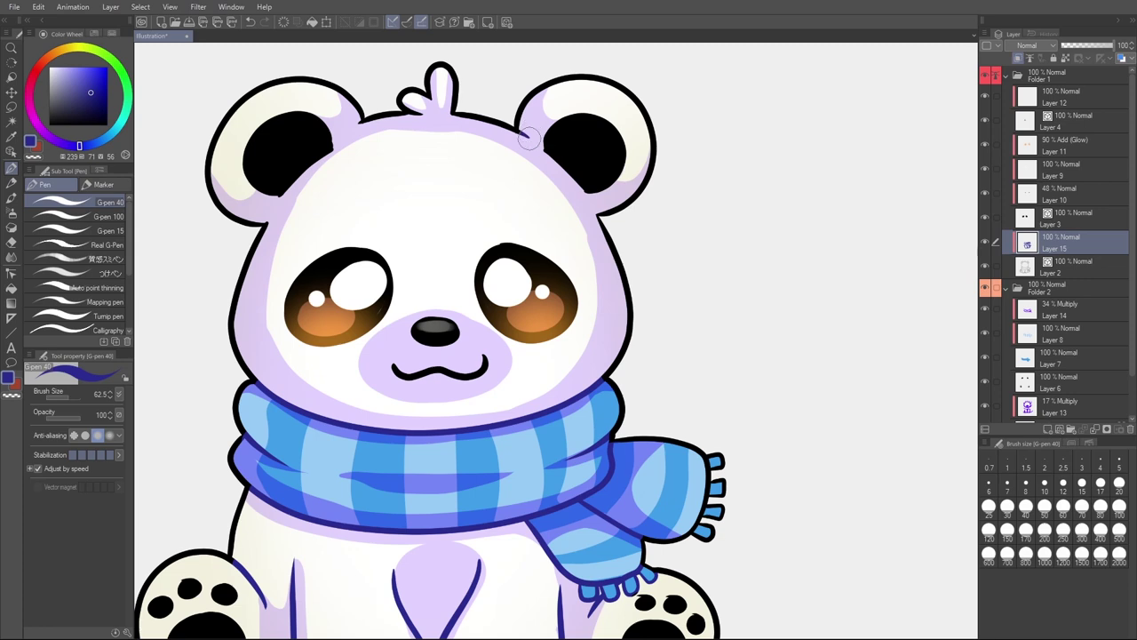
pyautogui.moveTo(721, 324)
pyautogui.mouseDown()
pyautogui.moveTo(709, 309)
pyautogui.moveTo(668, 328)
pyautogui.mouseUp()
# Step: Examine the whole panda at several zoom levels to check the recolored line art
pyautogui.keyDown('alt'); pyautogui.click(710, 308); pyautogui.keyUp('alt')
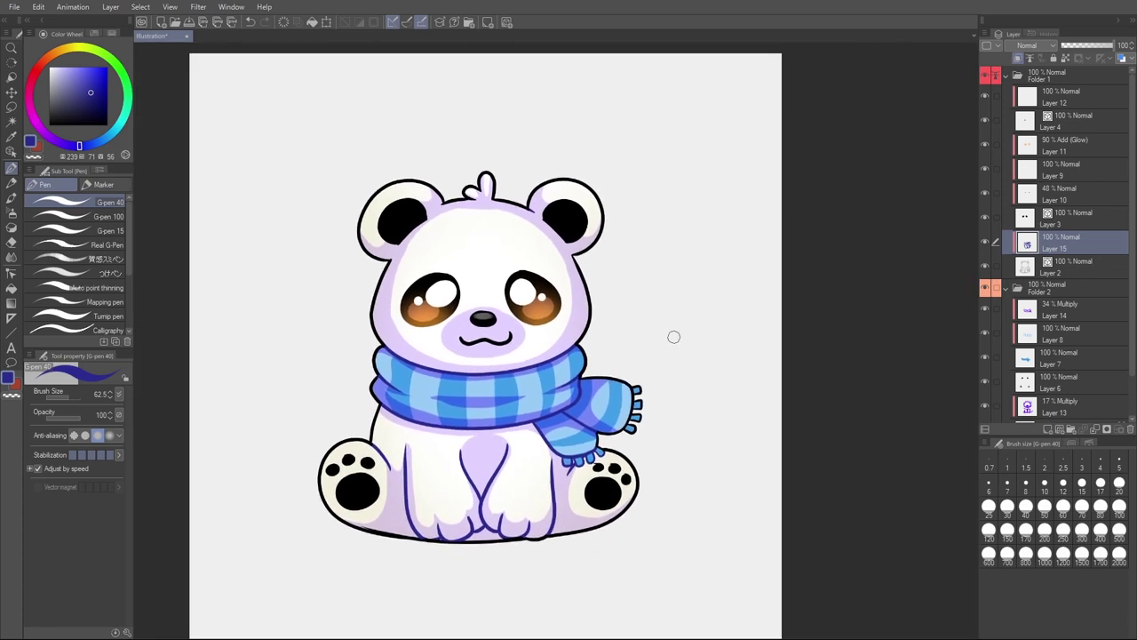
pyautogui.scroll(1, 442, 217)
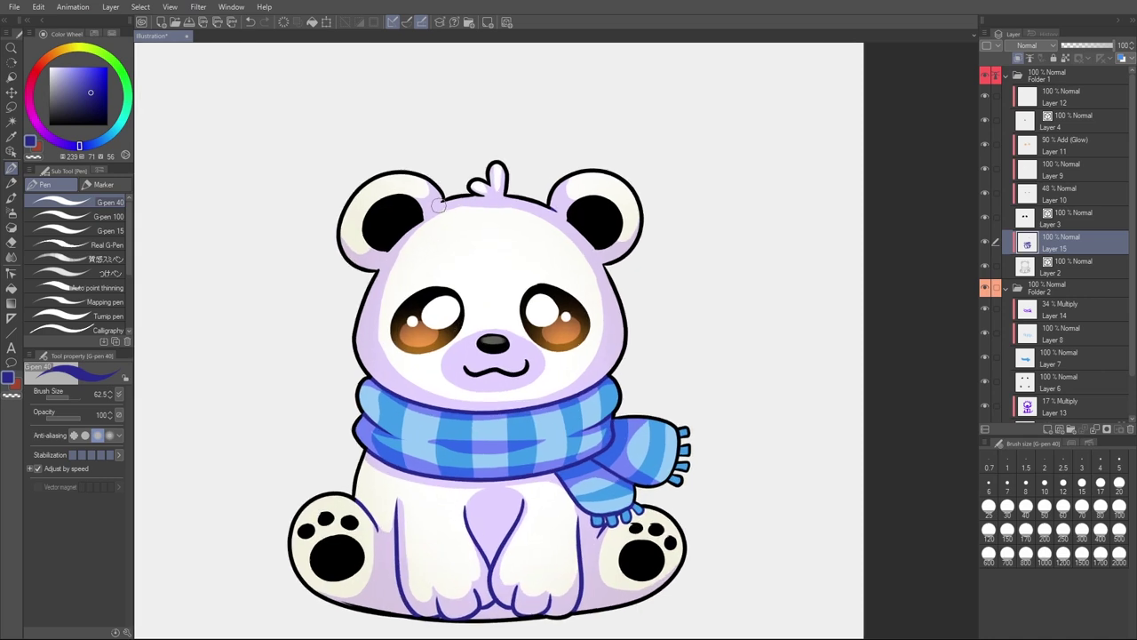
pyautogui.keyDown('alt'); pyautogui.click(632, 376); pyautogui.keyUp('alt')
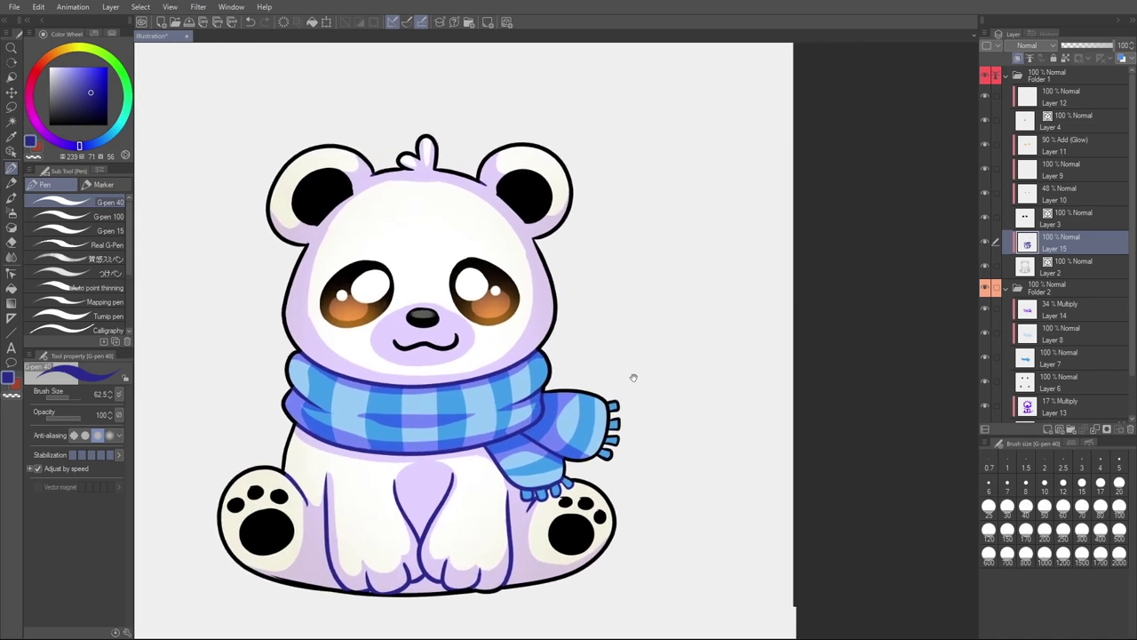
pyautogui.keyDown('alt'); pyautogui.click(646, 399); pyautogui.keyUp('alt')
pyautogui.keyDown('alt'); pyautogui.click(646, 399); pyautogui.keyUp('alt')
pyautogui.keyDown('alt'); pyautogui.click(624, 399); pyautogui.keyUp('alt')
pyautogui.moveTo(626, 399); pyautogui.dragTo(650, 389)
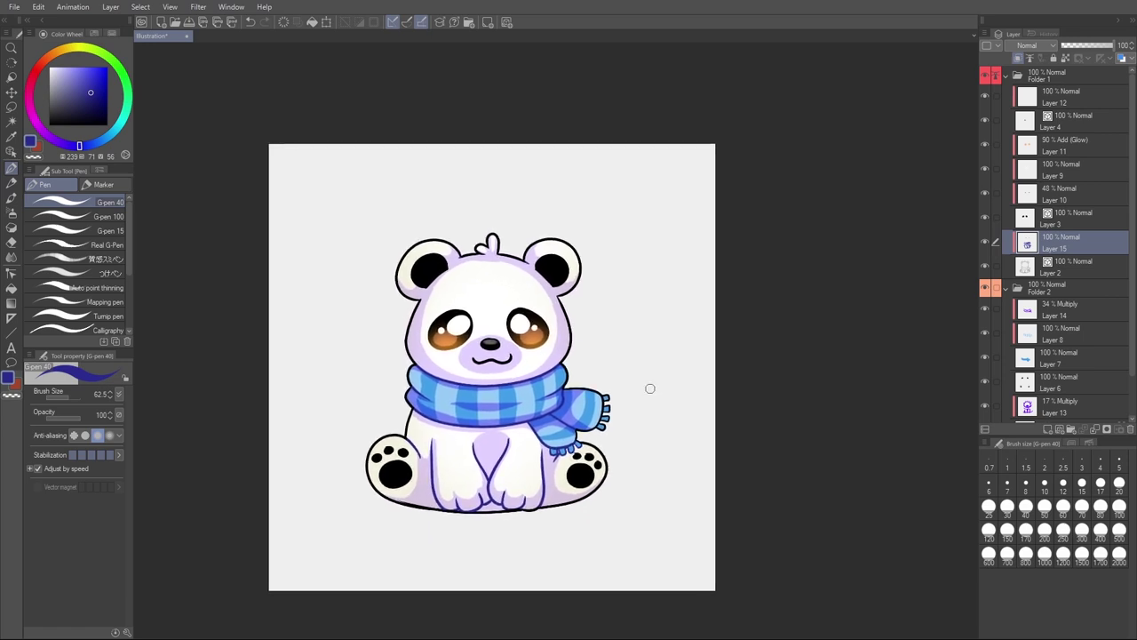
pyautogui.scroll(1, 625, 389)
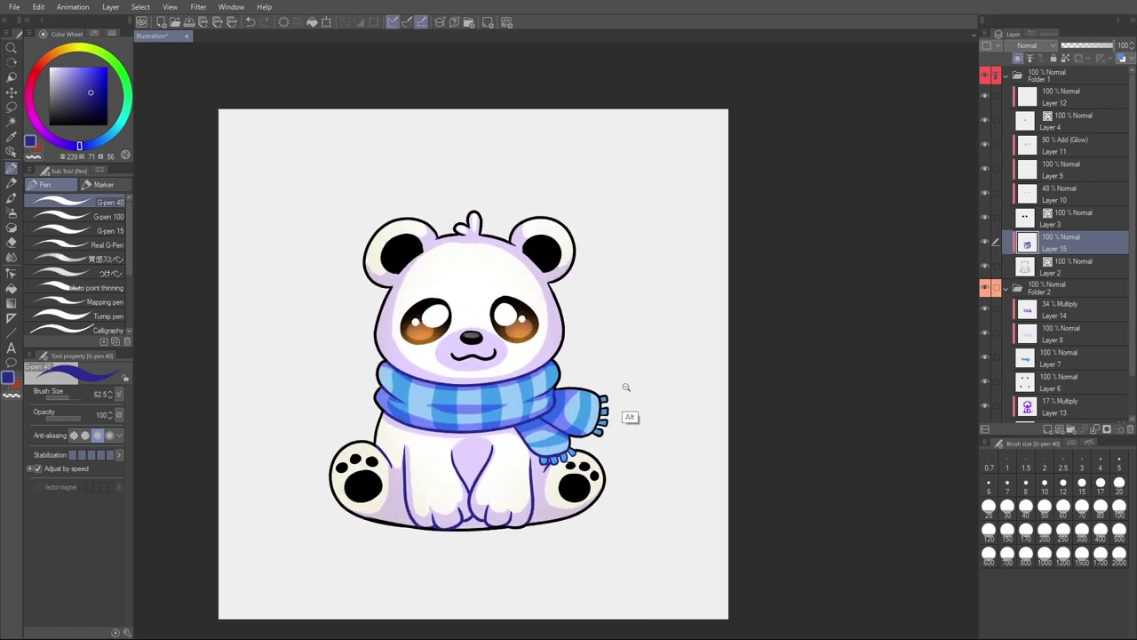
# Step: Try to recolor the mouth line dark blue on a new clipped layer above Layer 12
pyautogui.click(1063, 96)
pyautogui.hotkey('ctrl', 'shift', 'n')
pyautogui.hotkey('ctrl', 'alt', 'g')
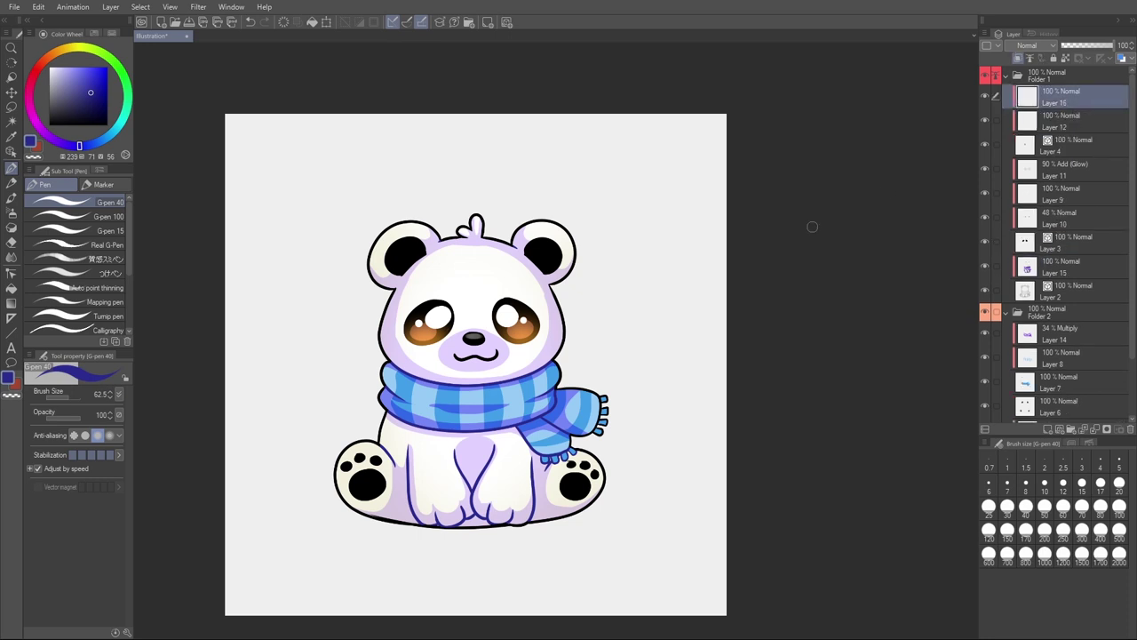
pyautogui.scroll(1, 499, 336)
pyautogui.moveTo(494, 353); pyautogui.dragTo(500, 359)
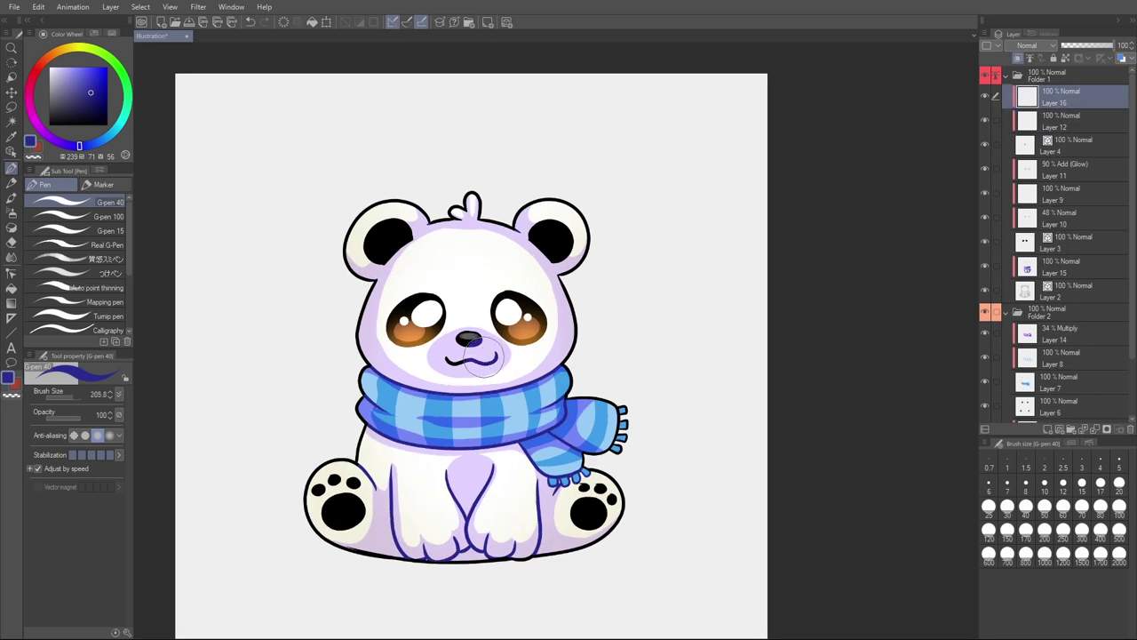
pyautogui.moveTo(477, 372); pyautogui.dragTo(448, 373)
pyautogui.hotkey('ctrl', 'e')
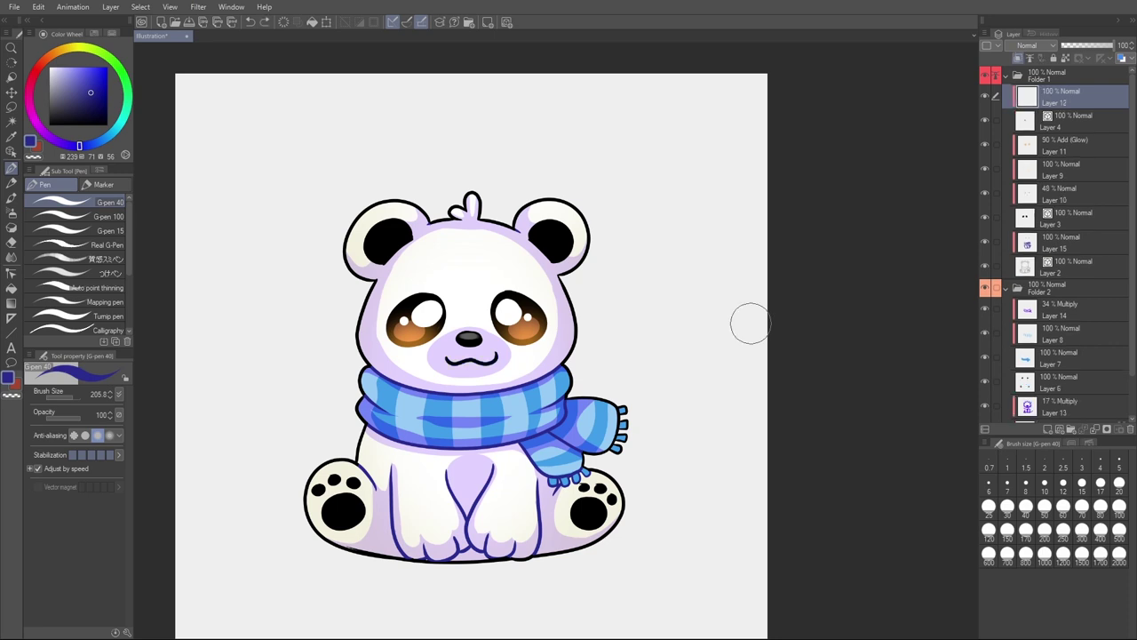
# Step: Add a new layer at the bottom of Folder 2, directly beneath the body's base layer
pyautogui.moveTo(716, 432); pyautogui.dragTo(731, 371)
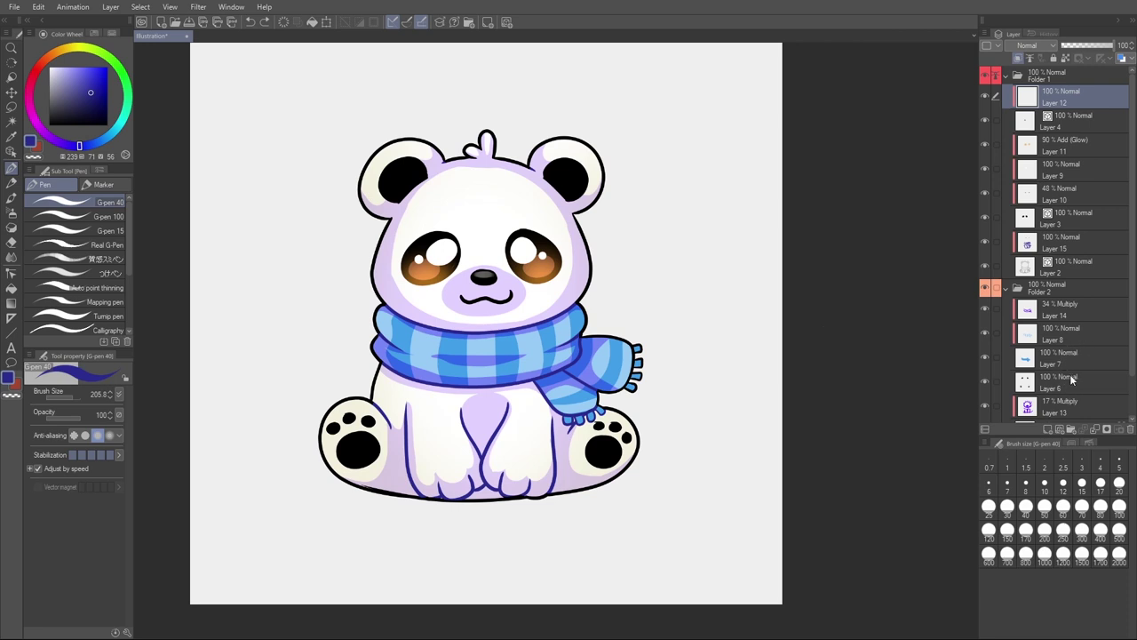
pyautogui.scroll(-2, 1093, 366)
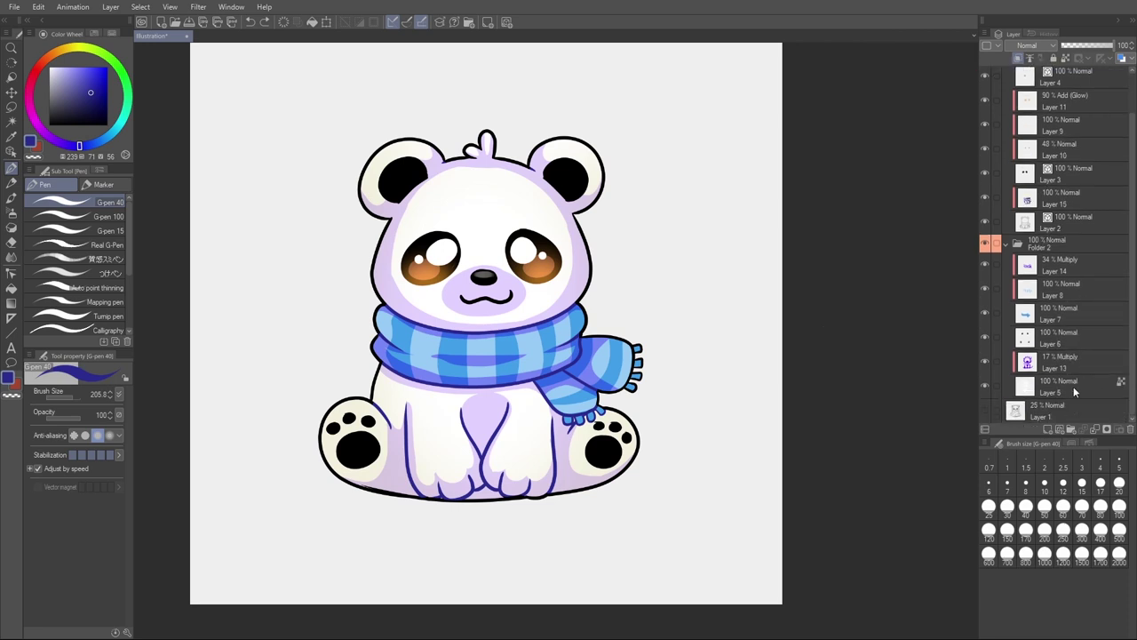
pyautogui.click(1049, 408)
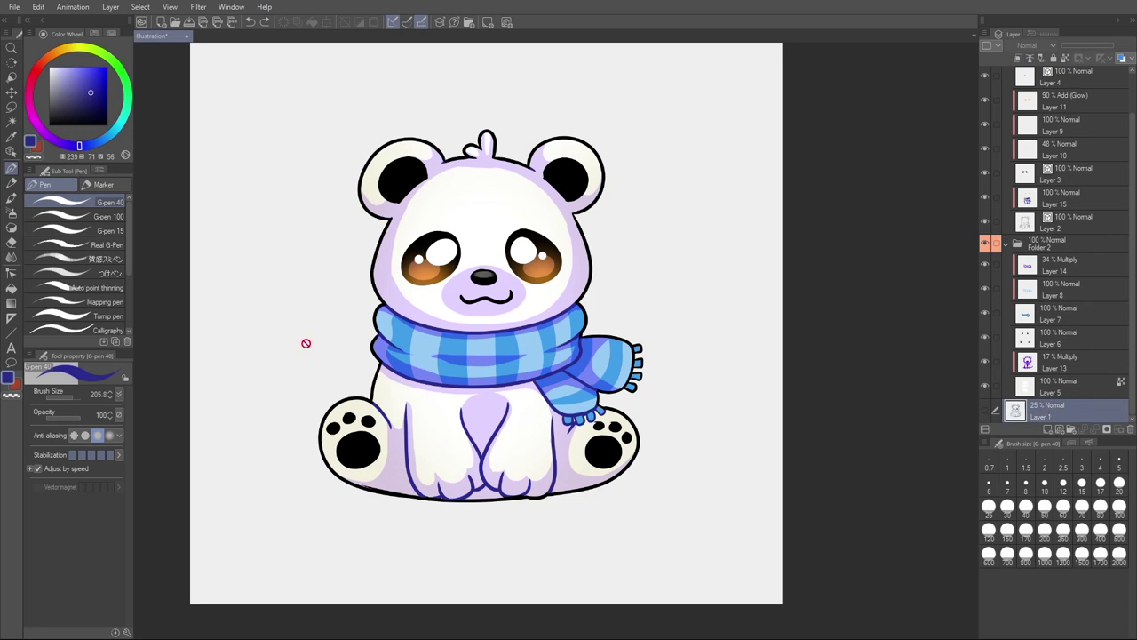
pyautogui.scroll(-2, 305, 343)
pyautogui.scroll(2, 437, 370)
pyautogui.moveTo(497, 353); pyautogui.dragTo(509, 358)
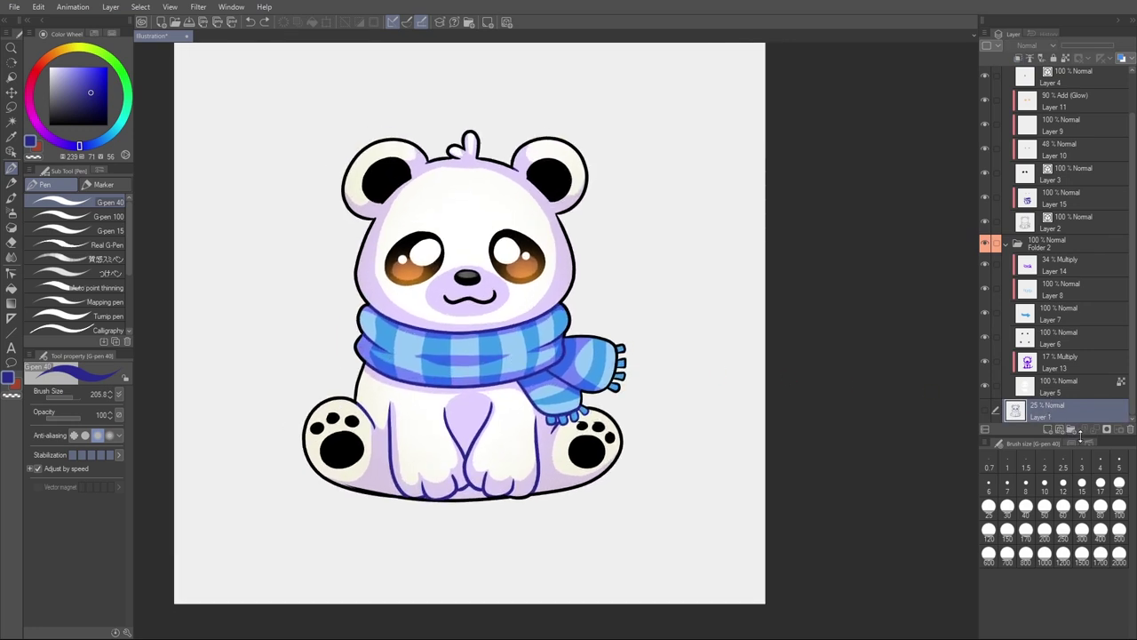
pyautogui.click(1049, 428)
pyautogui.moveTo(1058, 415); pyautogui.dragTo(1042, 381)
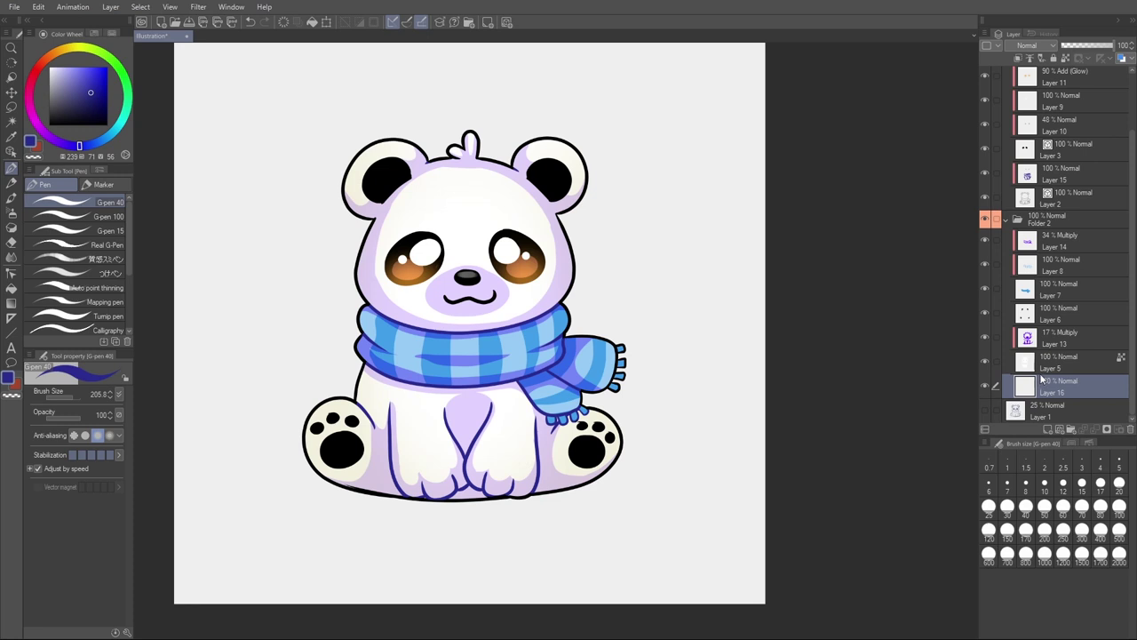
pyautogui.moveTo(1072, 391); pyautogui.dragTo(1060, 373)
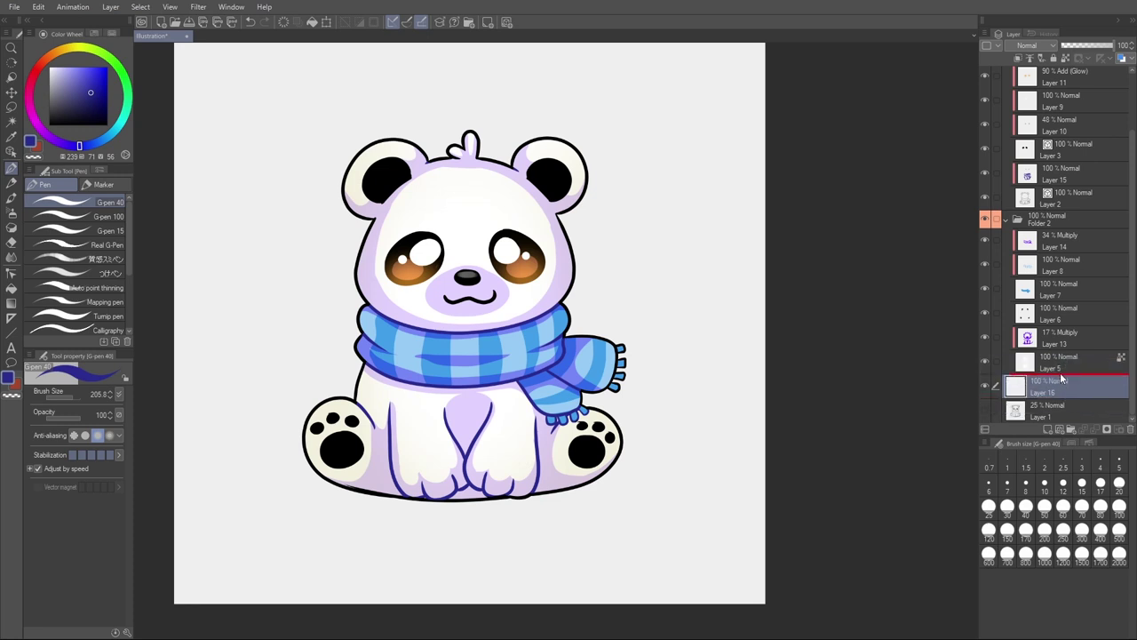
# Step: Paint a light blue (211, 55, 96) oval ground patch beneath the panda and move it to center it under the body
pyautogui.click(101, 139)
pyautogui.click(82, 69)
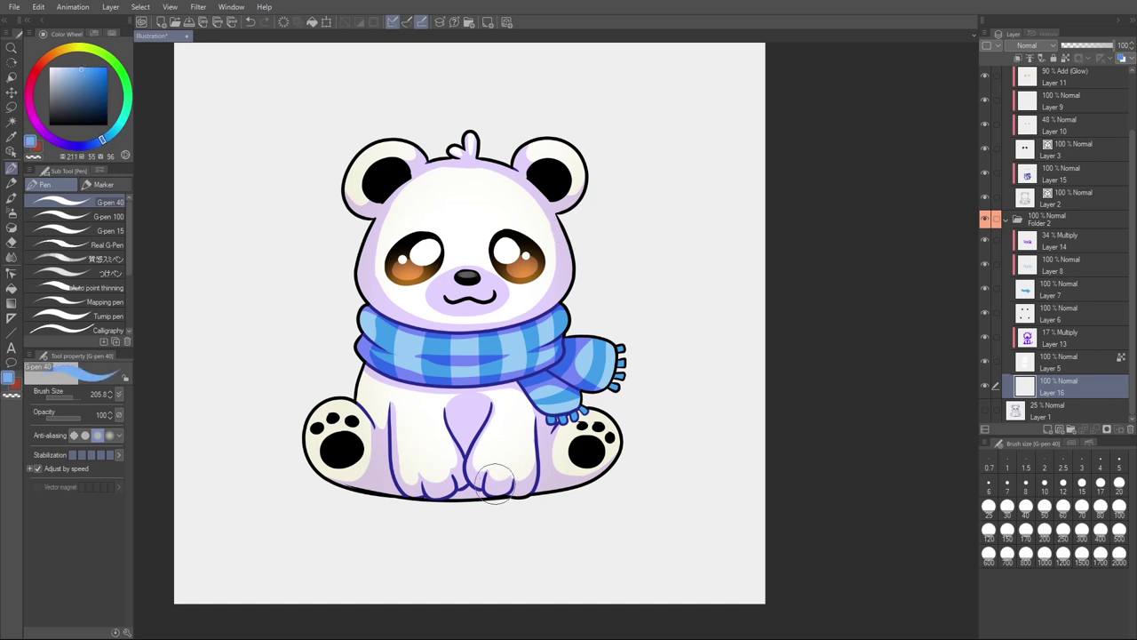
pyautogui.moveTo(382, 480)
pyautogui.mouseDown()
pyautogui.moveTo(440, 527)
pyautogui.moveTo(602, 505)
pyautogui.moveTo(553, 474)
pyautogui.moveTo(414, 481)
pyautogui.moveTo(401, 508)
pyautogui.moveTo(544, 506)
pyautogui.moveTo(640, 488)
pyautogui.mouseUp()
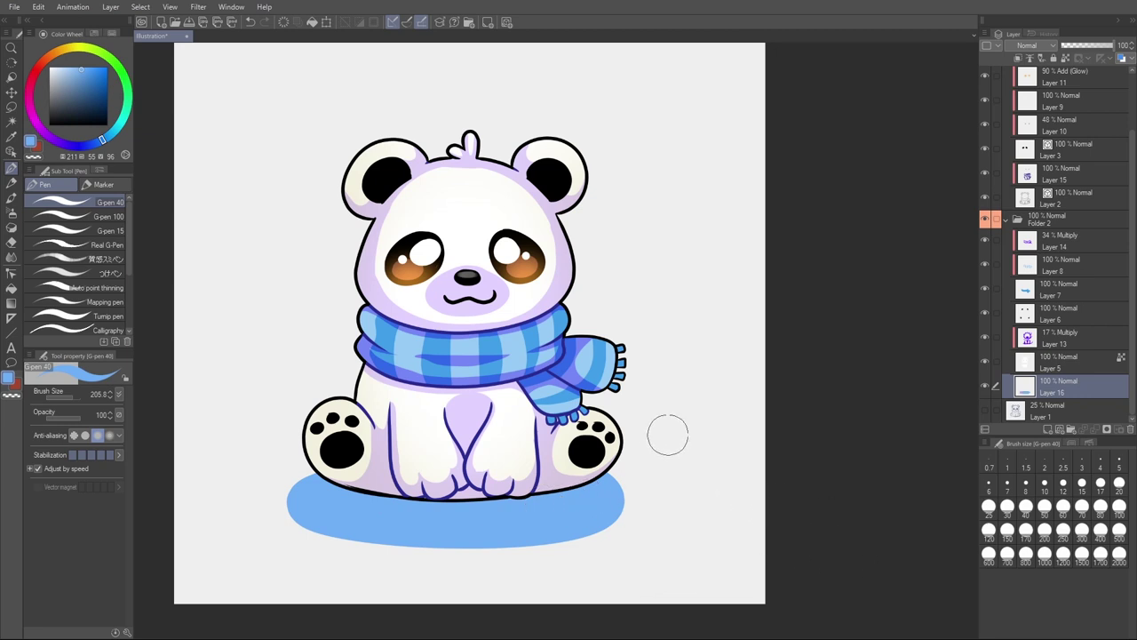
pyautogui.press('o')
pyautogui.press('k')
pyautogui.moveTo(586, 512); pyautogui.dragTo(612, 503)
pyautogui.keyDown('alt'); pyautogui.click(775, 416); pyautogui.keyUp('alt')
pyautogui.keyDown('ctrl'); pyautogui.click(774, 416); pyautogui.keyUp('ctrl')
pyautogui.moveTo(775, 420); pyautogui.dragTo(773, 438)
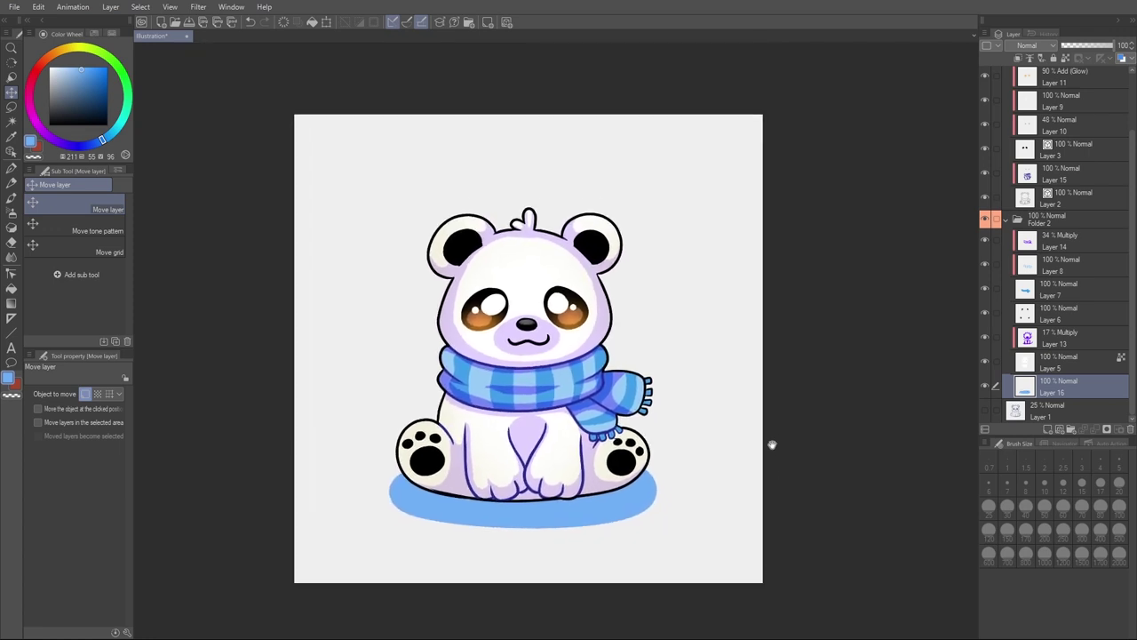